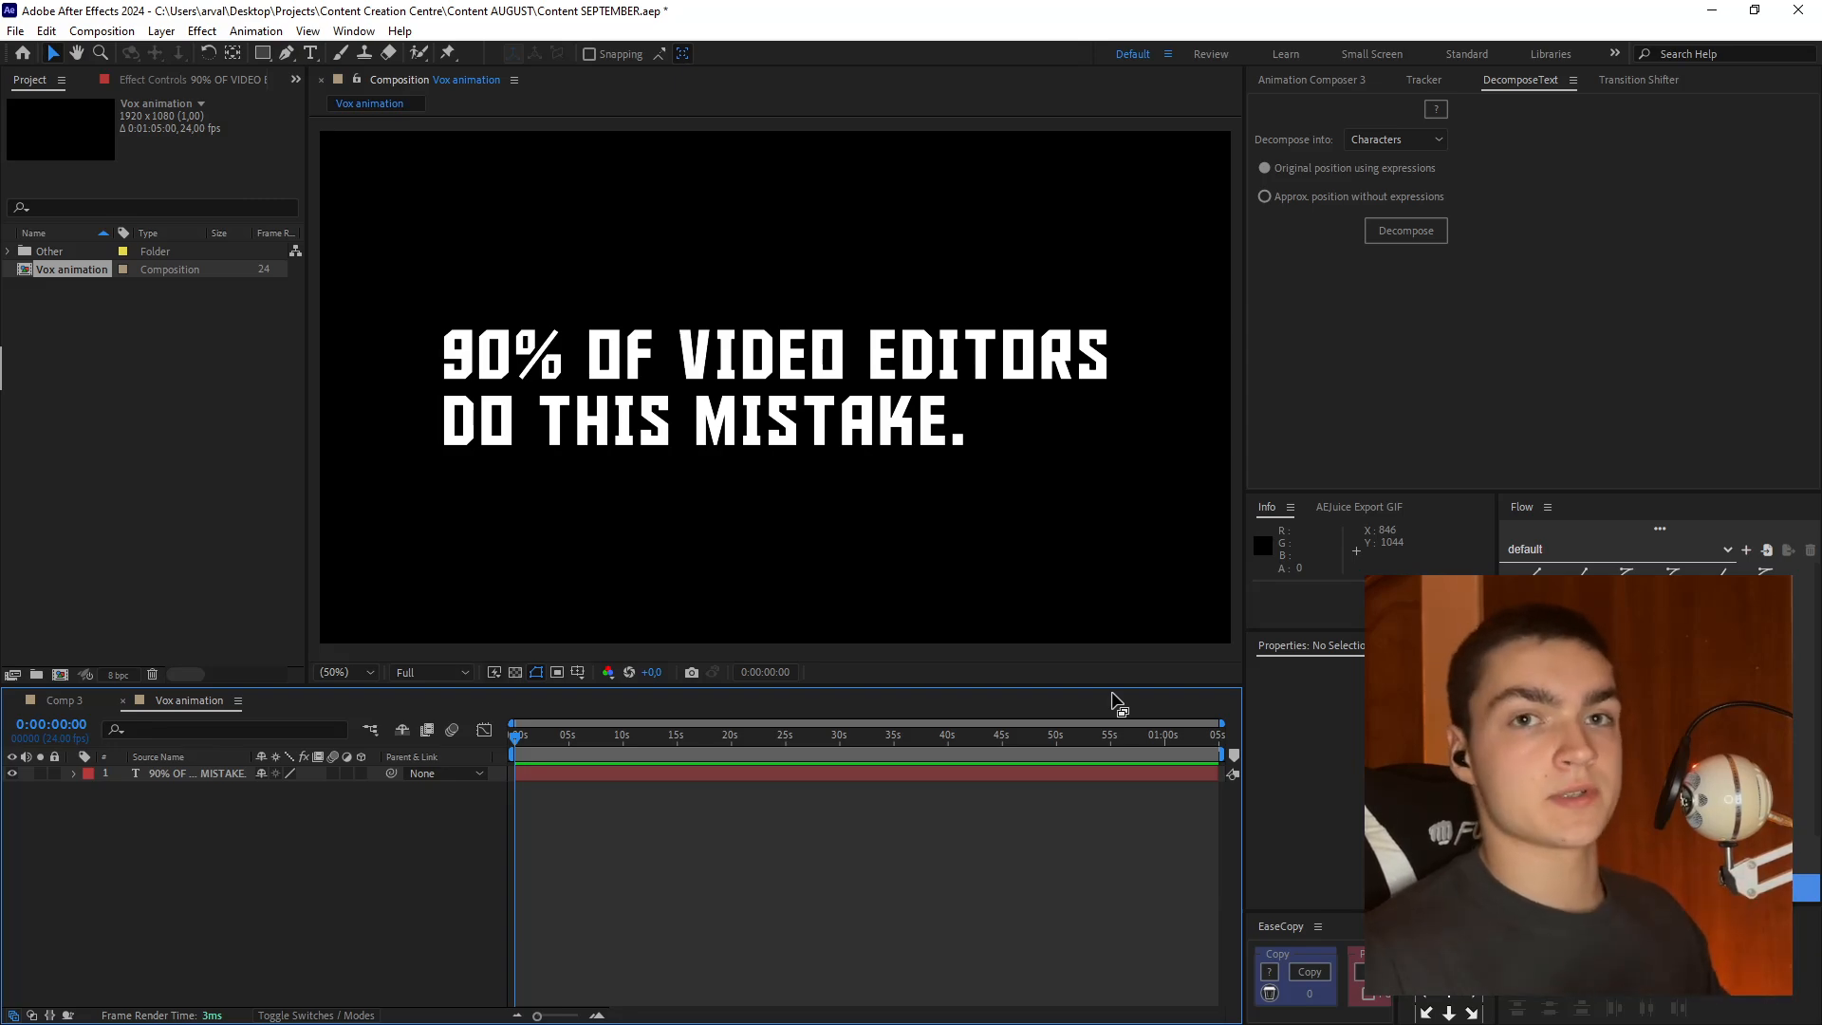
- Decompose the title text into separate word layers and delete the original full-sentence text layer
click(879, 399)
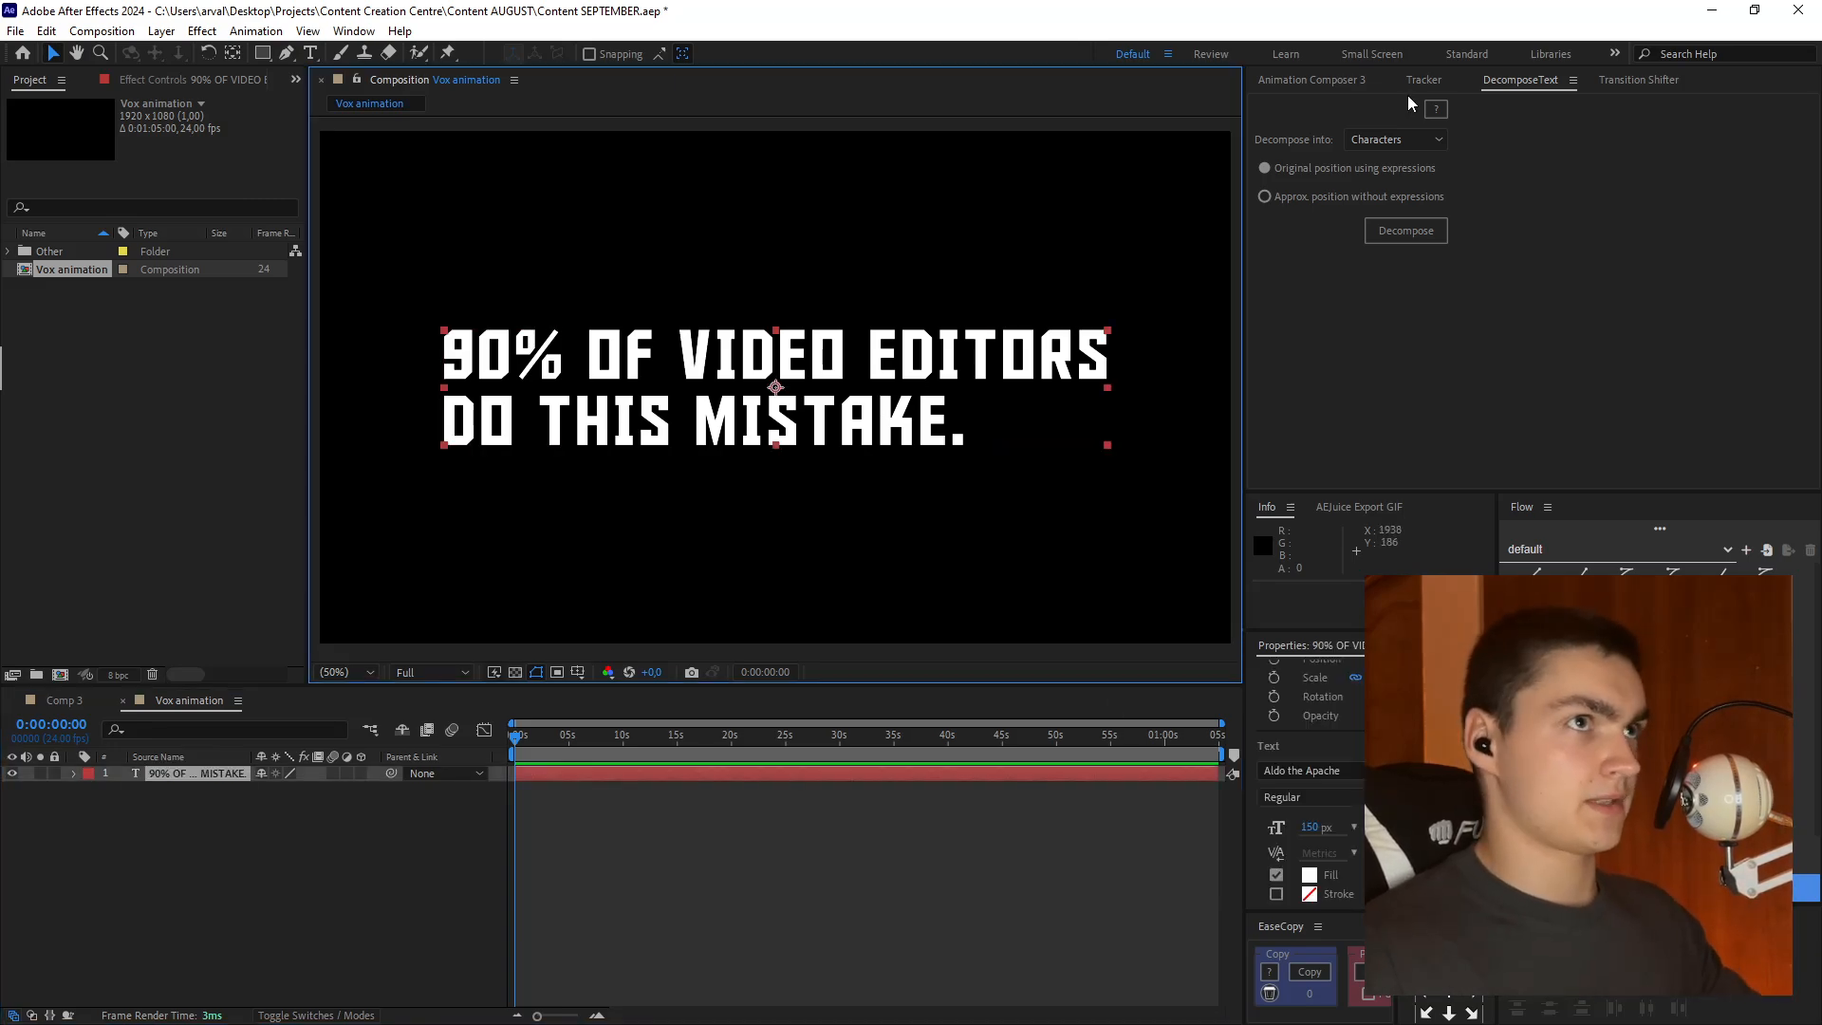
click(1391, 140)
click(1398, 179)
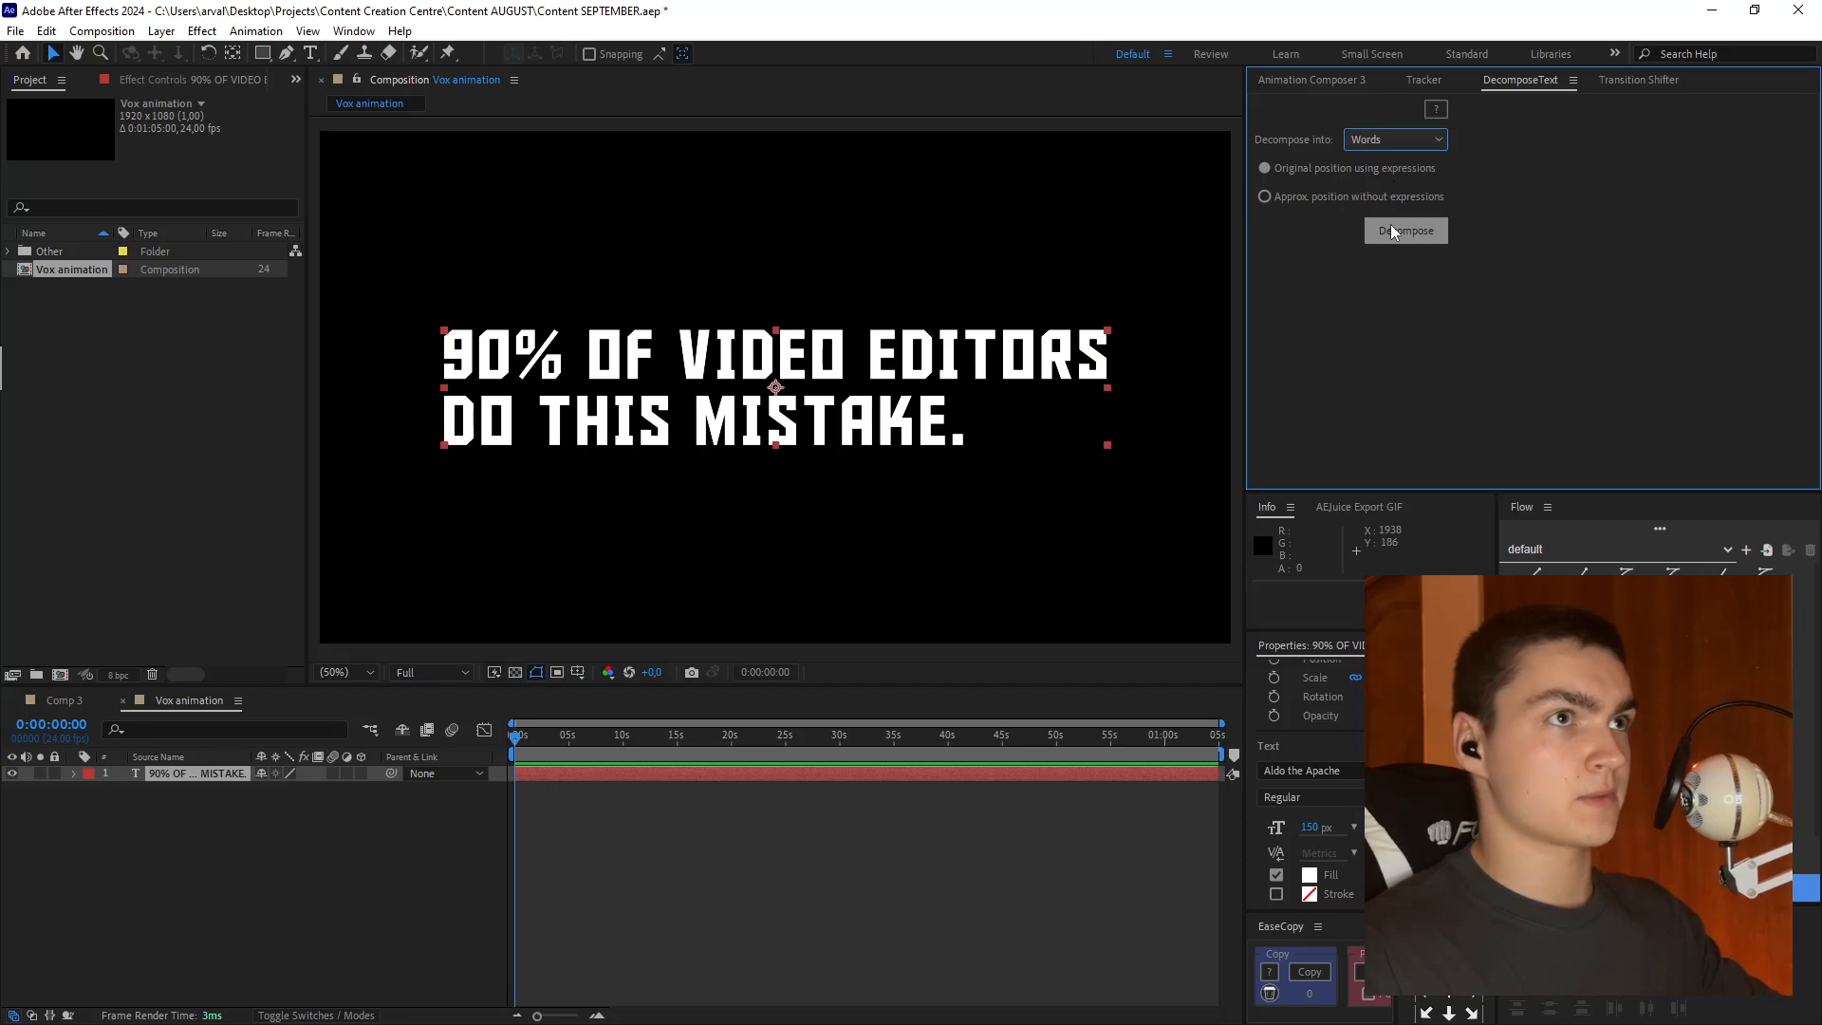
click(1388, 228)
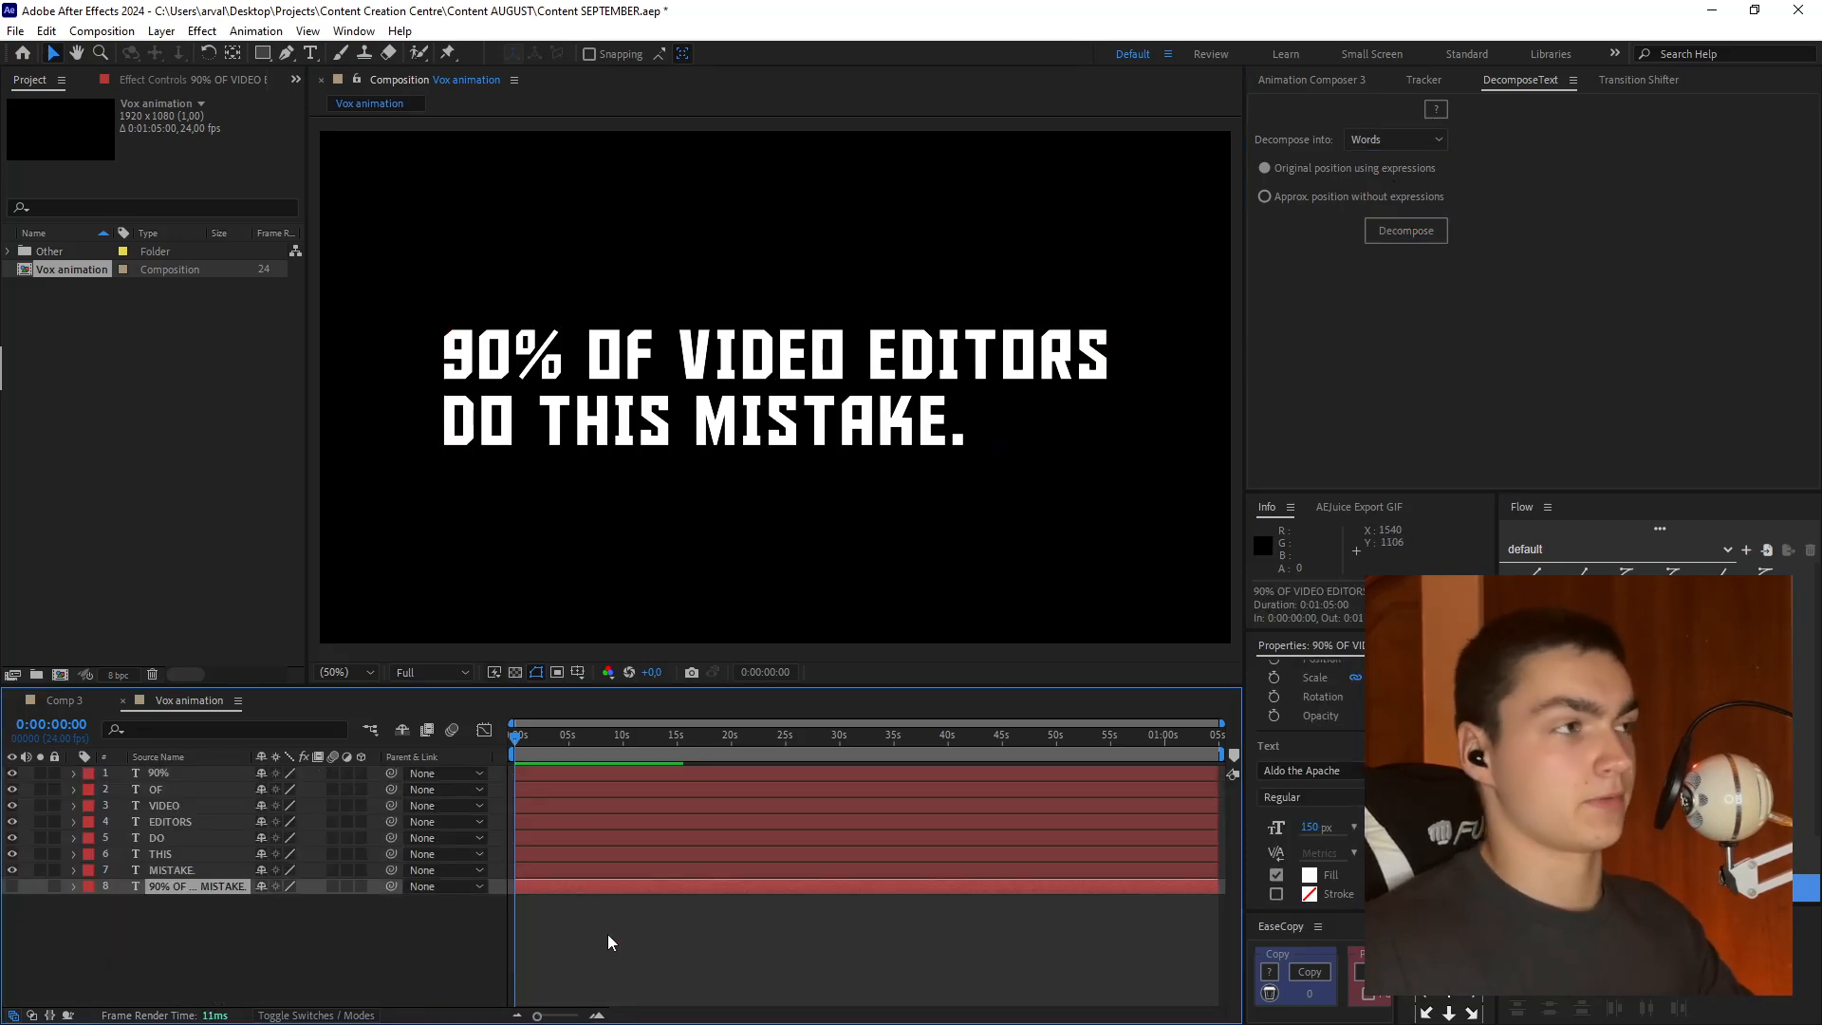
key(Delete)
- Cut all seven word layers at frame 10 and delete the portions after the cut
scroll(574, 812, up, 3)
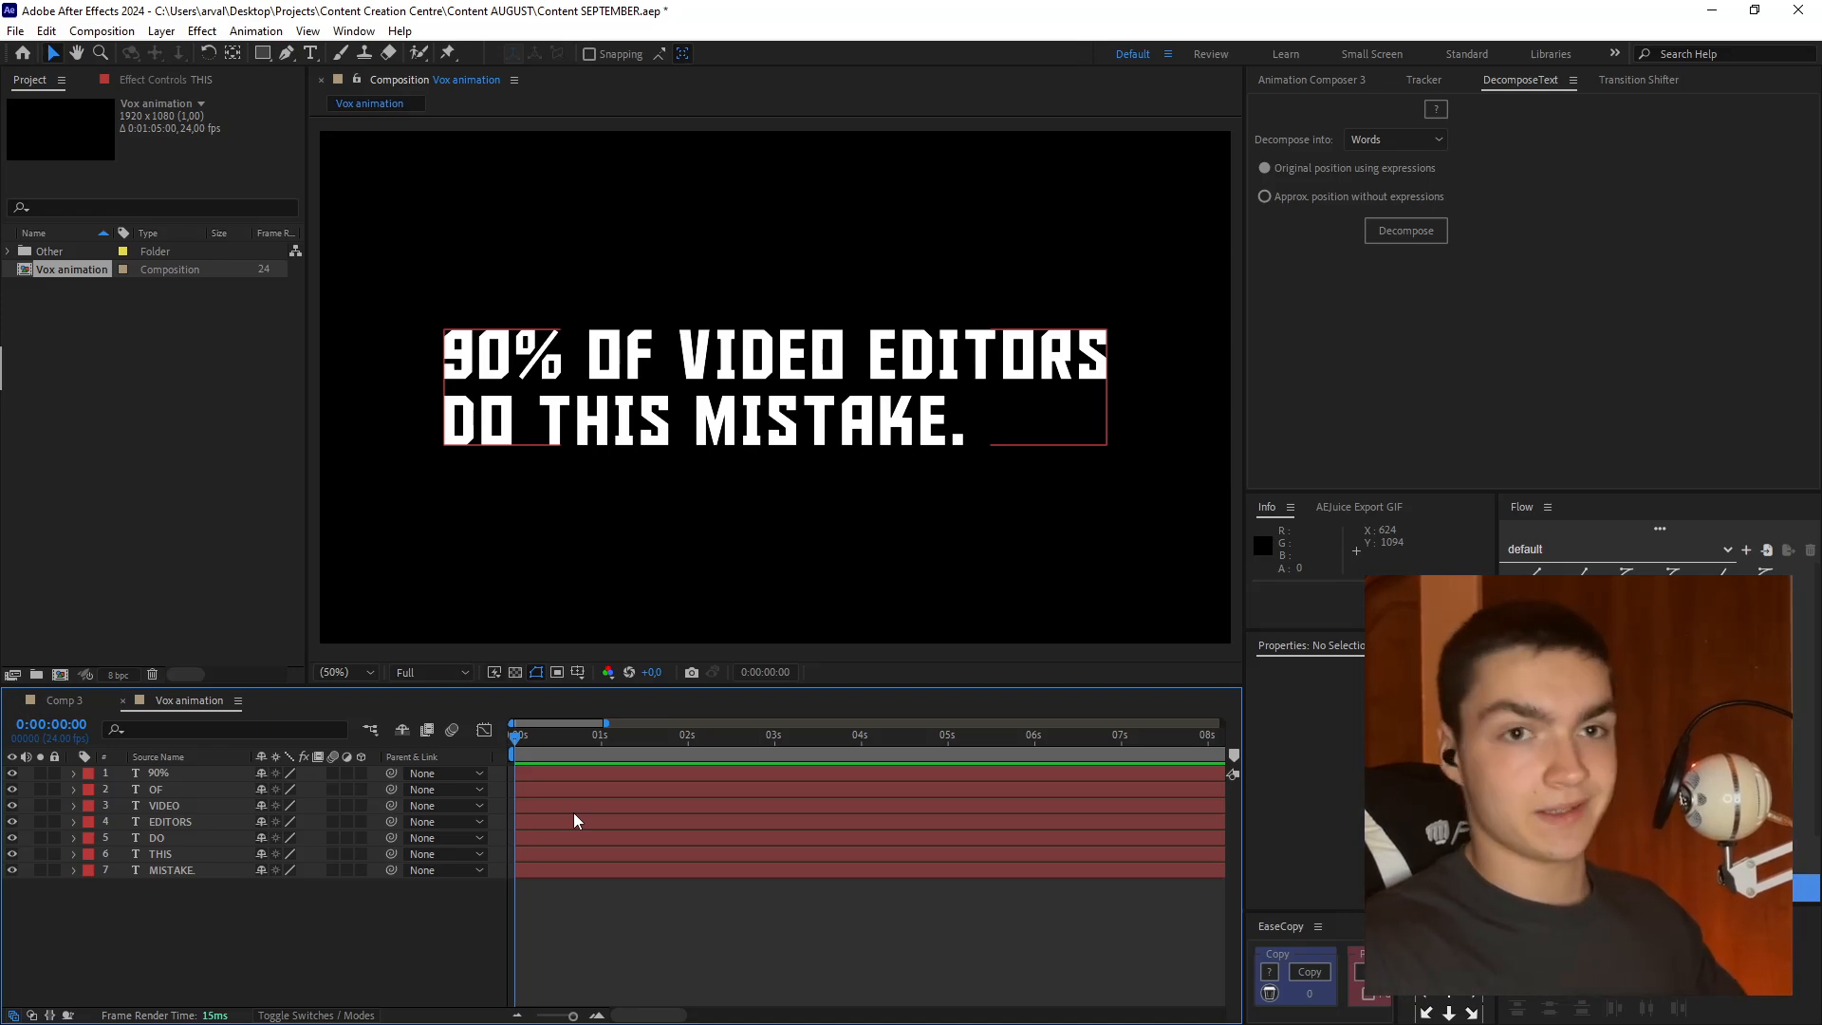
click(607, 868)
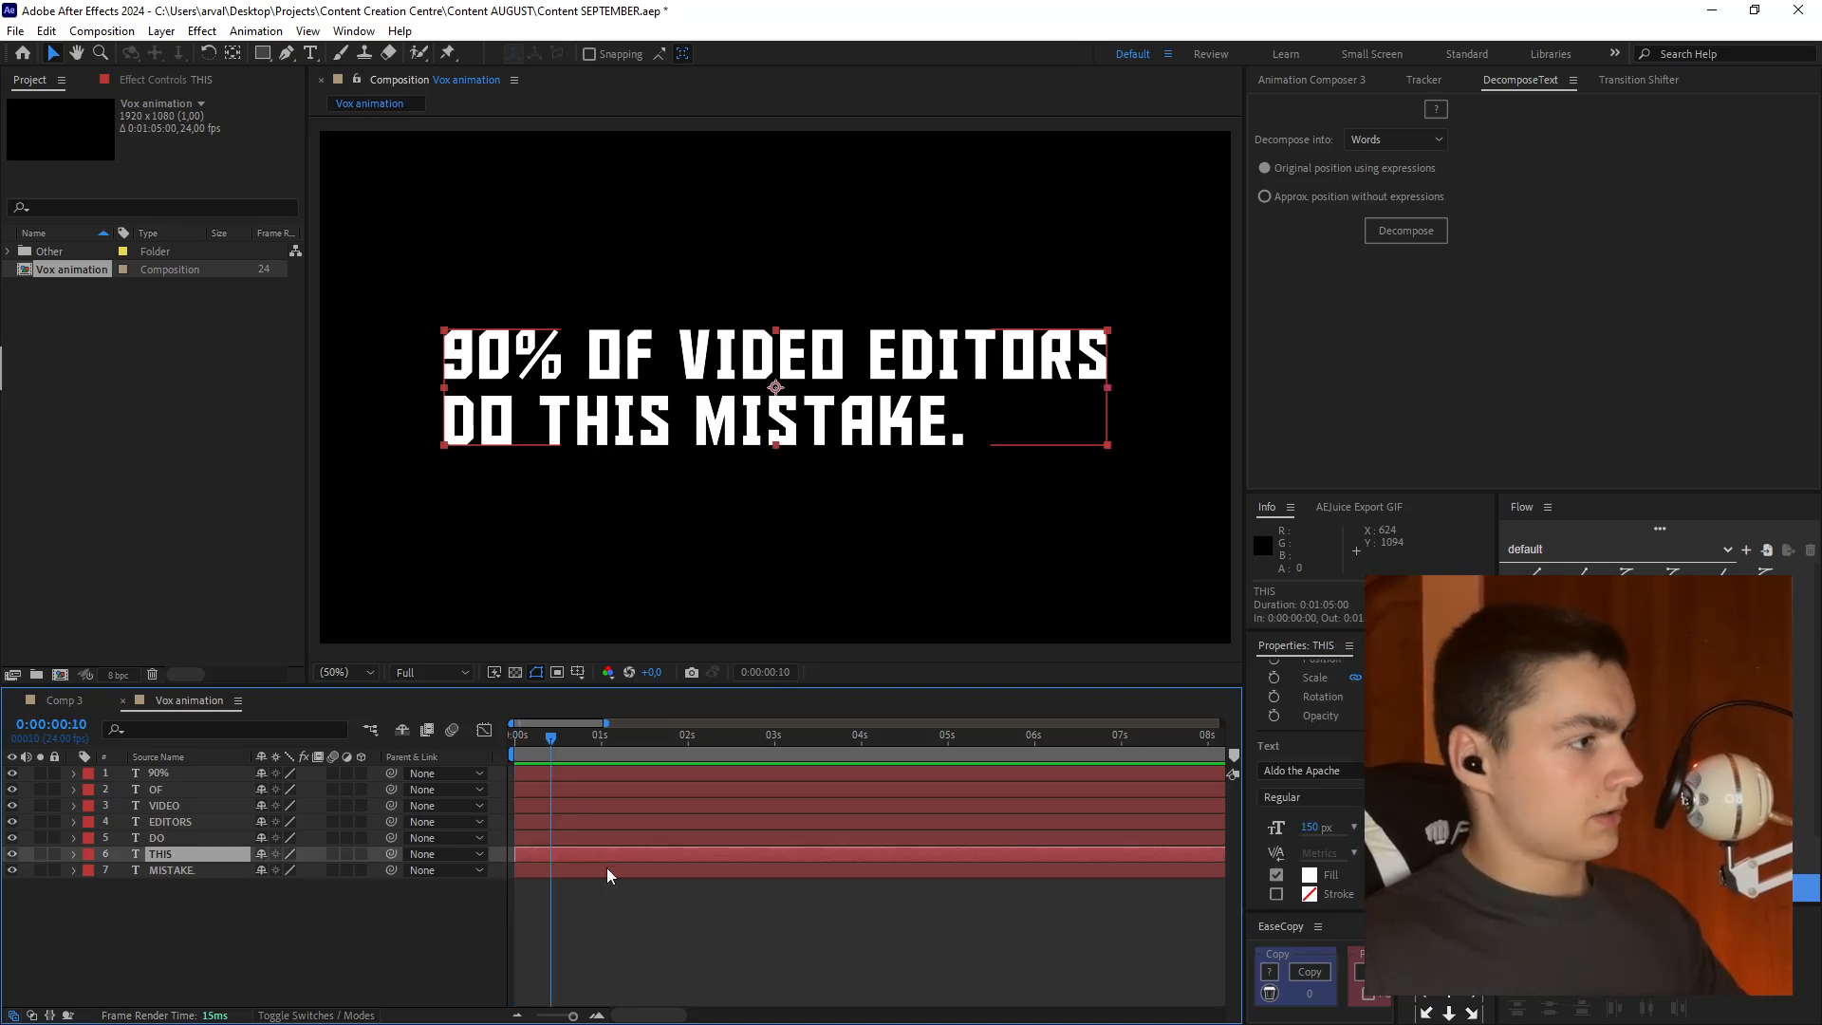
shift+click(577, 773)
key(shift+Page_Down)
key(ctrl+shift+d)
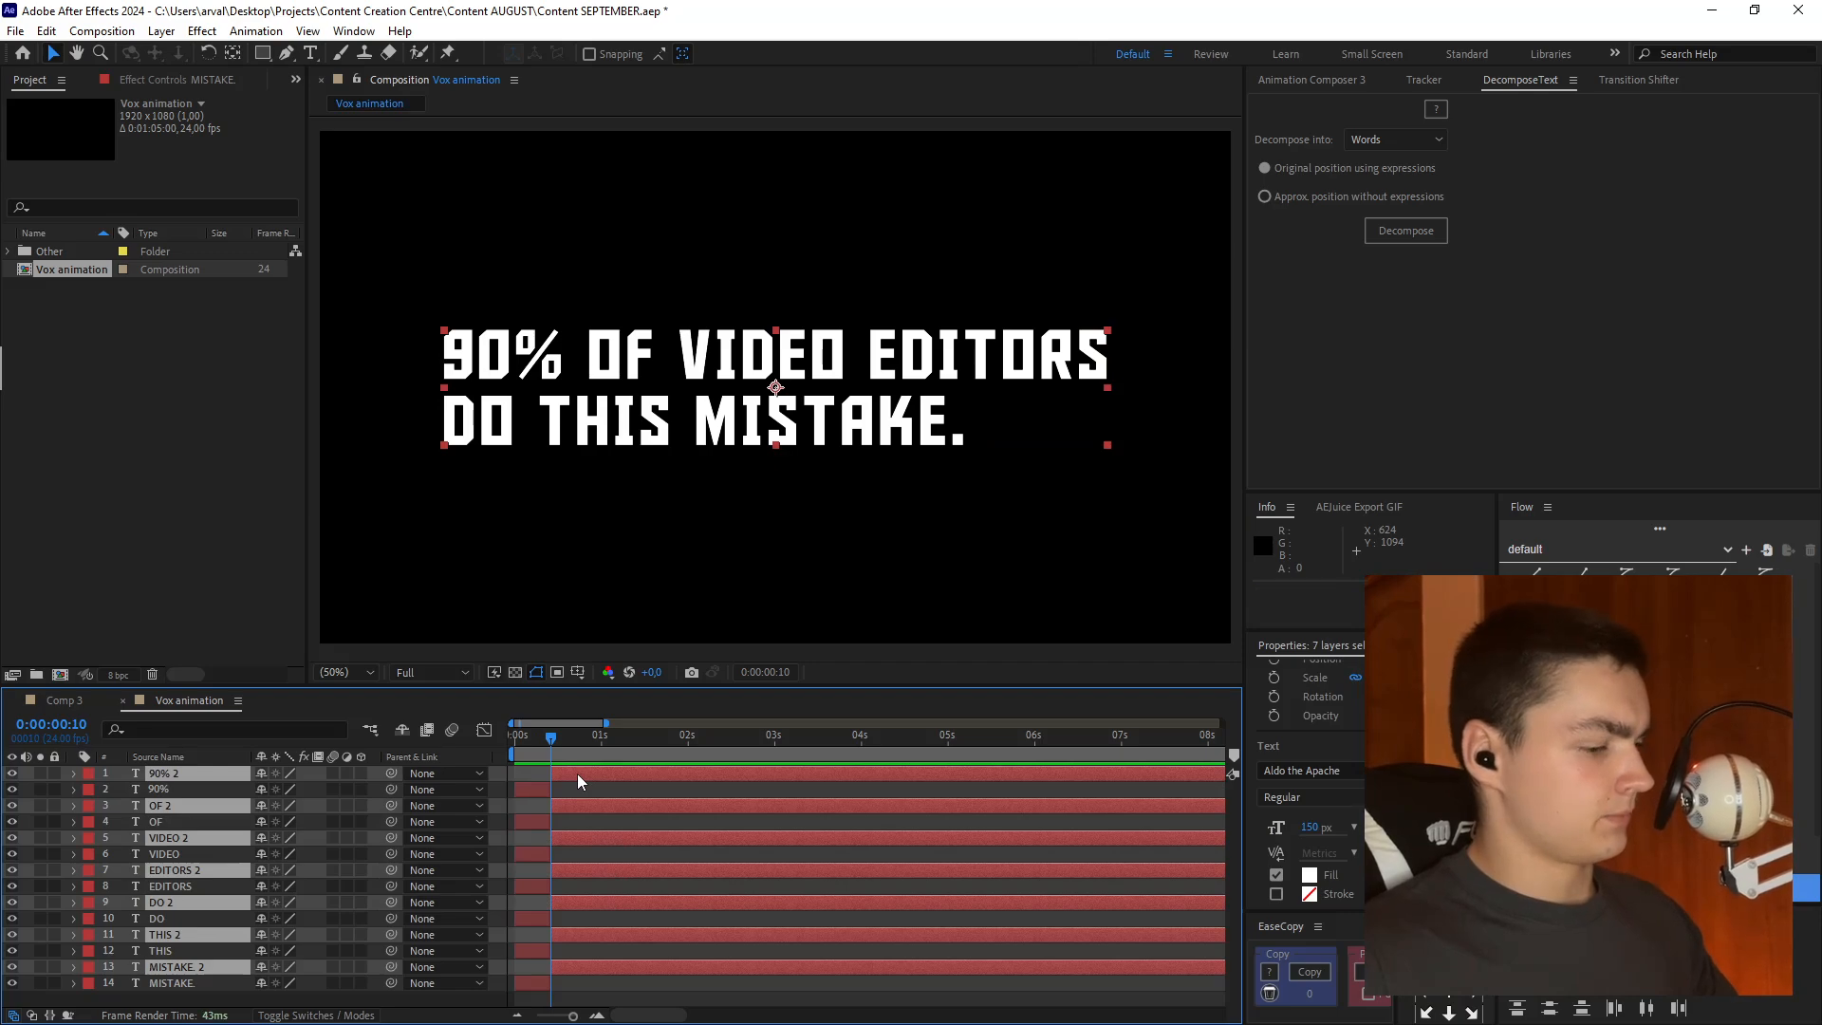
key(Delete)
- Sequence the seven word layers one after another without overlap
key(ctrl+a)
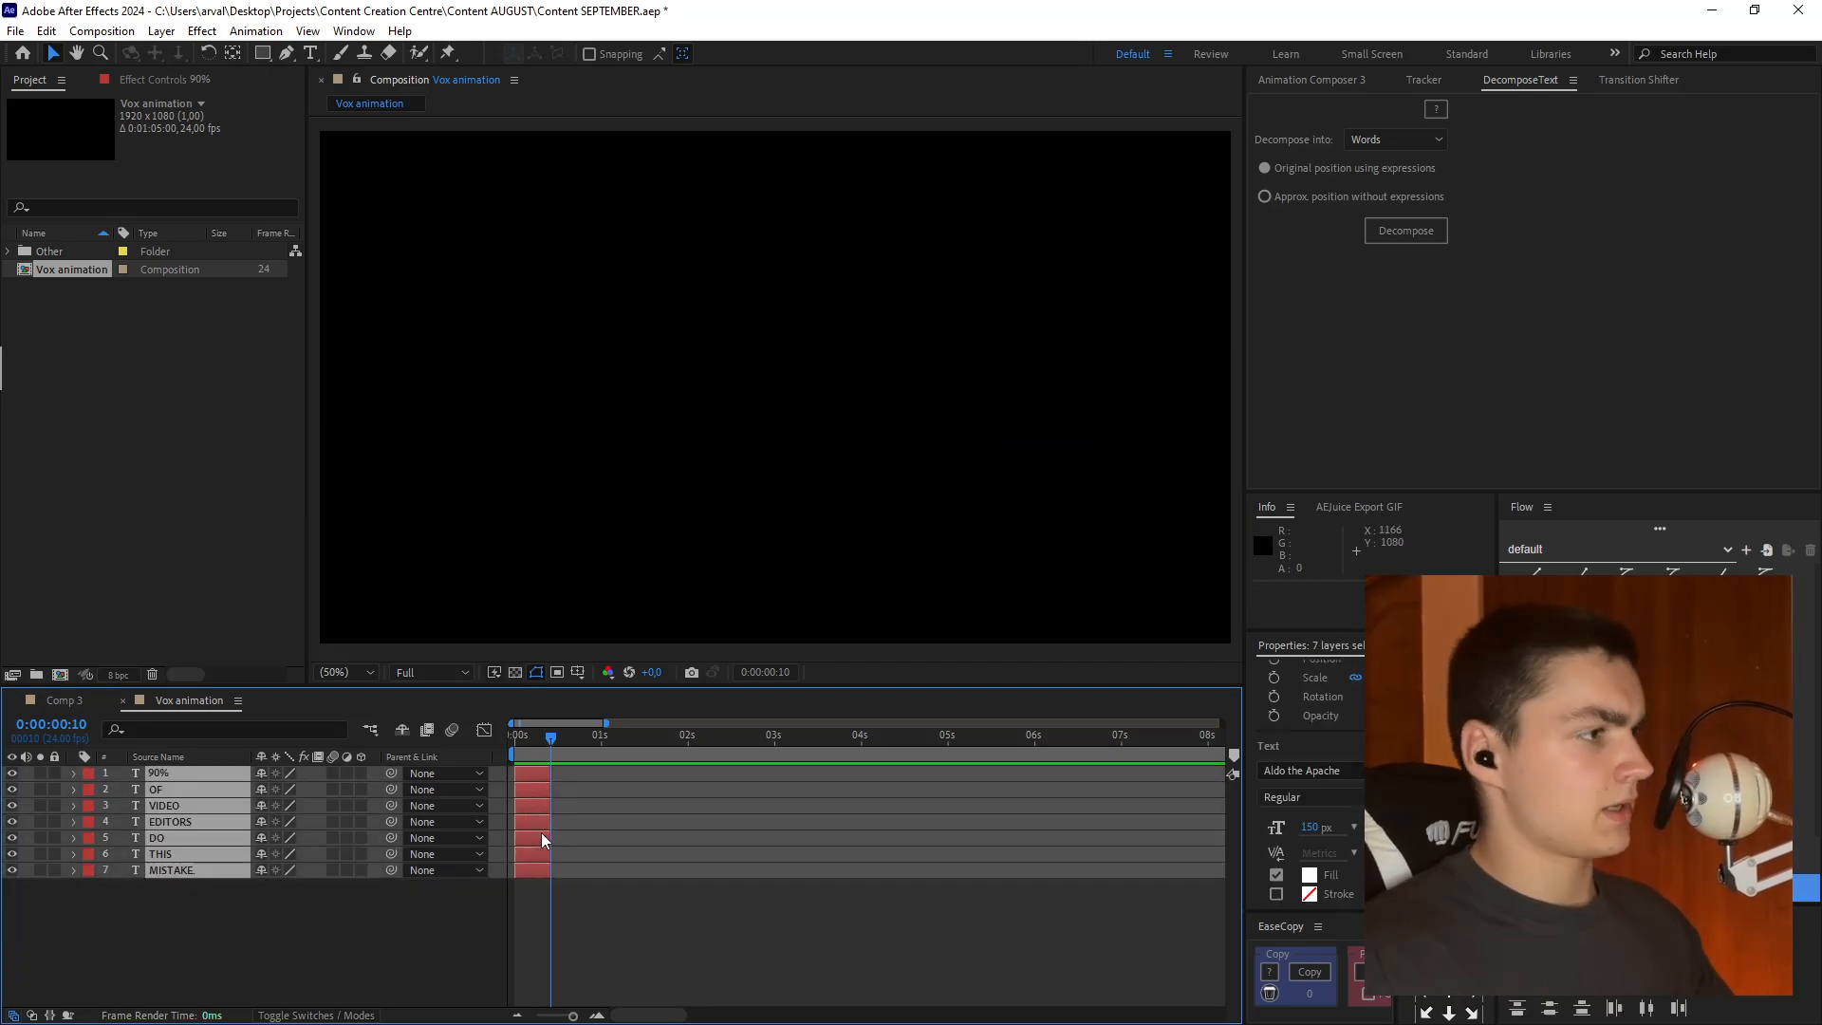
right_click(542, 834)
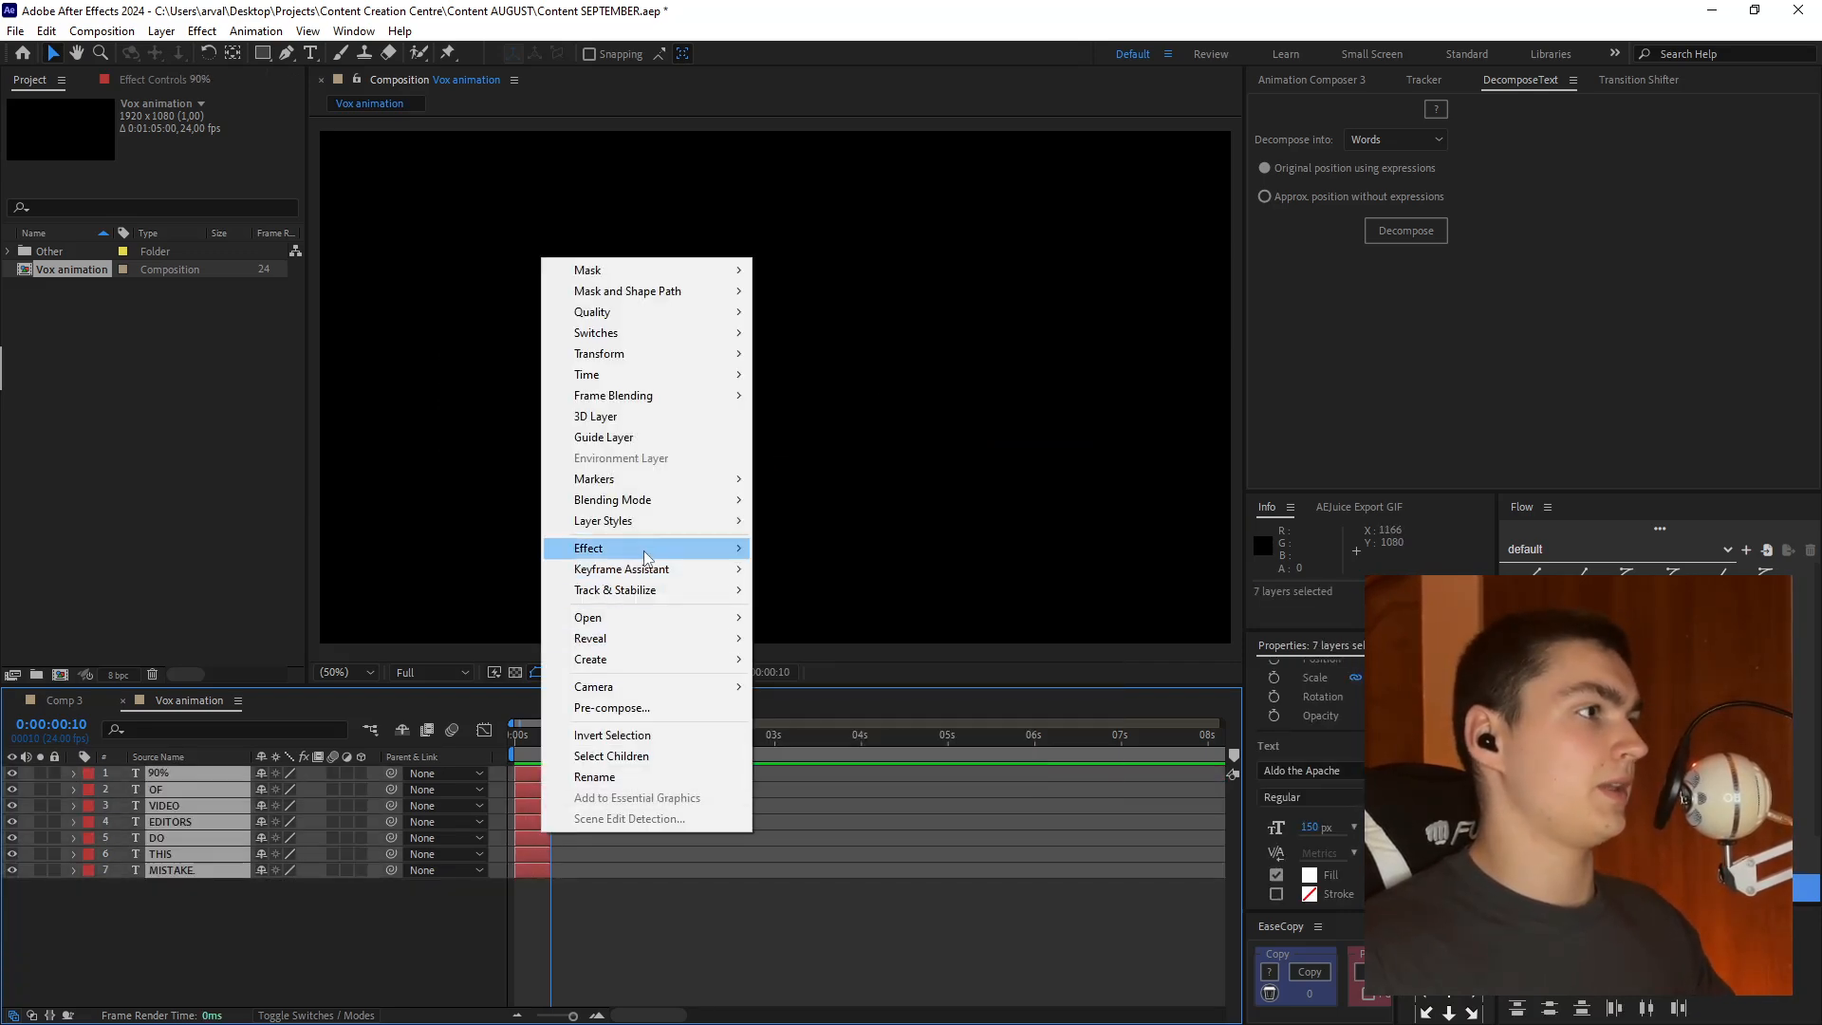
mouse_move(664, 572)
click(851, 759)
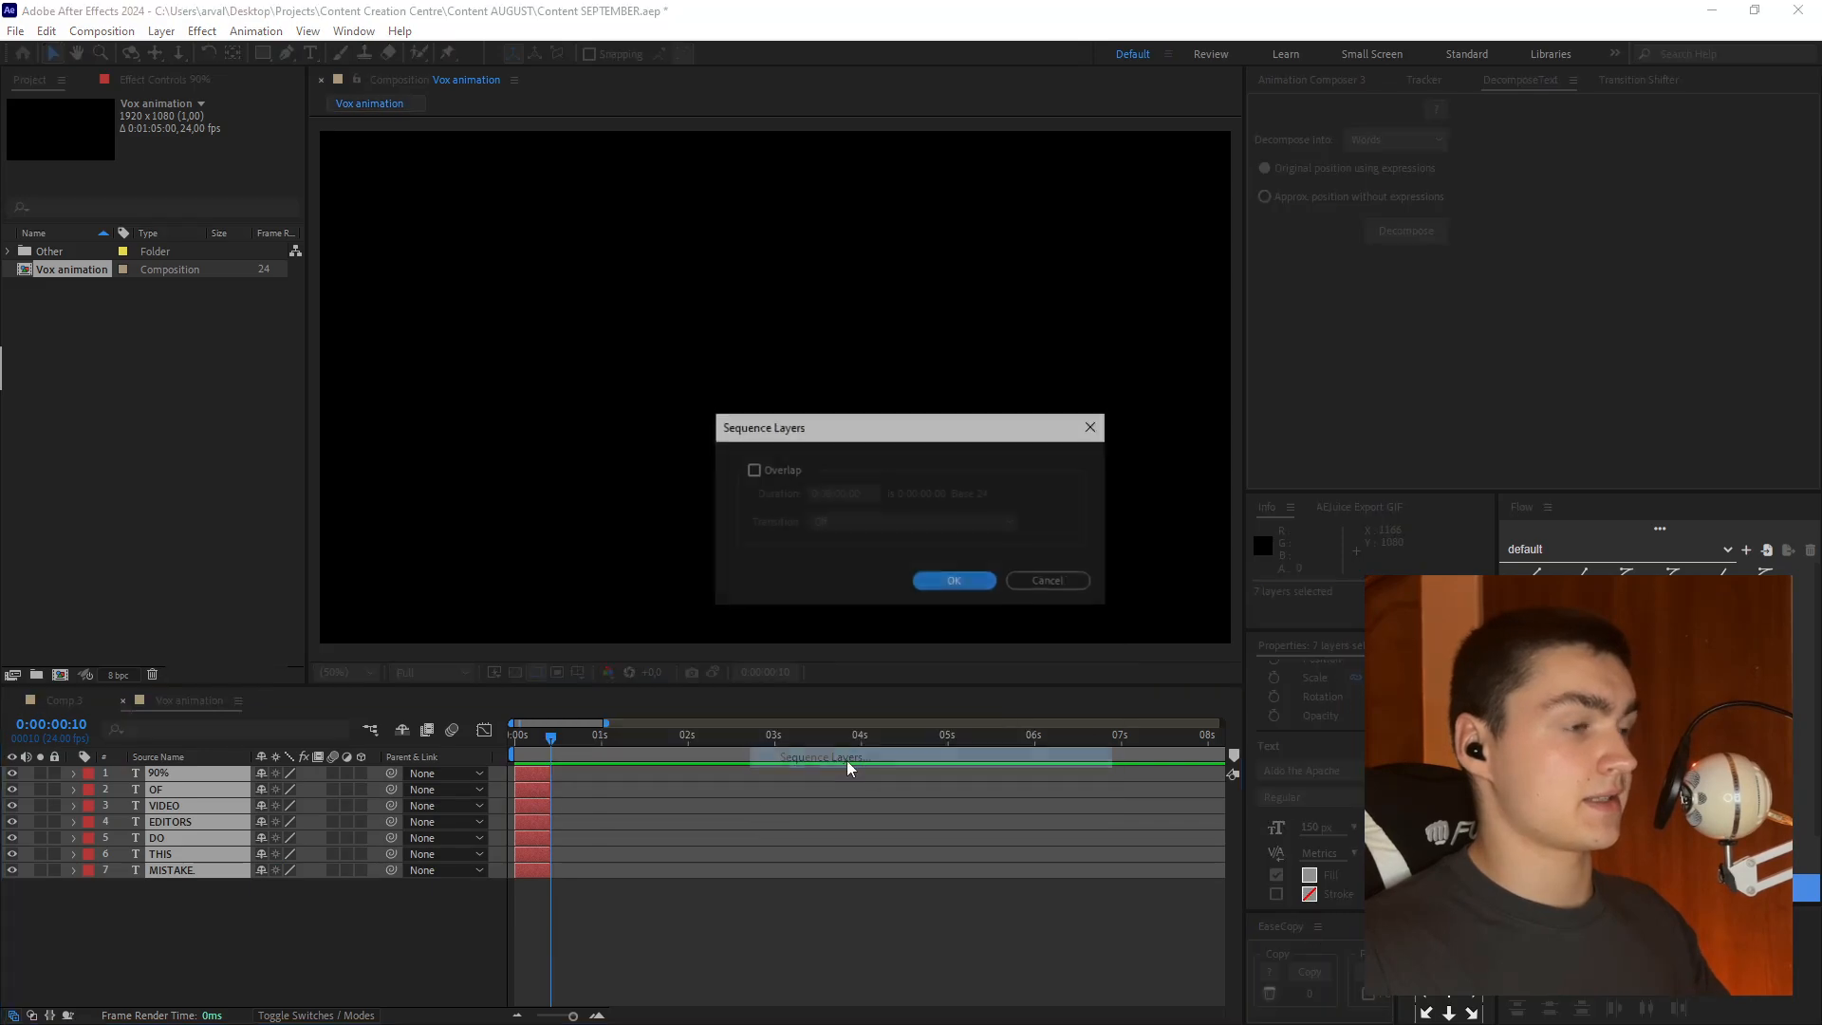
click(945, 584)
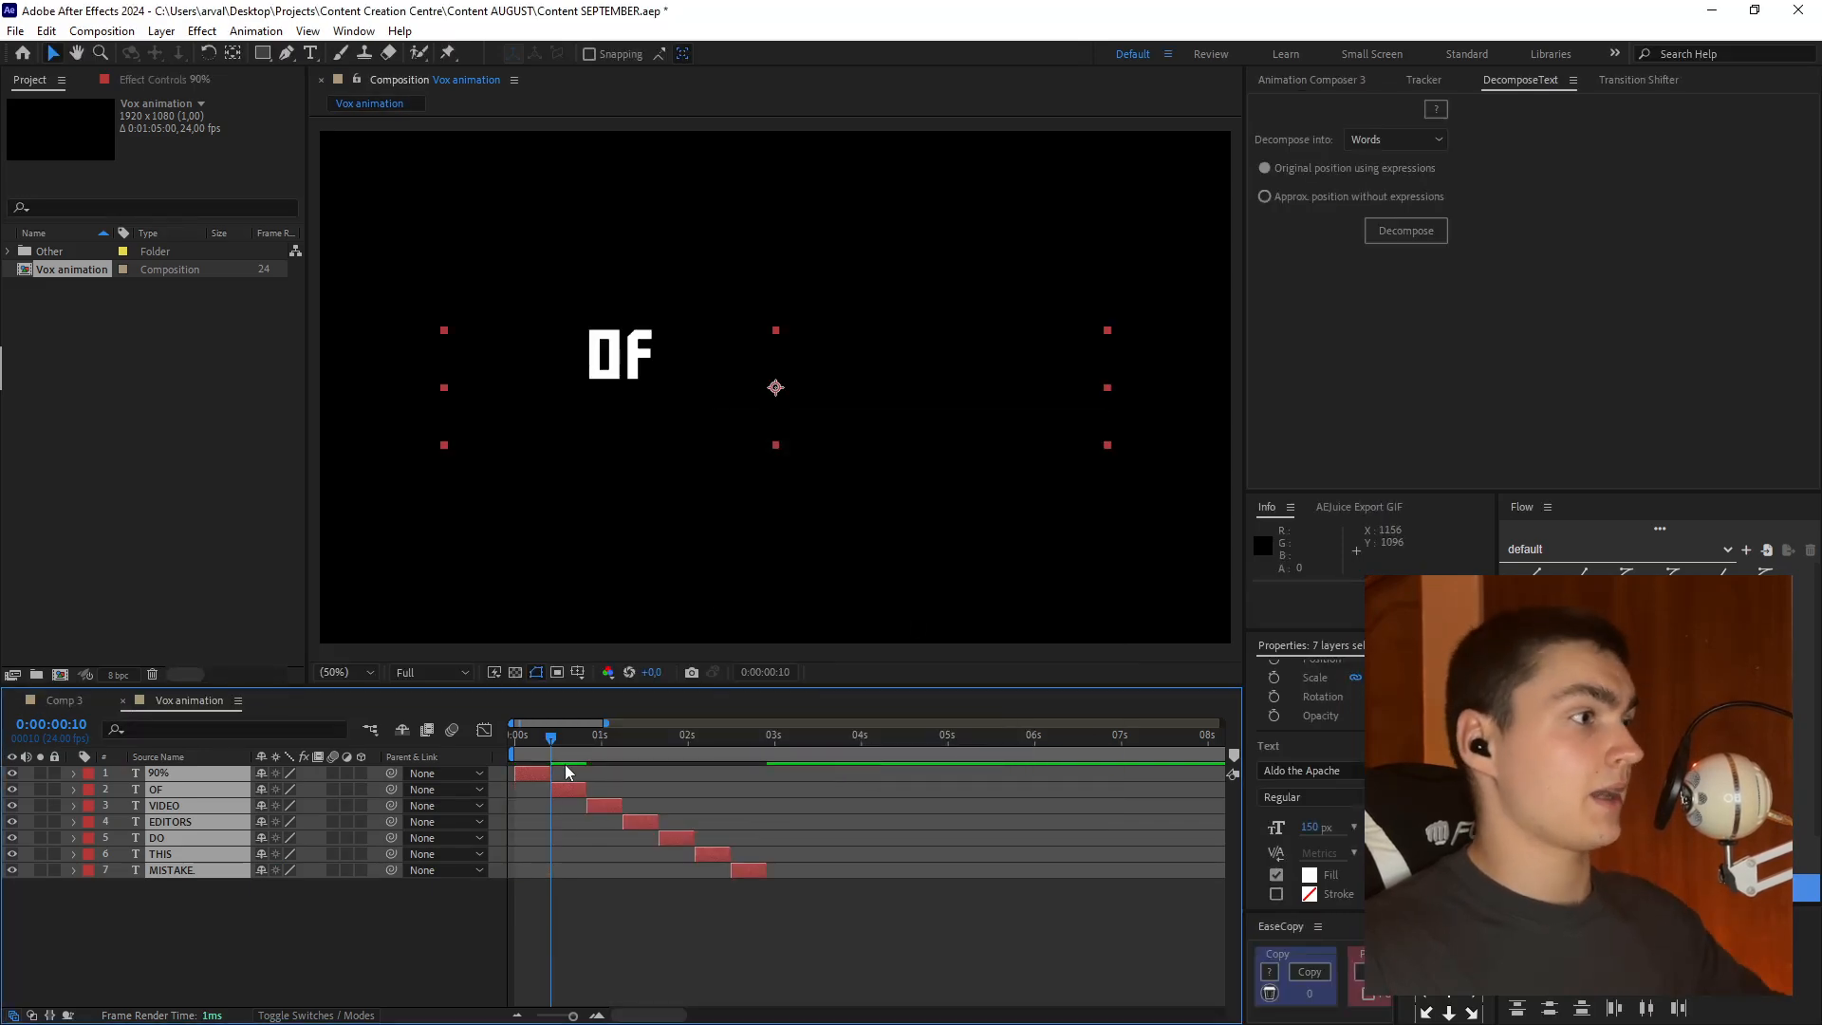
- Extend the ends of all word layers so each lasts about 7 seconds, and preview the word reveal
drag(557, 770, 1124, 802)
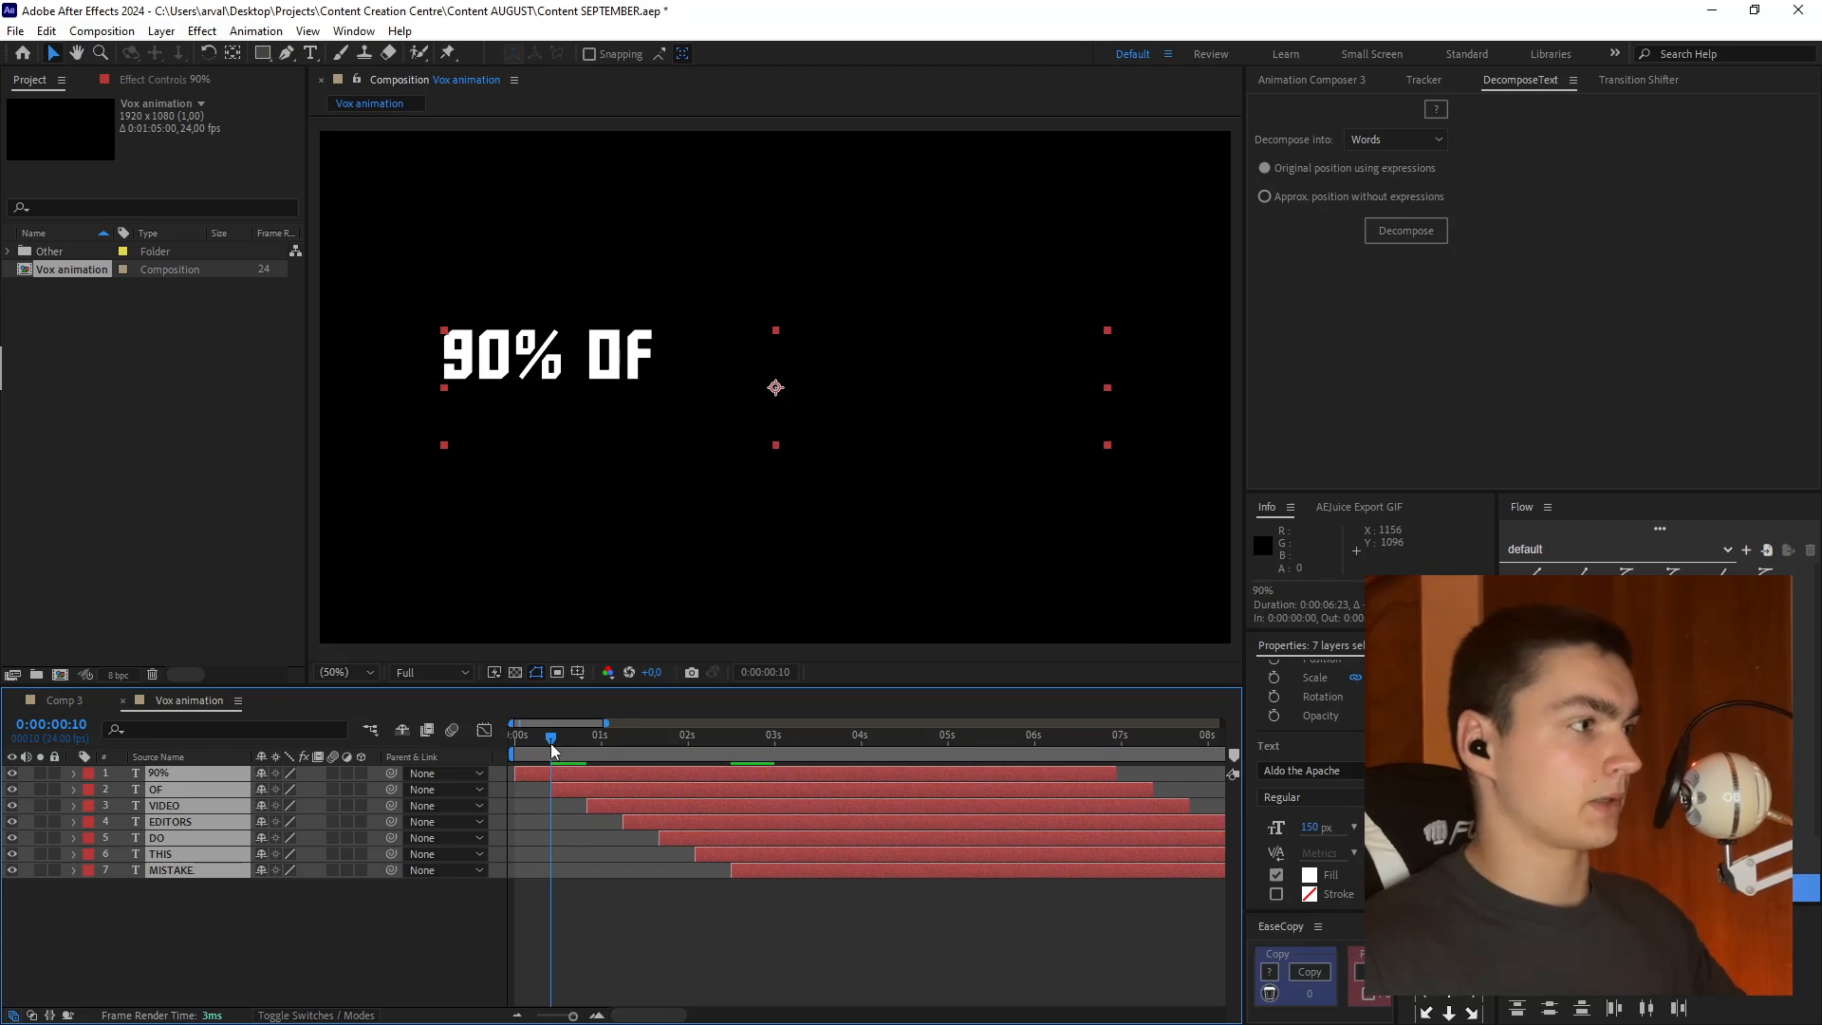
drag(551, 743, 513, 744)
key(space)
key(space)
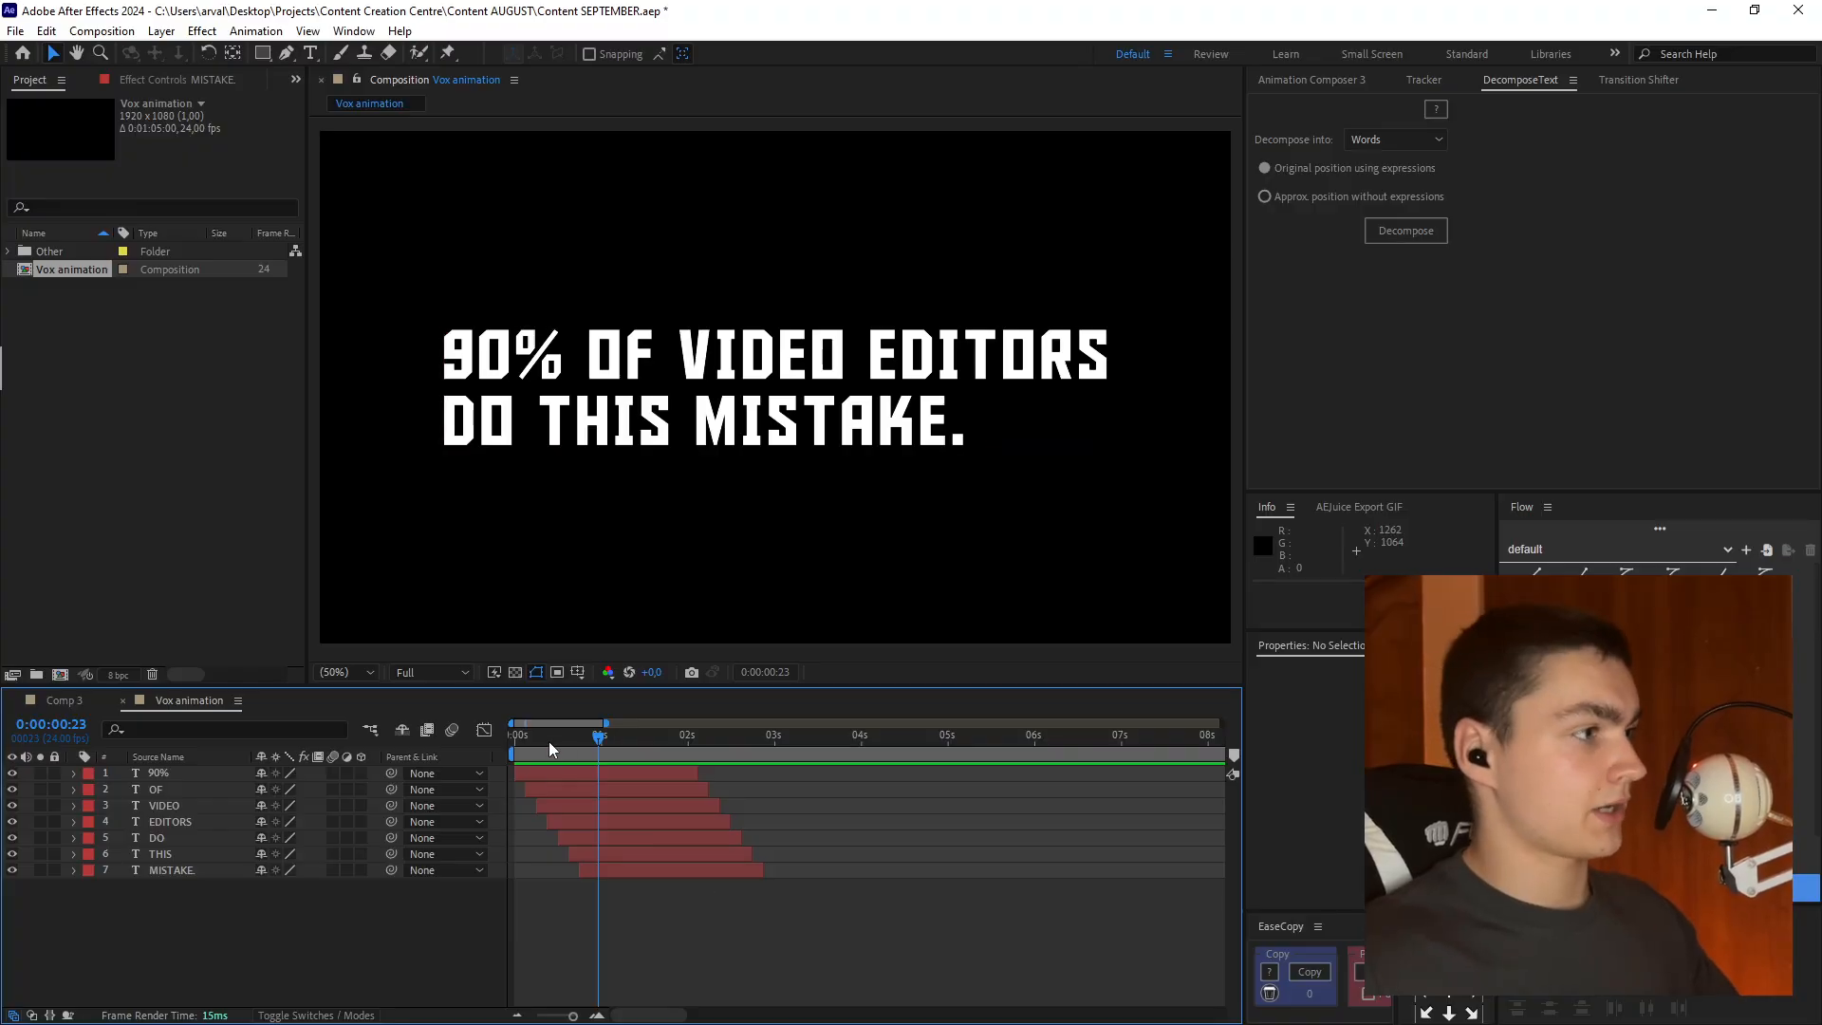
- Retime the word layers so VIDEO starts at frame 3 together with OF and MISTAKE. starts at frame 12
click(524, 736)
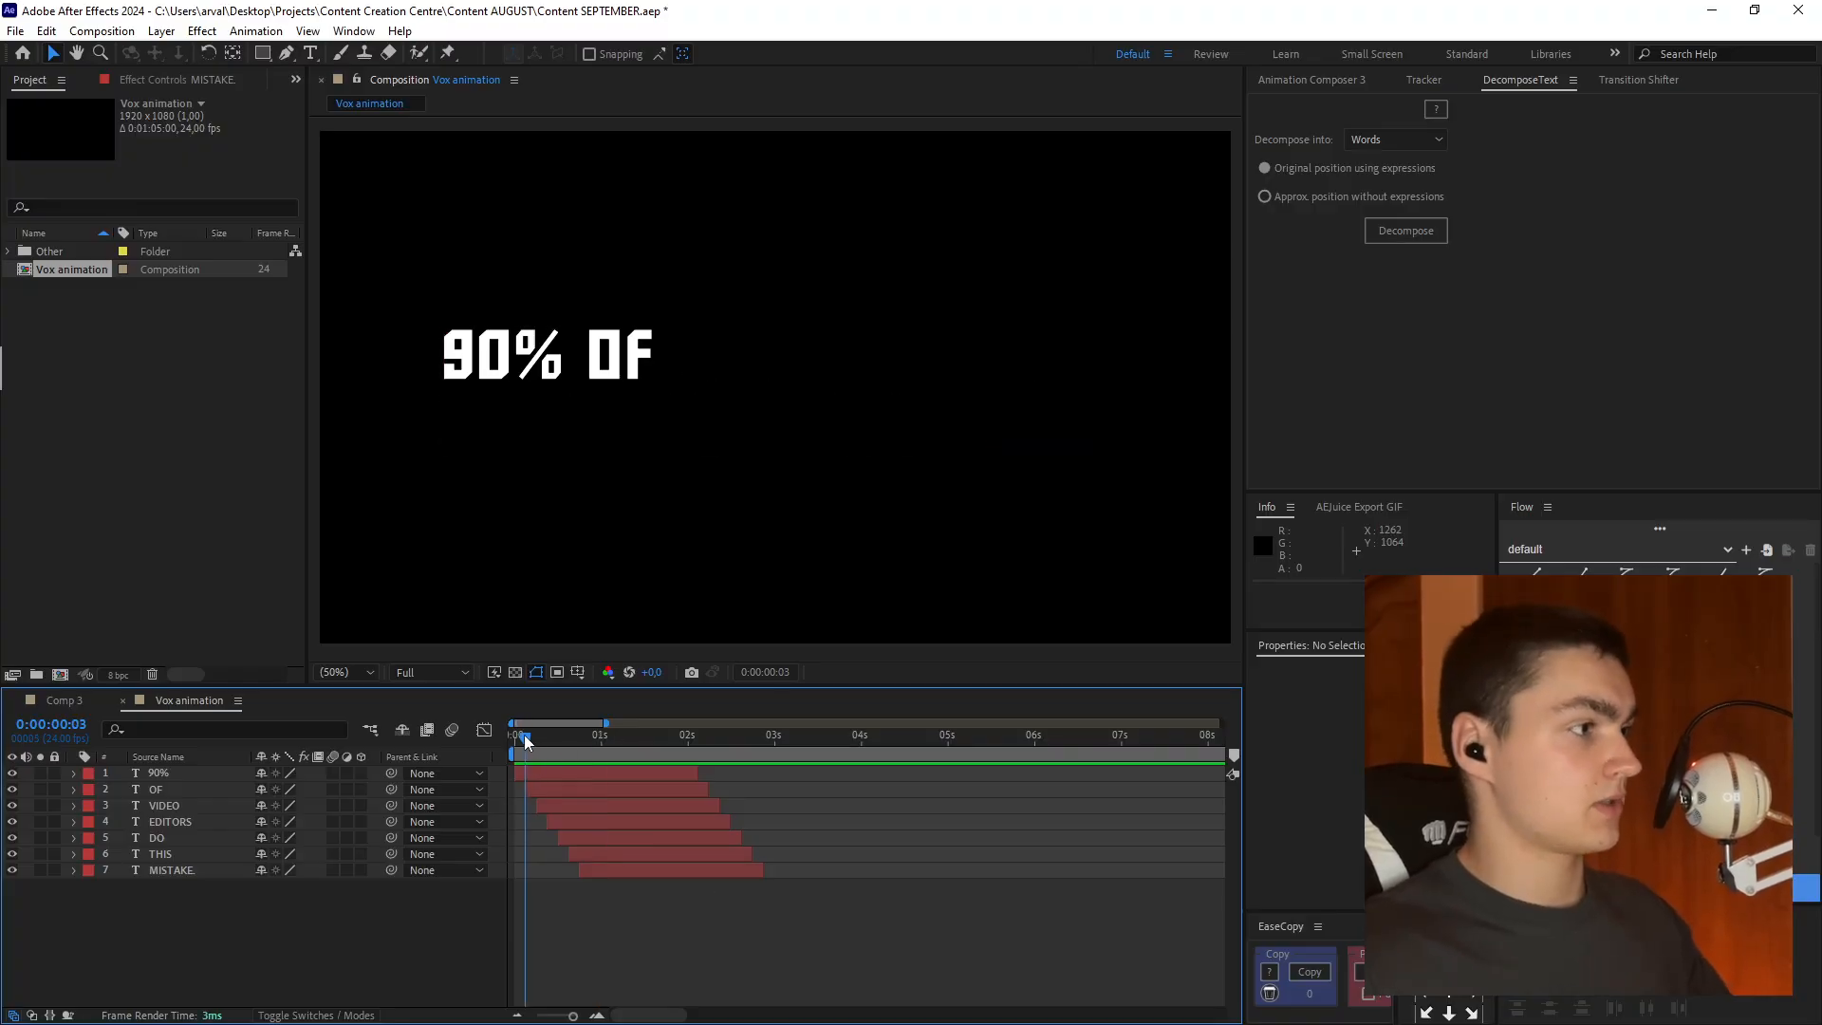
click(556, 809)
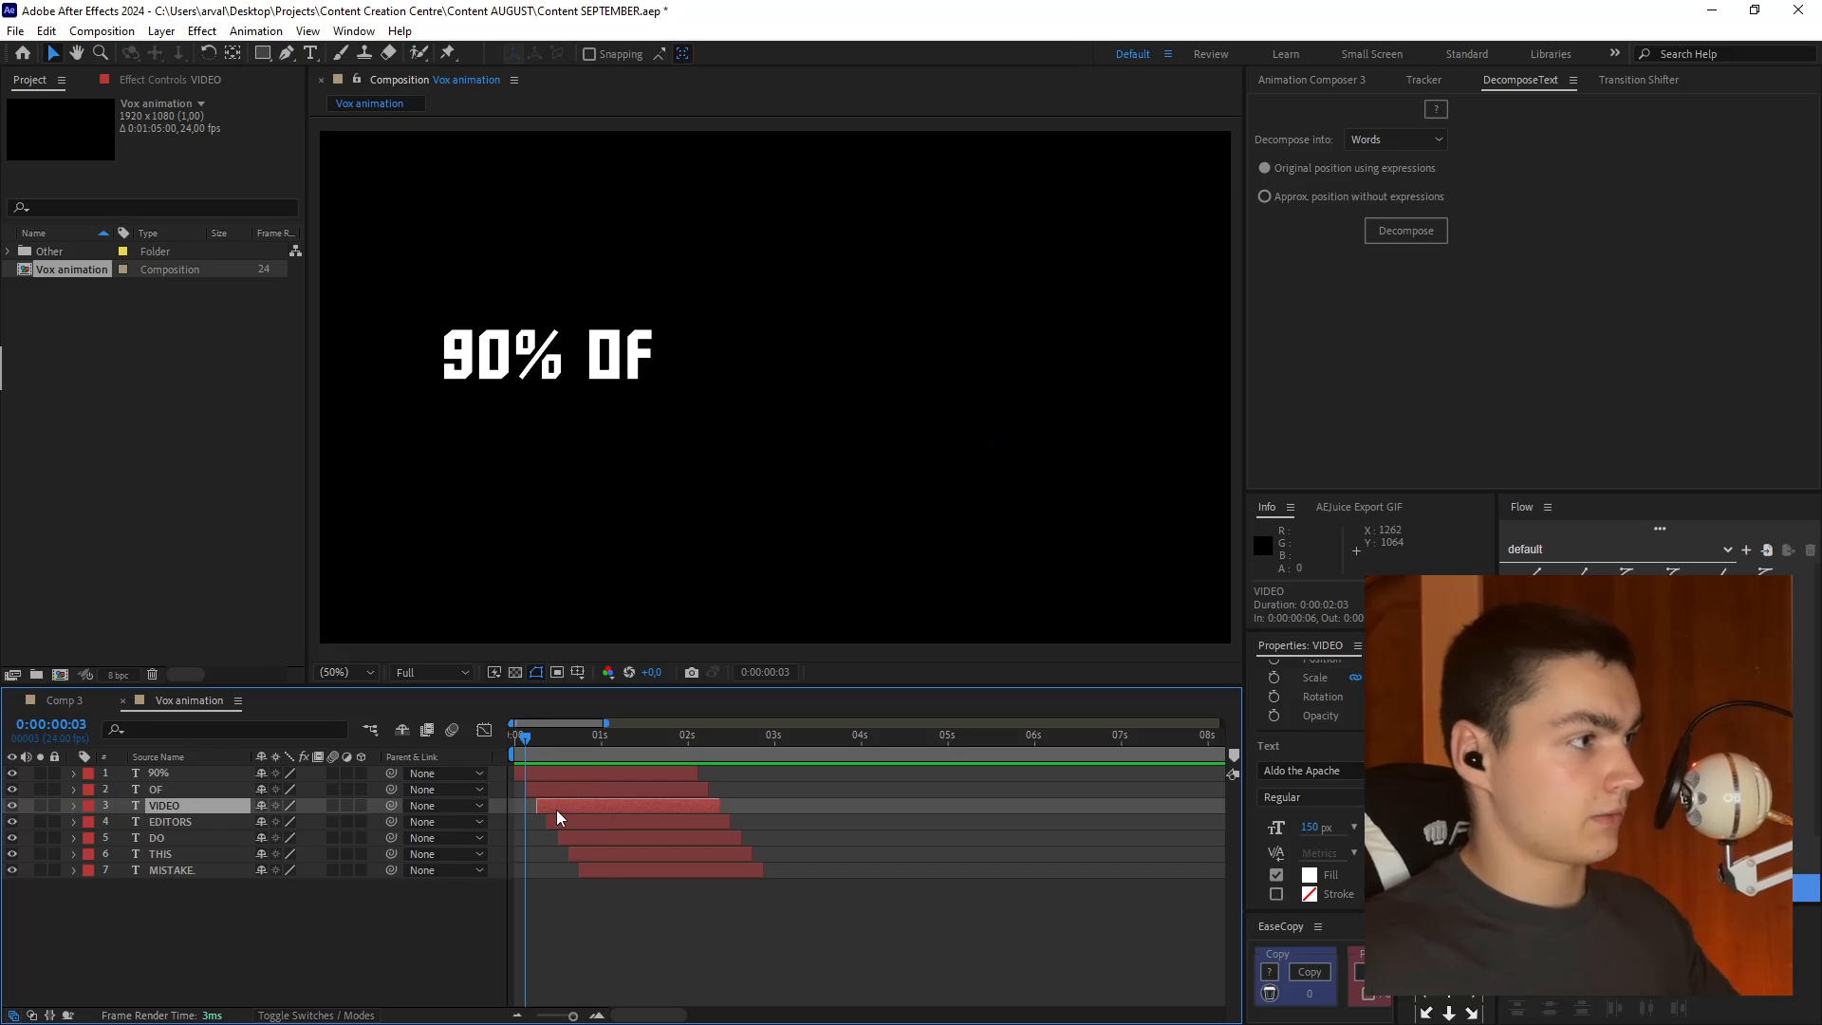
key([)
key(Page_Down)
key(Page_Down)
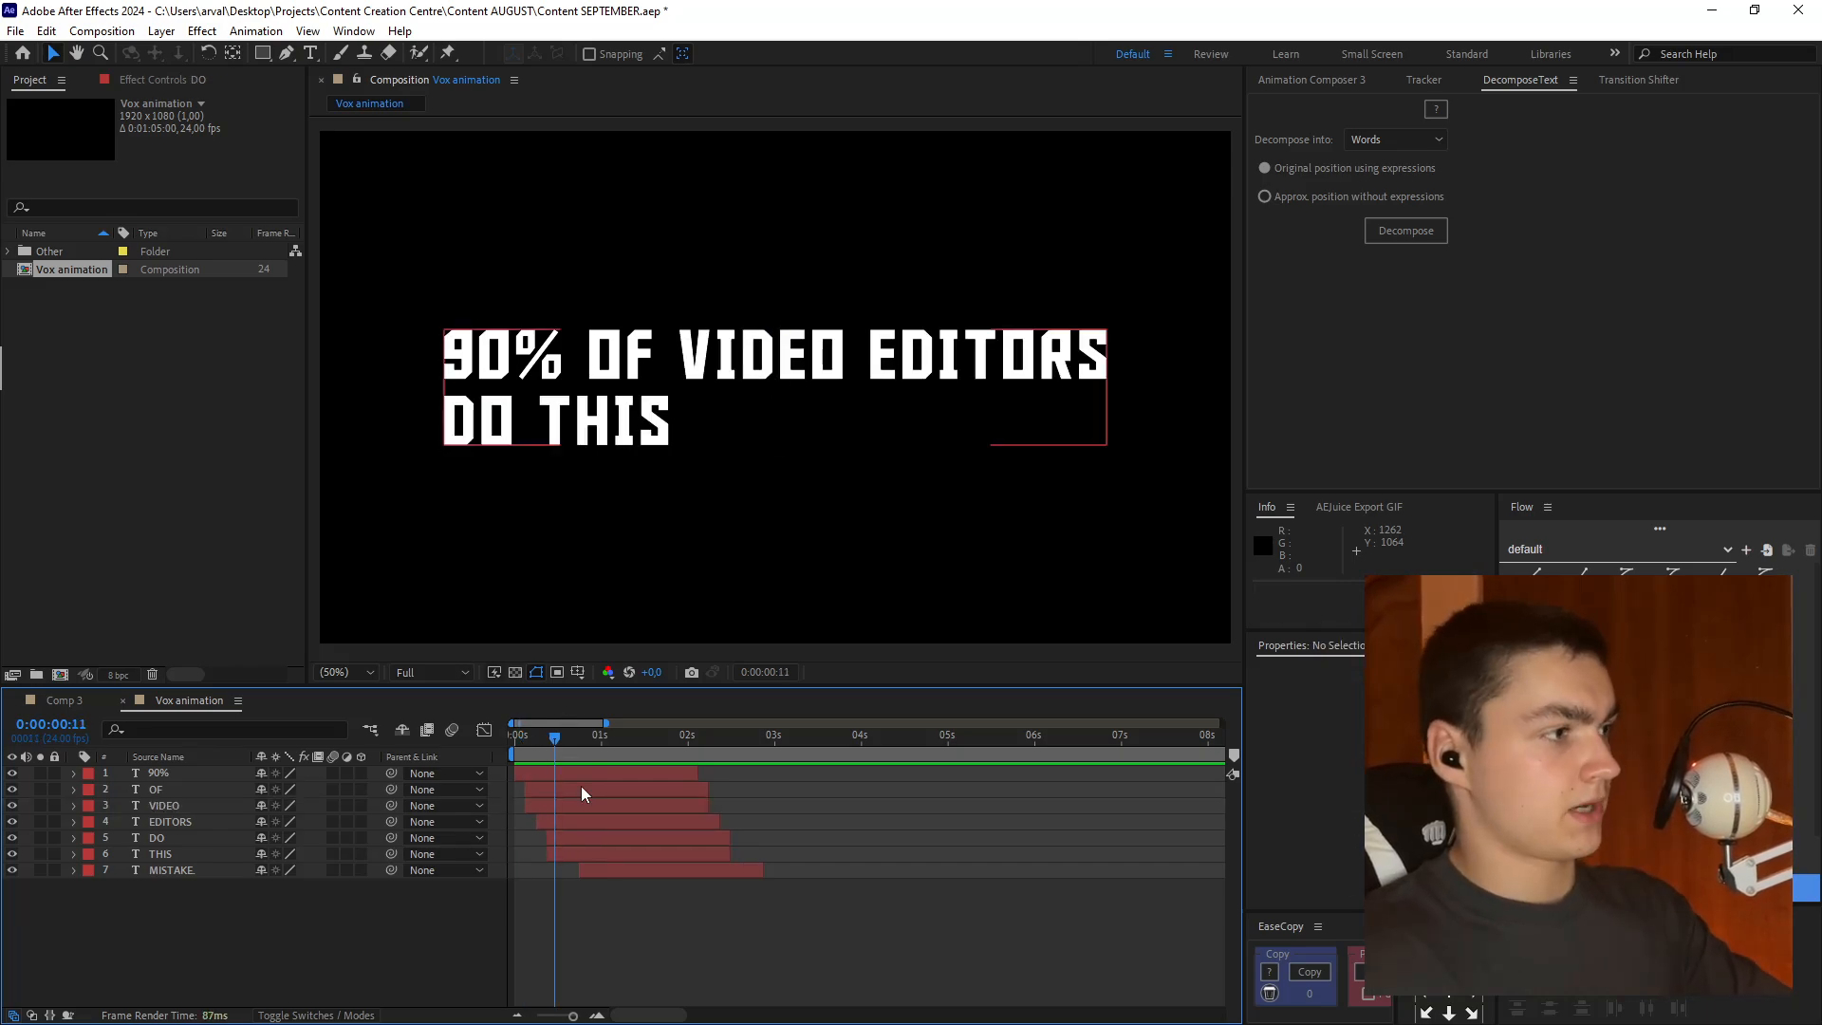
key(Page_Down)
click(596, 869)
key([)
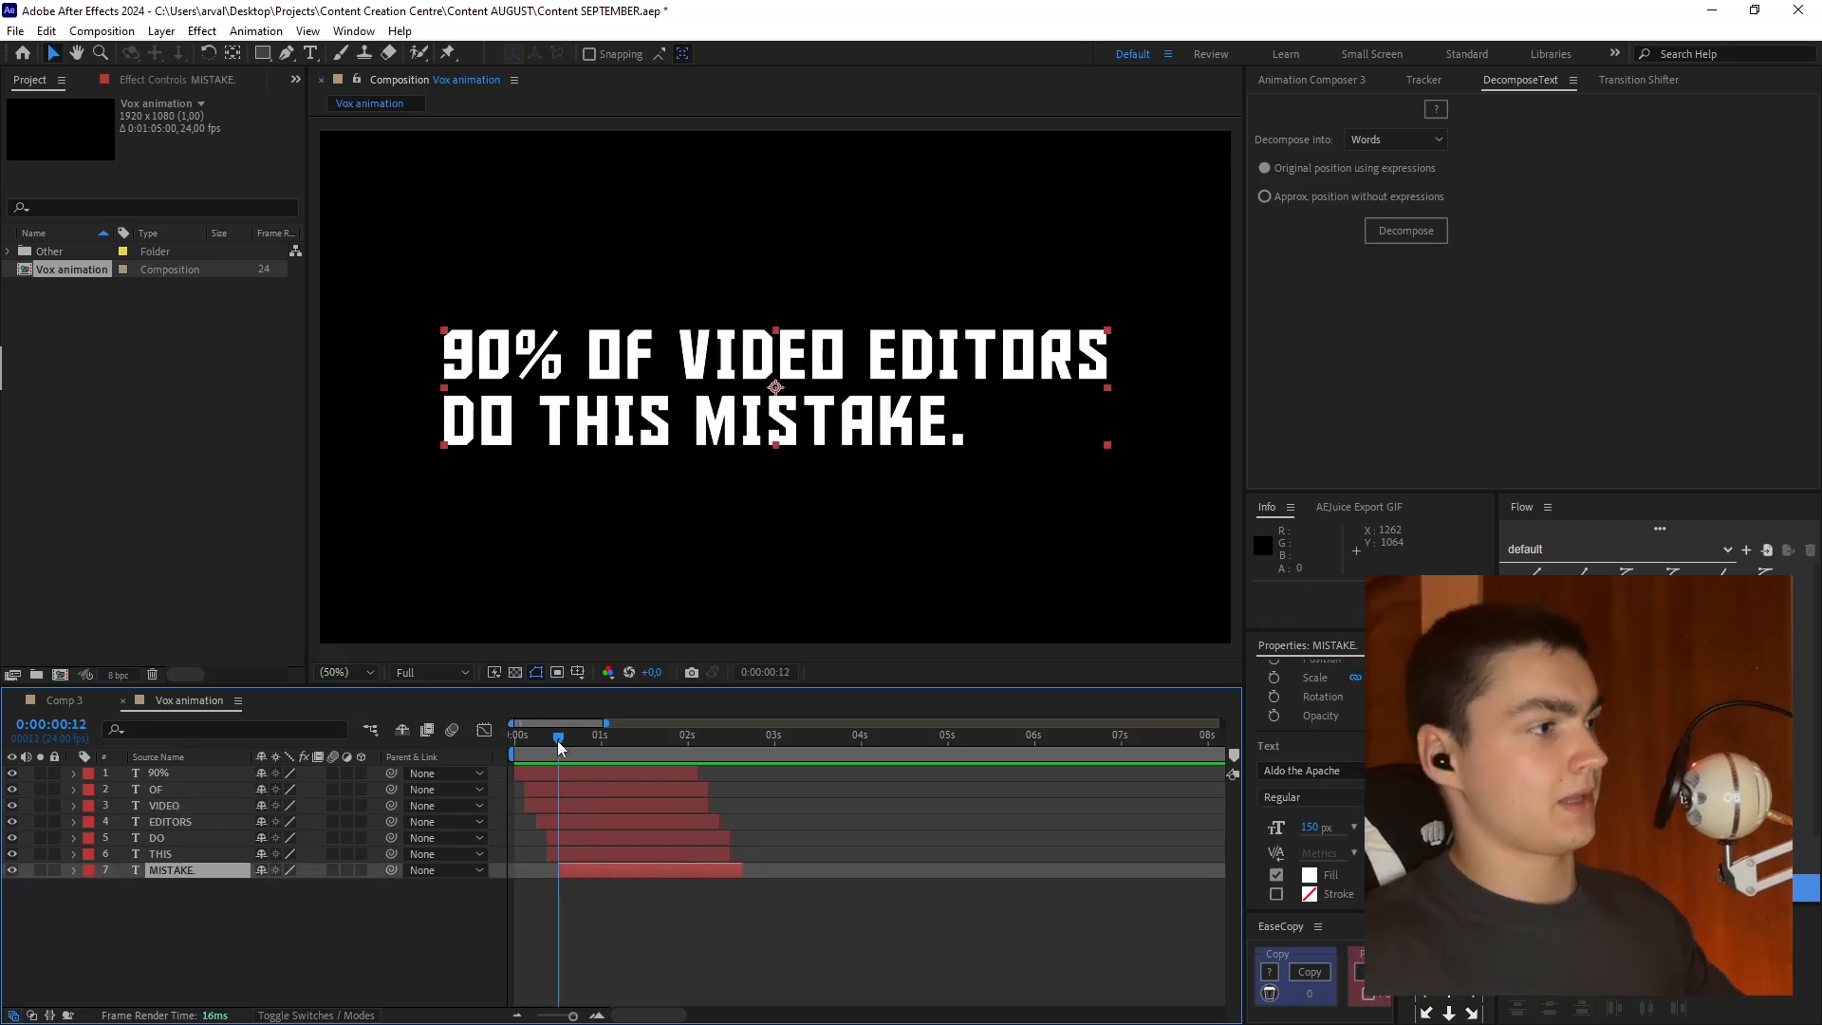
- Play the retimed word reveal from the start of the composition
drag(559, 745, 513, 746)
click(717, 884)
key(space)
key(space)
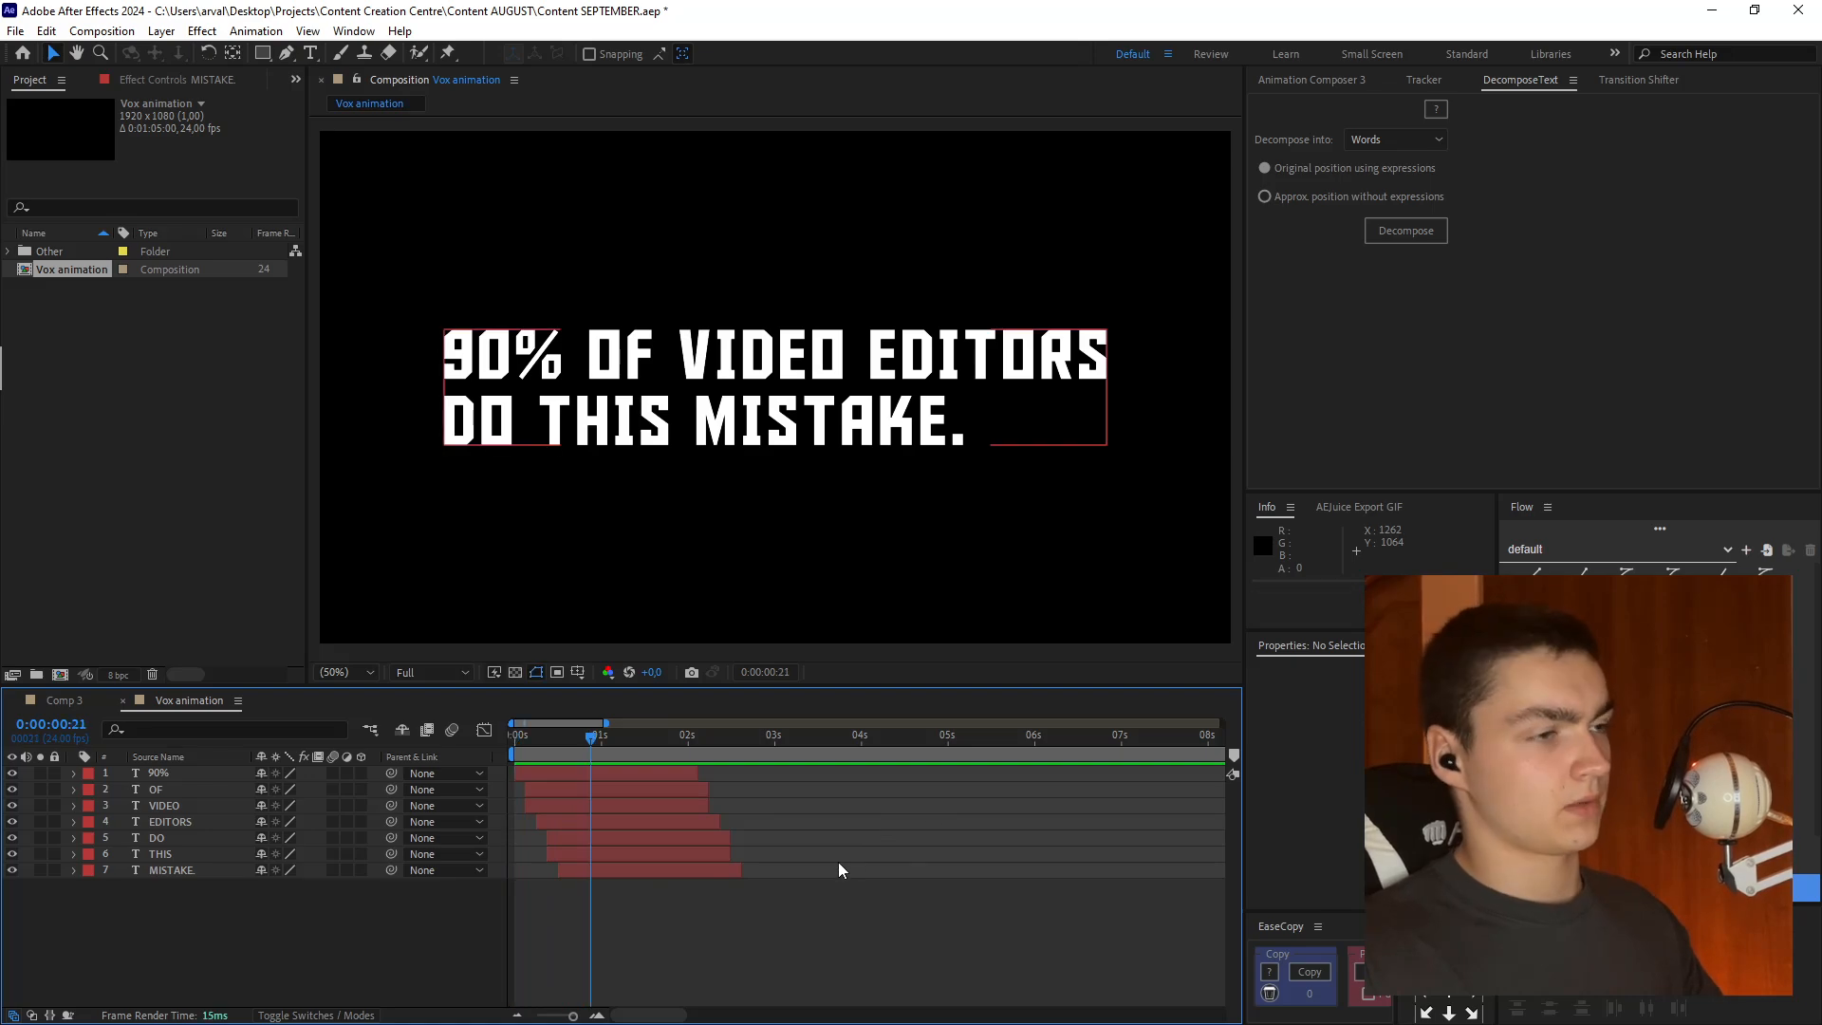
- Add a new solid for the grid background and start an effect search for it
key(ctrl+y)
click(973, 701)
key(ctrl+space)
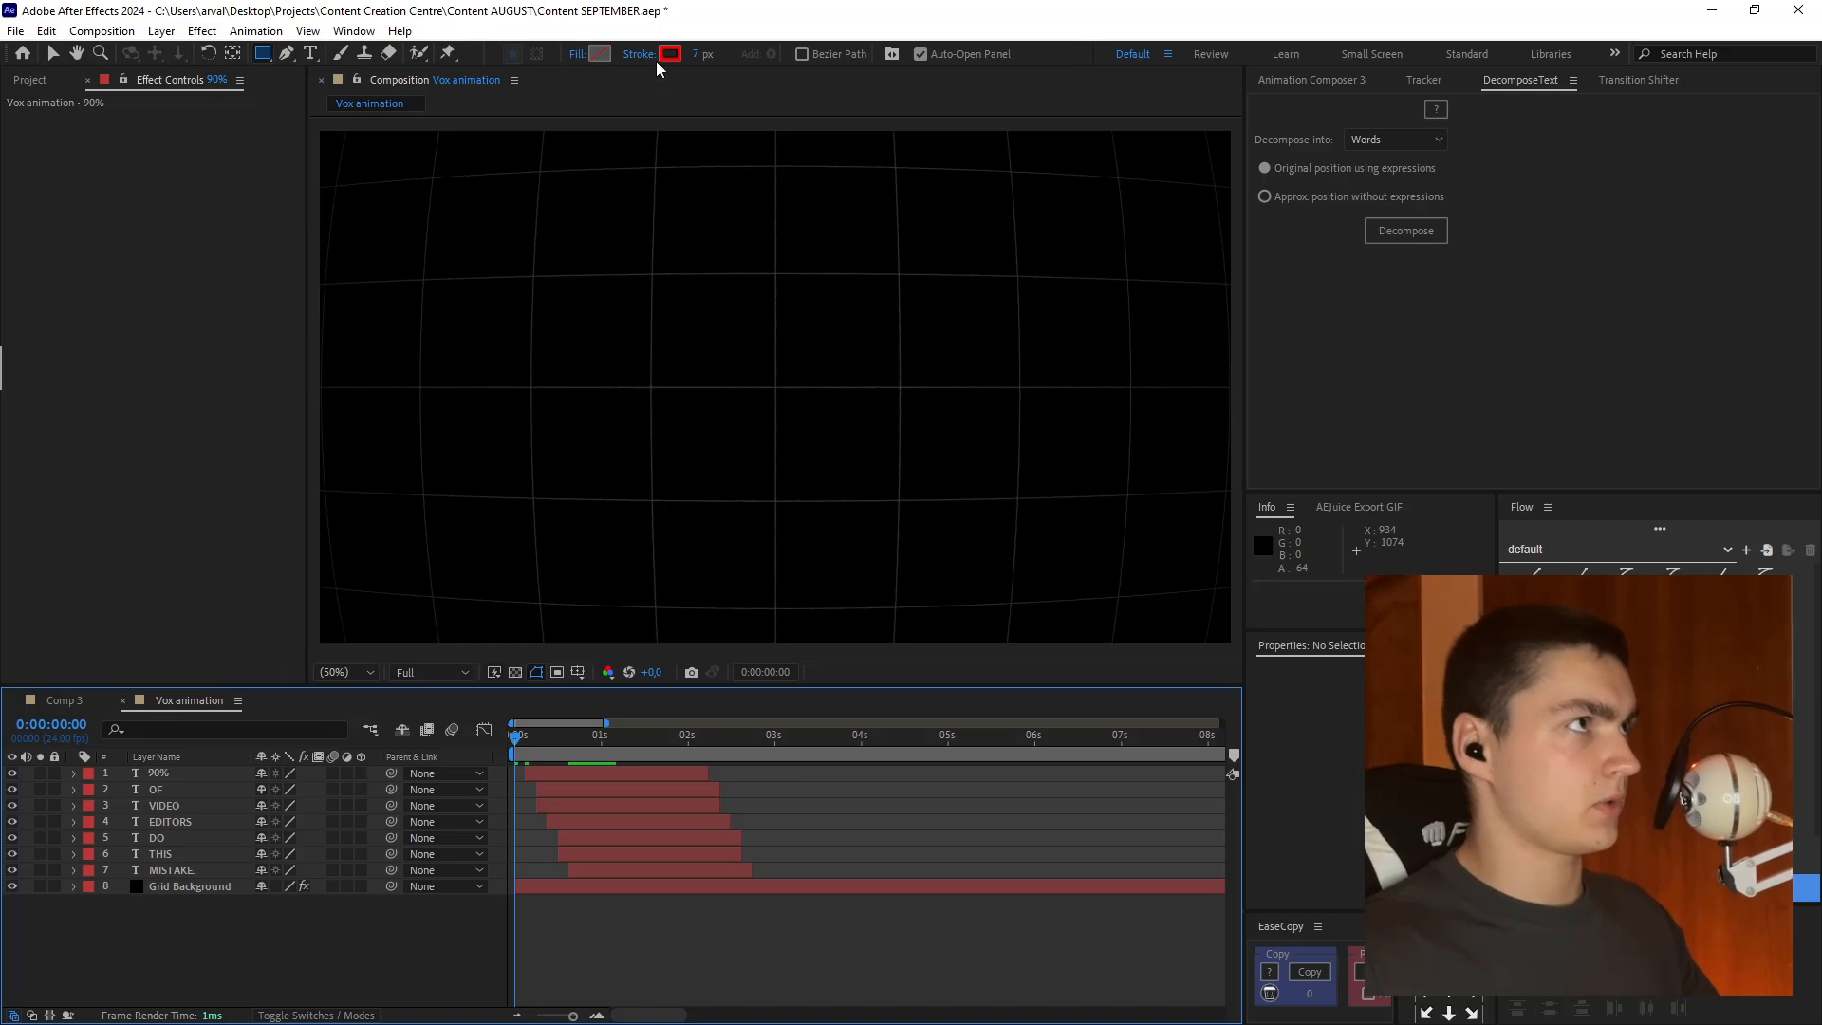
- Draw a small red square over the upper-left corner of 90% and place its layer between the text layers and Grid Background
scroll(517, 251, up, 2)
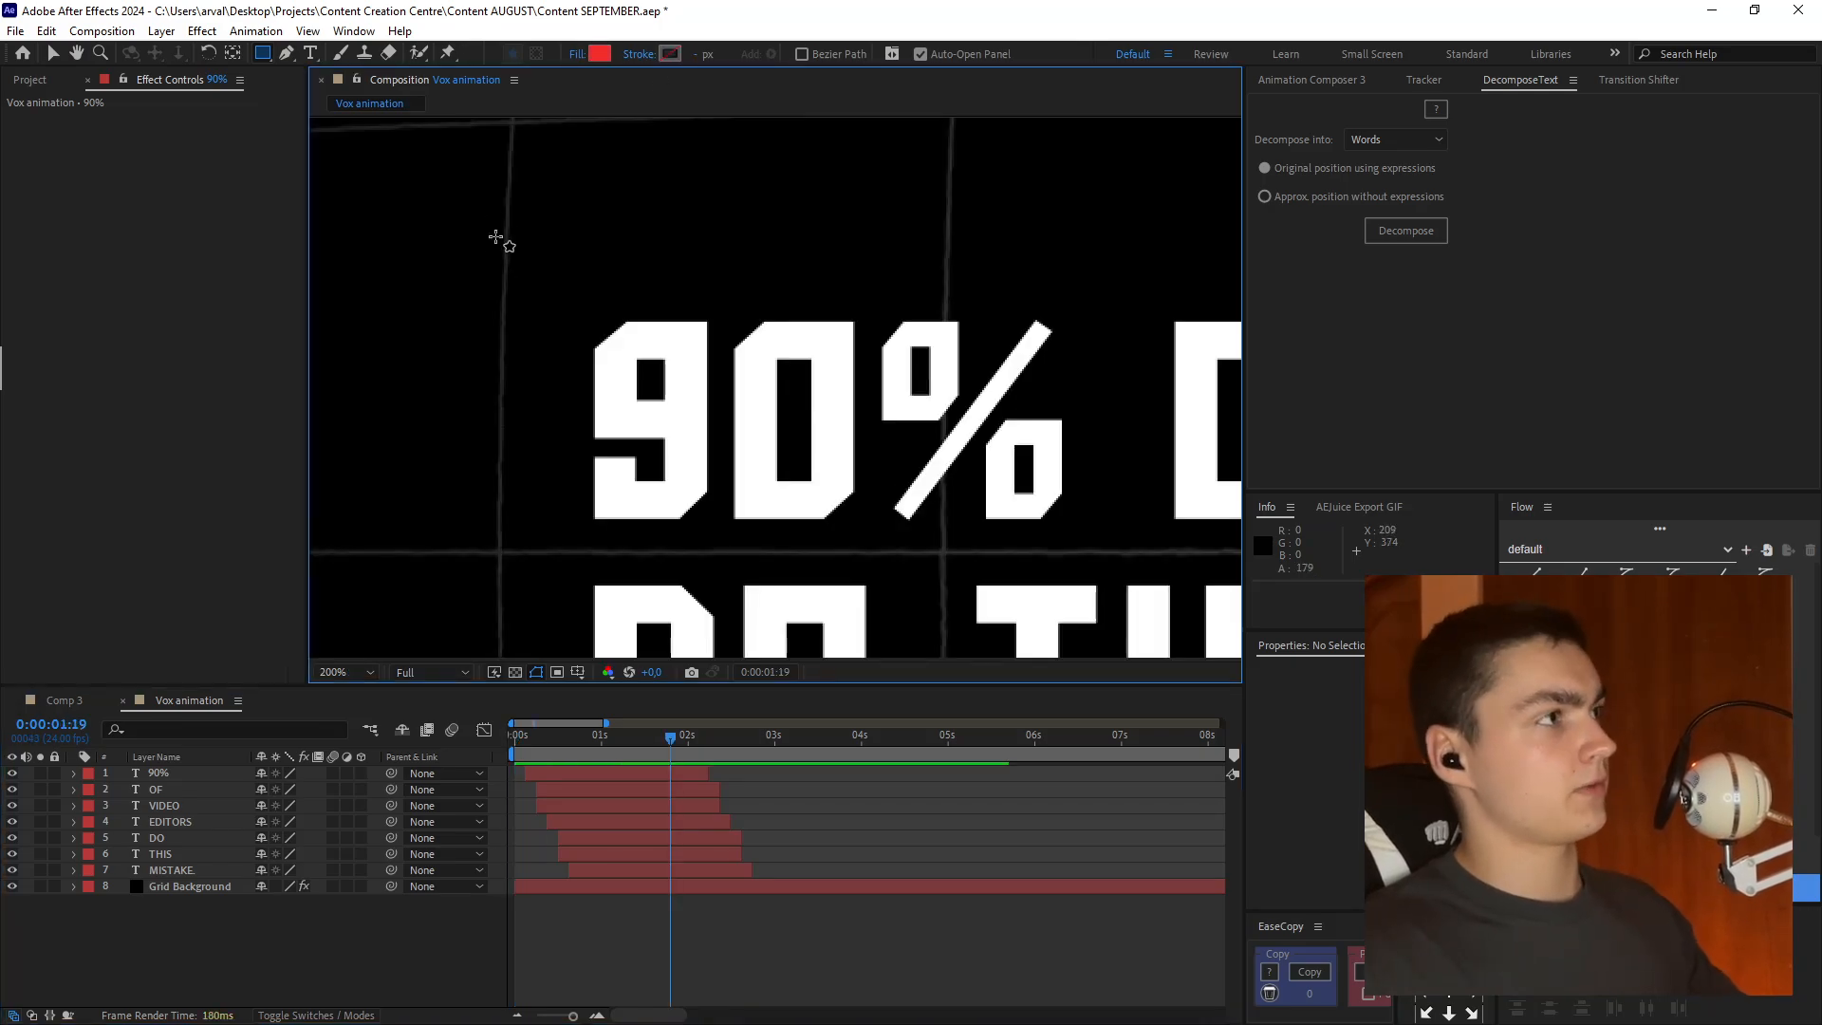
drag(495, 237, 642, 344)
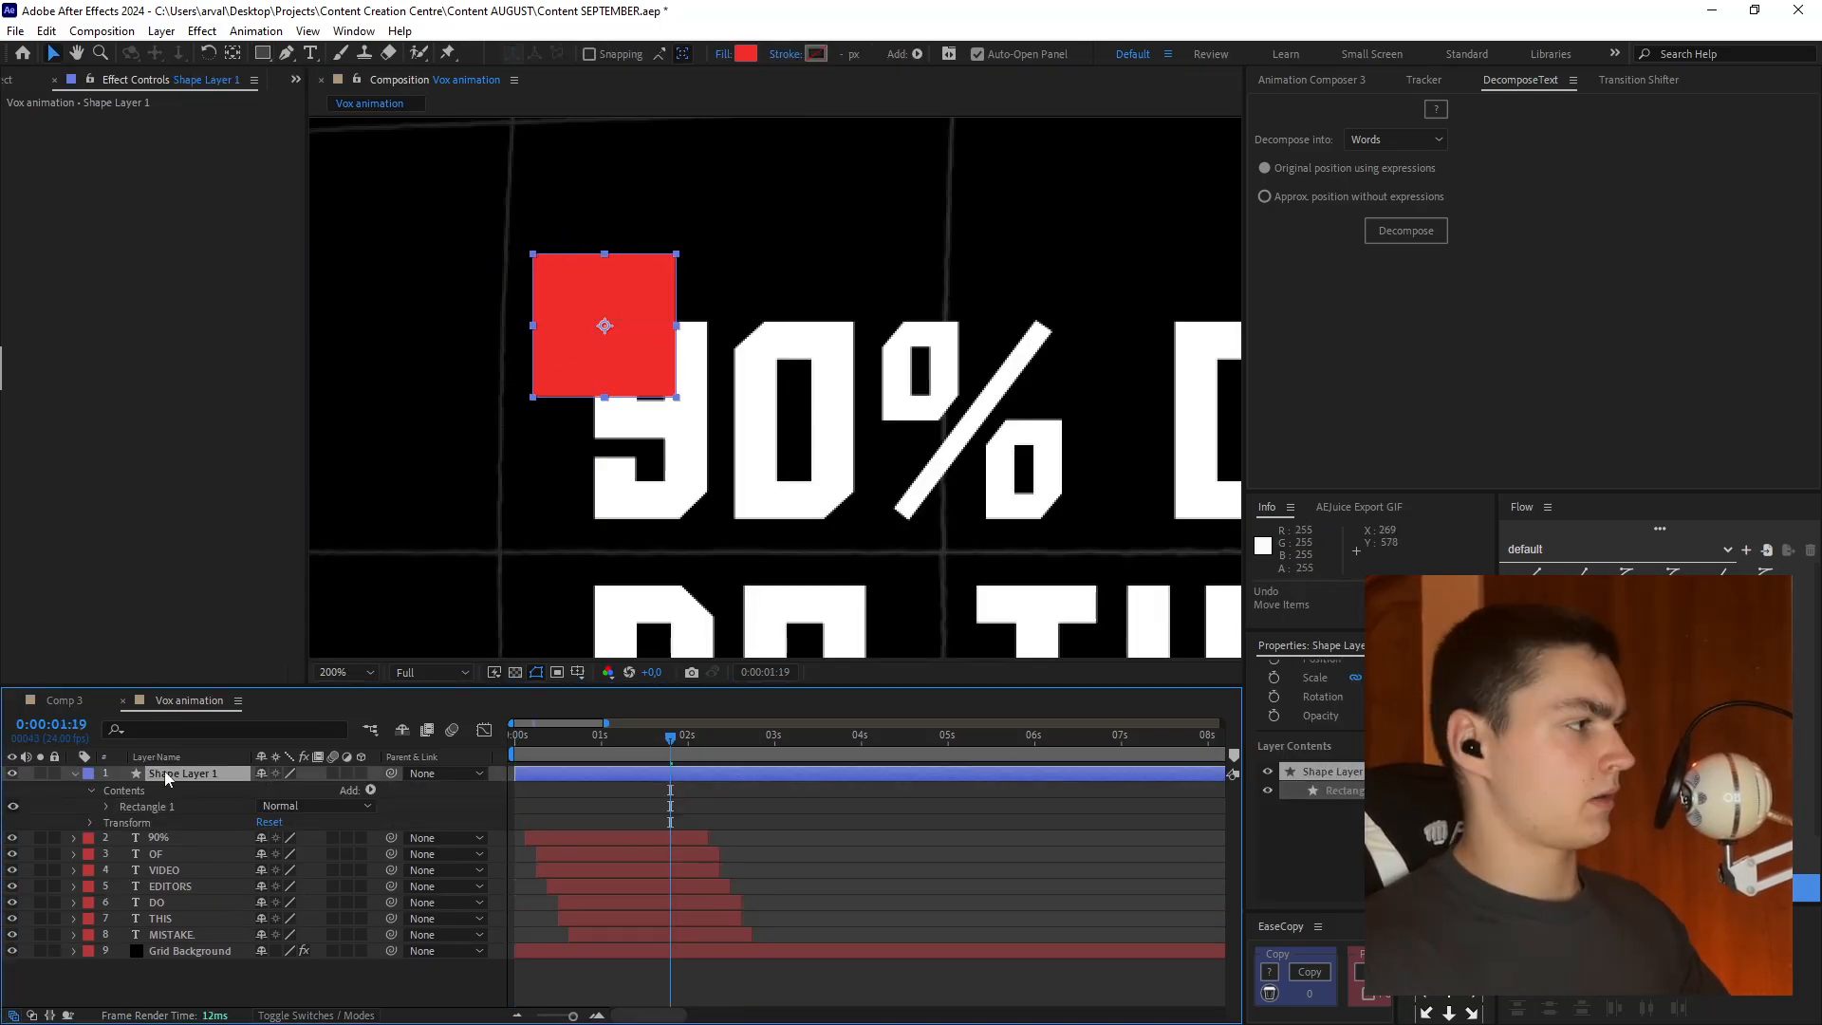
drag(166, 774, 224, 940)
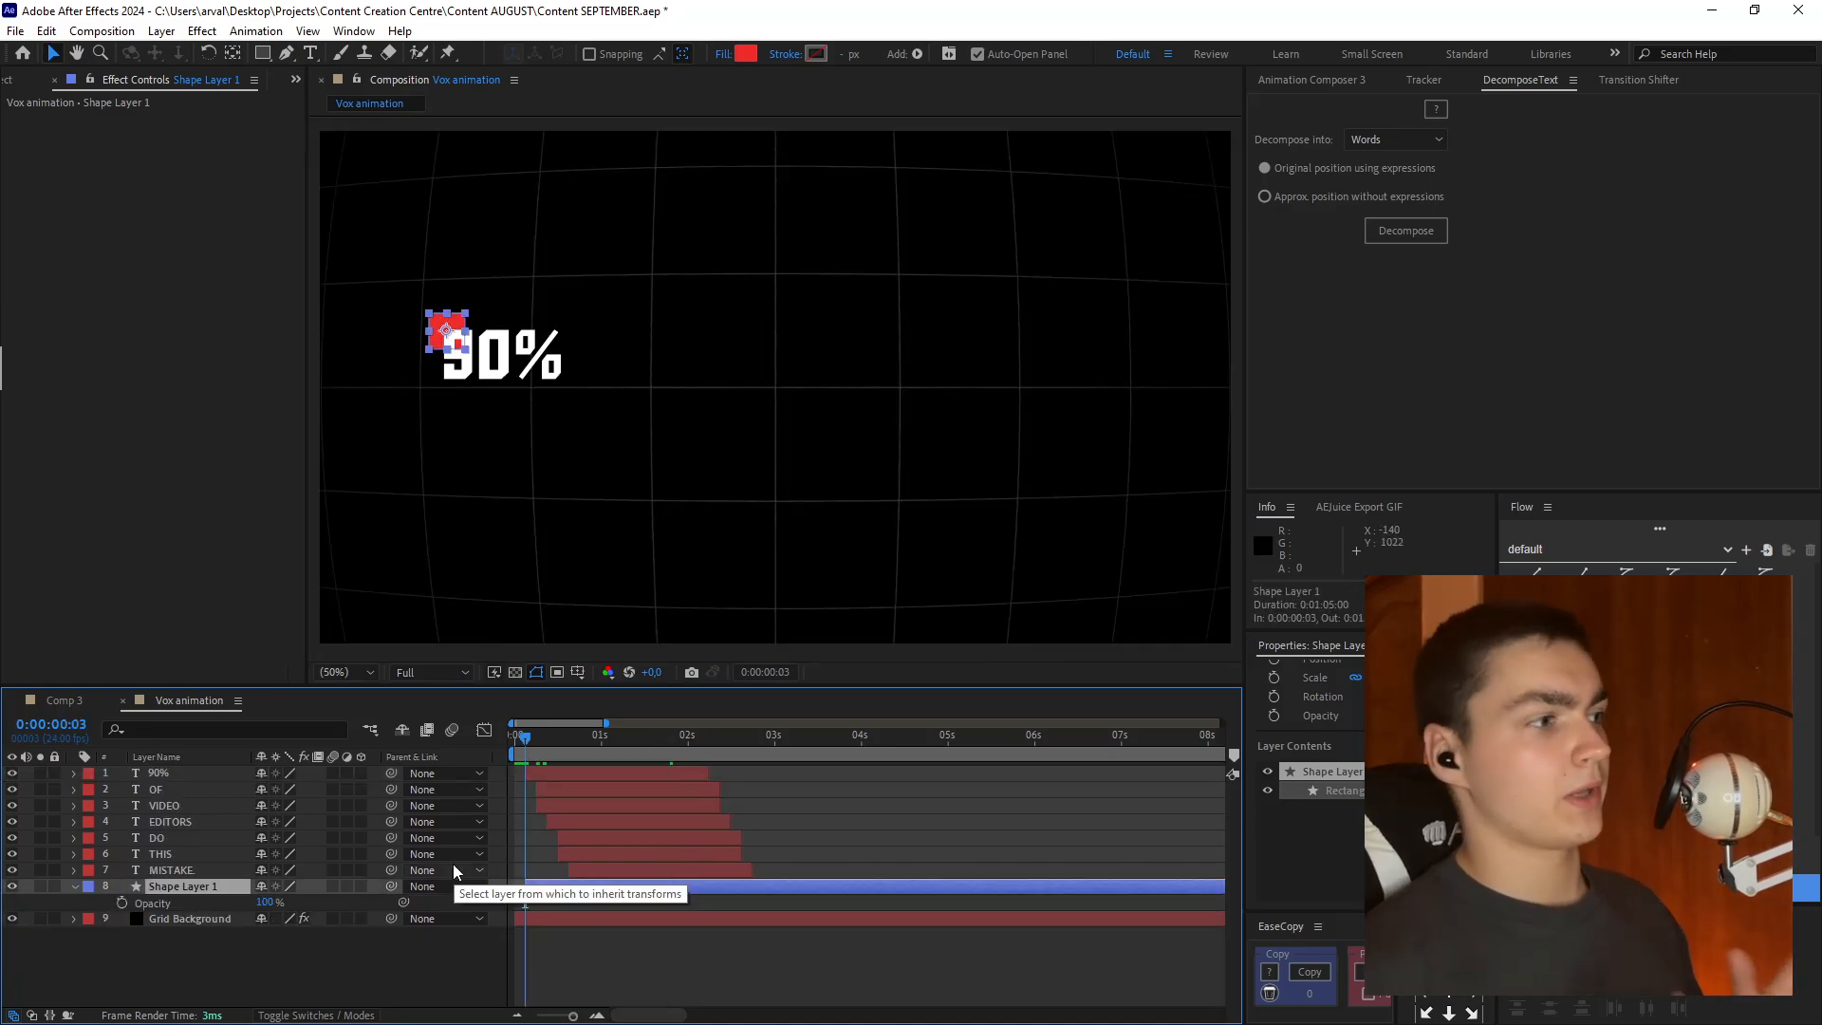
key(space)
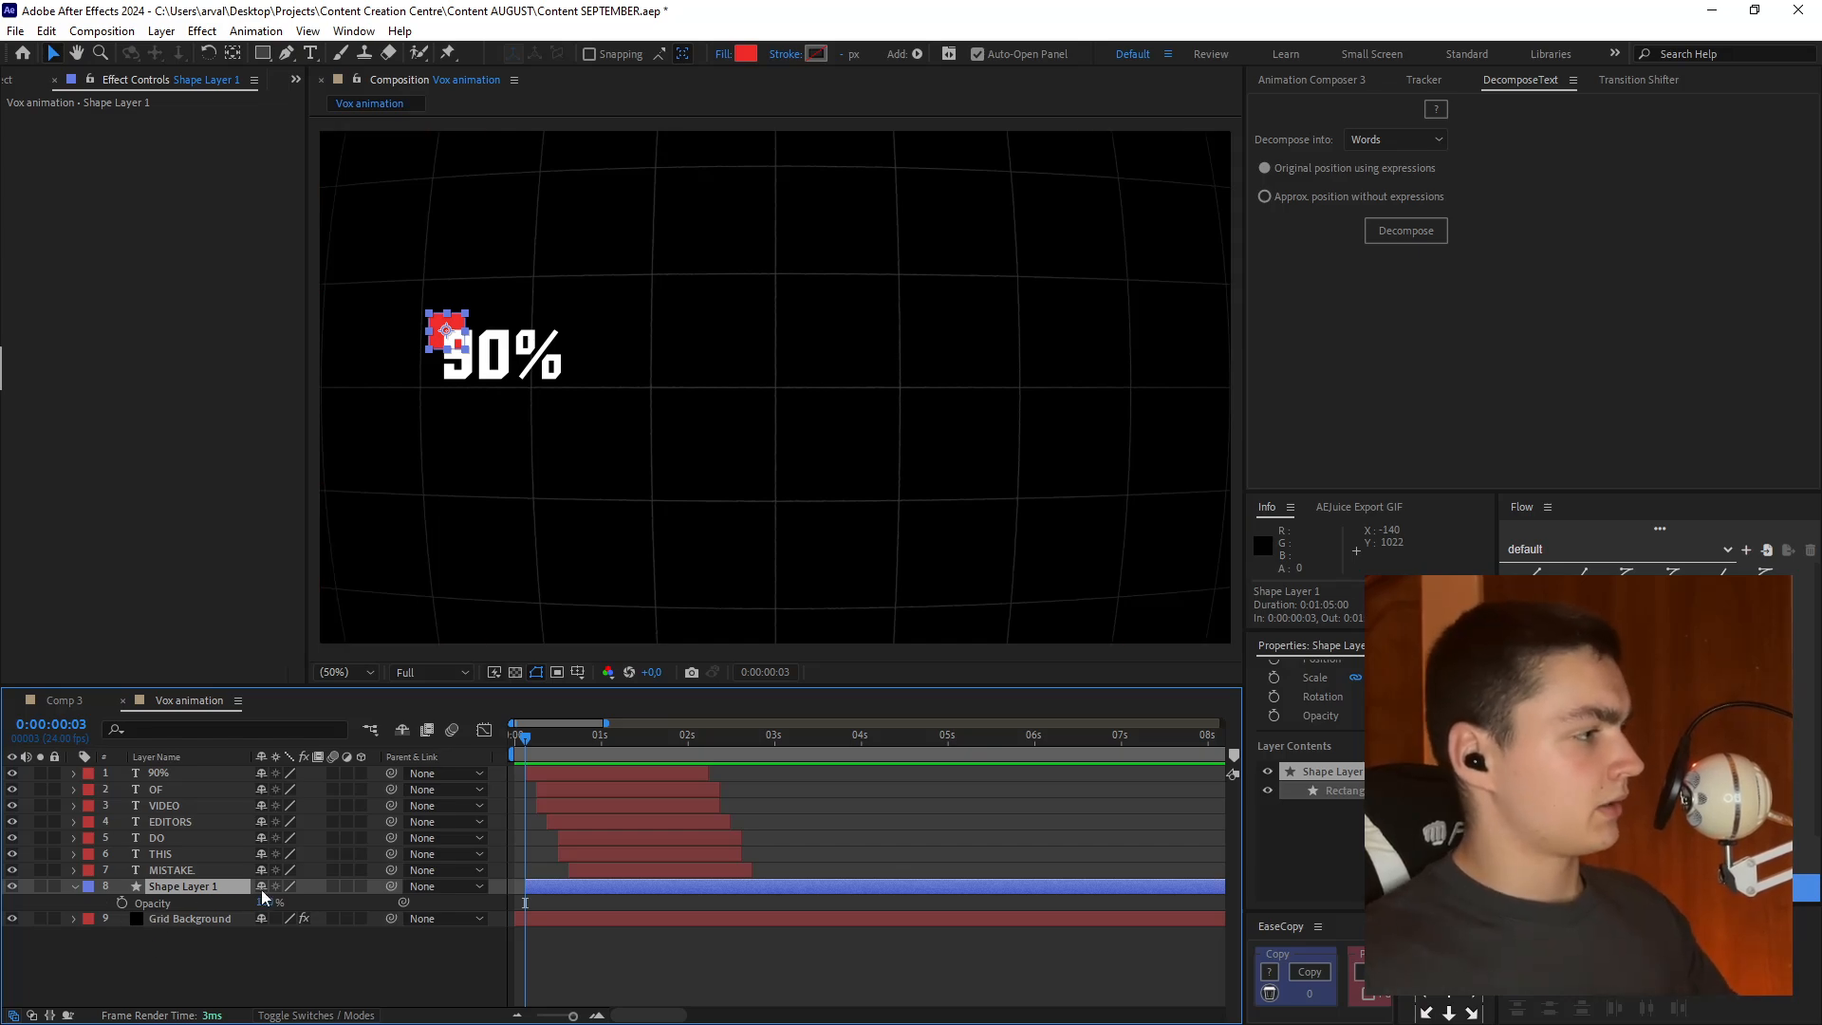
- Keyframe the red square's opacity at 0% on frame 3 and 41% on frame 5
drag(265, 903, 92, 897)
click(121, 902)
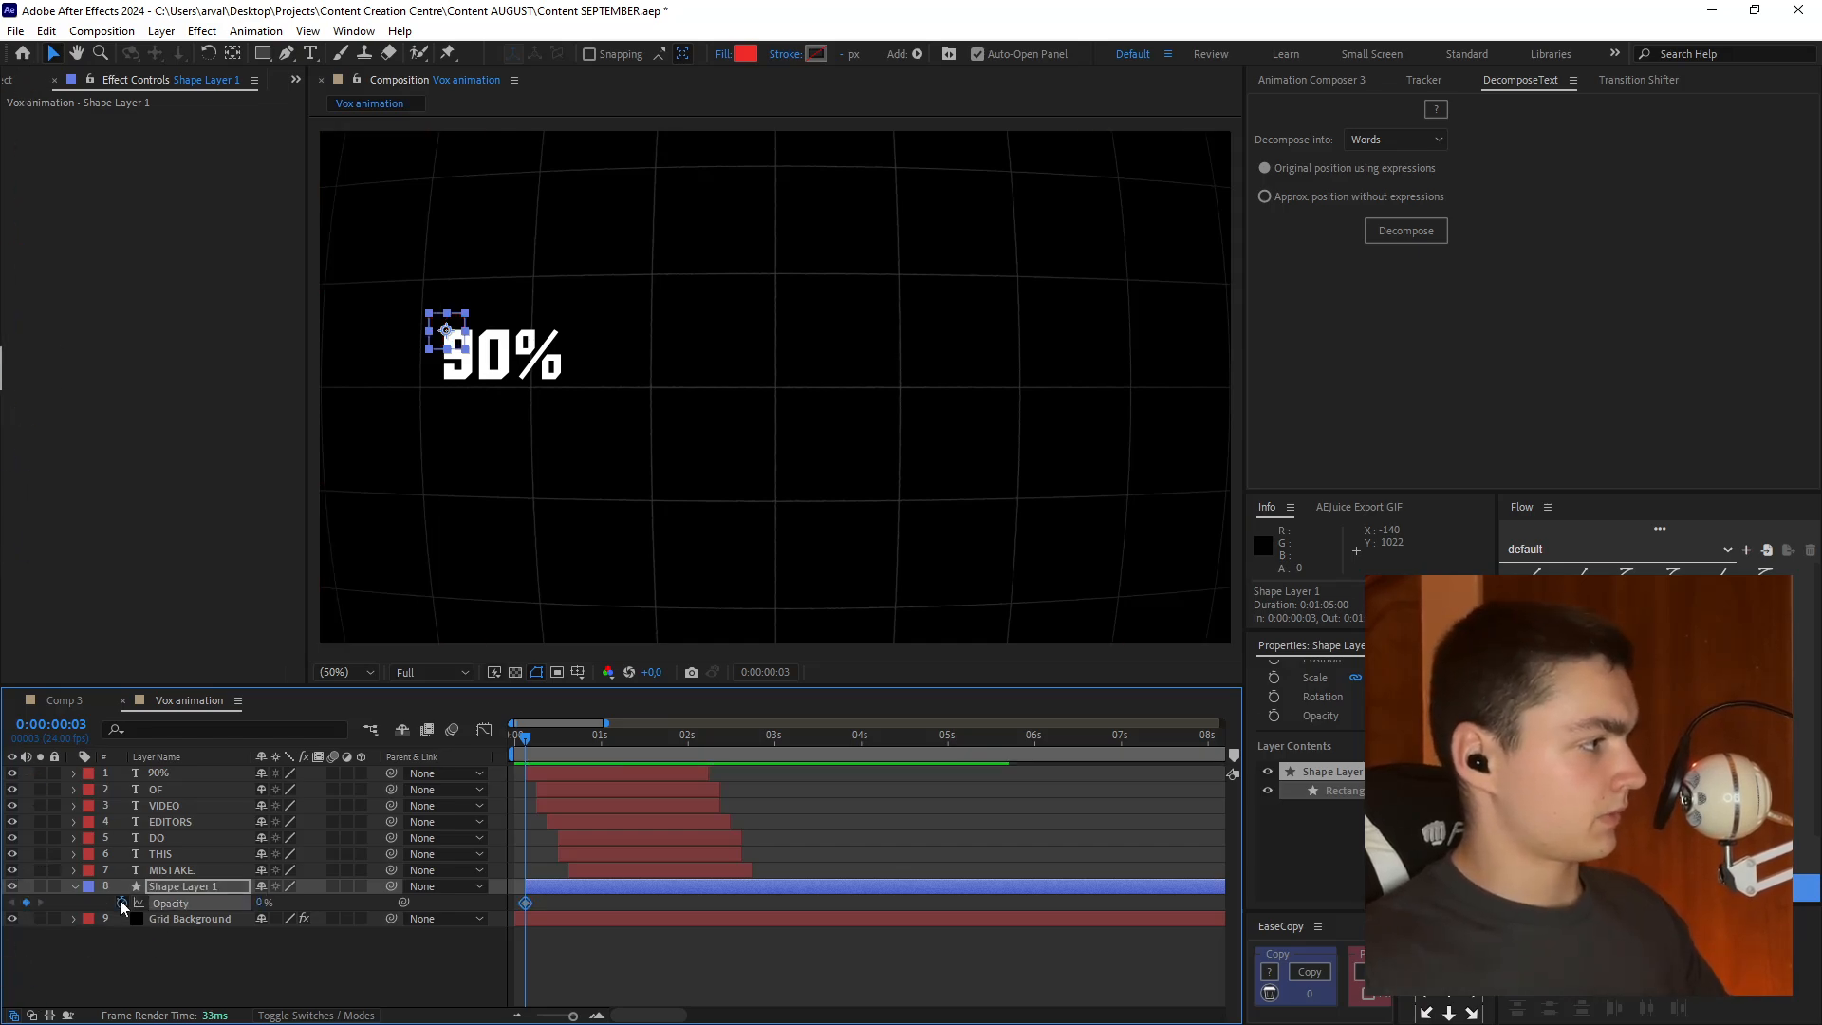
key(equal)
key(equal)
key(Page_Down)
key(Page_Down)
drag(262, 903, 301, 903)
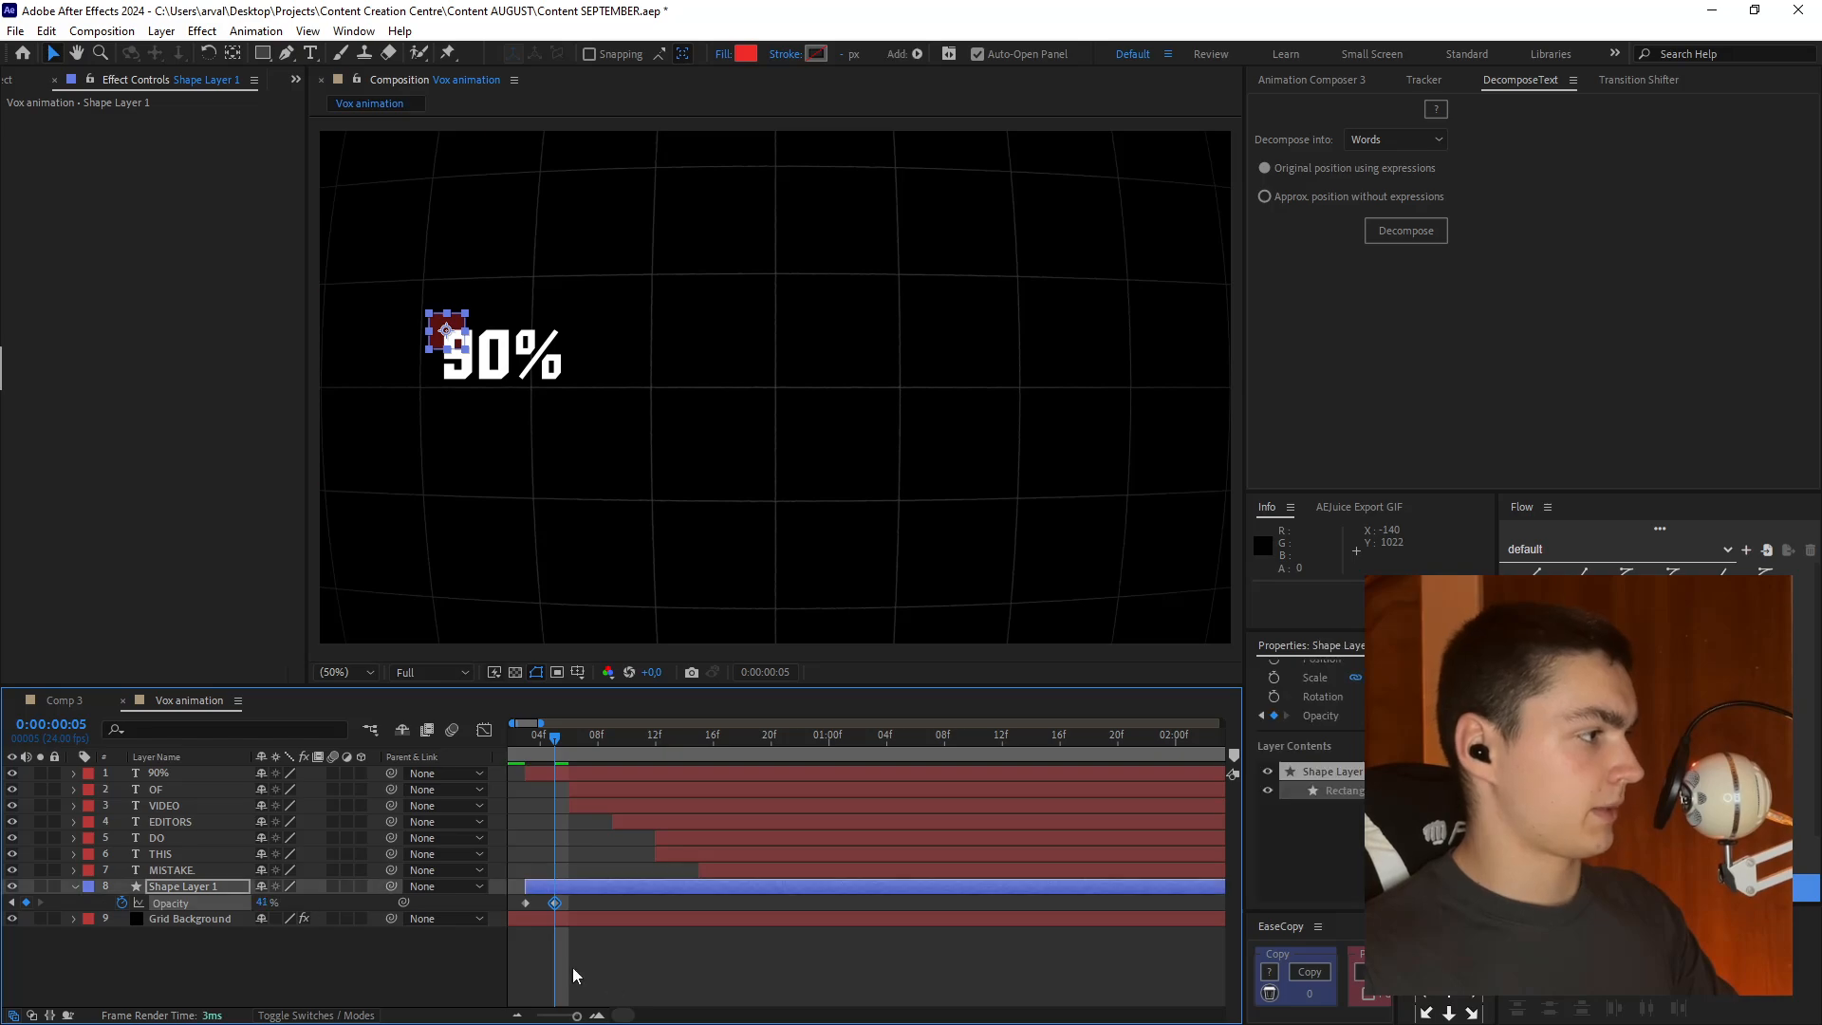
- Add further opacity keyframes to the red square at frames 7, 9 and 11, ending at 88%
key(Page_Down)
key(Page_Down)
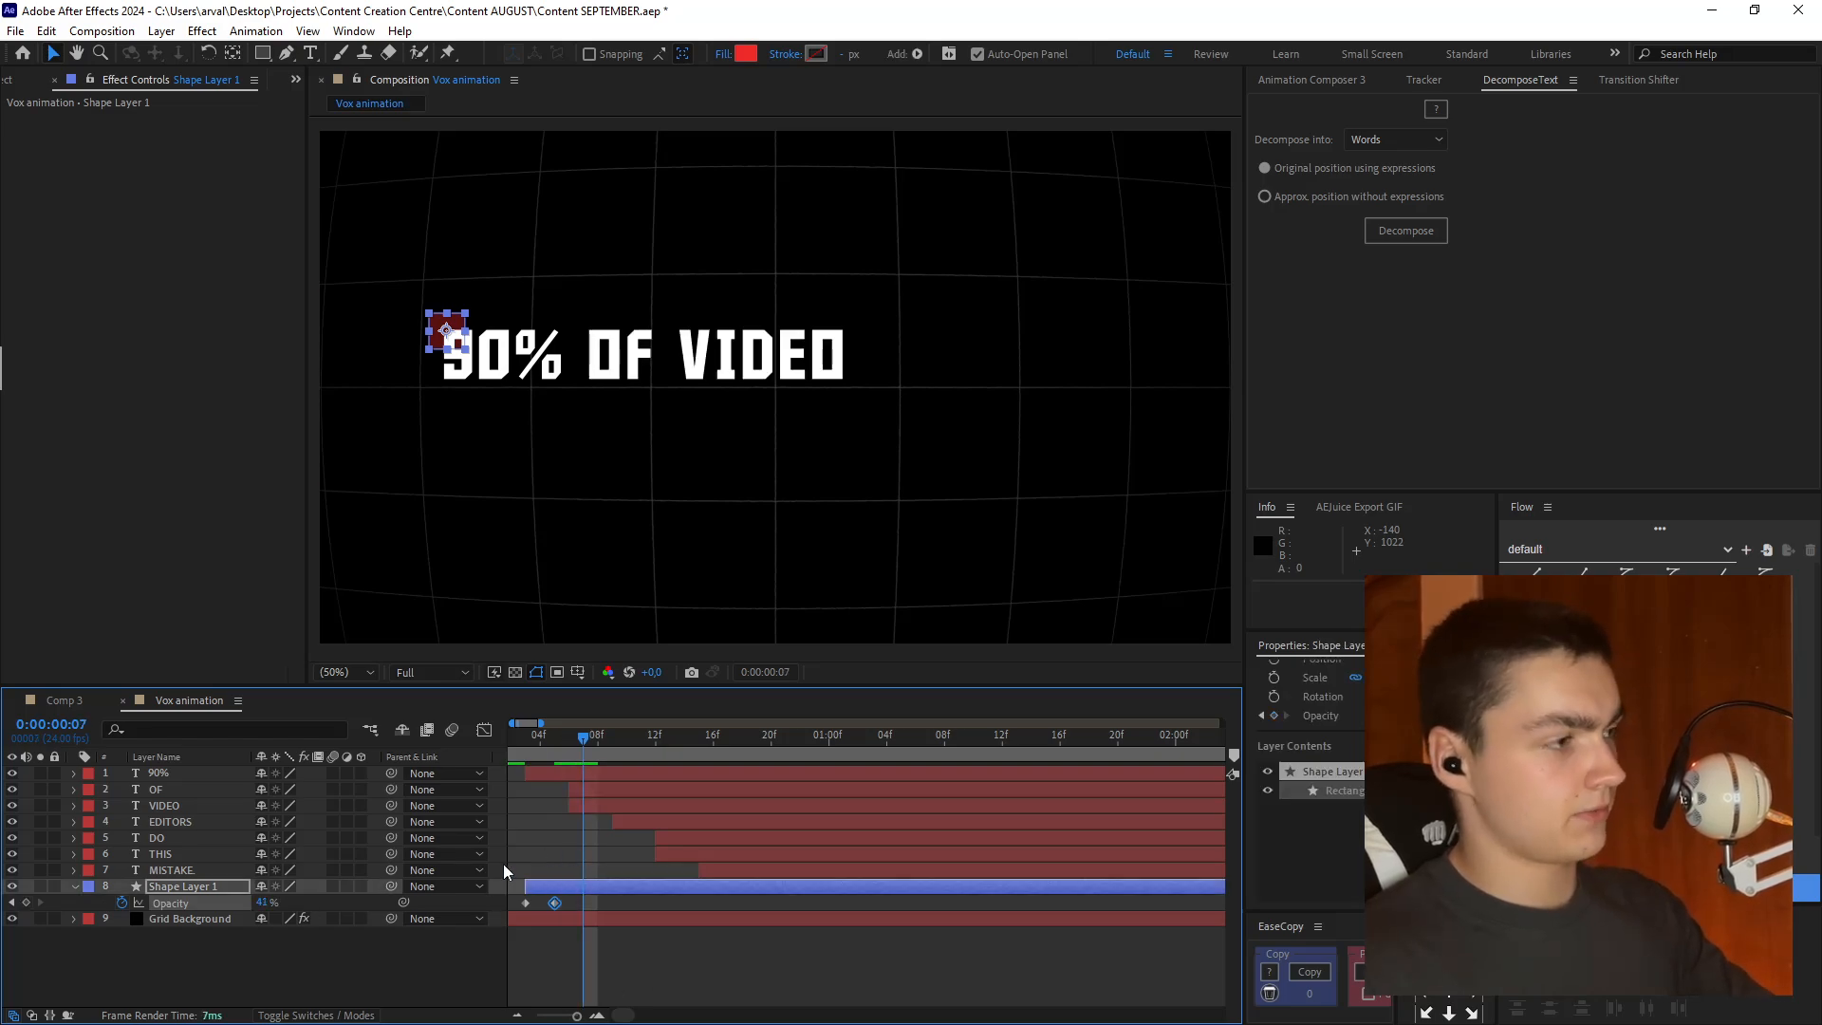
drag(264, 907, 304, 905)
key(Page_Down)
key(Page_Down)
key(Page_Down)
key(Page_Down)
key(Page_Down)
key(Page_Down)
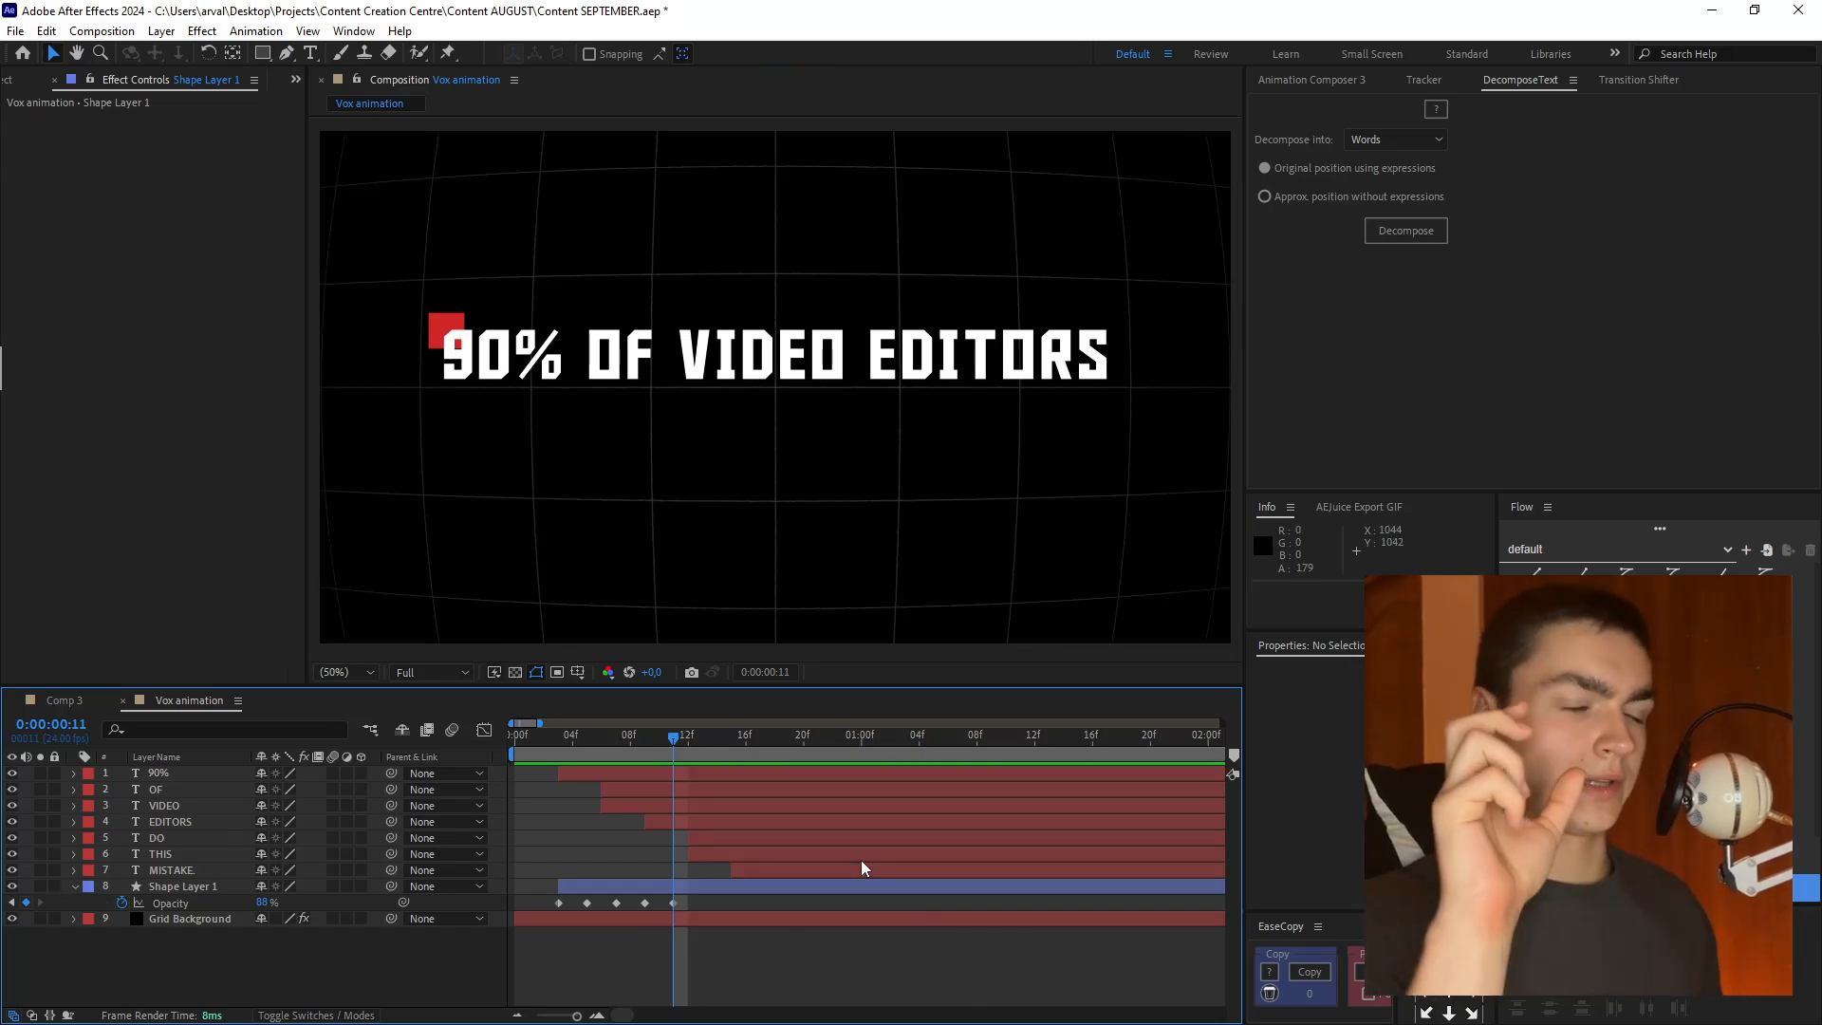
- Add the expression wiggle(14,10) to the red square's opacity and preview the flicker from the start
alt+click(120, 902)
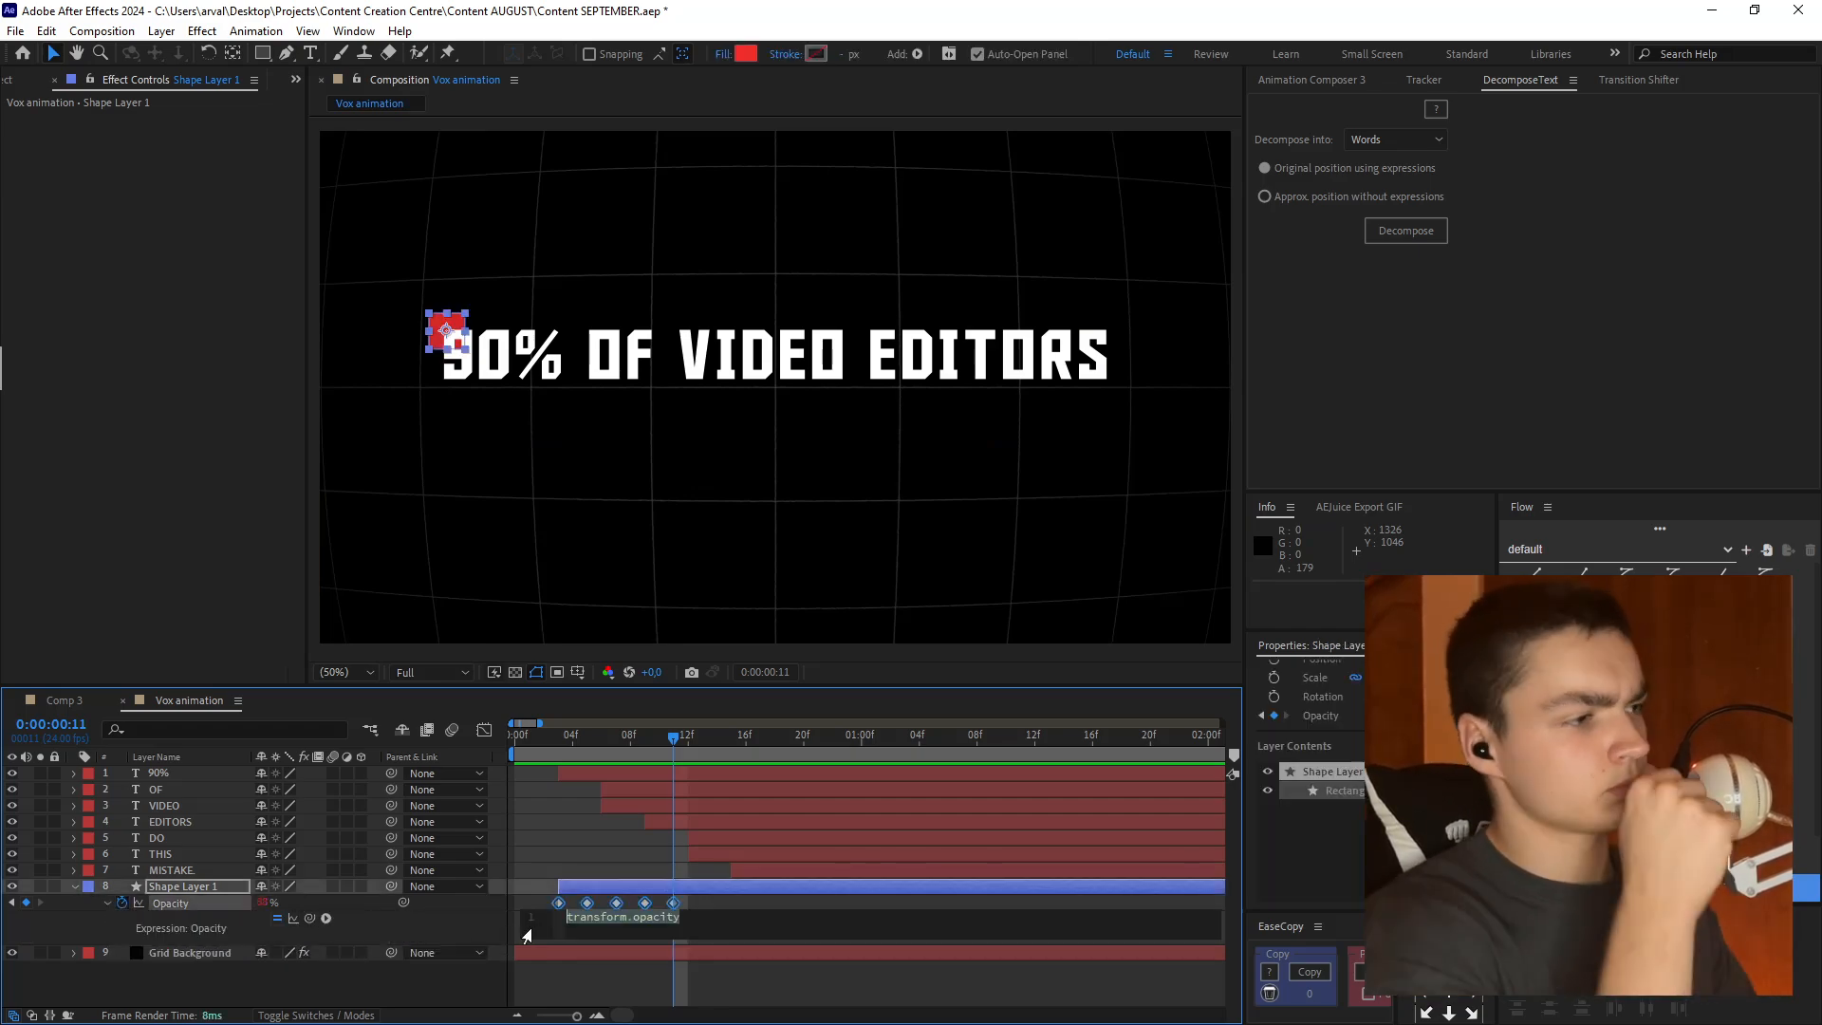
text(wiggle(14,10)
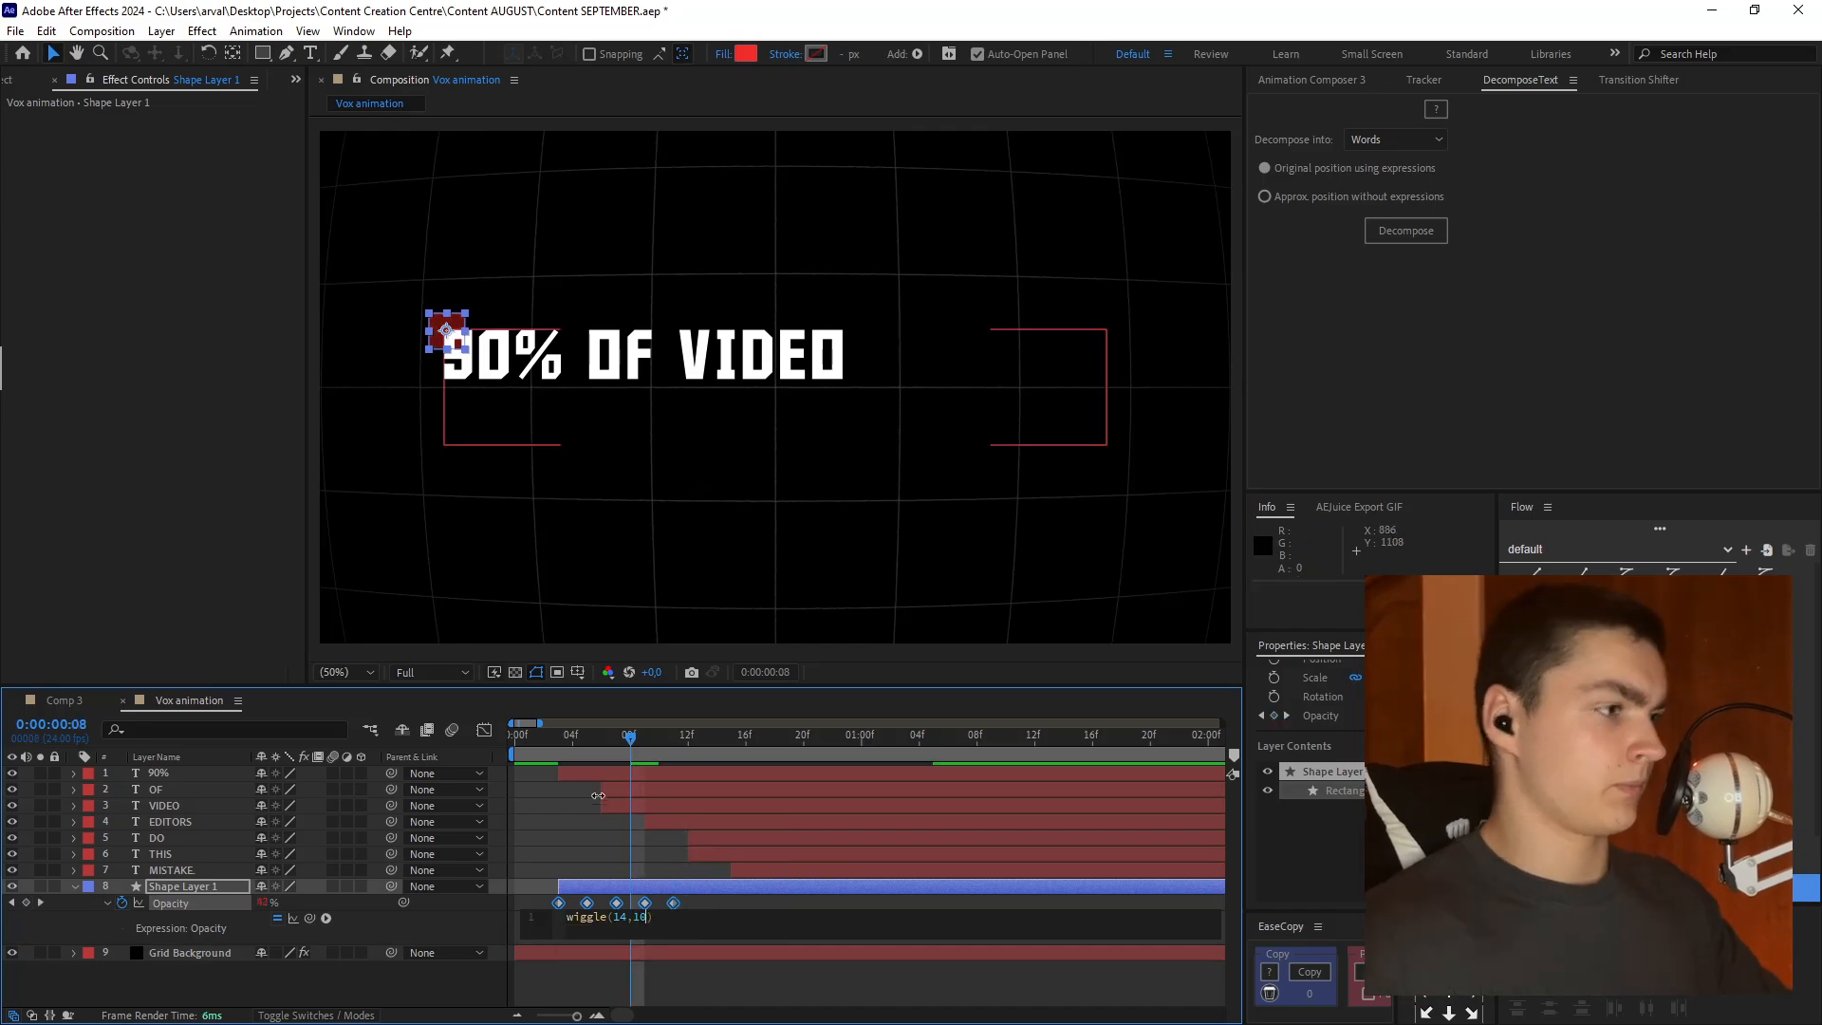
drag(581, 745, 514, 740)
key(space)
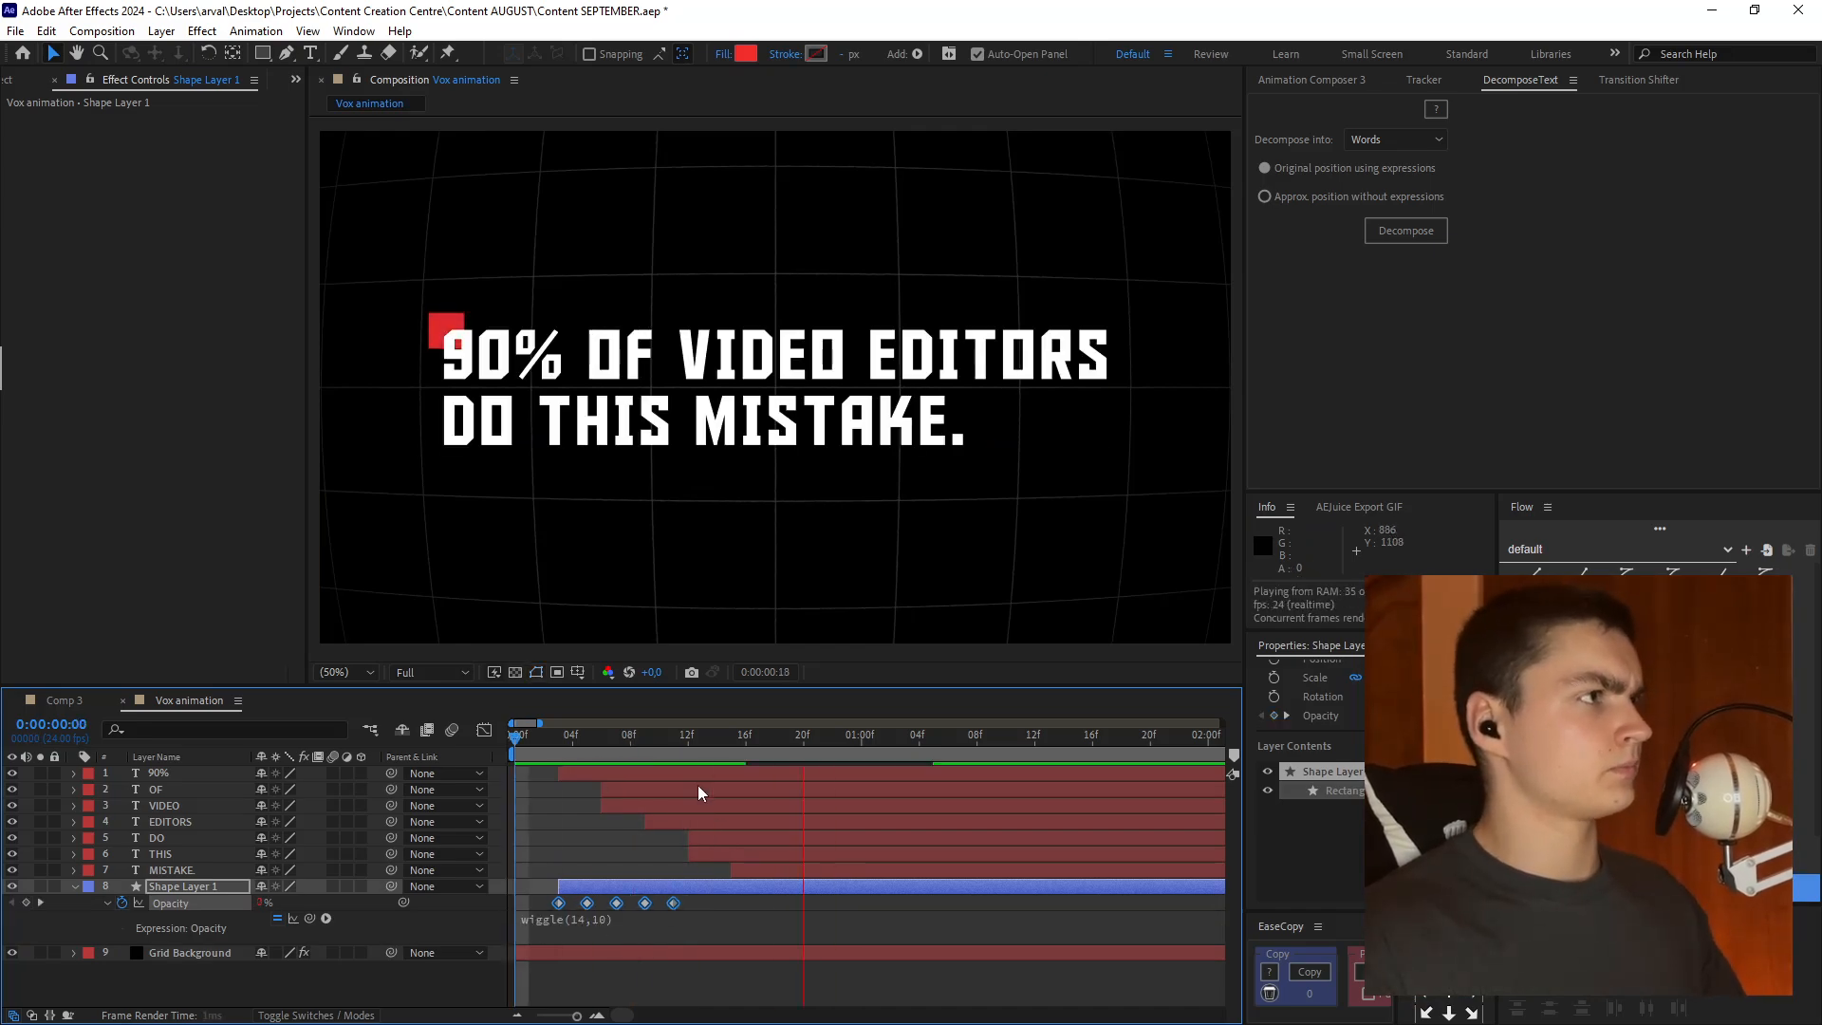
key(space)
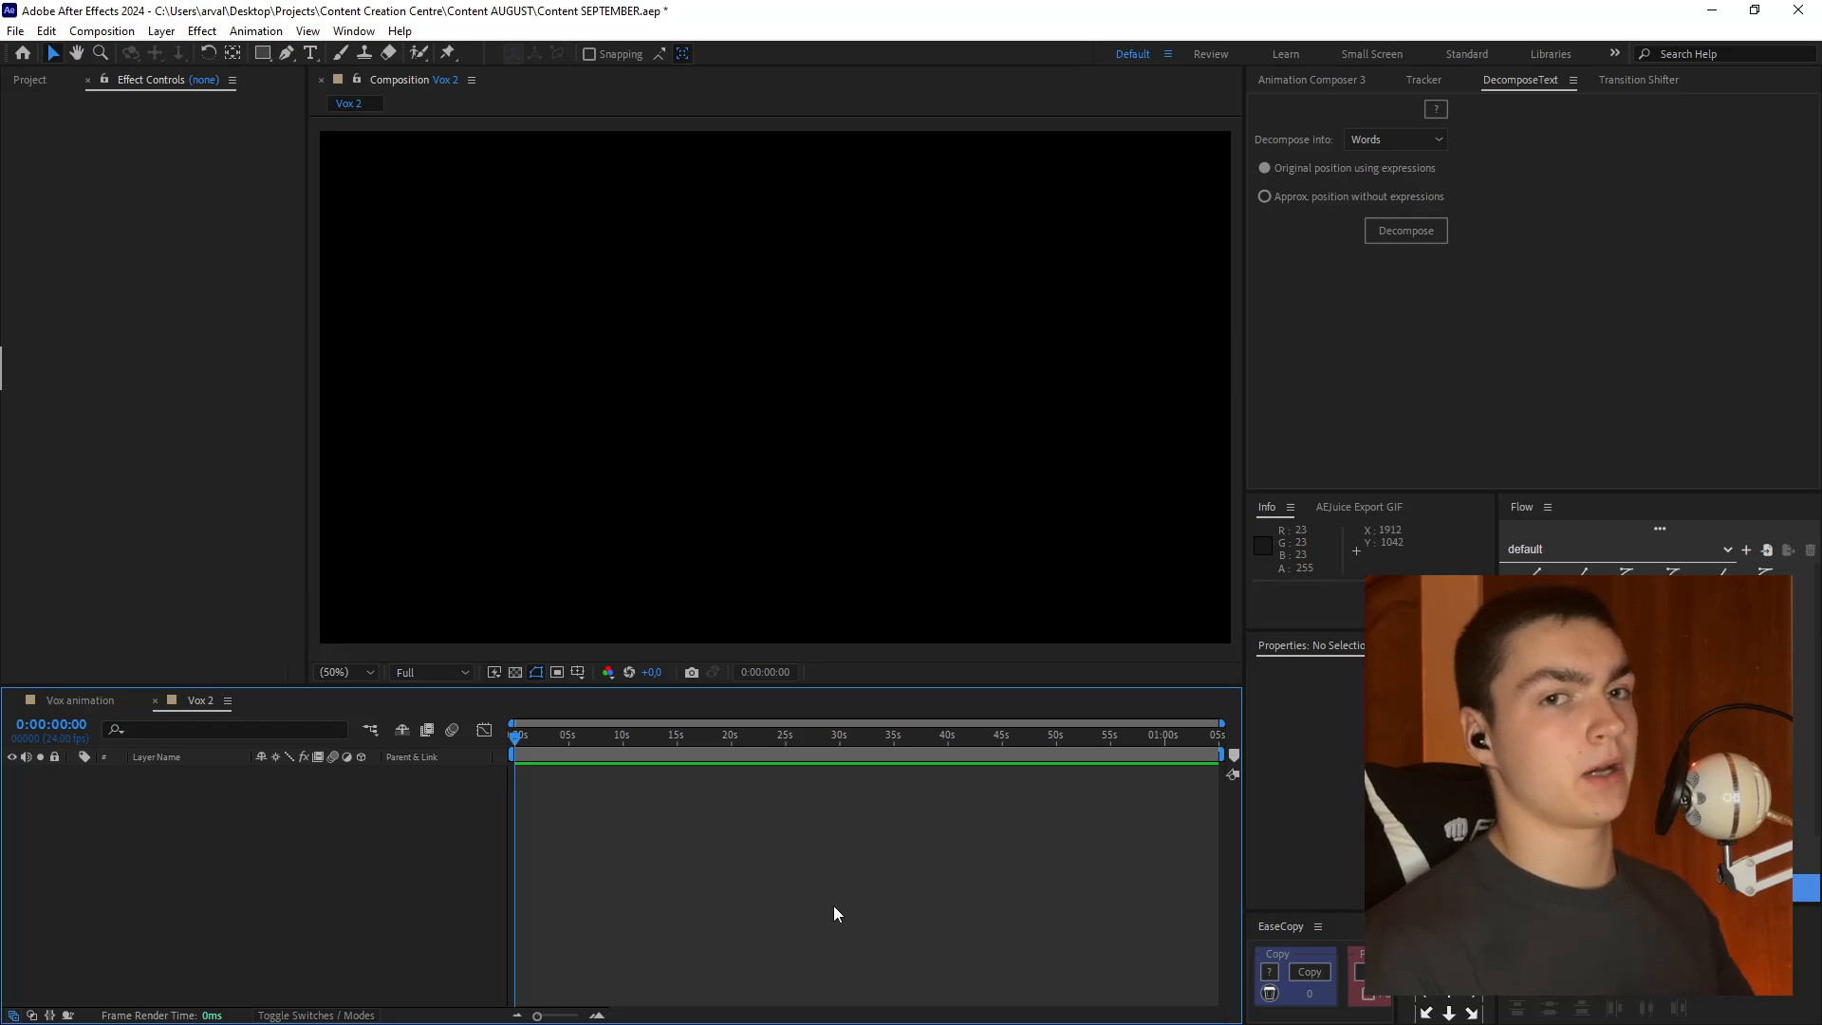
- Create a dark gray solid in the empty Vox 2 composition and apply the Grid effect to it
key(ctrl+y)
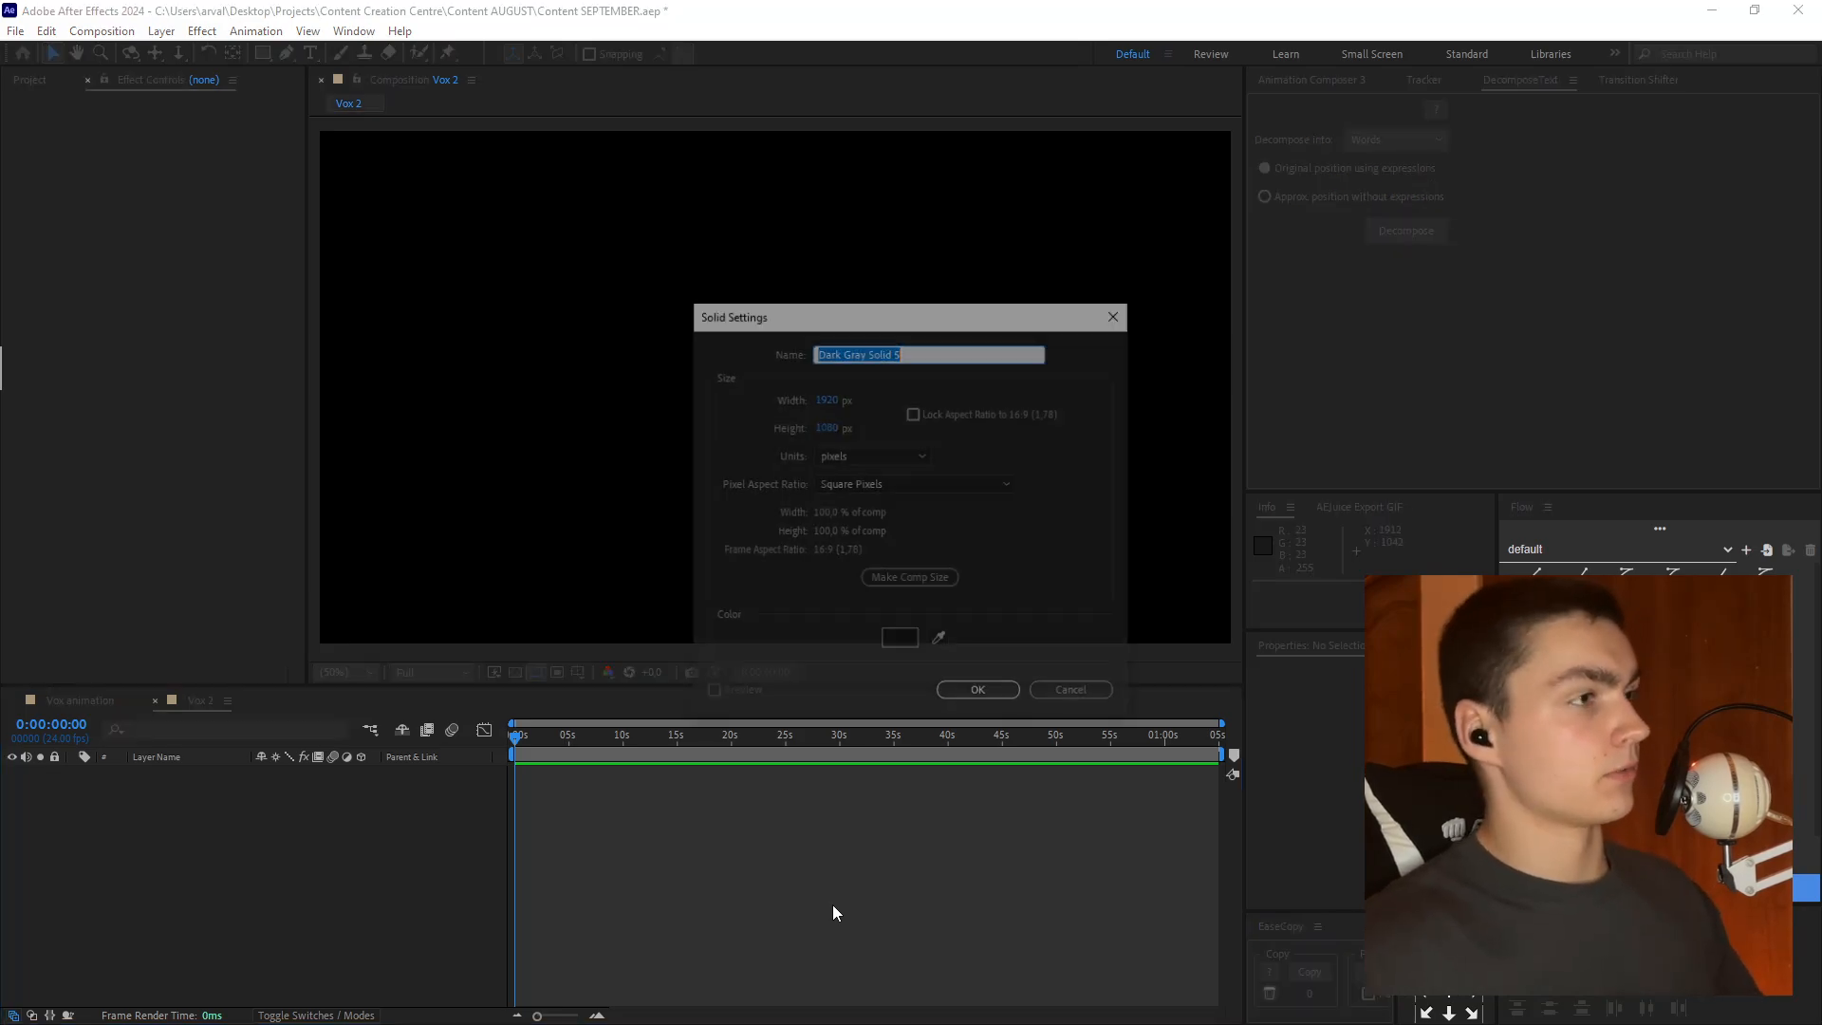
click(991, 686)
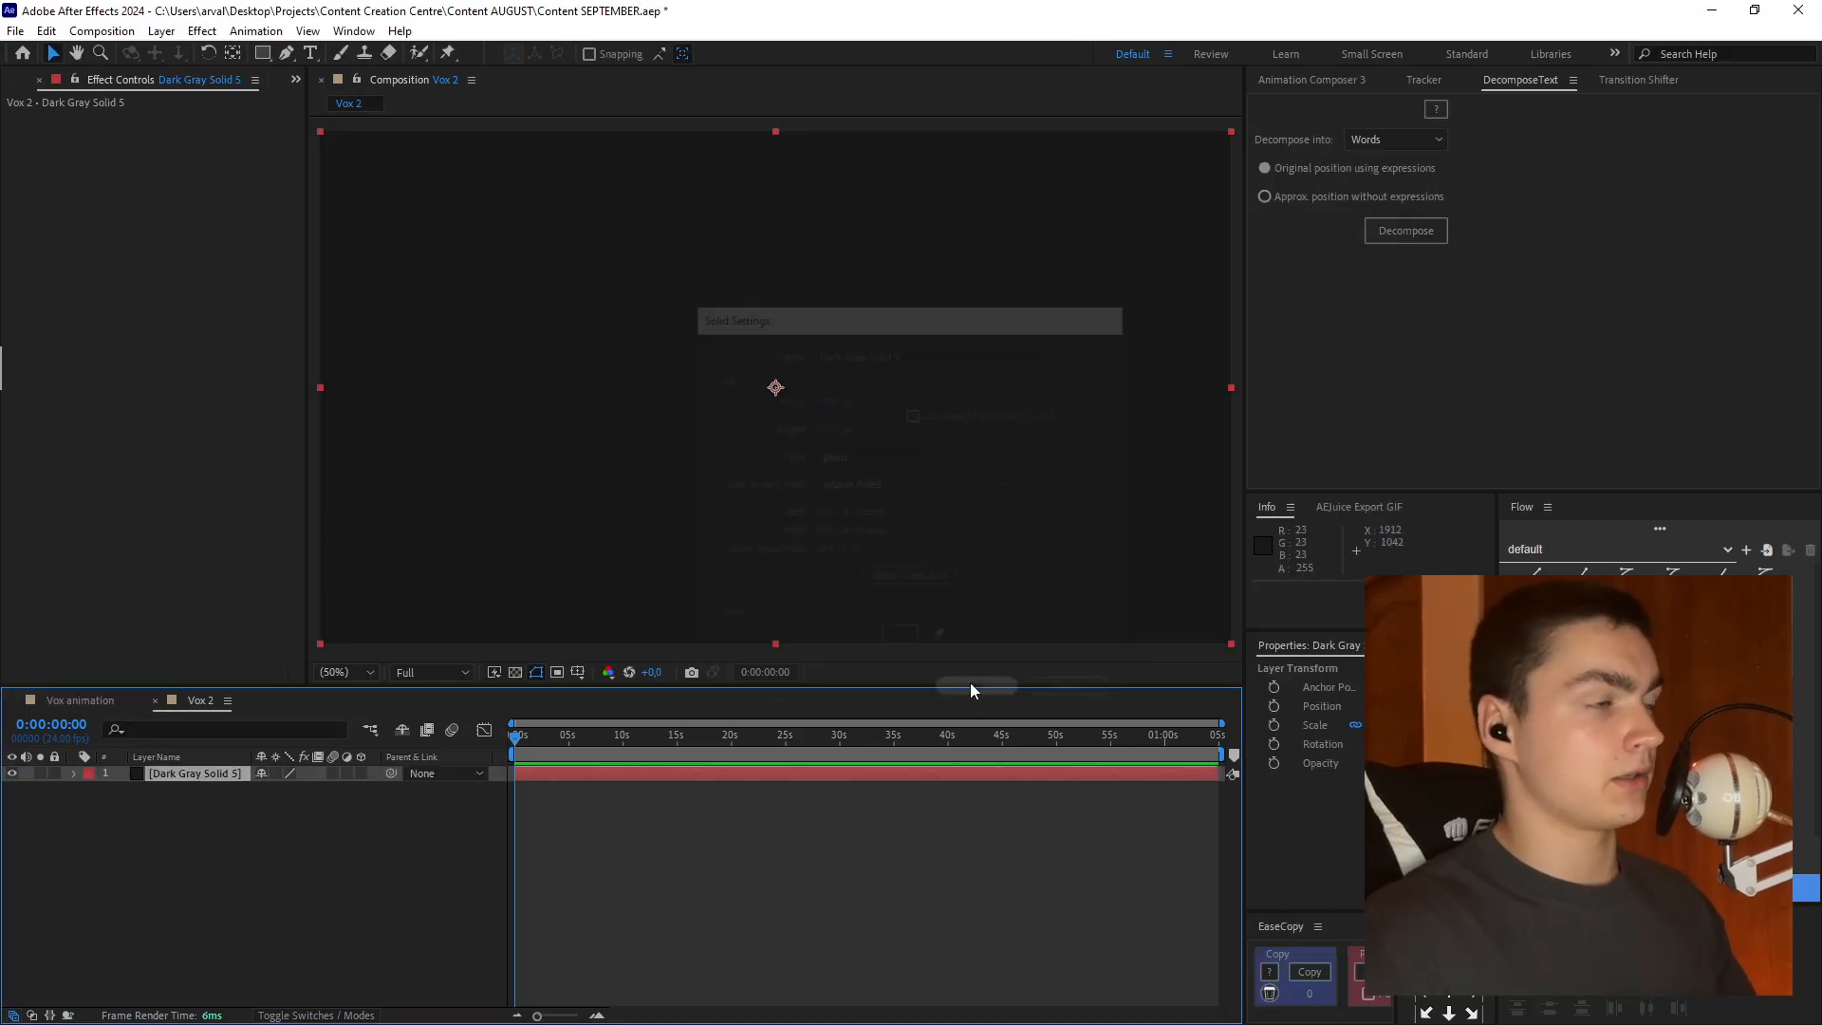
key(ctrl+space)
text(grid)
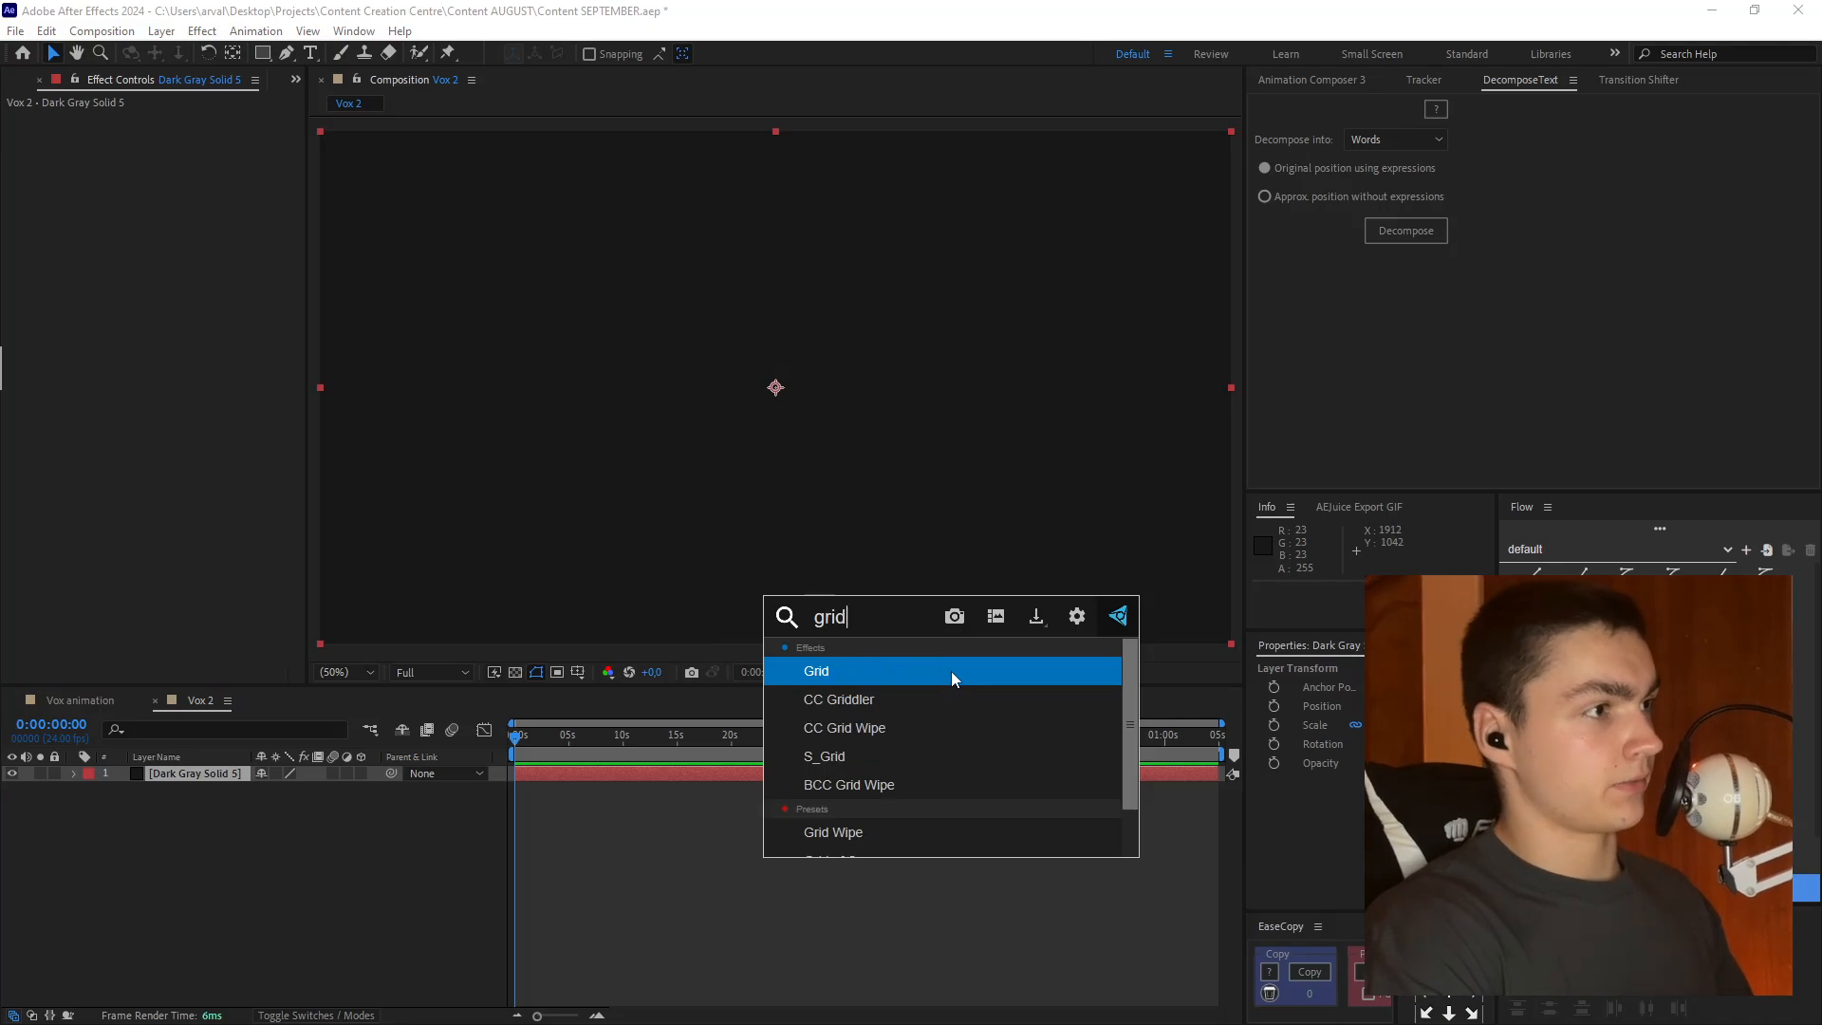
key(Return)
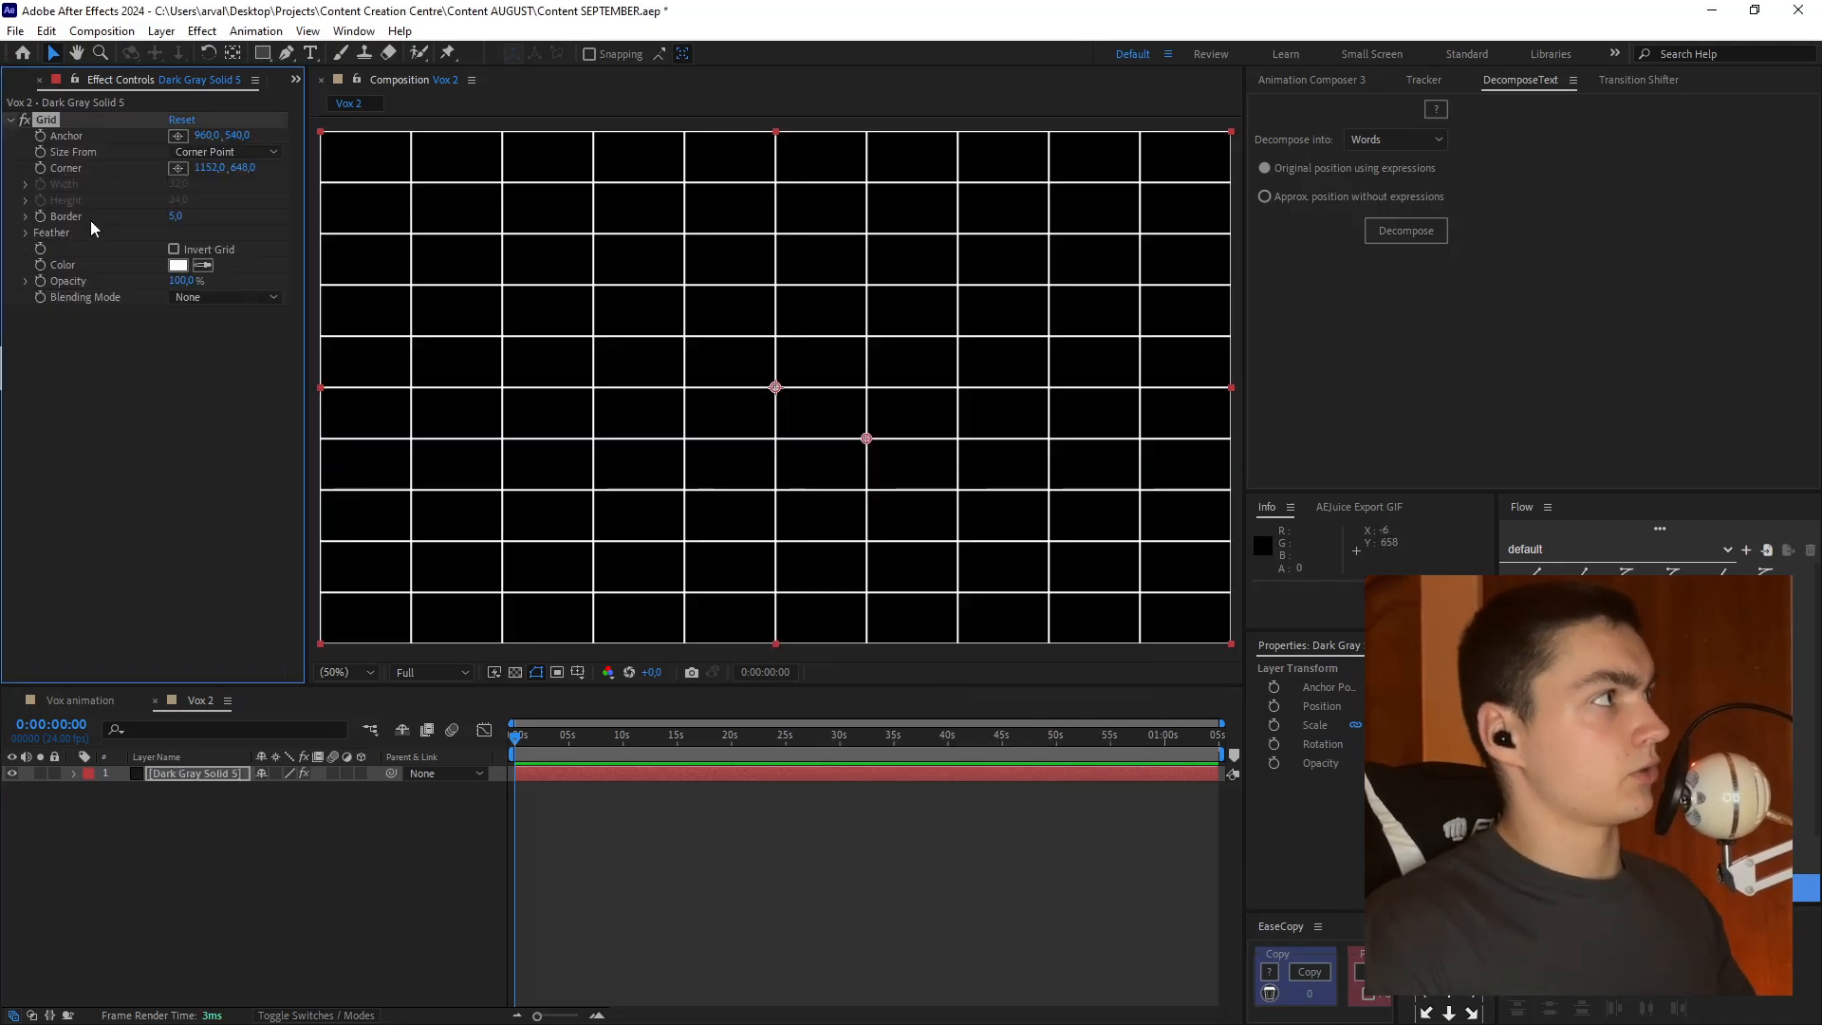
- Set the Grid effect's Size From option to Width Slider
click(226, 152)
click(221, 186)
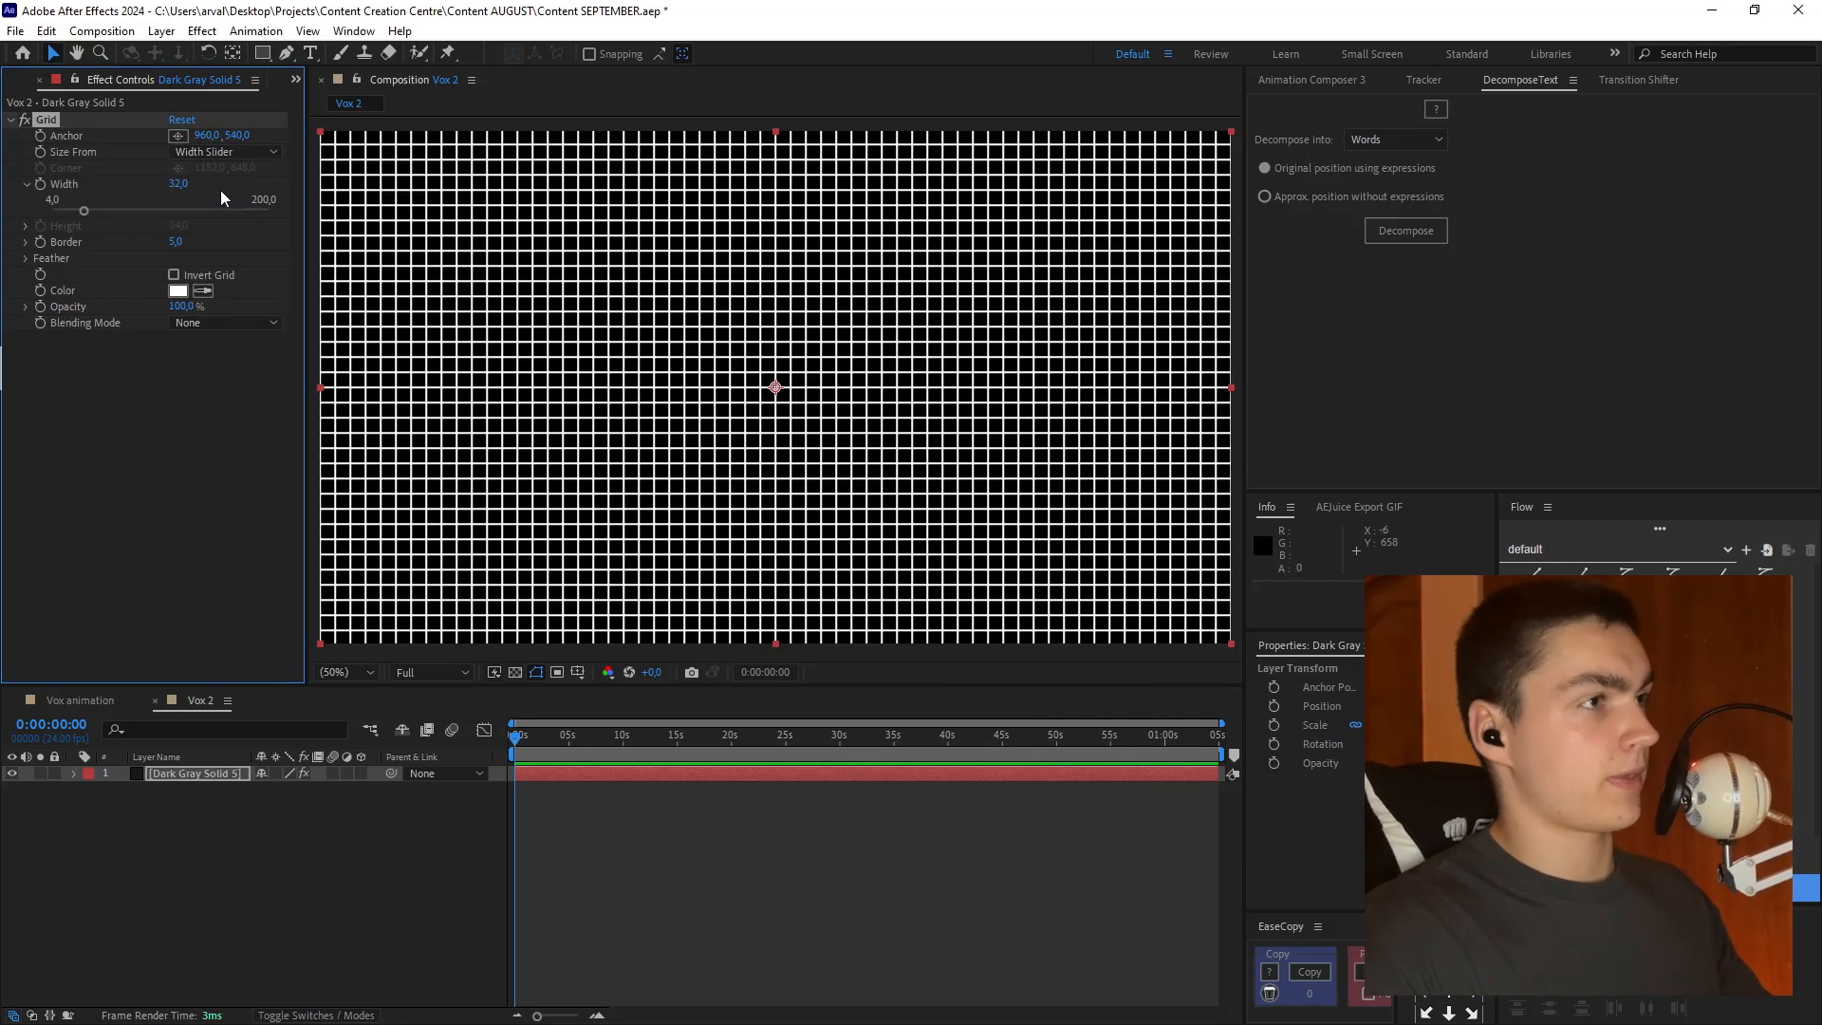
- Set the Grid effect's width to 150, its border to 2 and its opacity to 25%
click(178, 184)
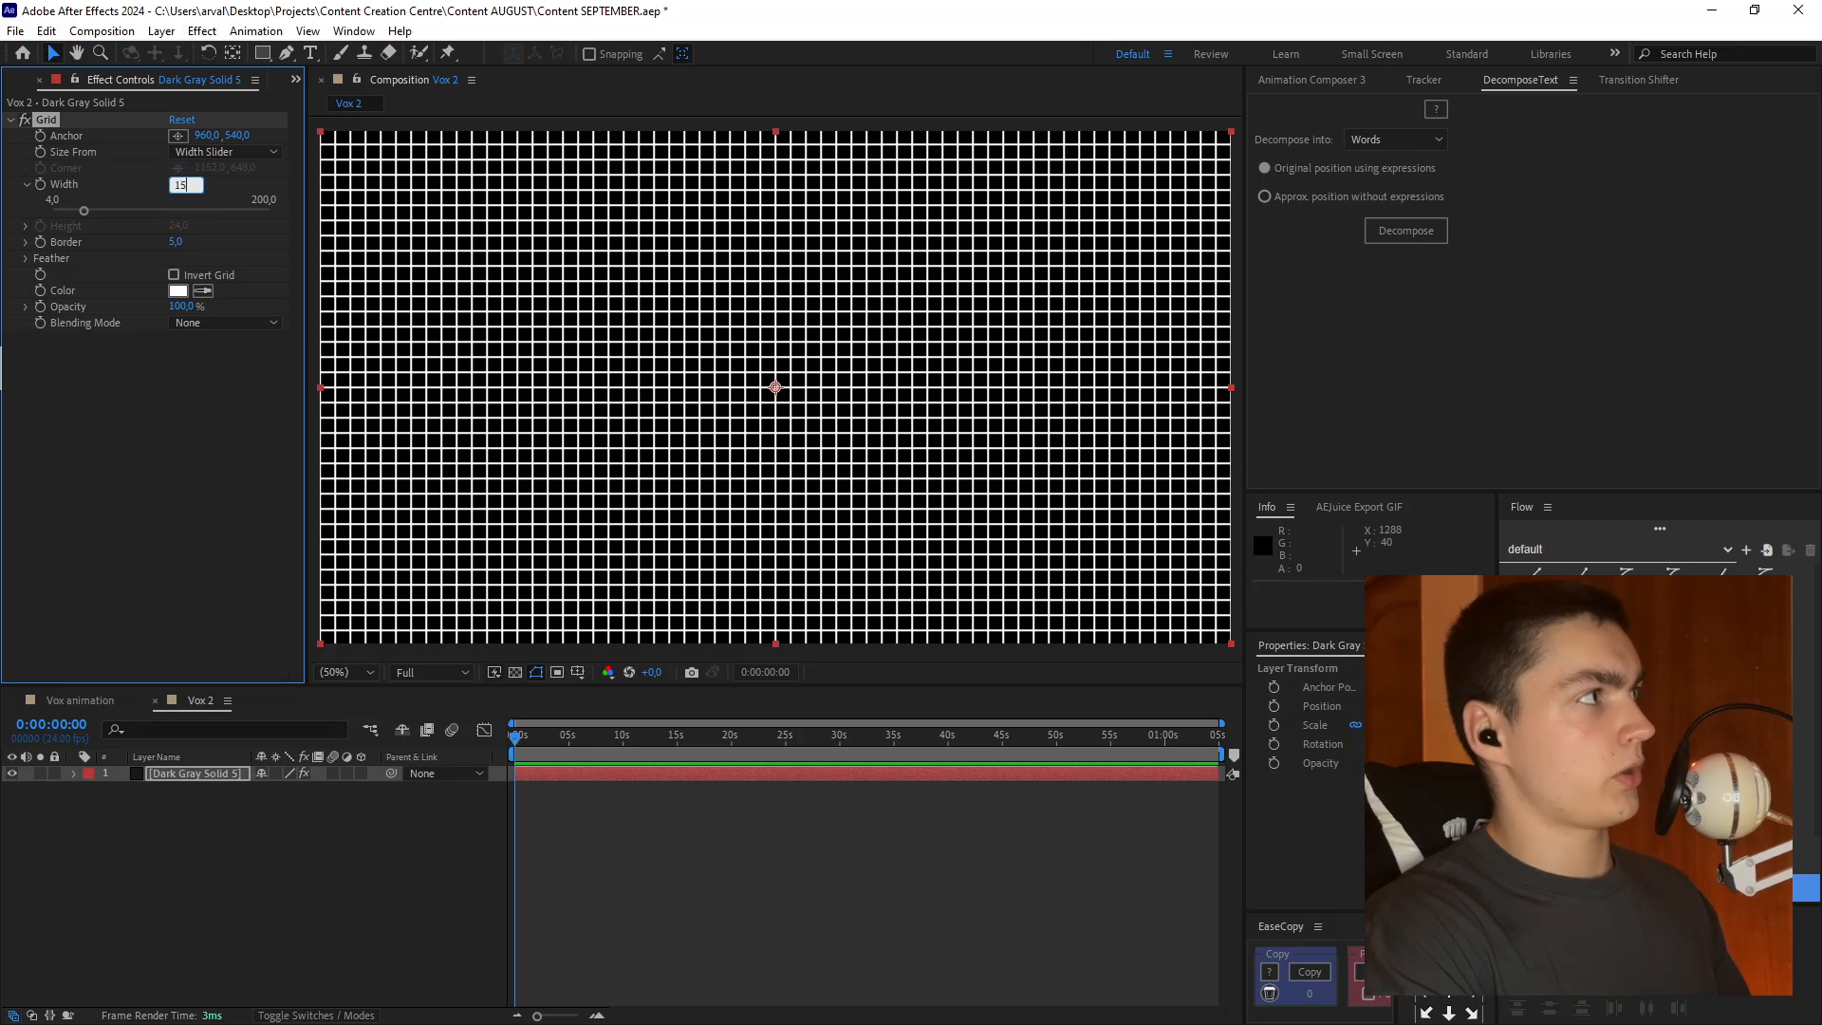
text(150)
key(Return)
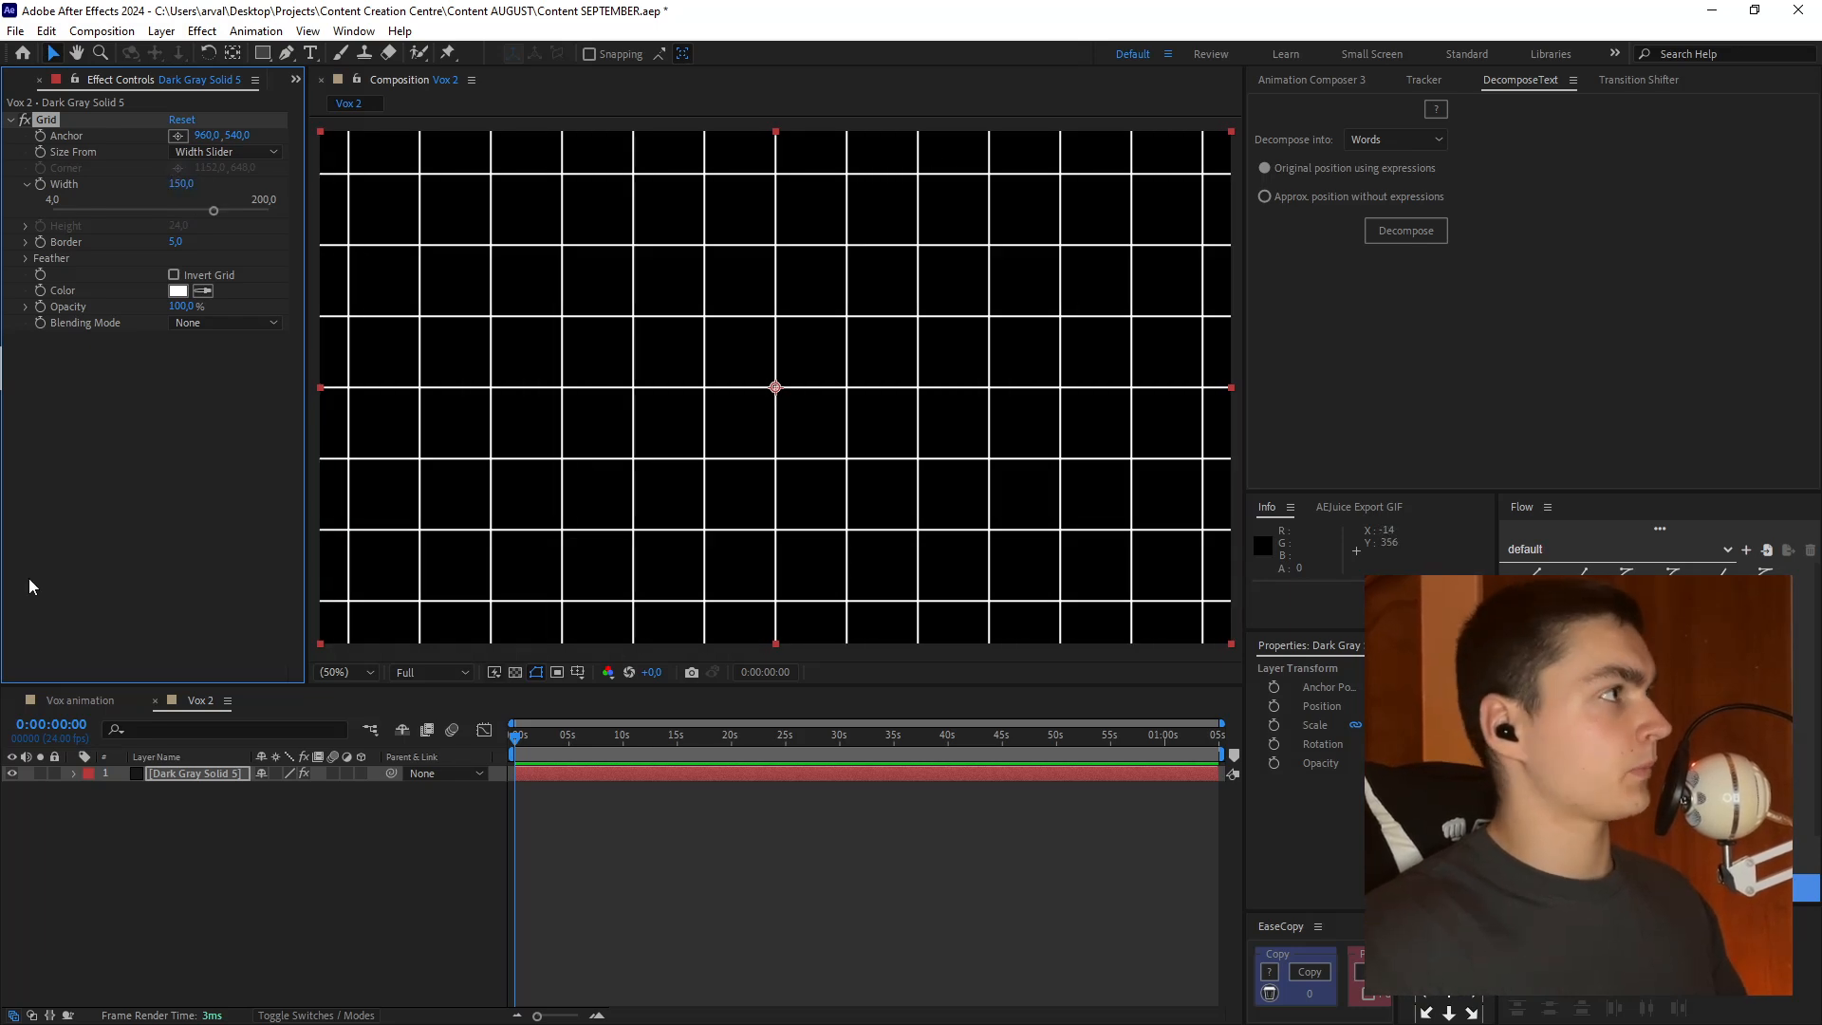
click(176, 241)
text(2)
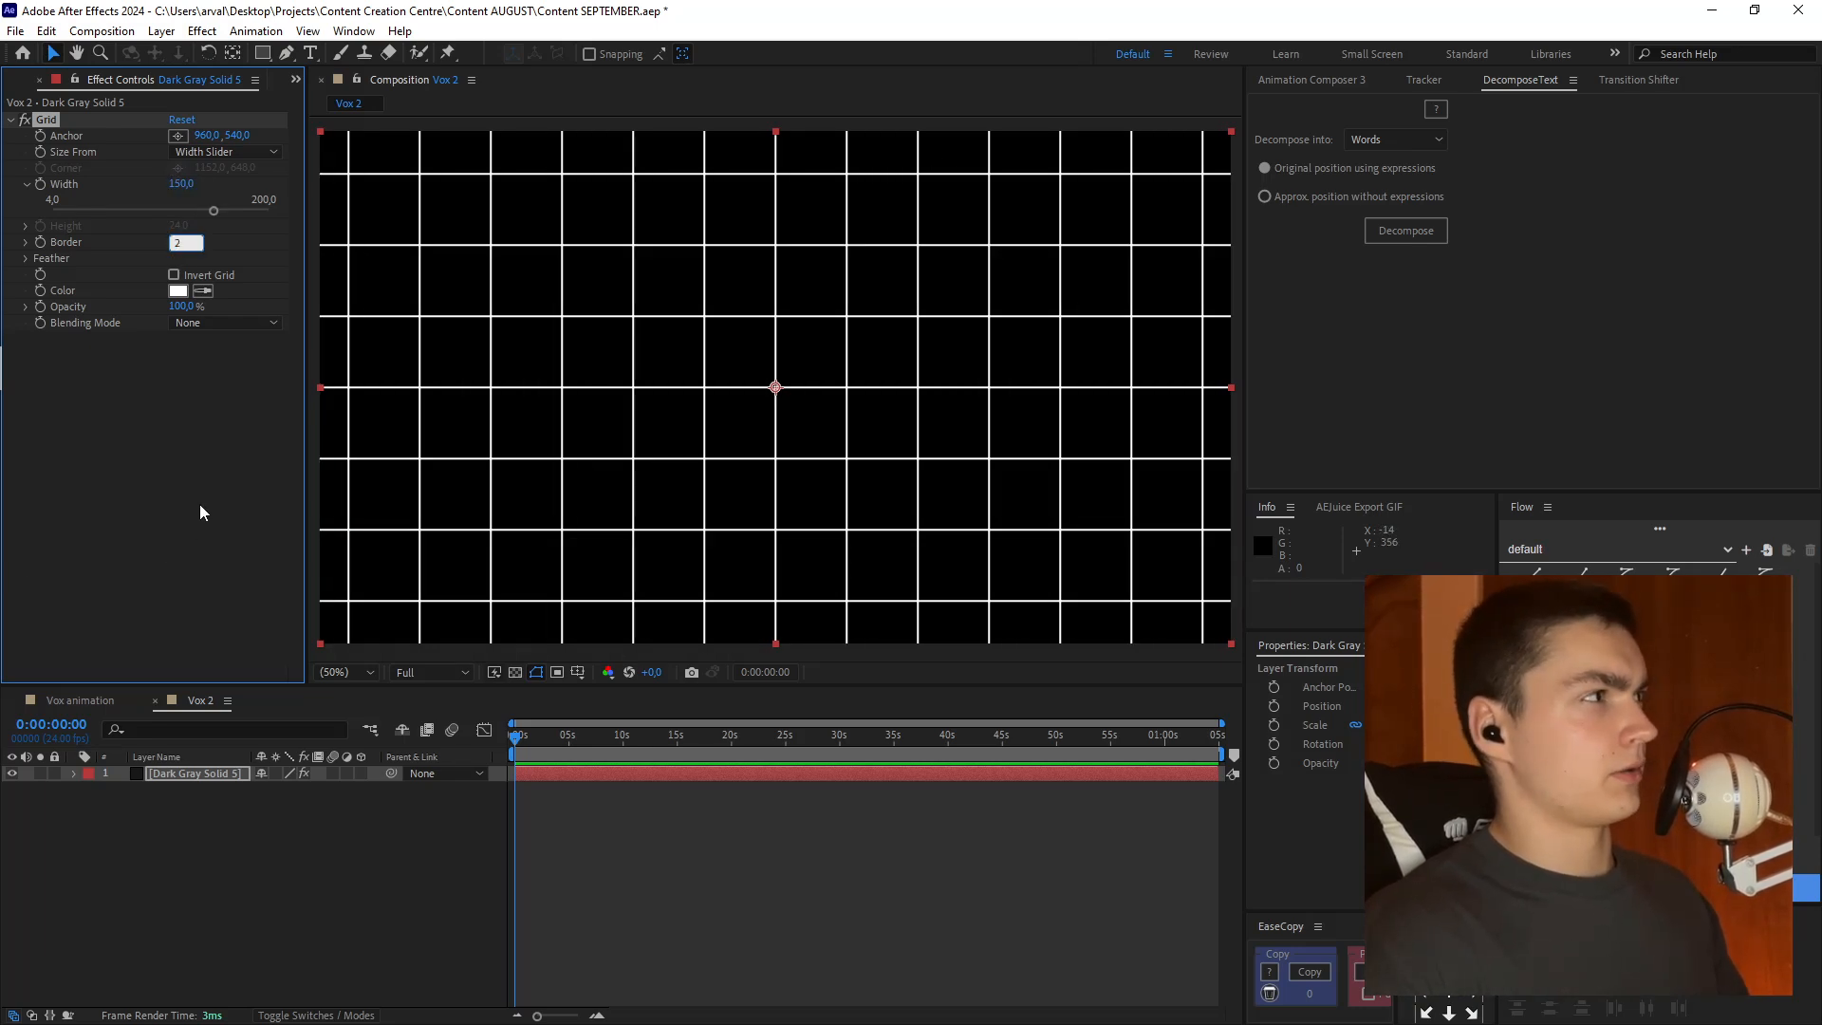
key(Return)
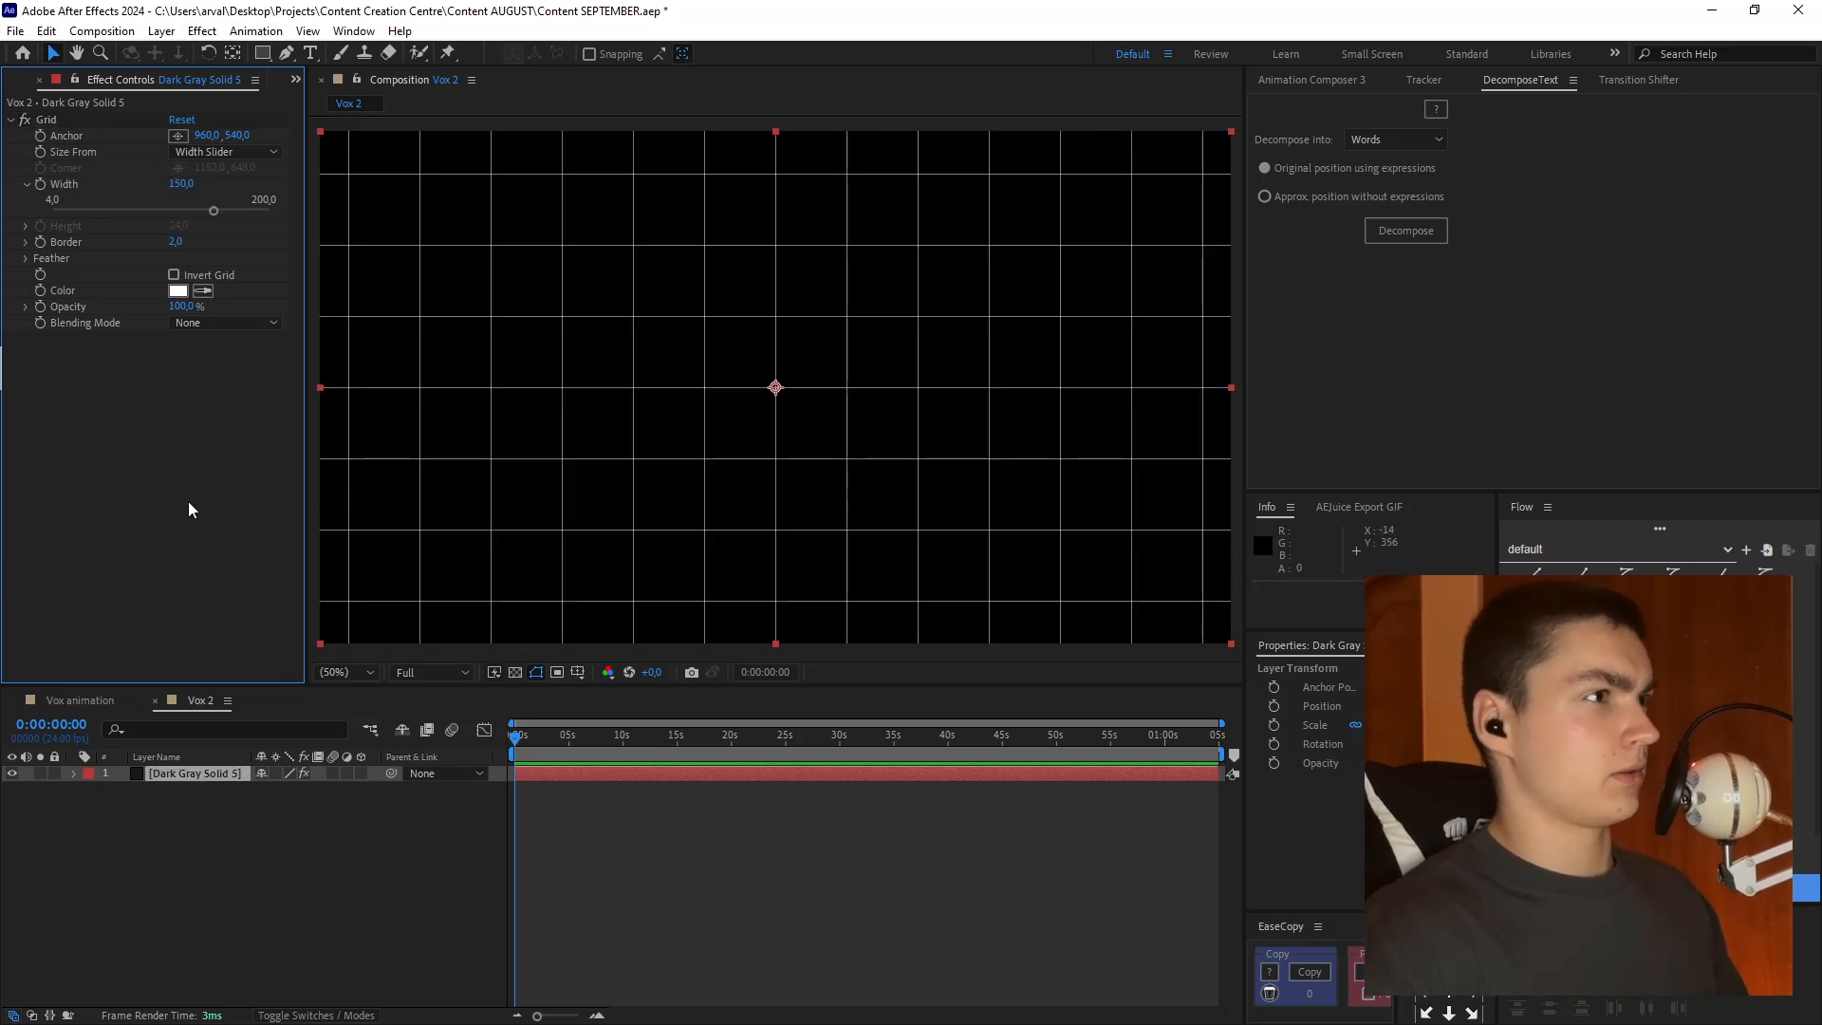
click(192, 306)
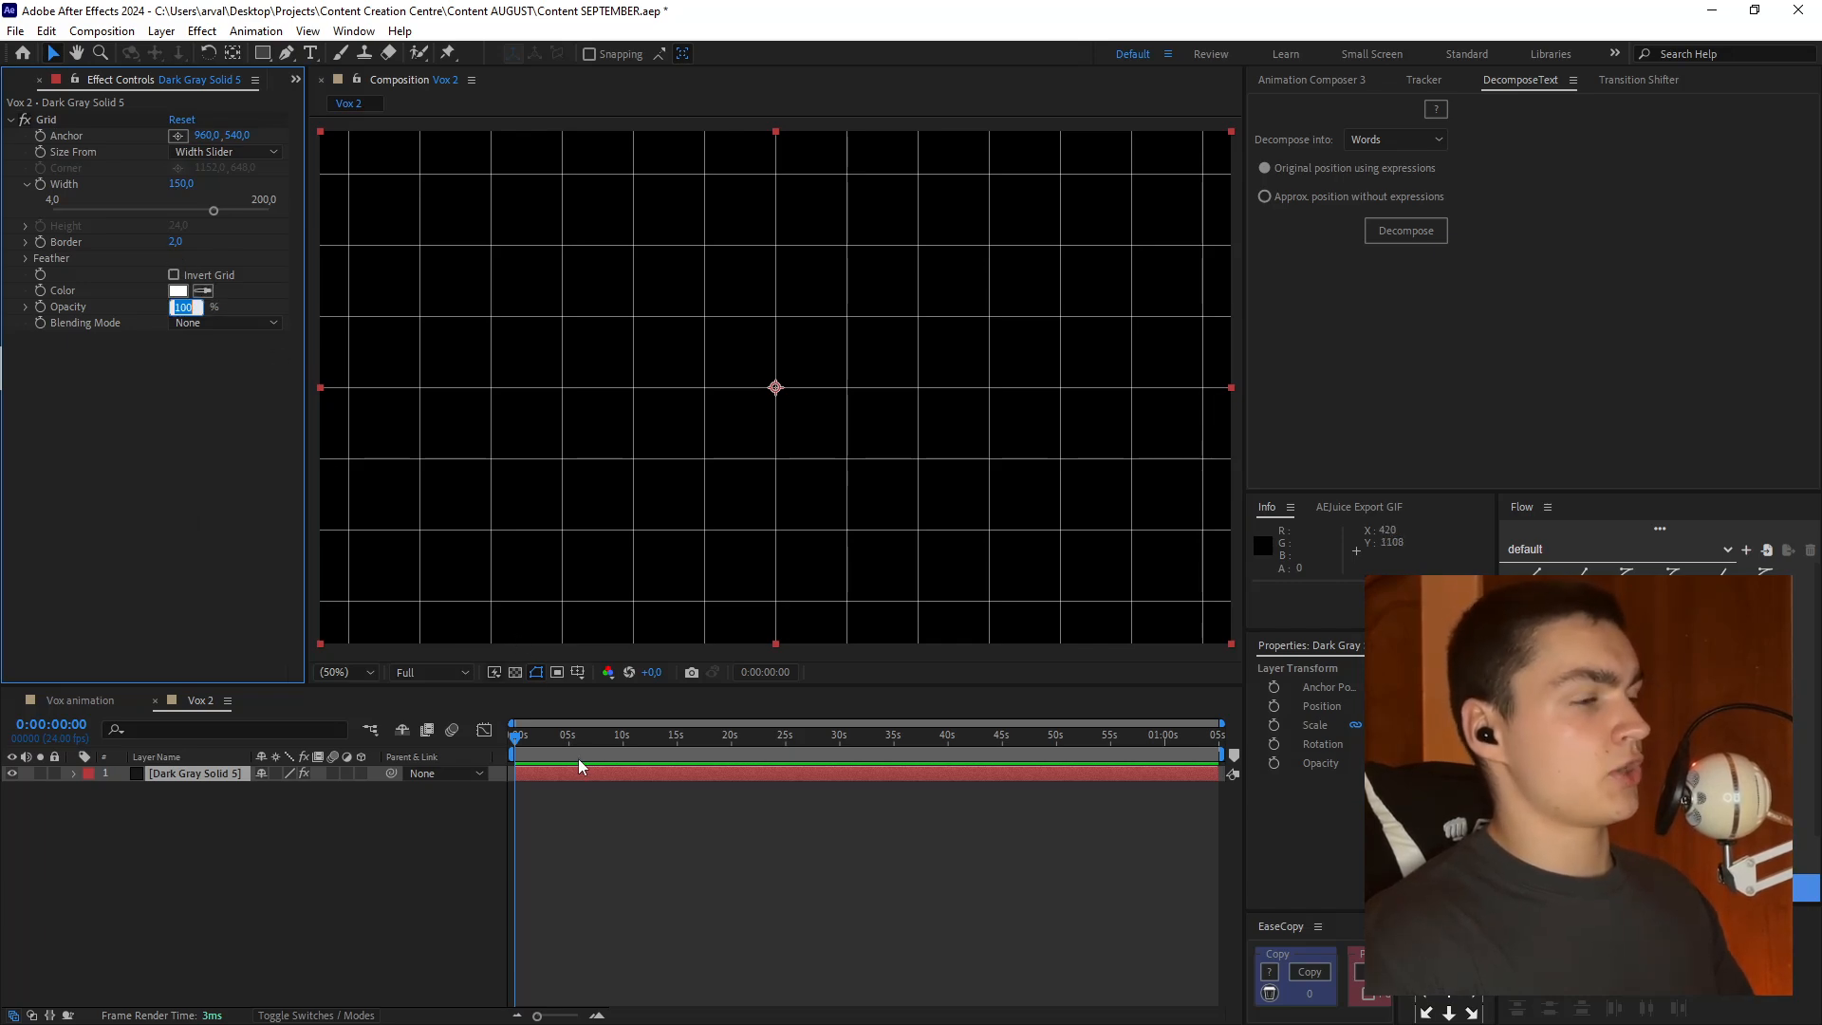
click(638, 827)
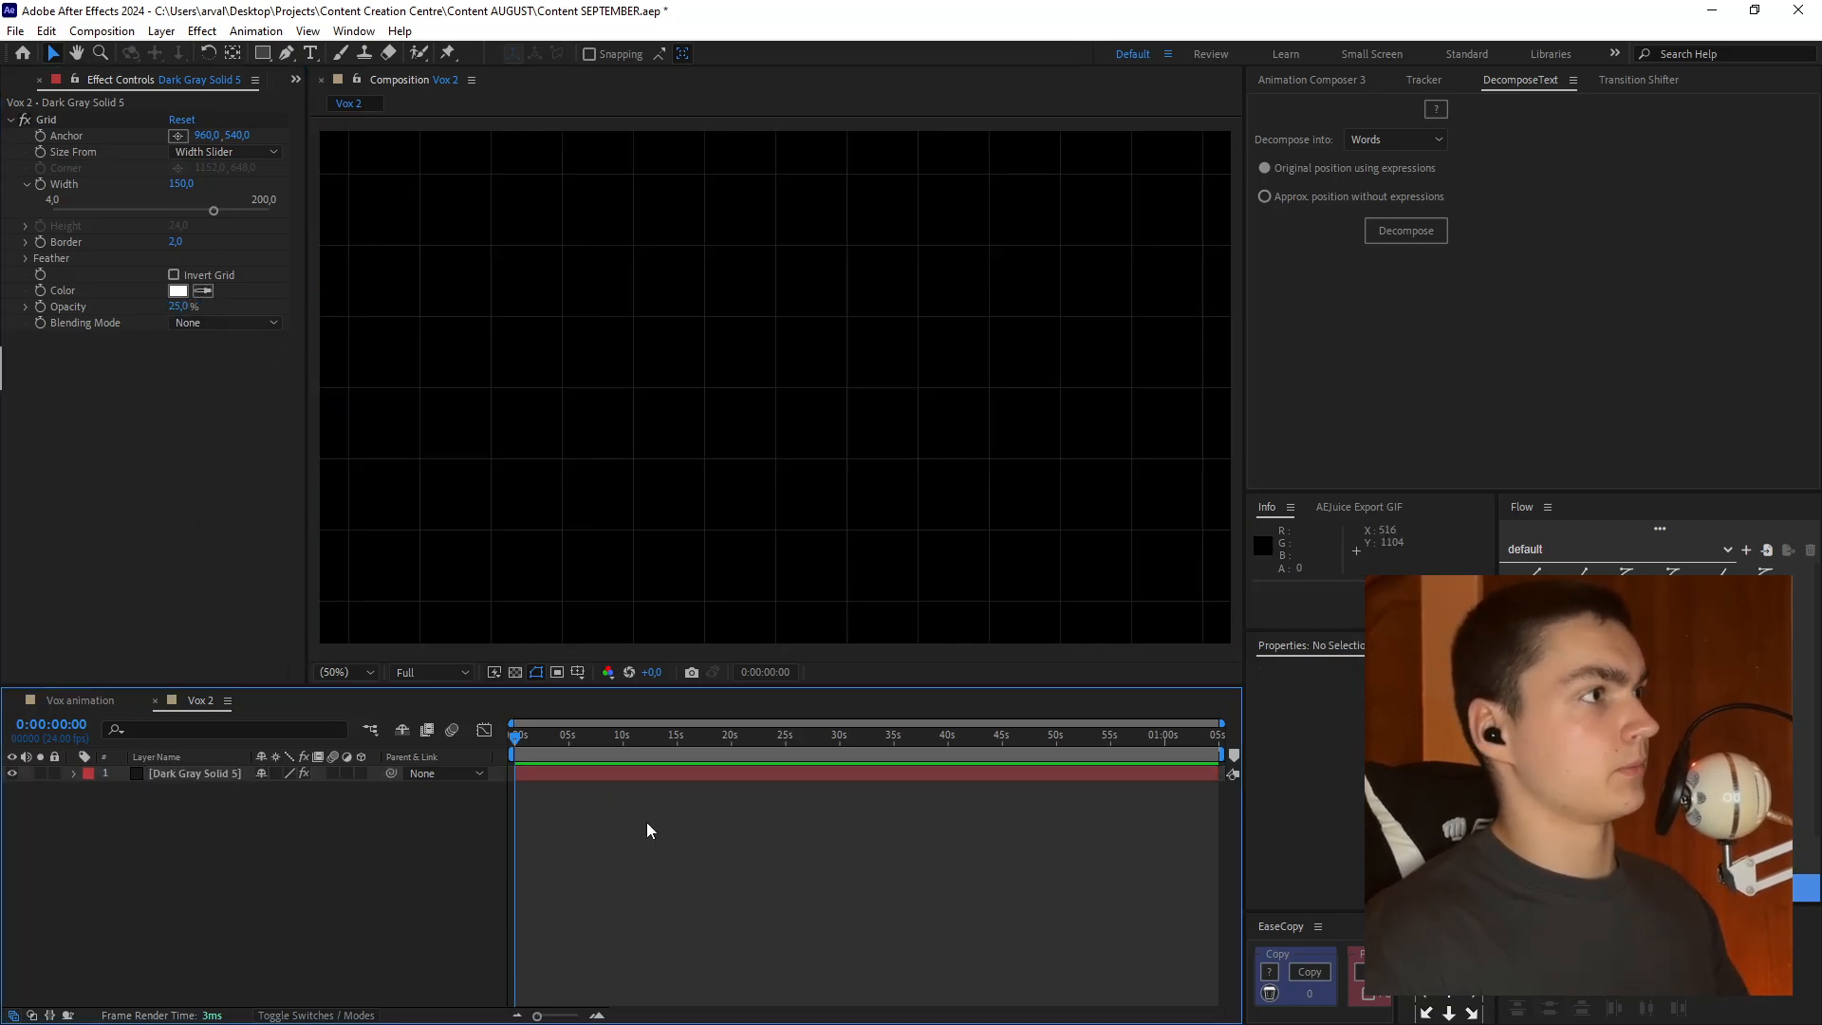
- Create a second dark gray solid at composition size and place it below the grid layer as the background
click(697, 452)
key(ctrl+y)
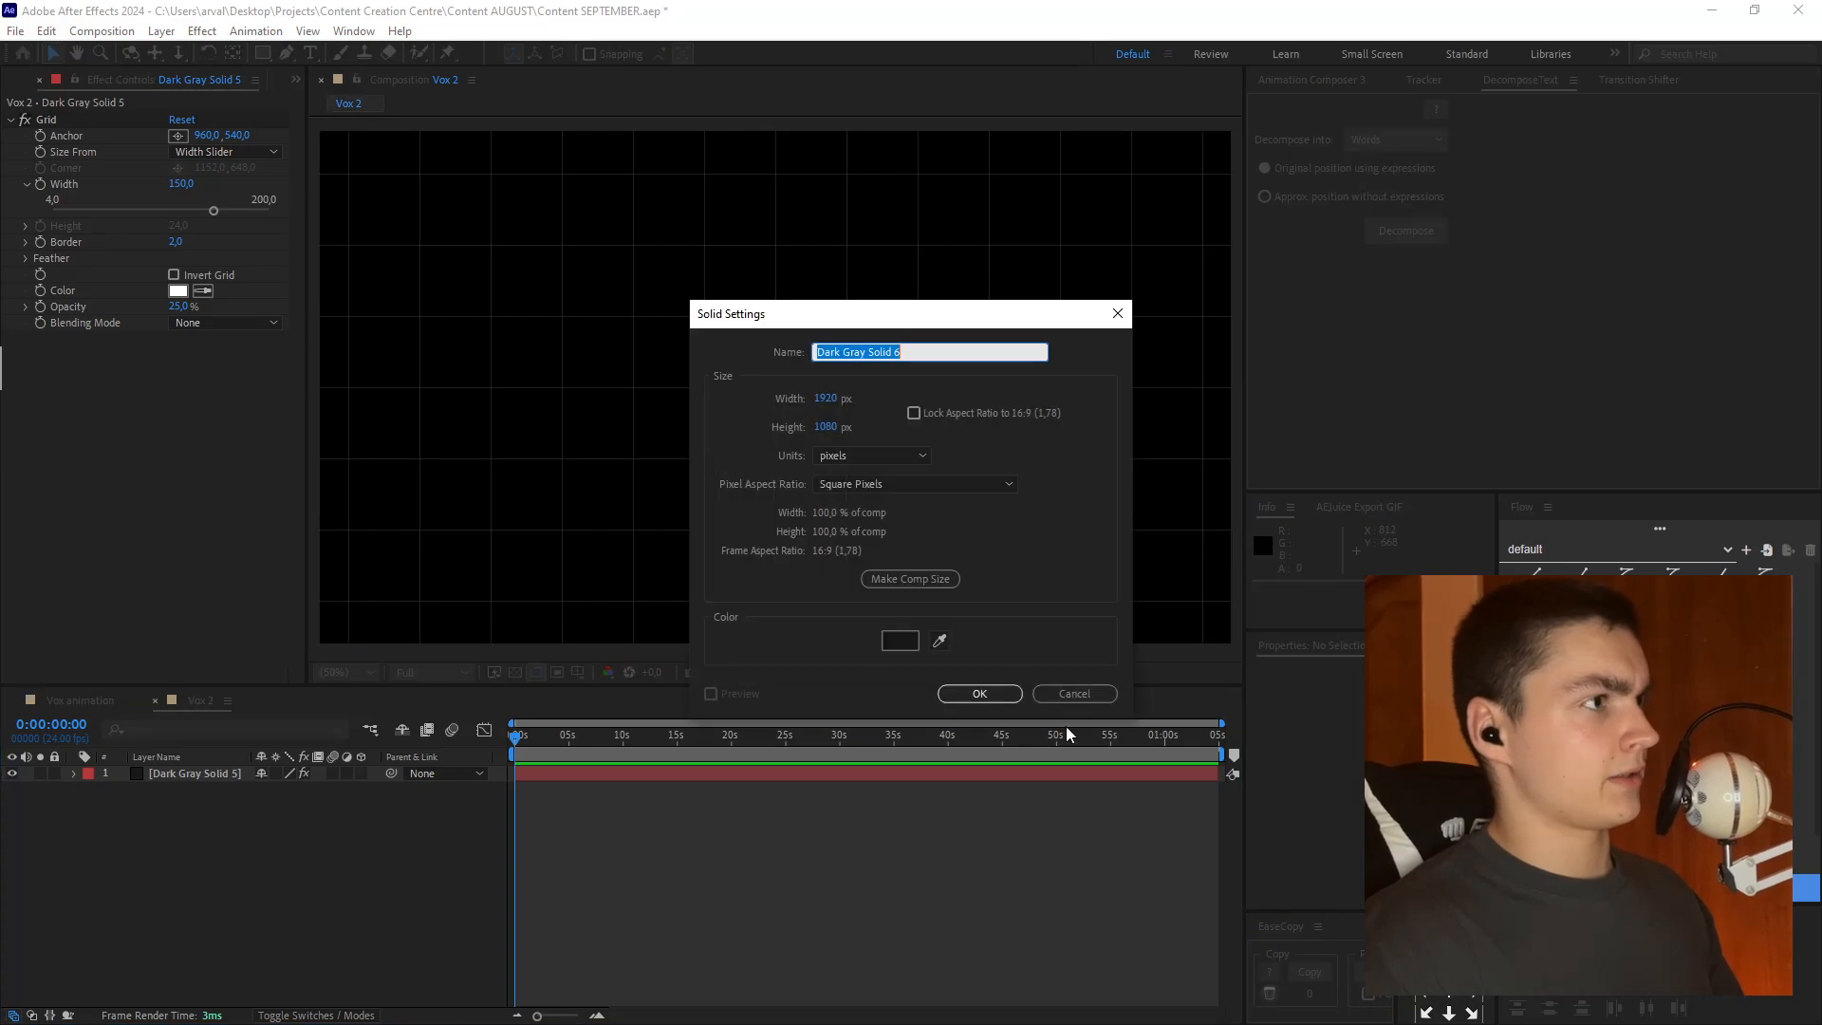
key(Return)
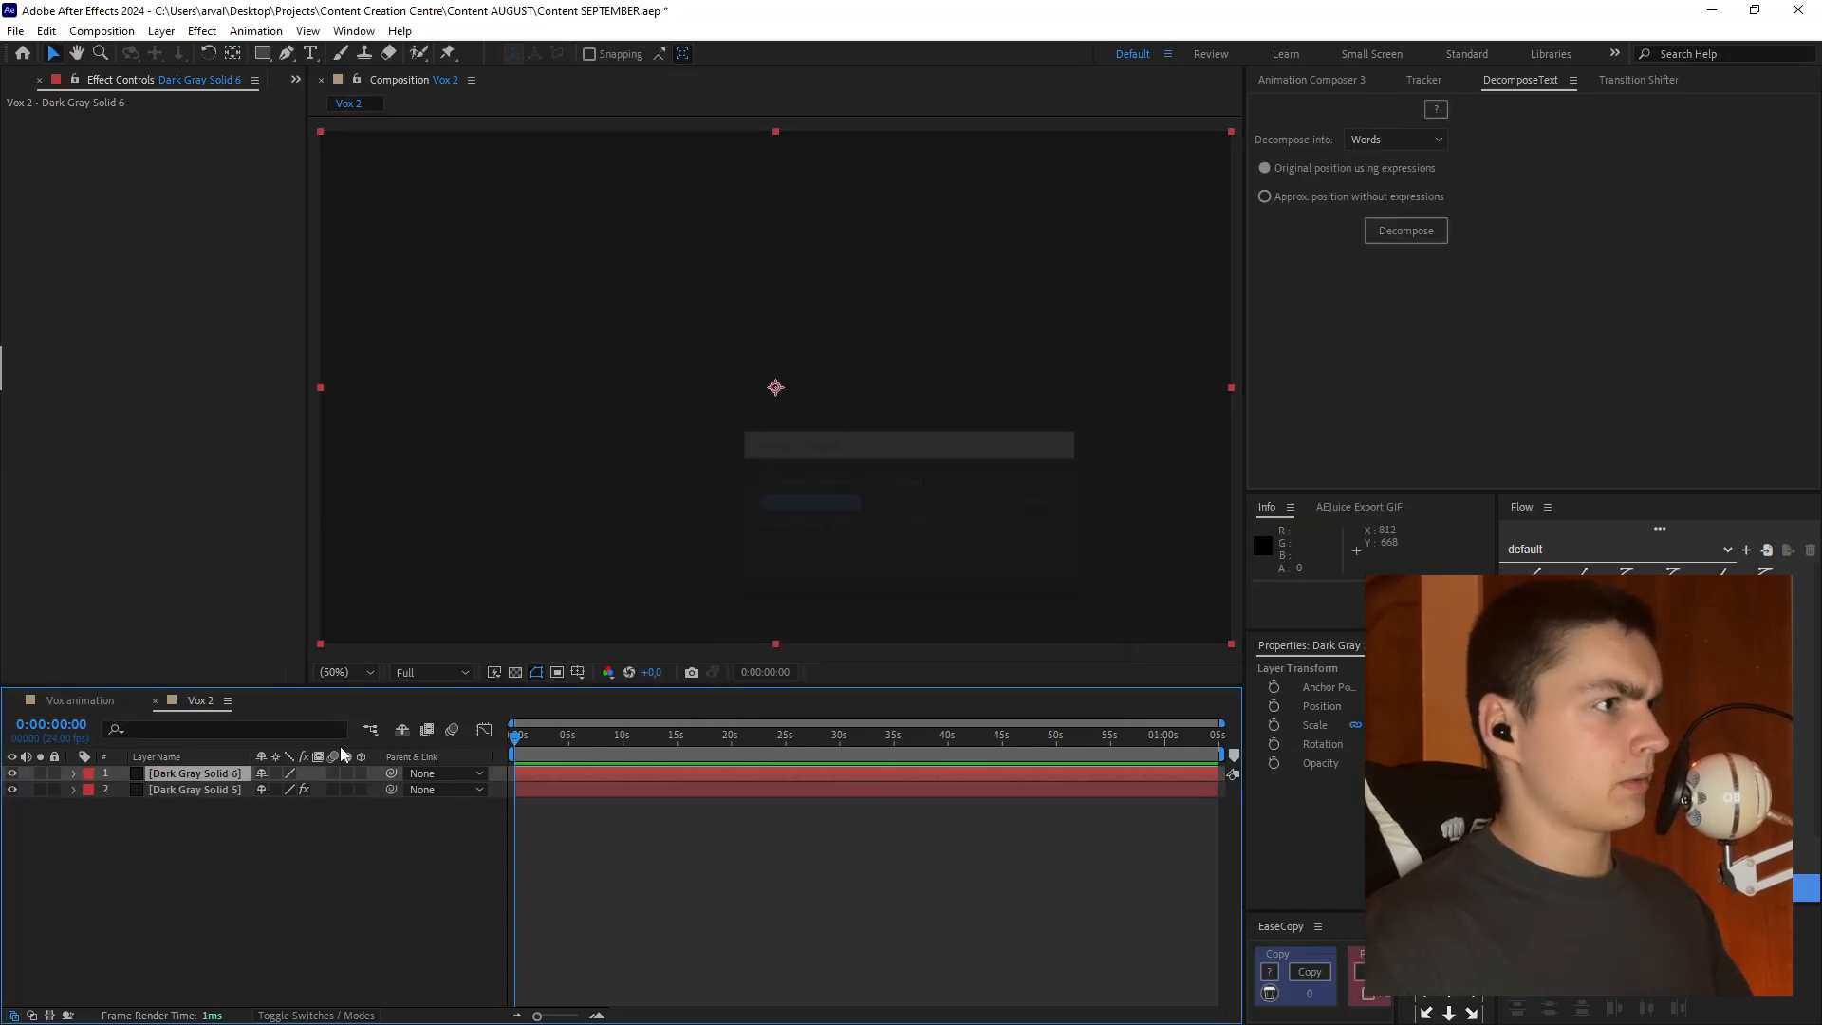
drag(211, 774, 219, 803)
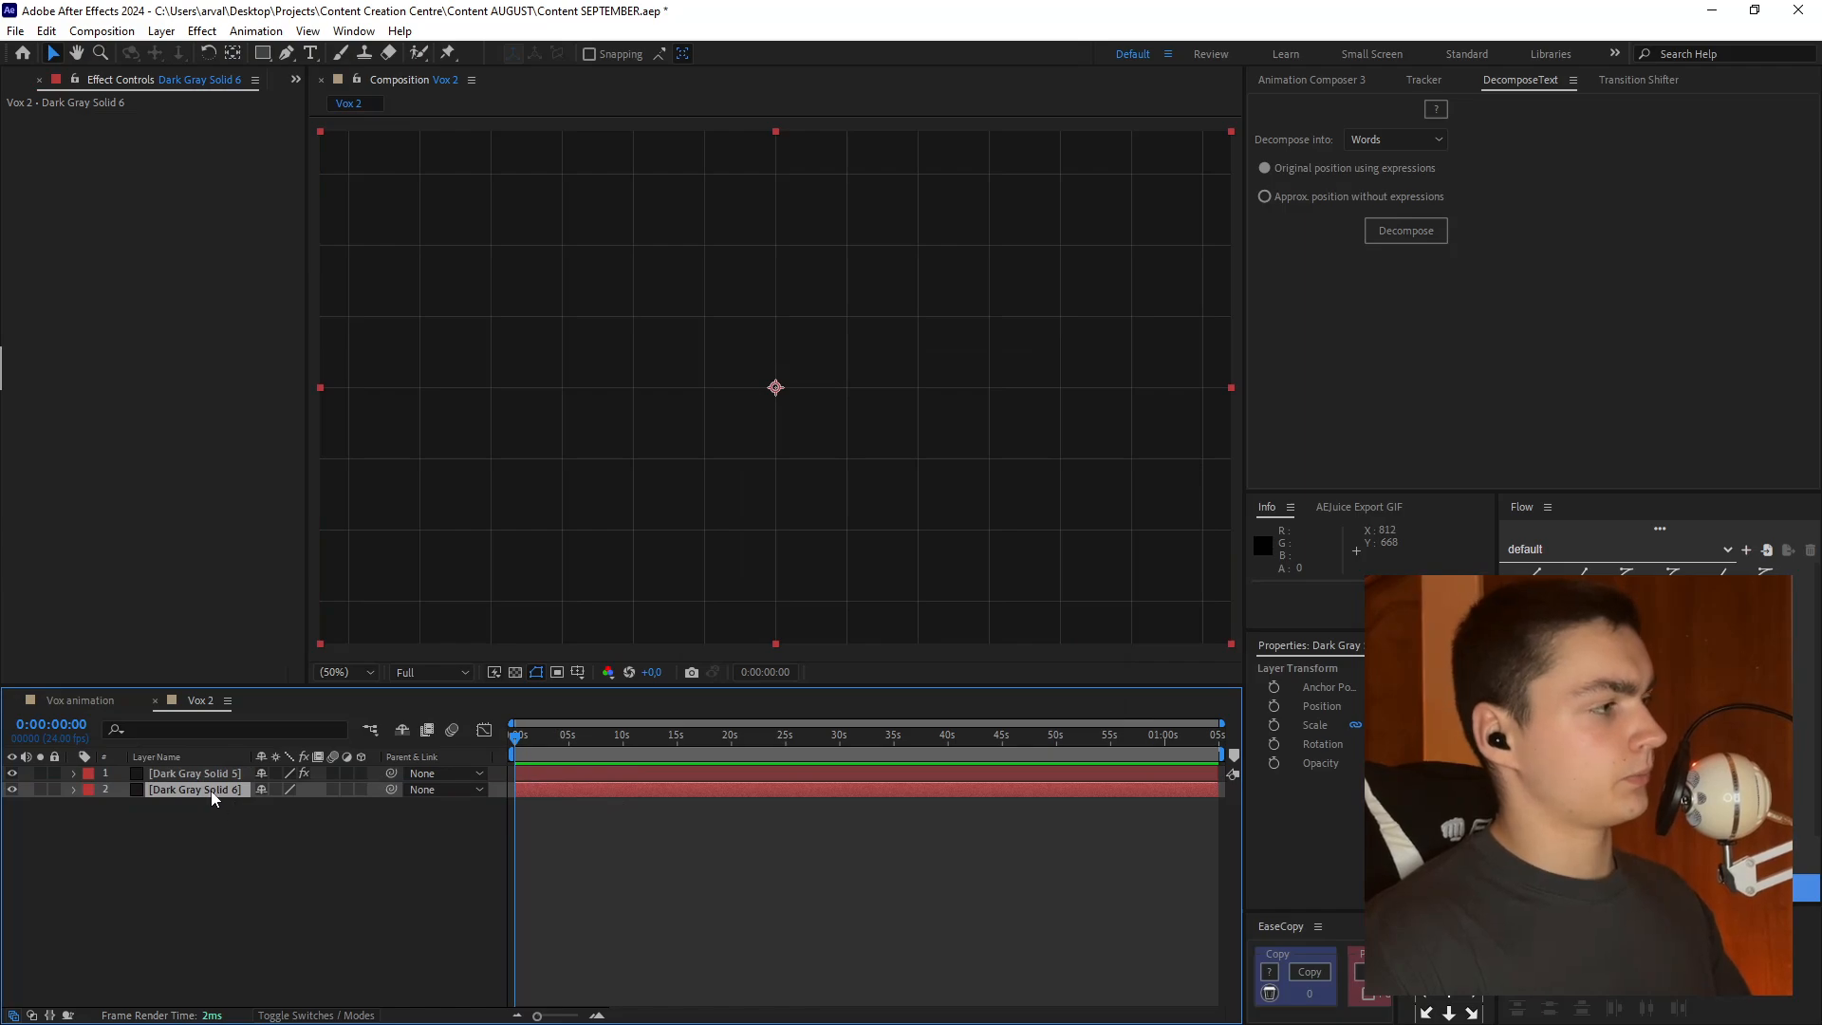
- Rename the solid that carries the Grid effect to Grid
click(201, 775)
right_click(201, 778)
click(337, 726)
text(Grid)
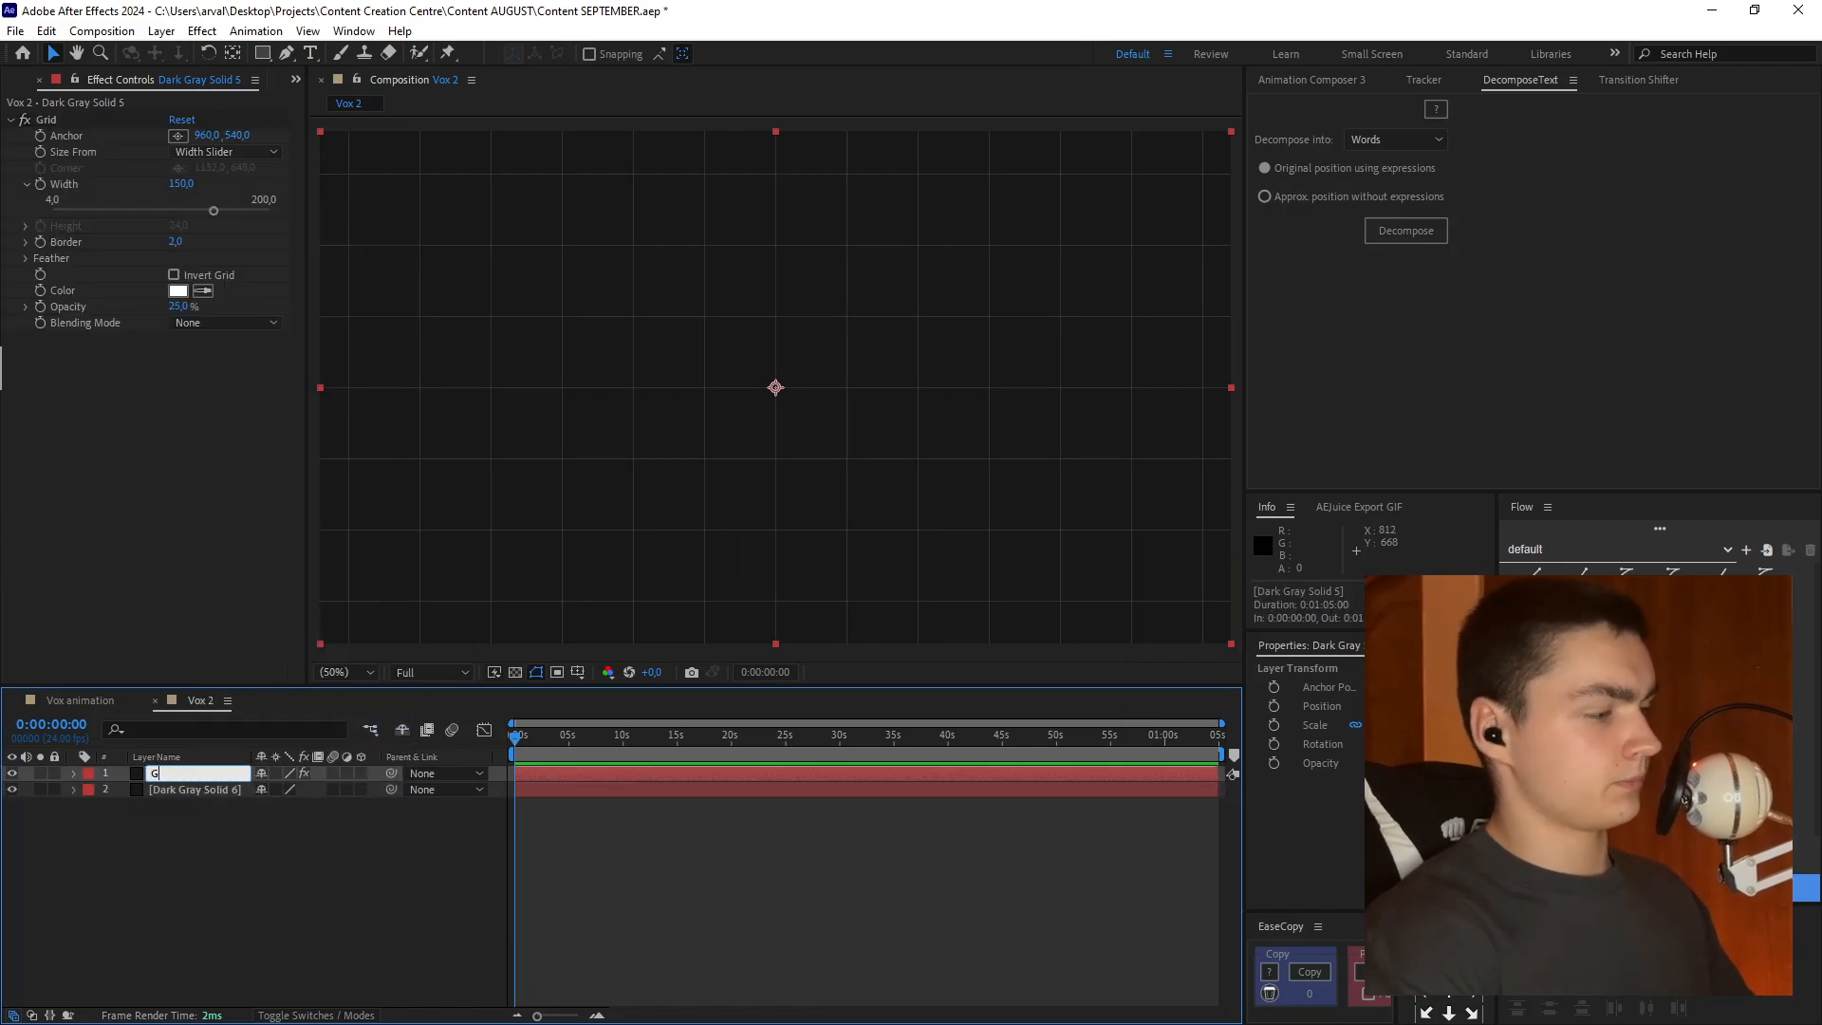
key(Return)
- Rename the lower dark gray solid to Grey Background
right_click(161, 789)
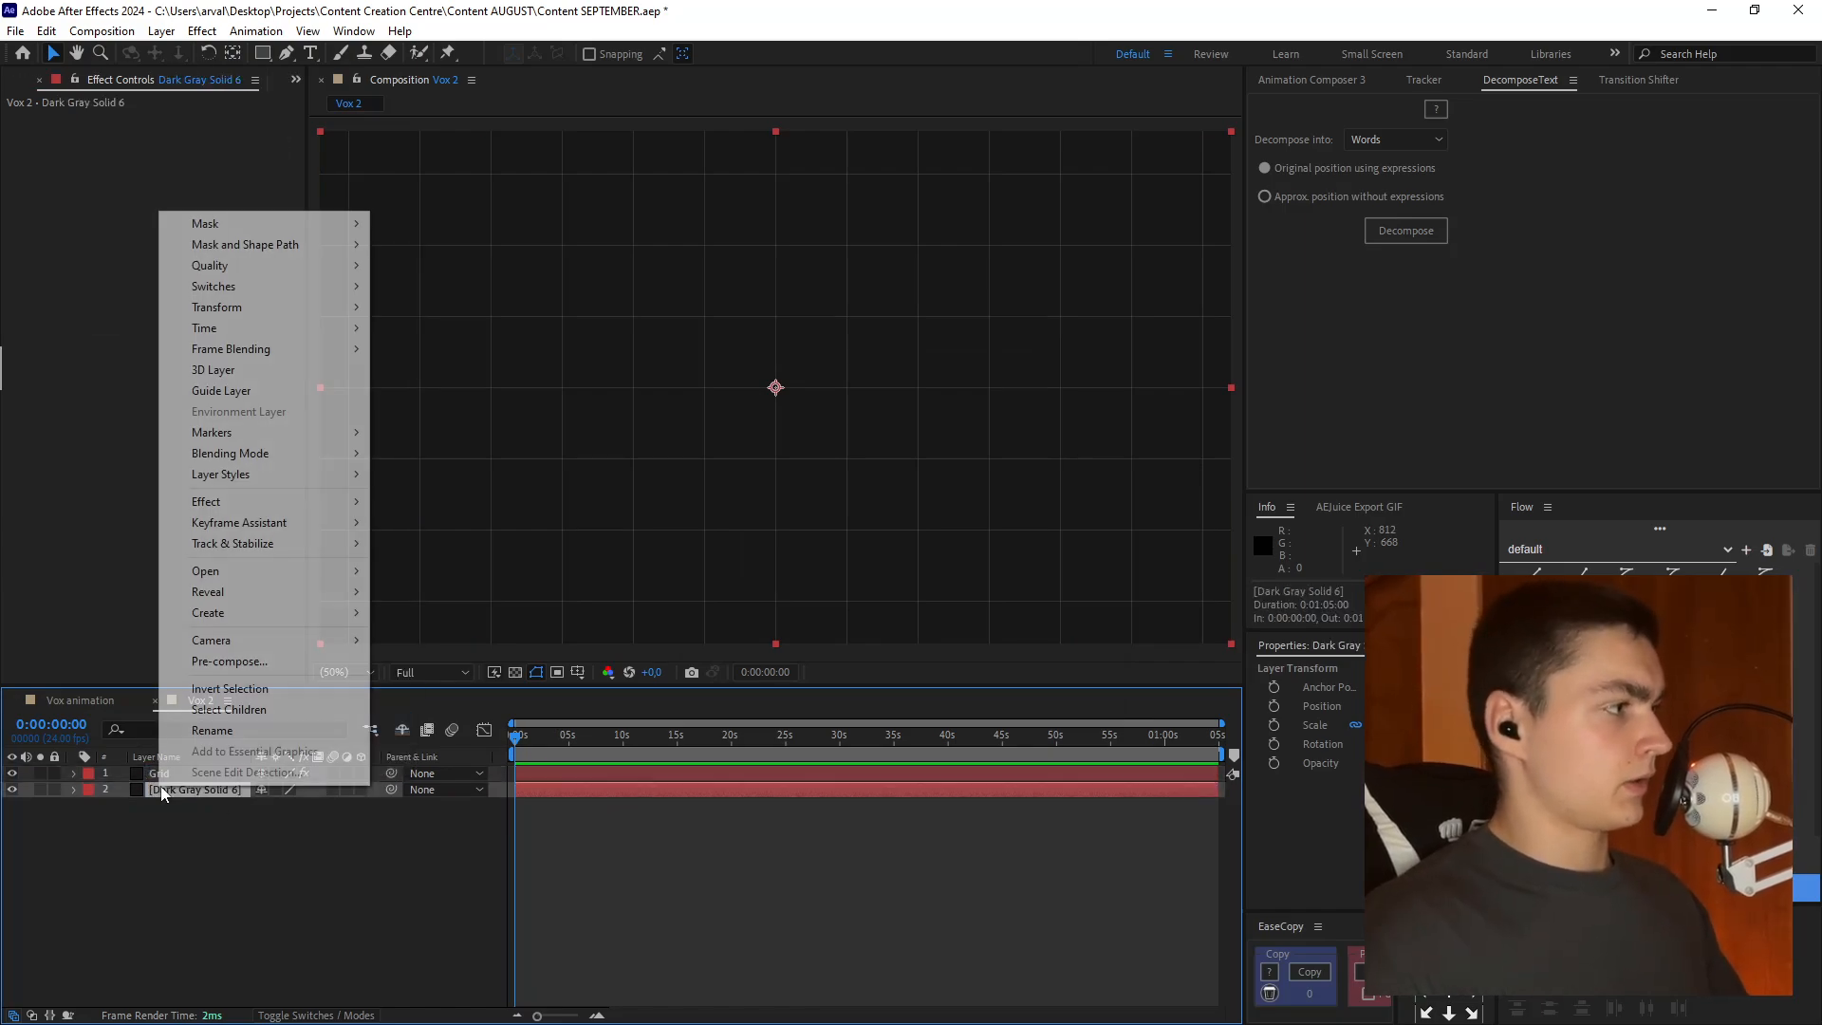
click(247, 731)
text(Gra)
key(BackSpace)
text(e)
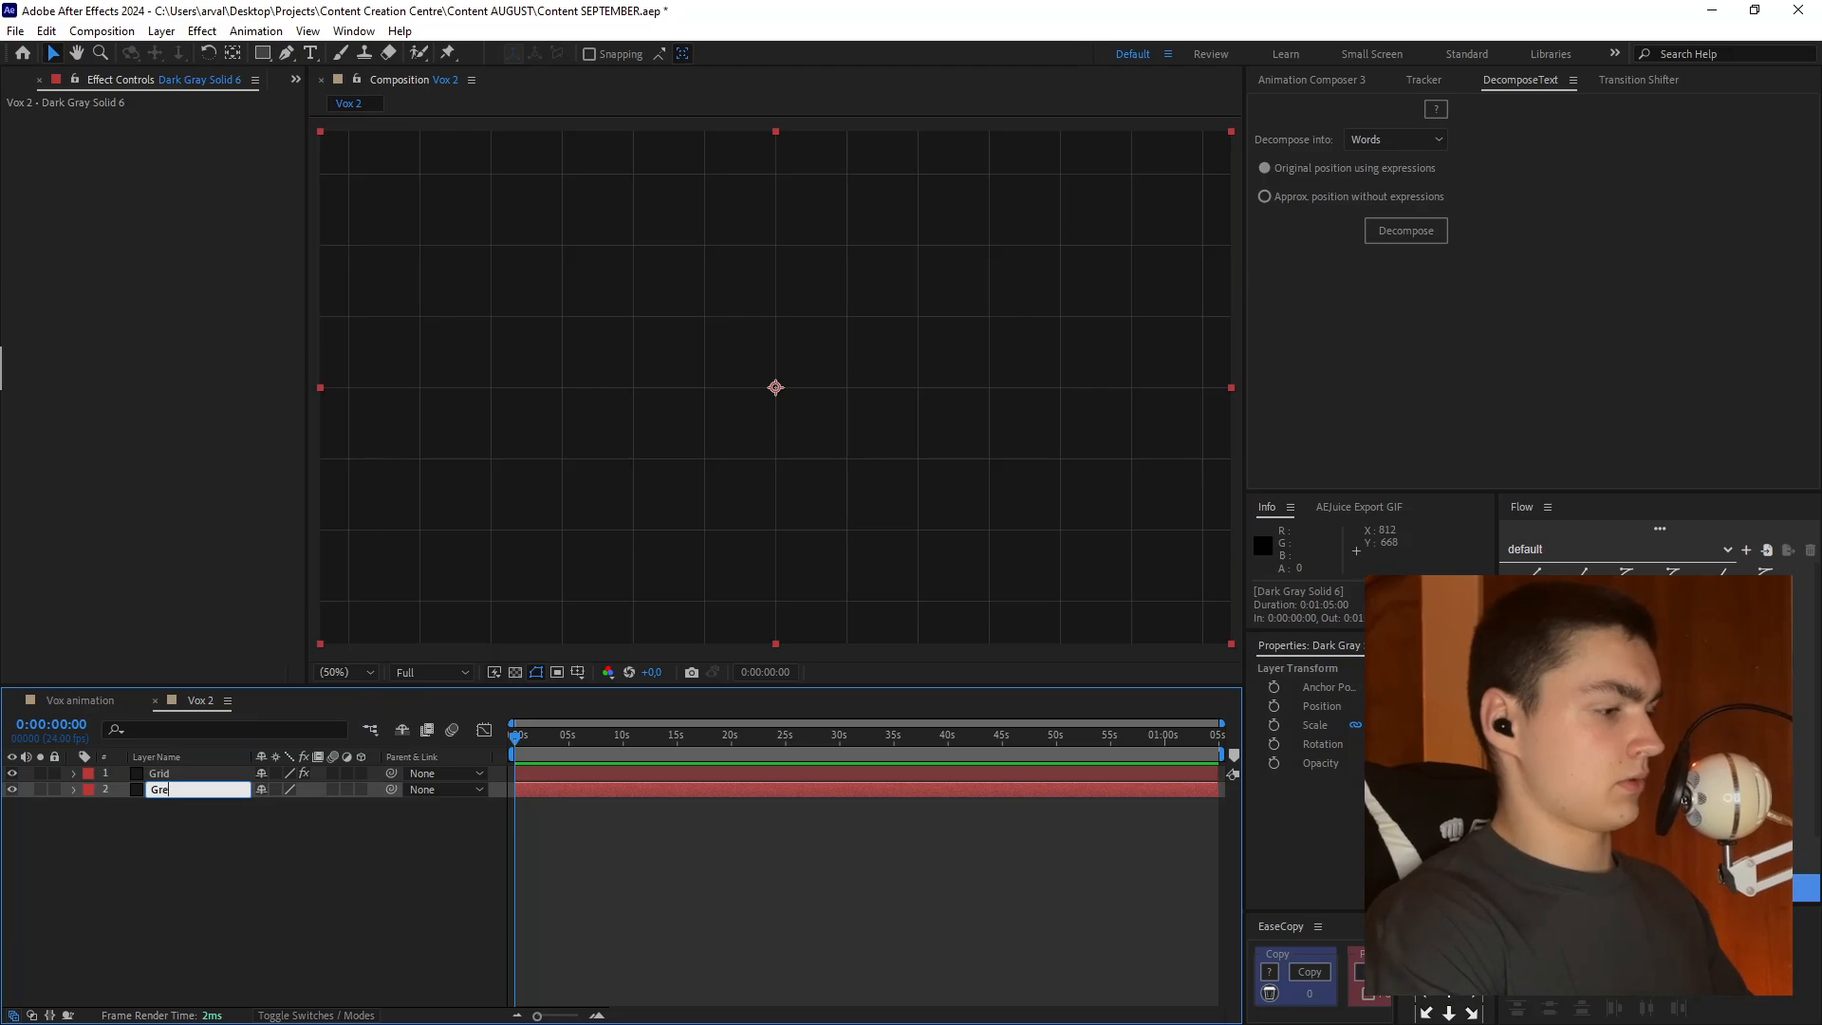
text(y Background)
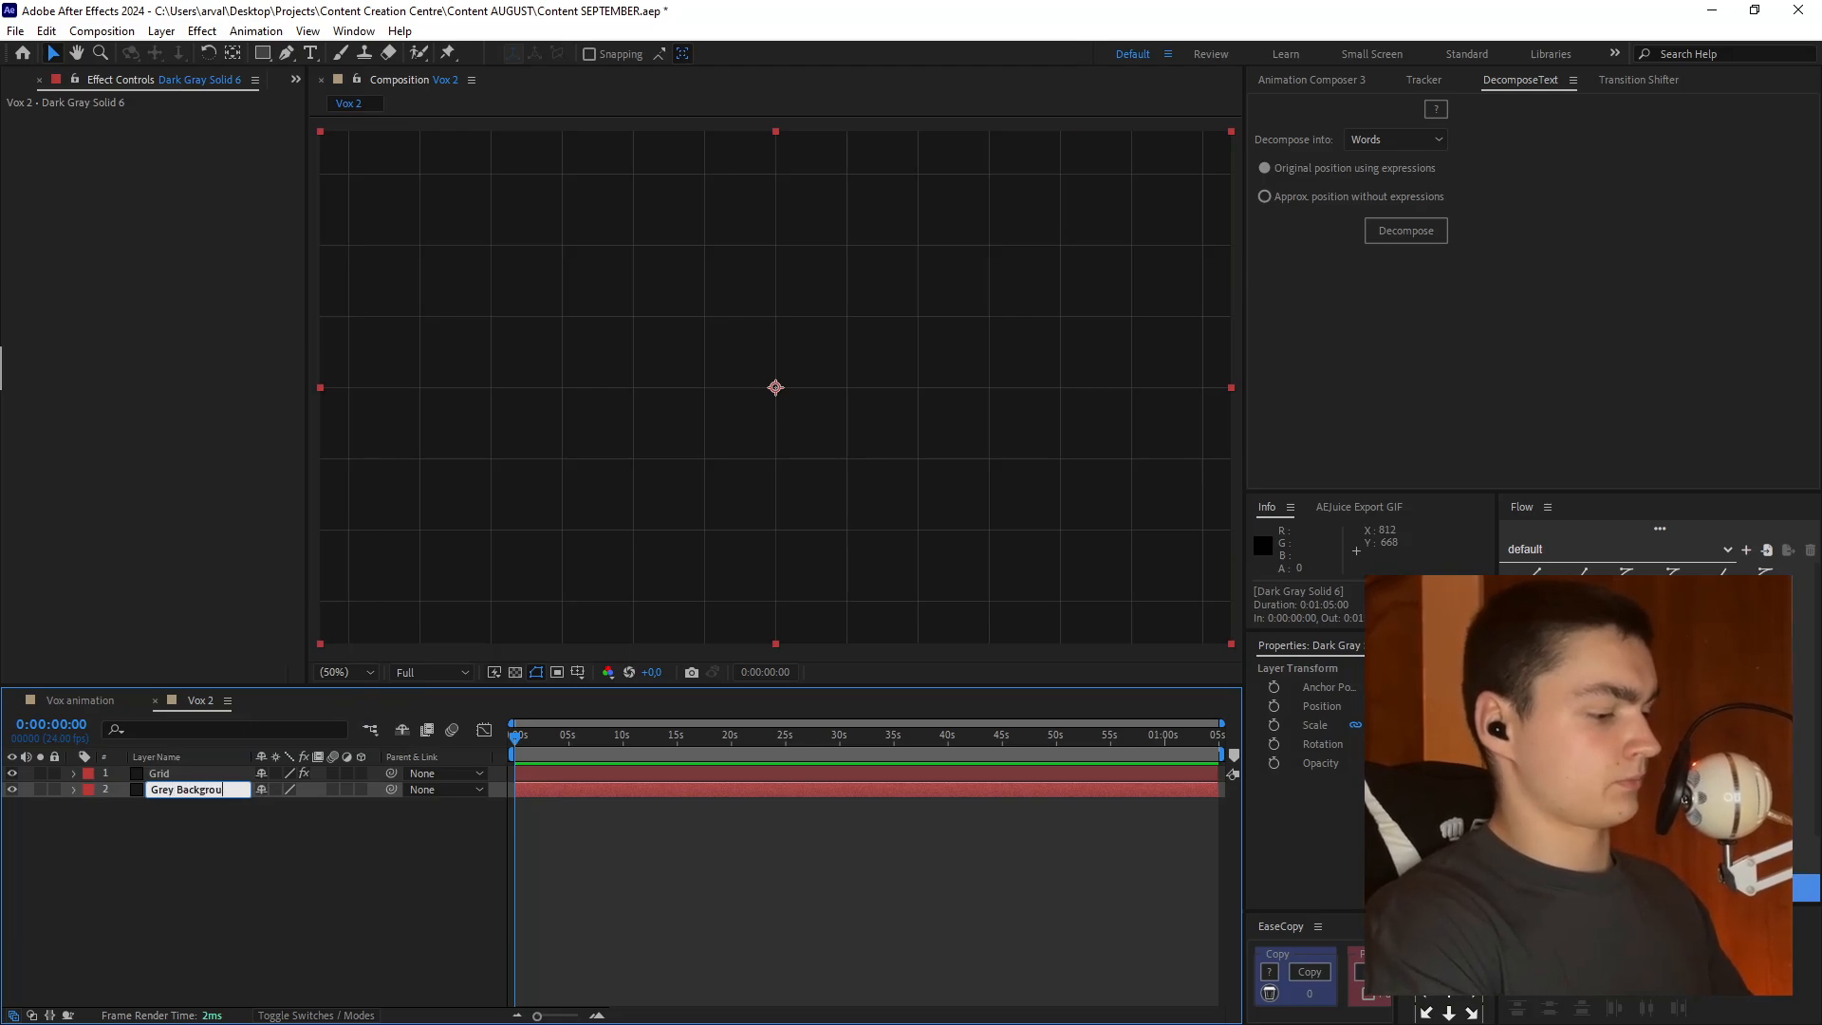
key(Return)
click(601, 932)
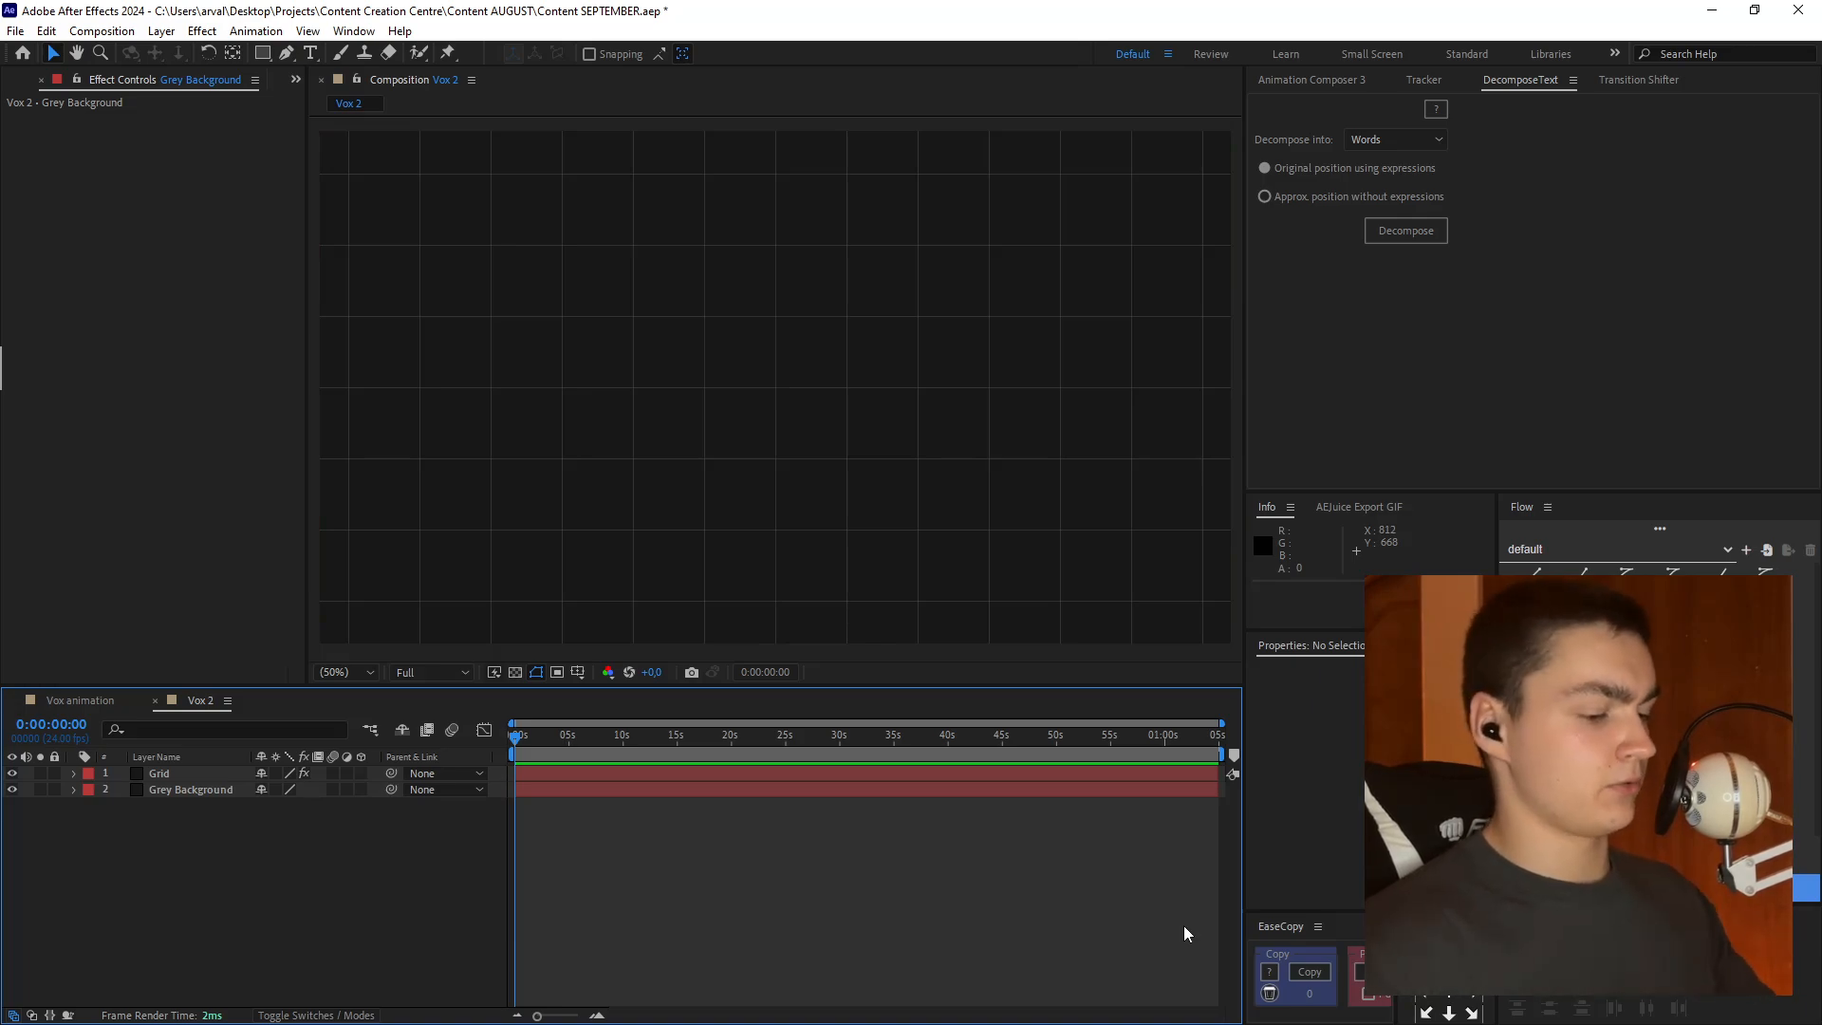
- Draw a short horizontal line with the Pen tool along the middle grid line, starting at a grid intersection
key(g)
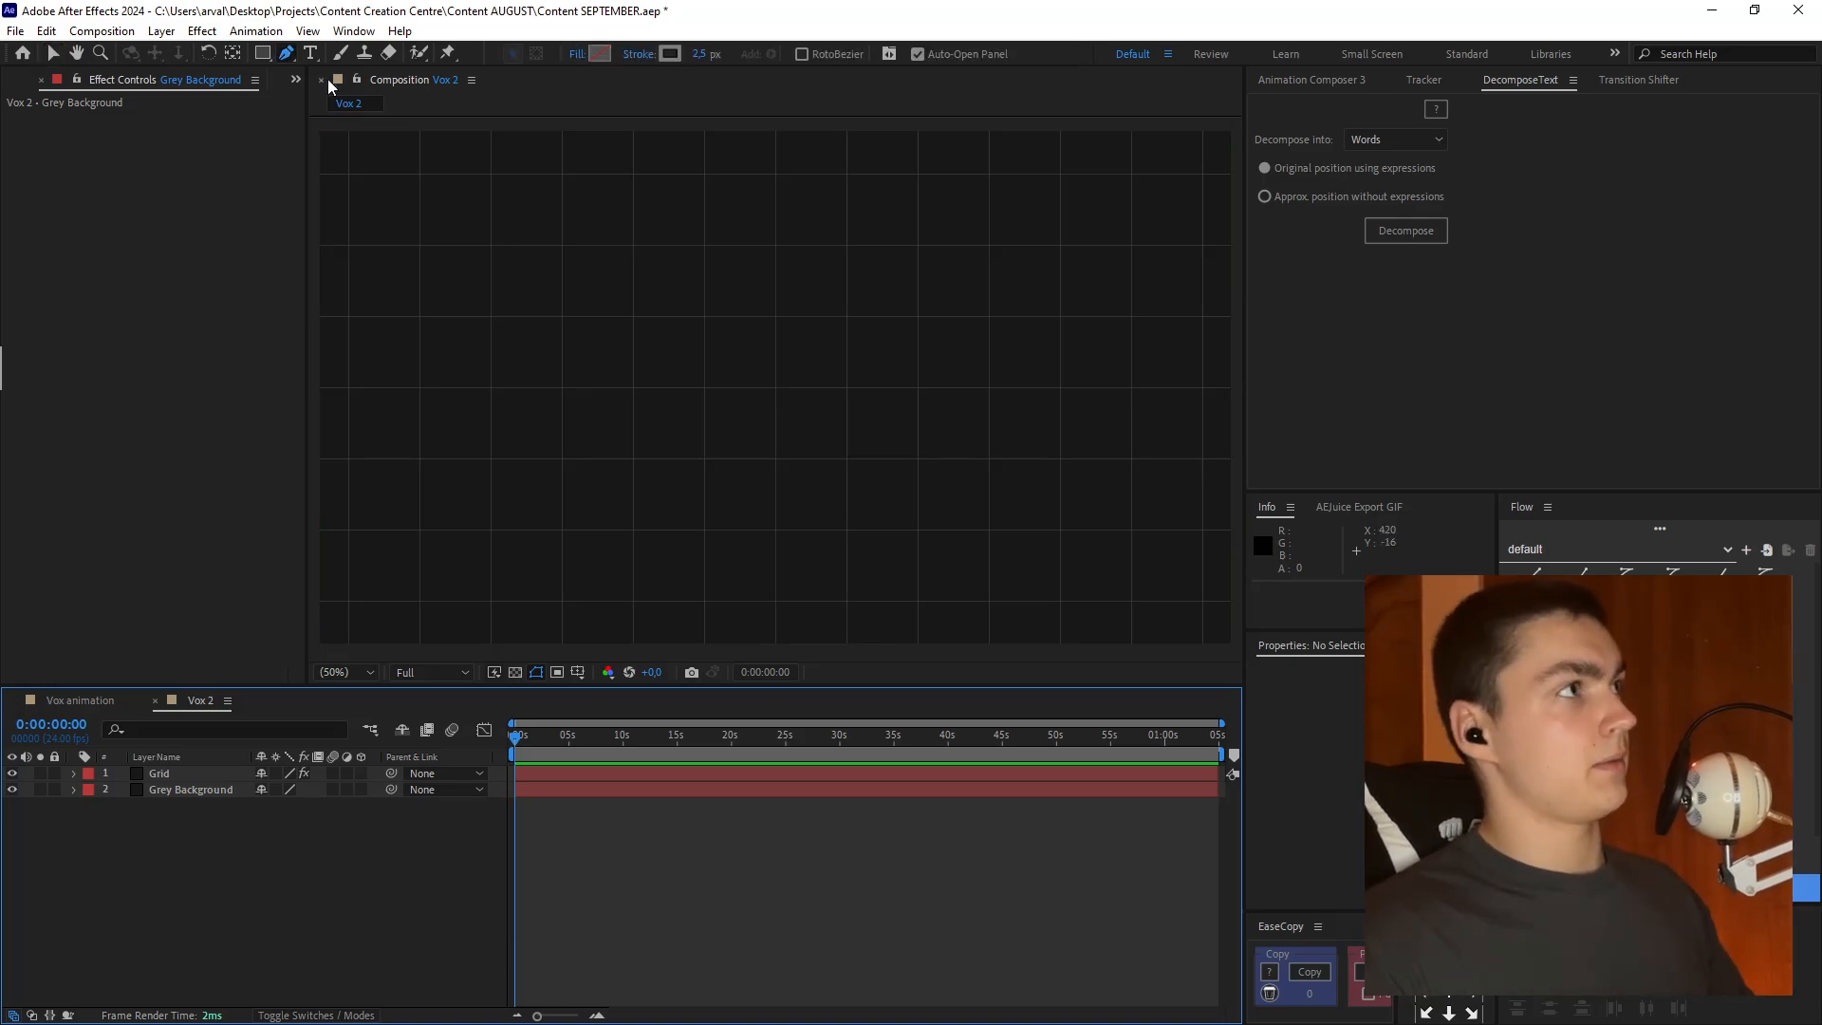
click(672, 59)
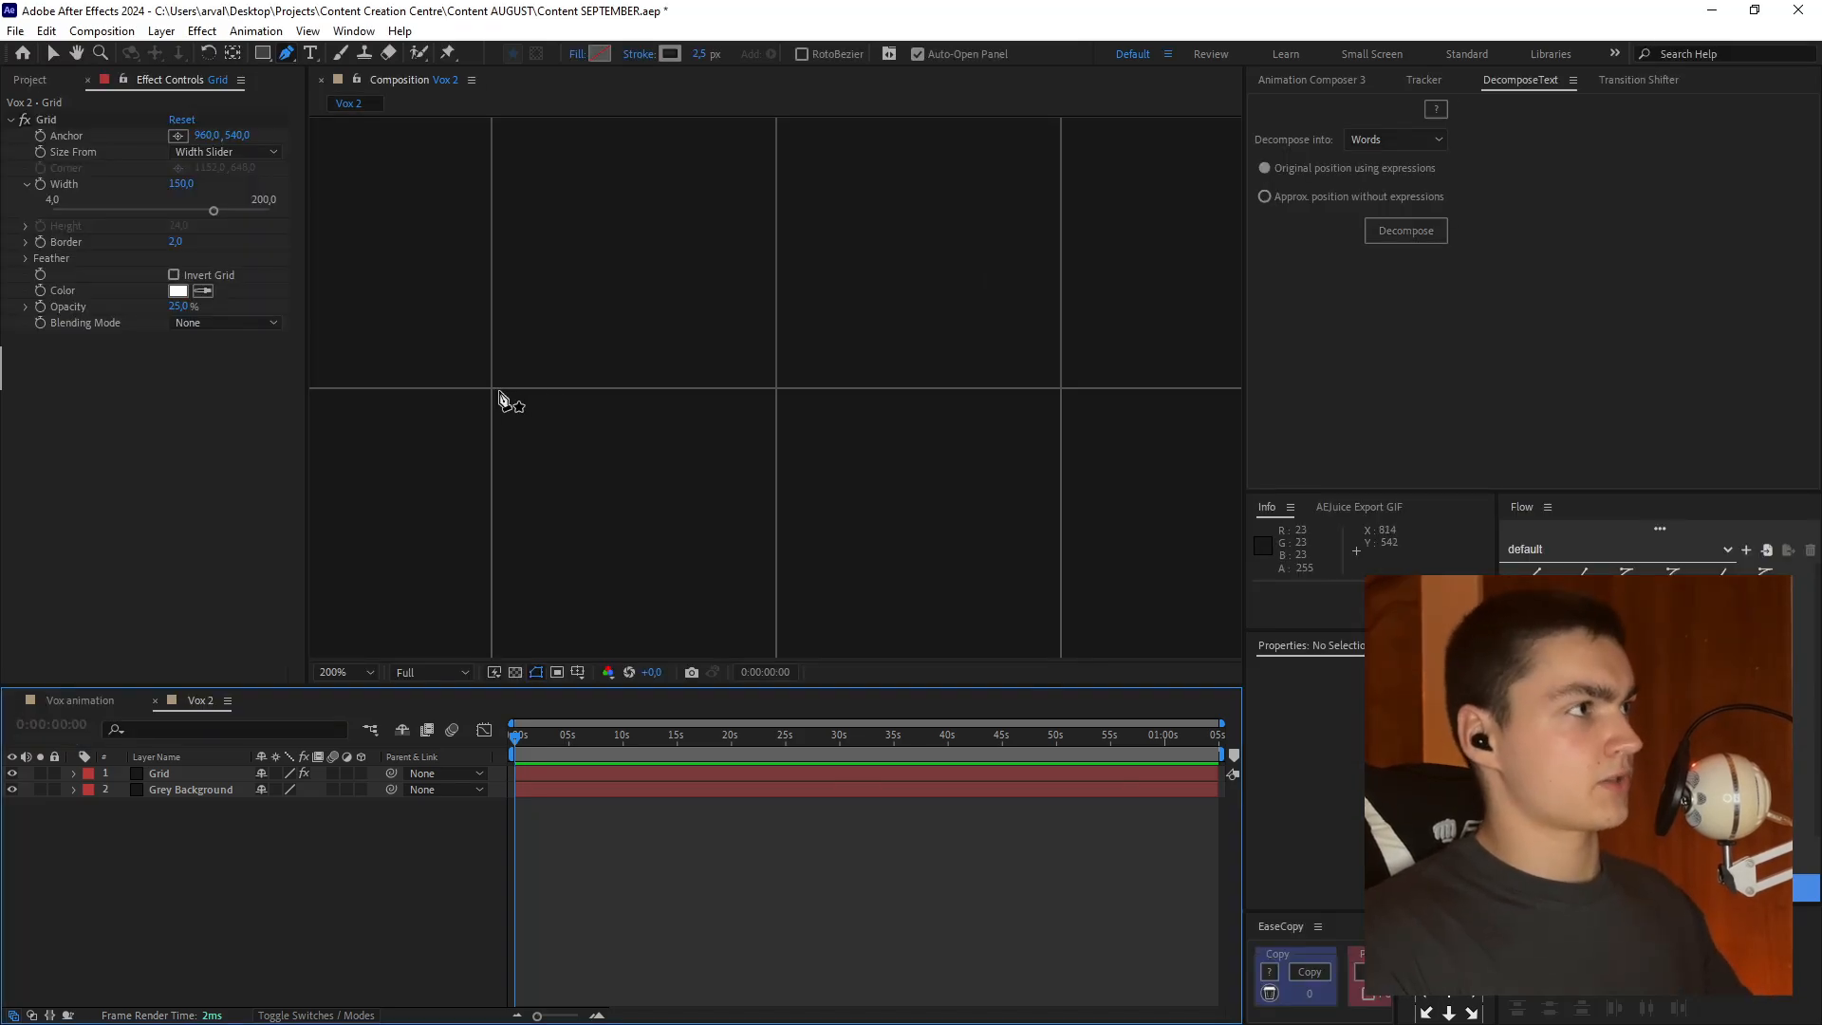
click(491, 390)
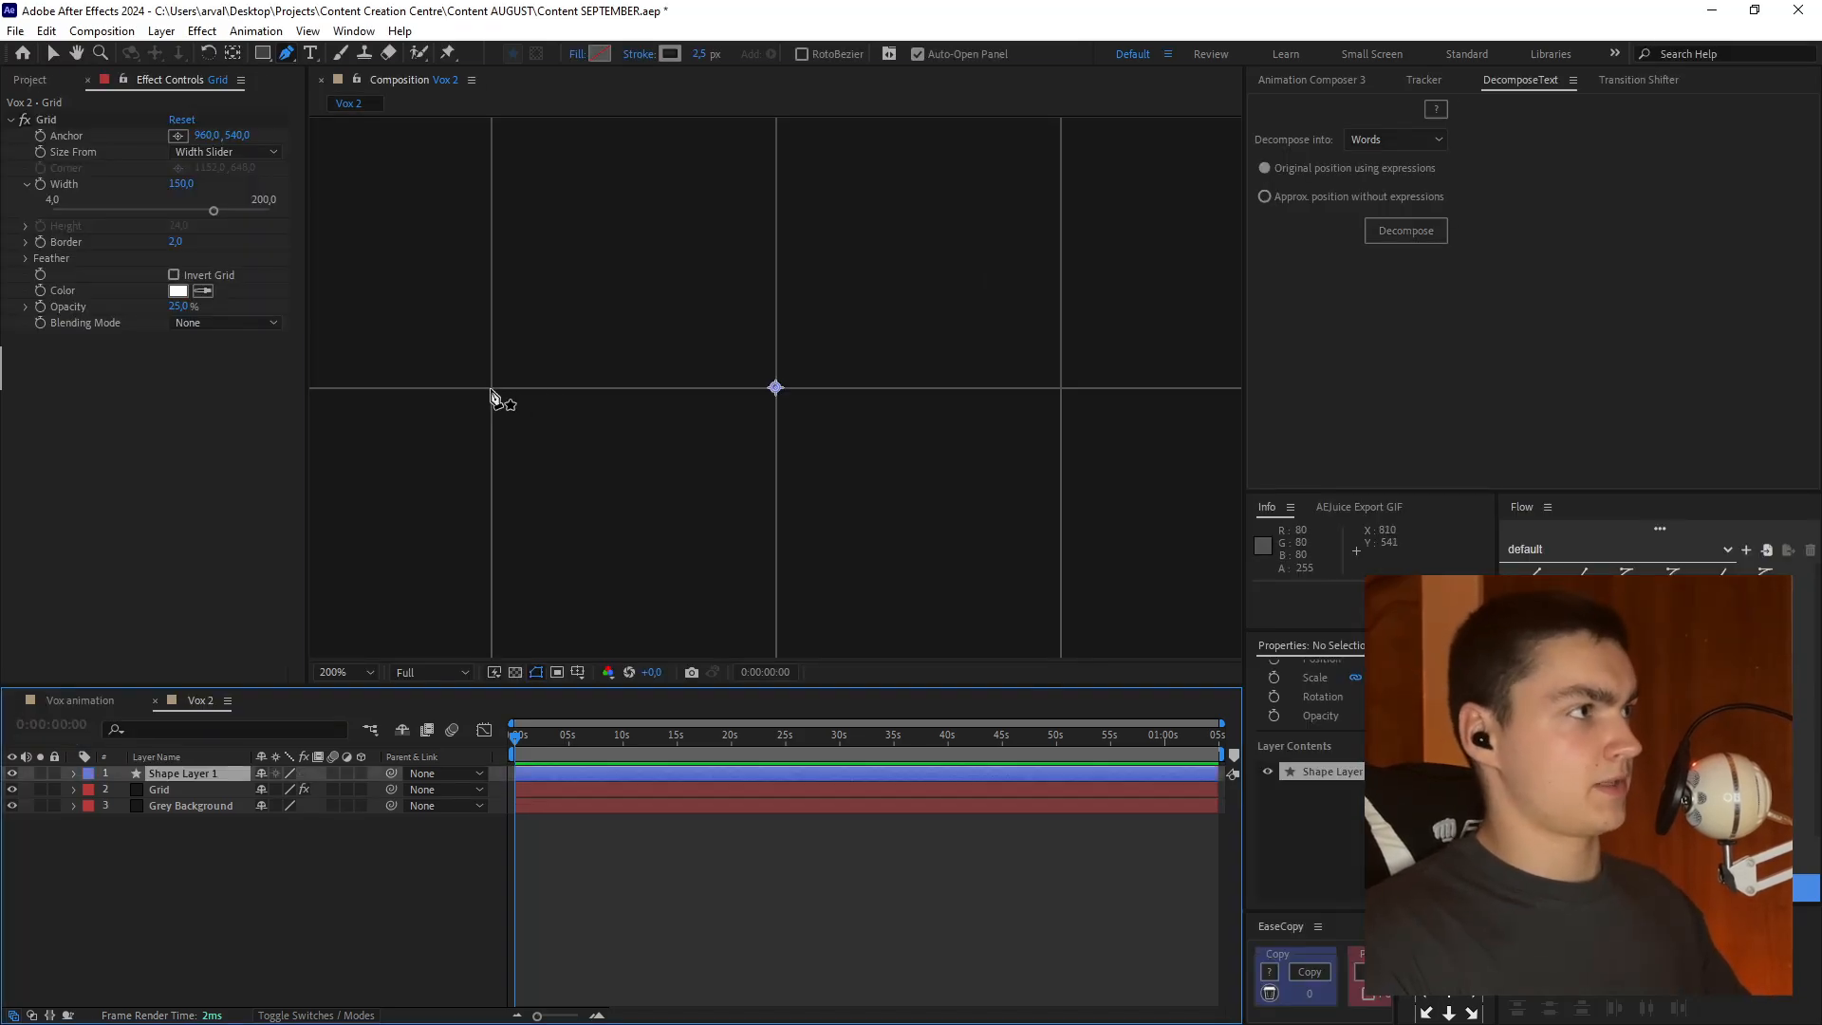
click(675, 389)
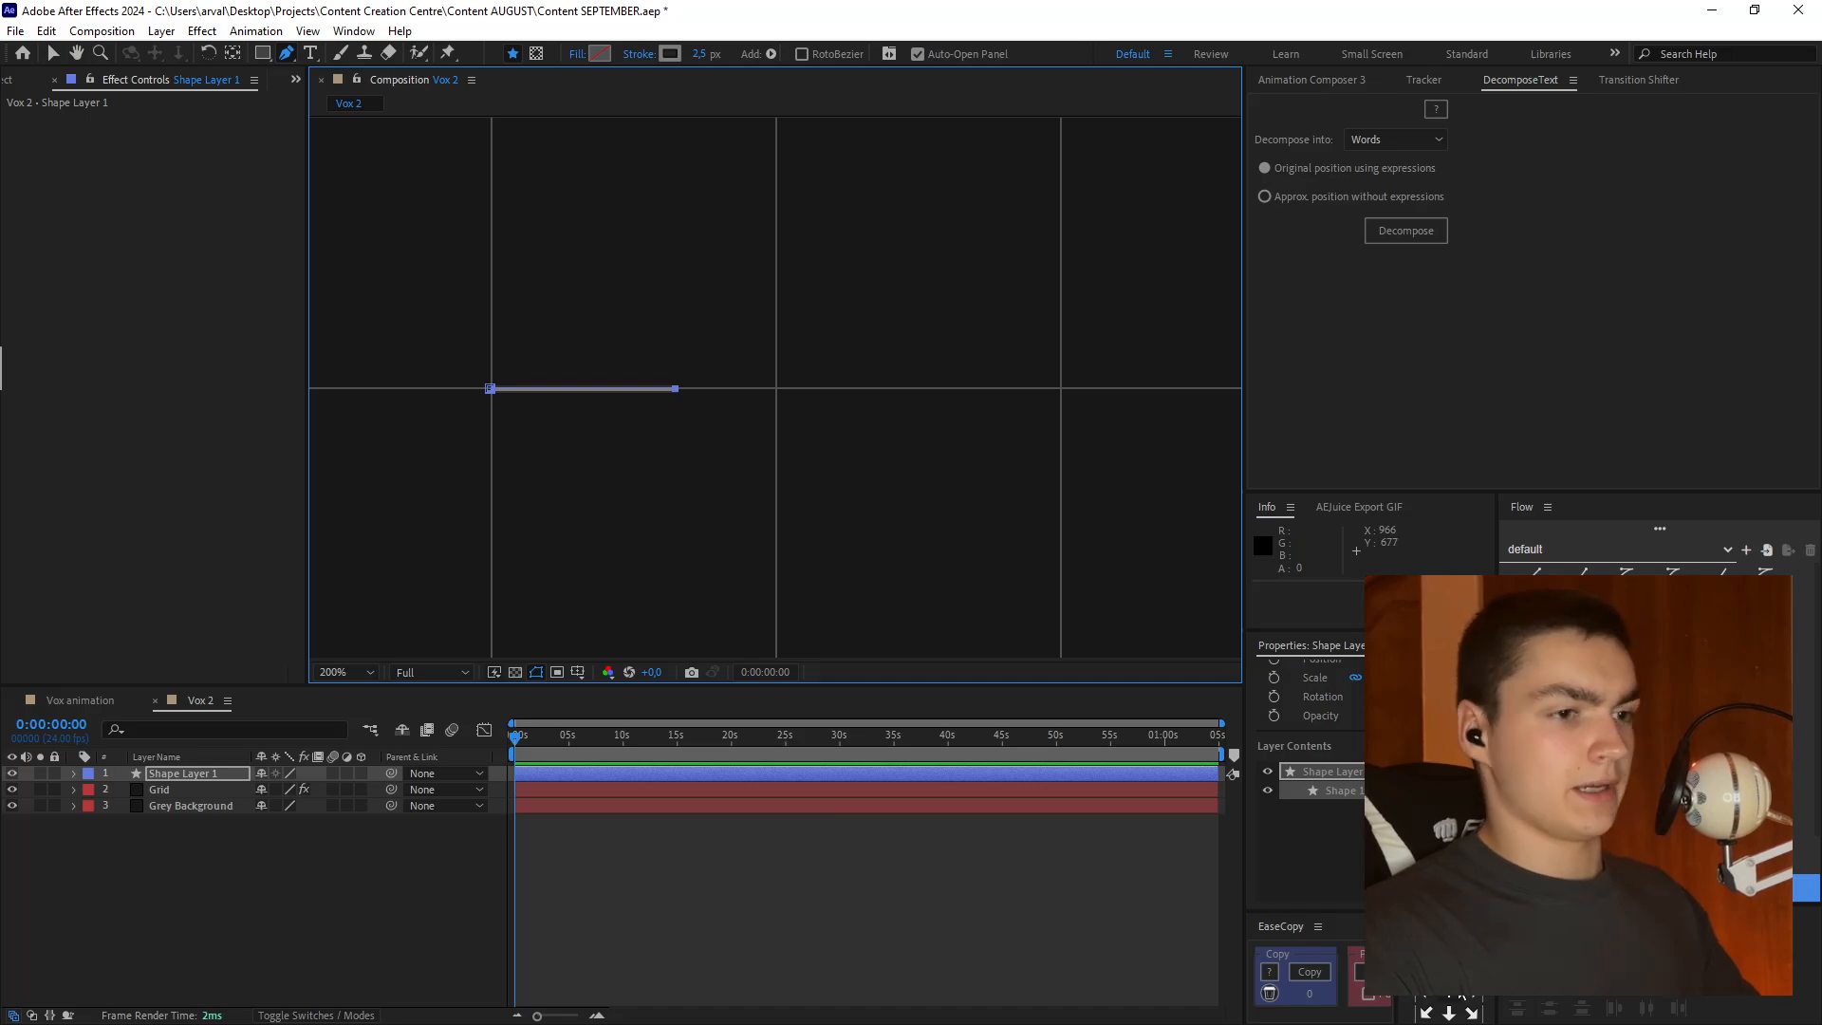
- Align the line to the centre of the composition and move its anchor point to the middle of the line
click(1550, 970)
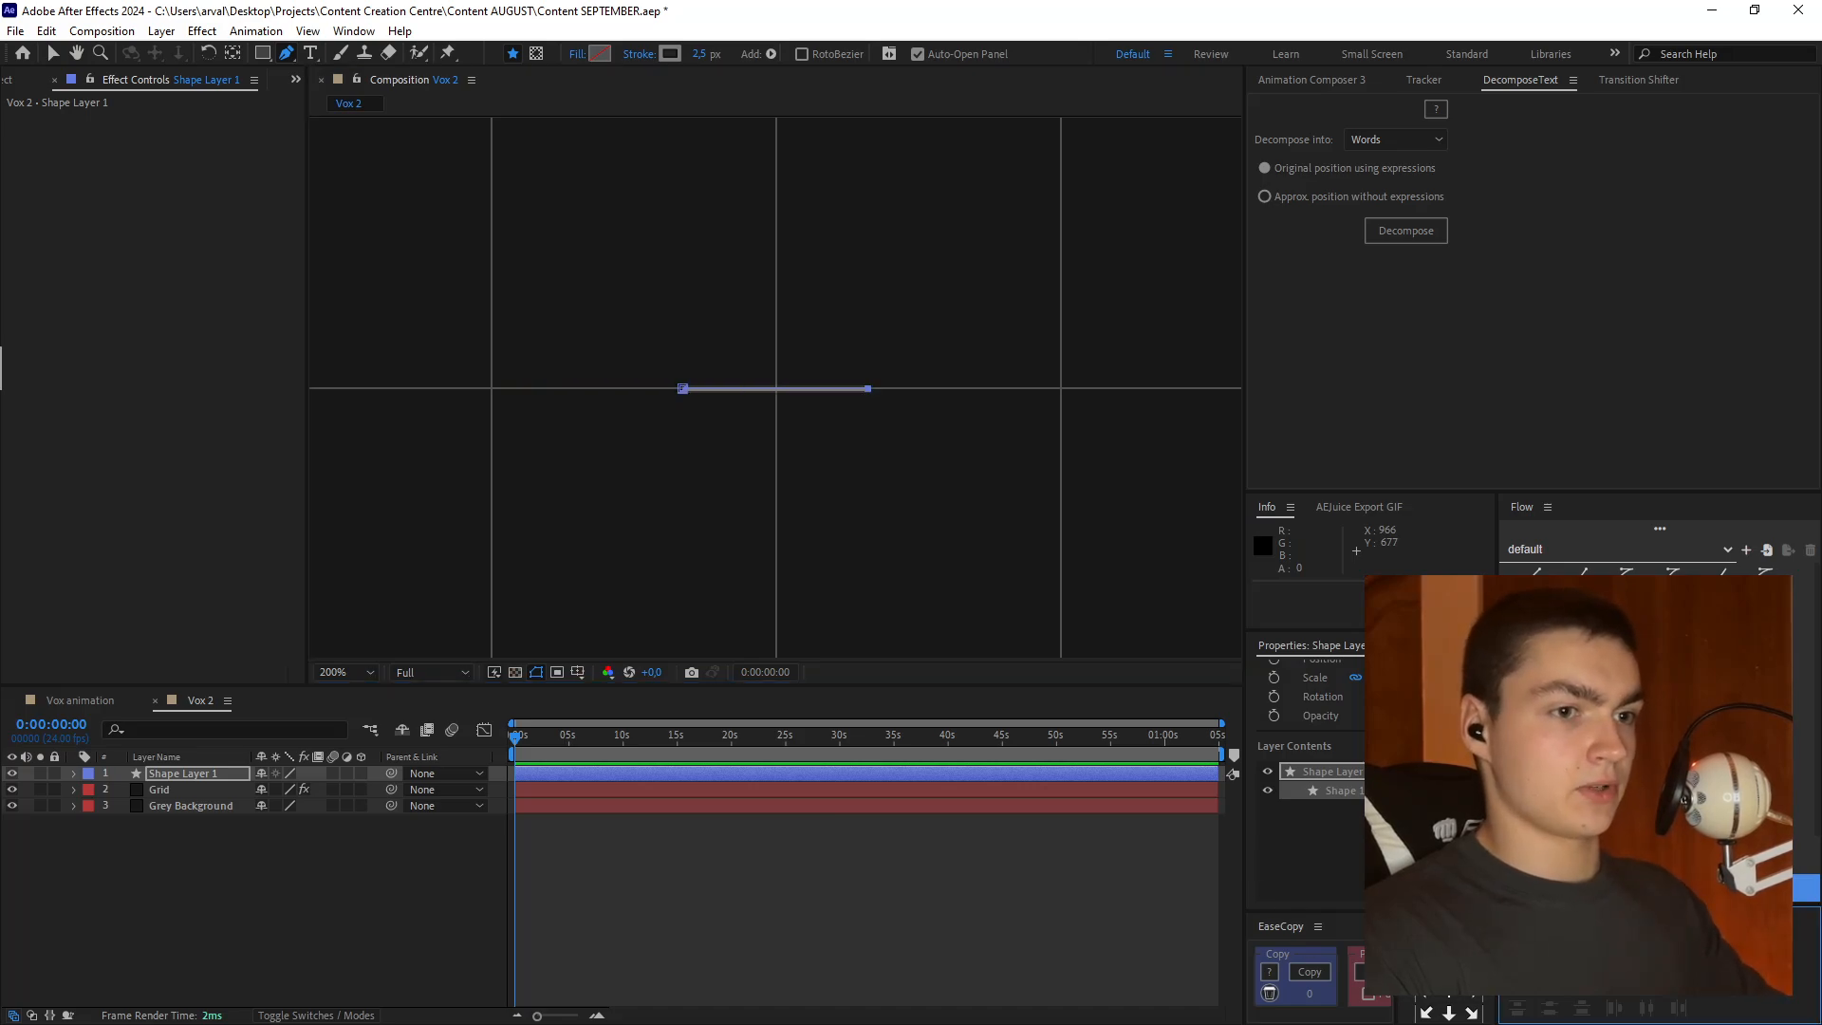
click(1647, 970)
click(919, 942)
key(v)
click(786, 387)
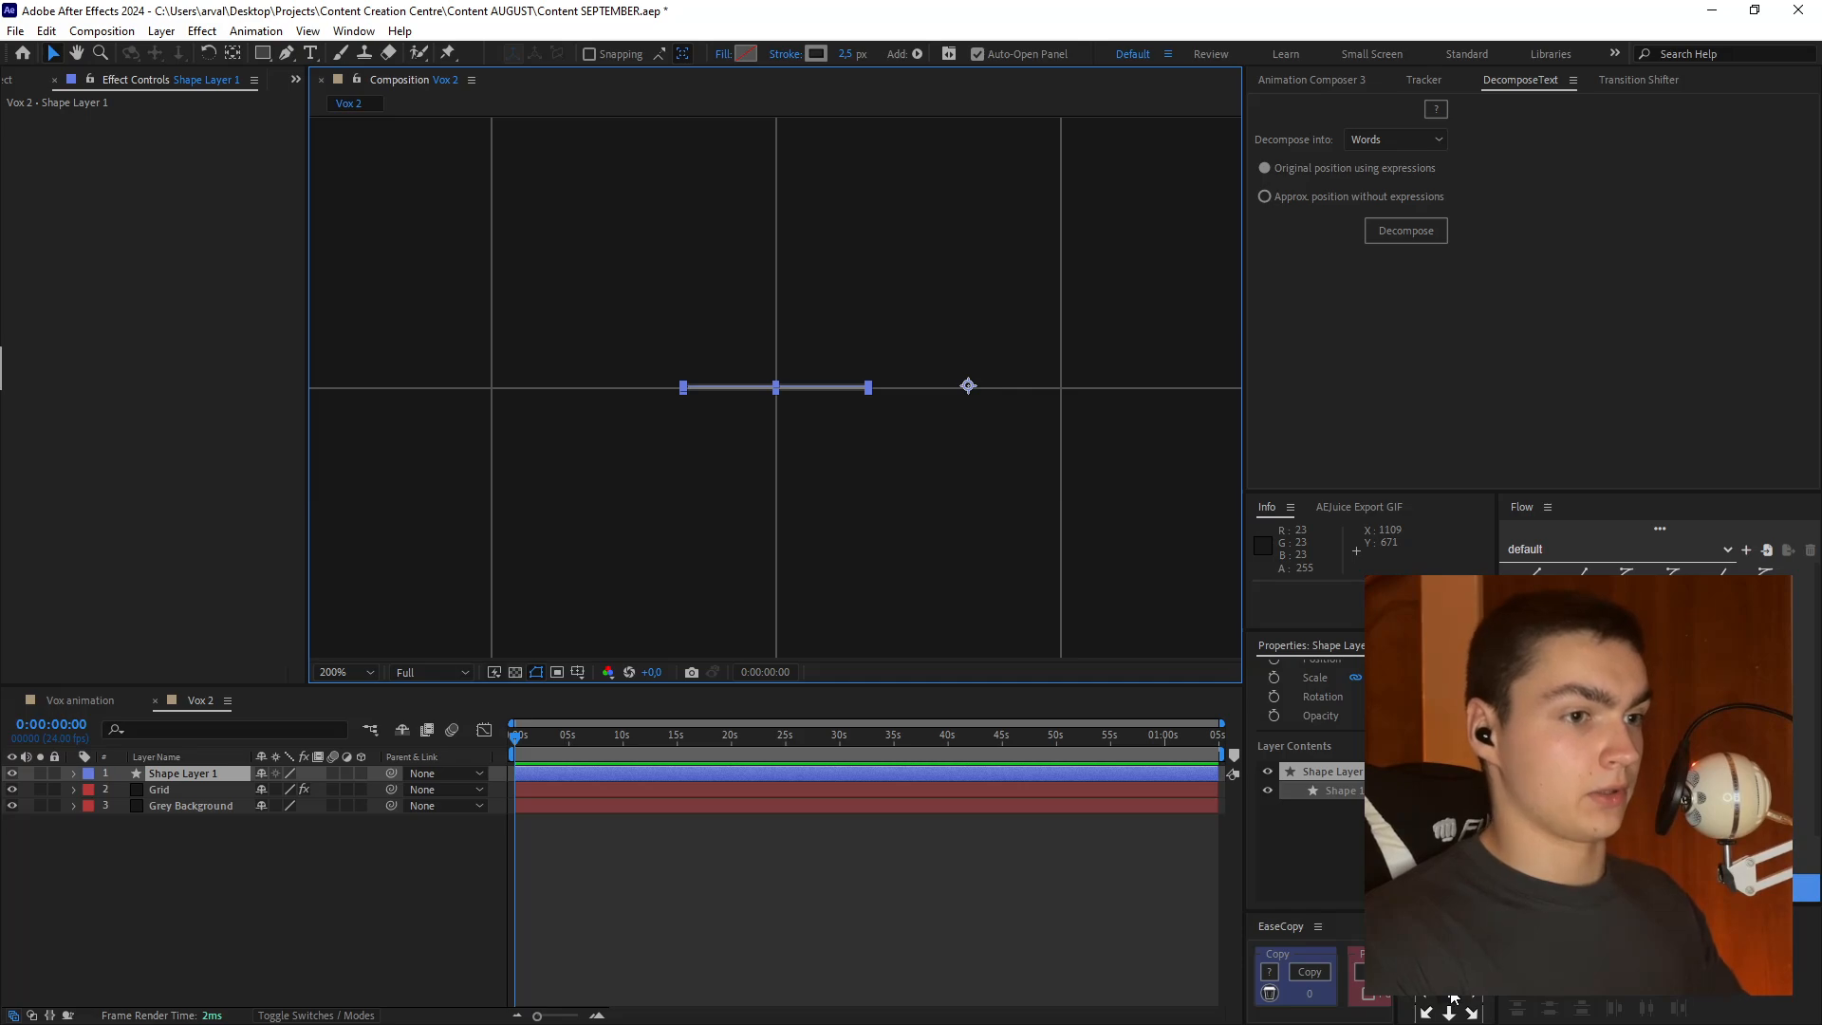
click(1452, 996)
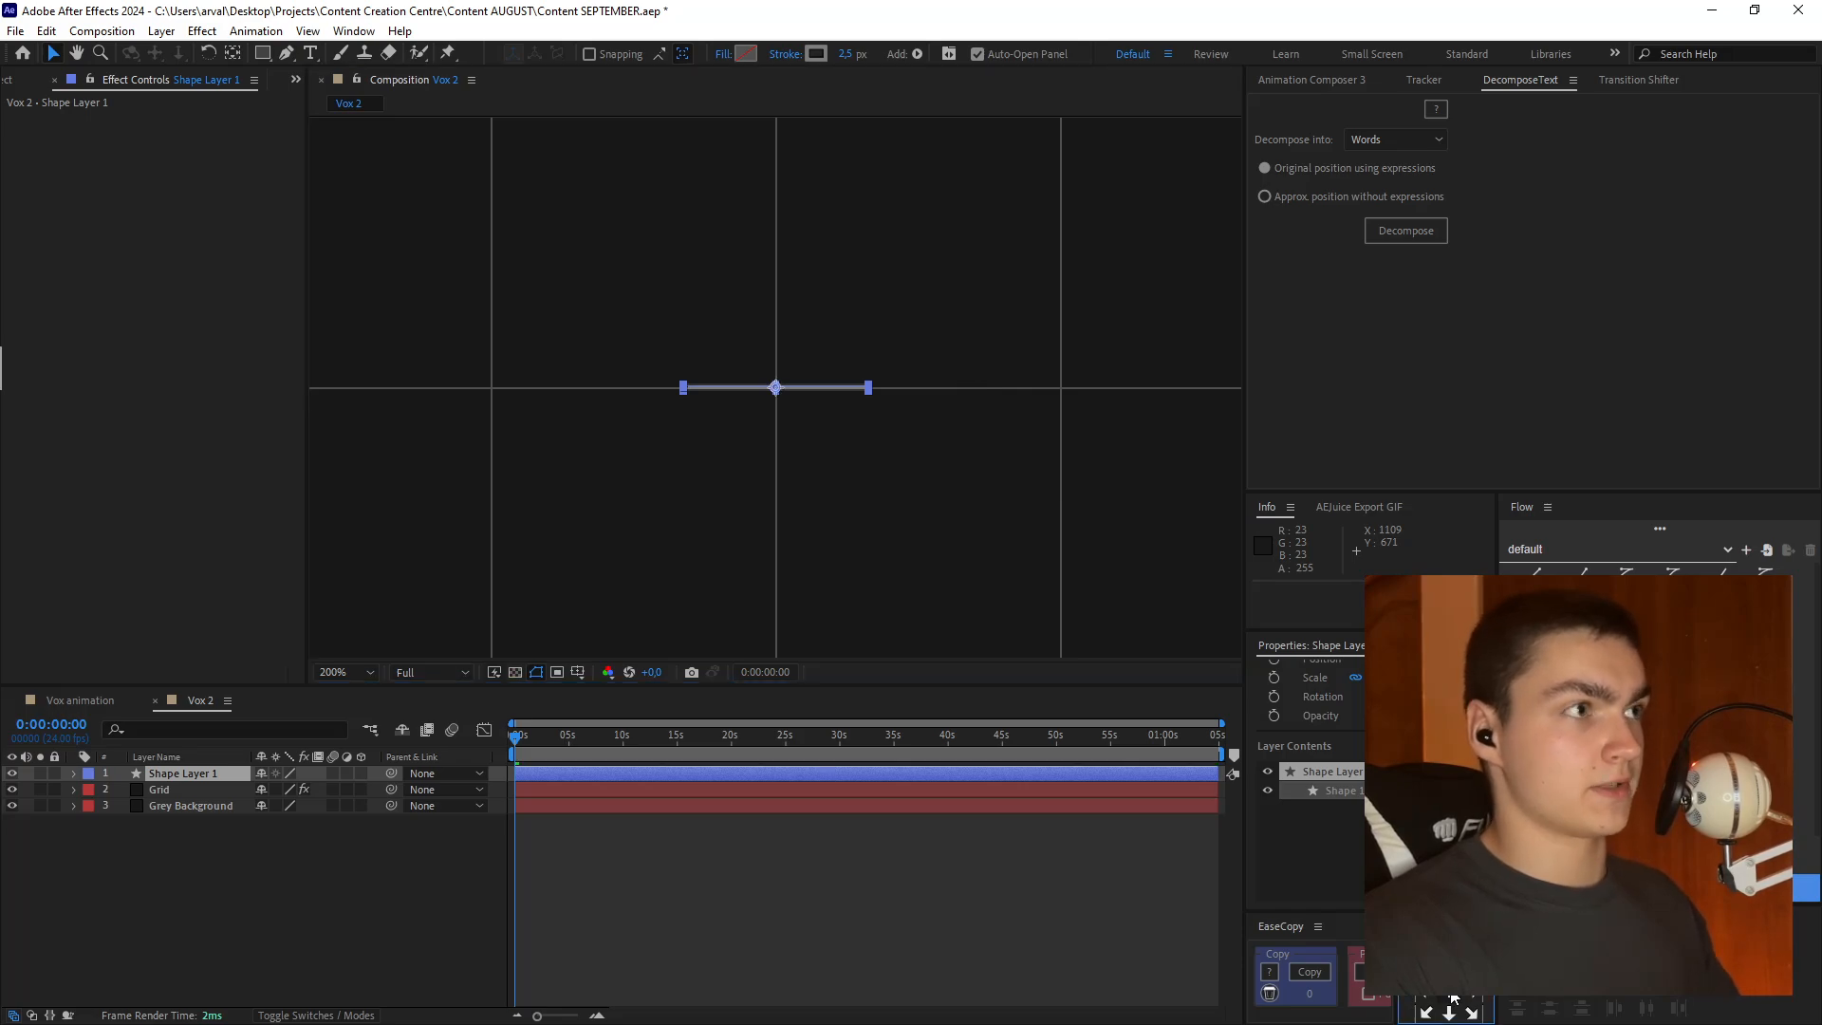
click(839, 908)
- Duplicate the line layer and rotate the copy 90° to form a cross at the centre
click(744, 773)
key(ctrl+d)
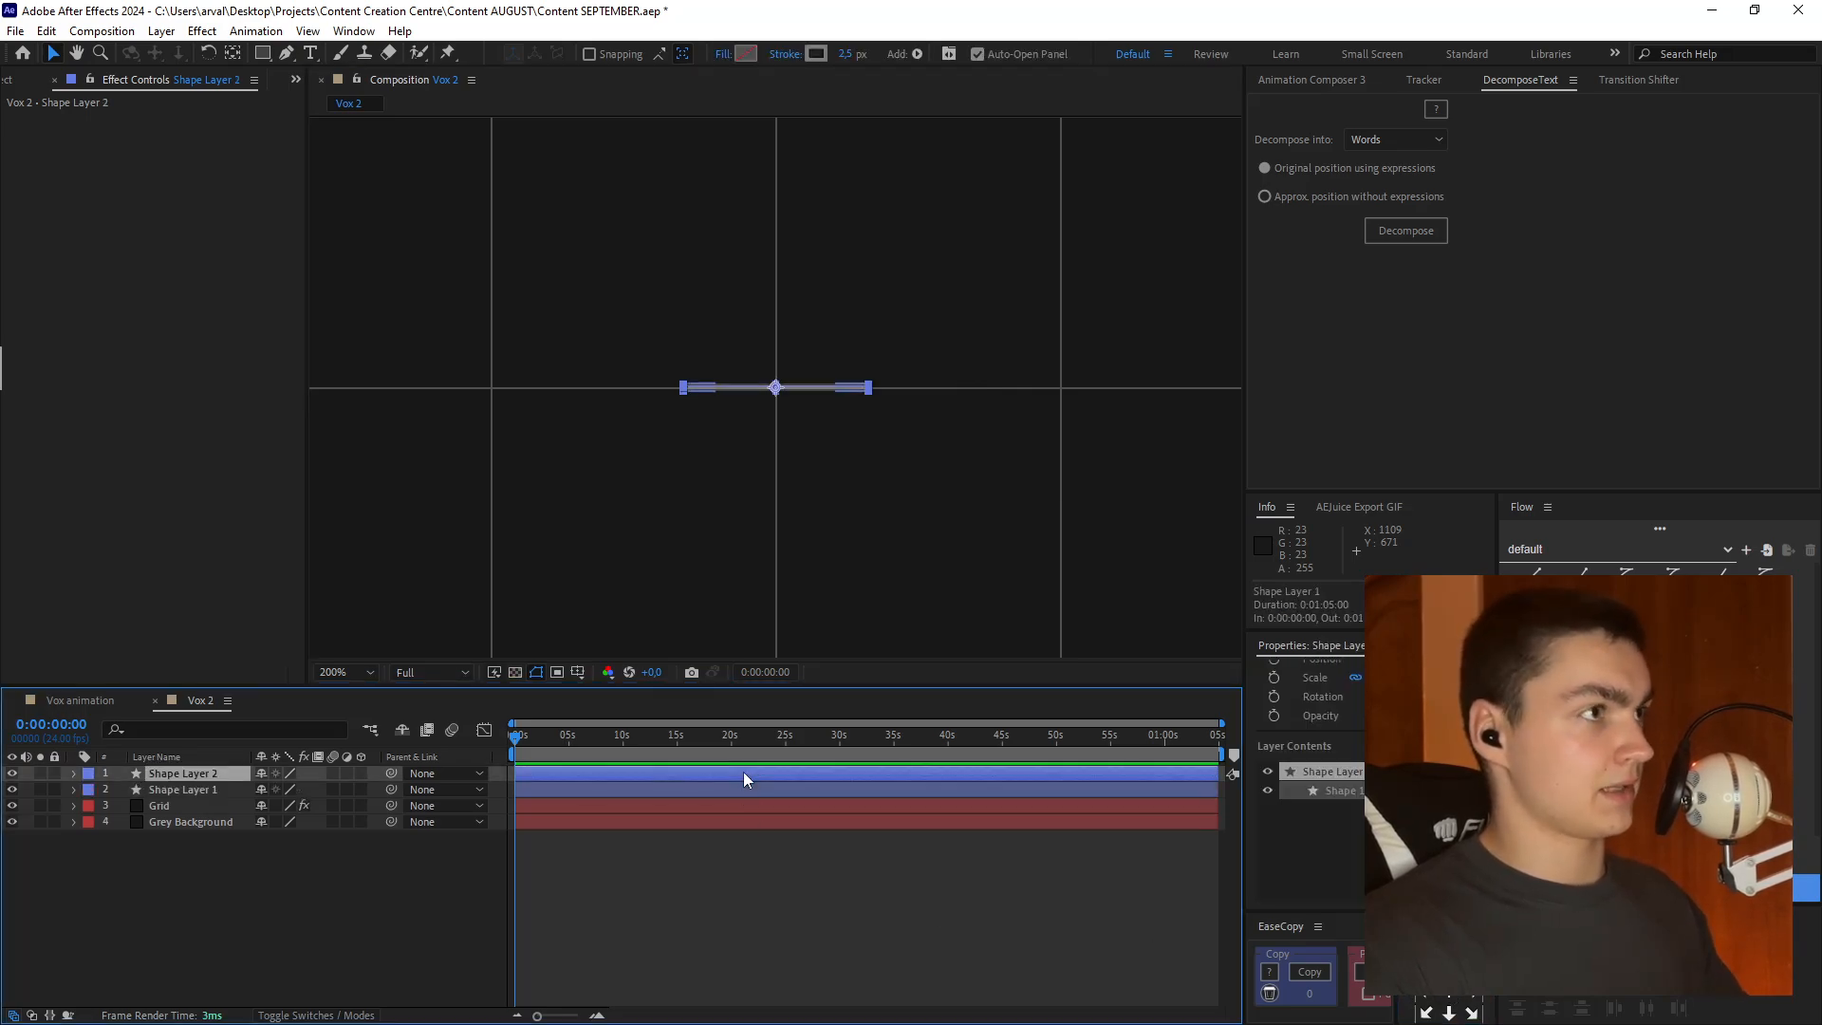
key(r)
click(281, 790)
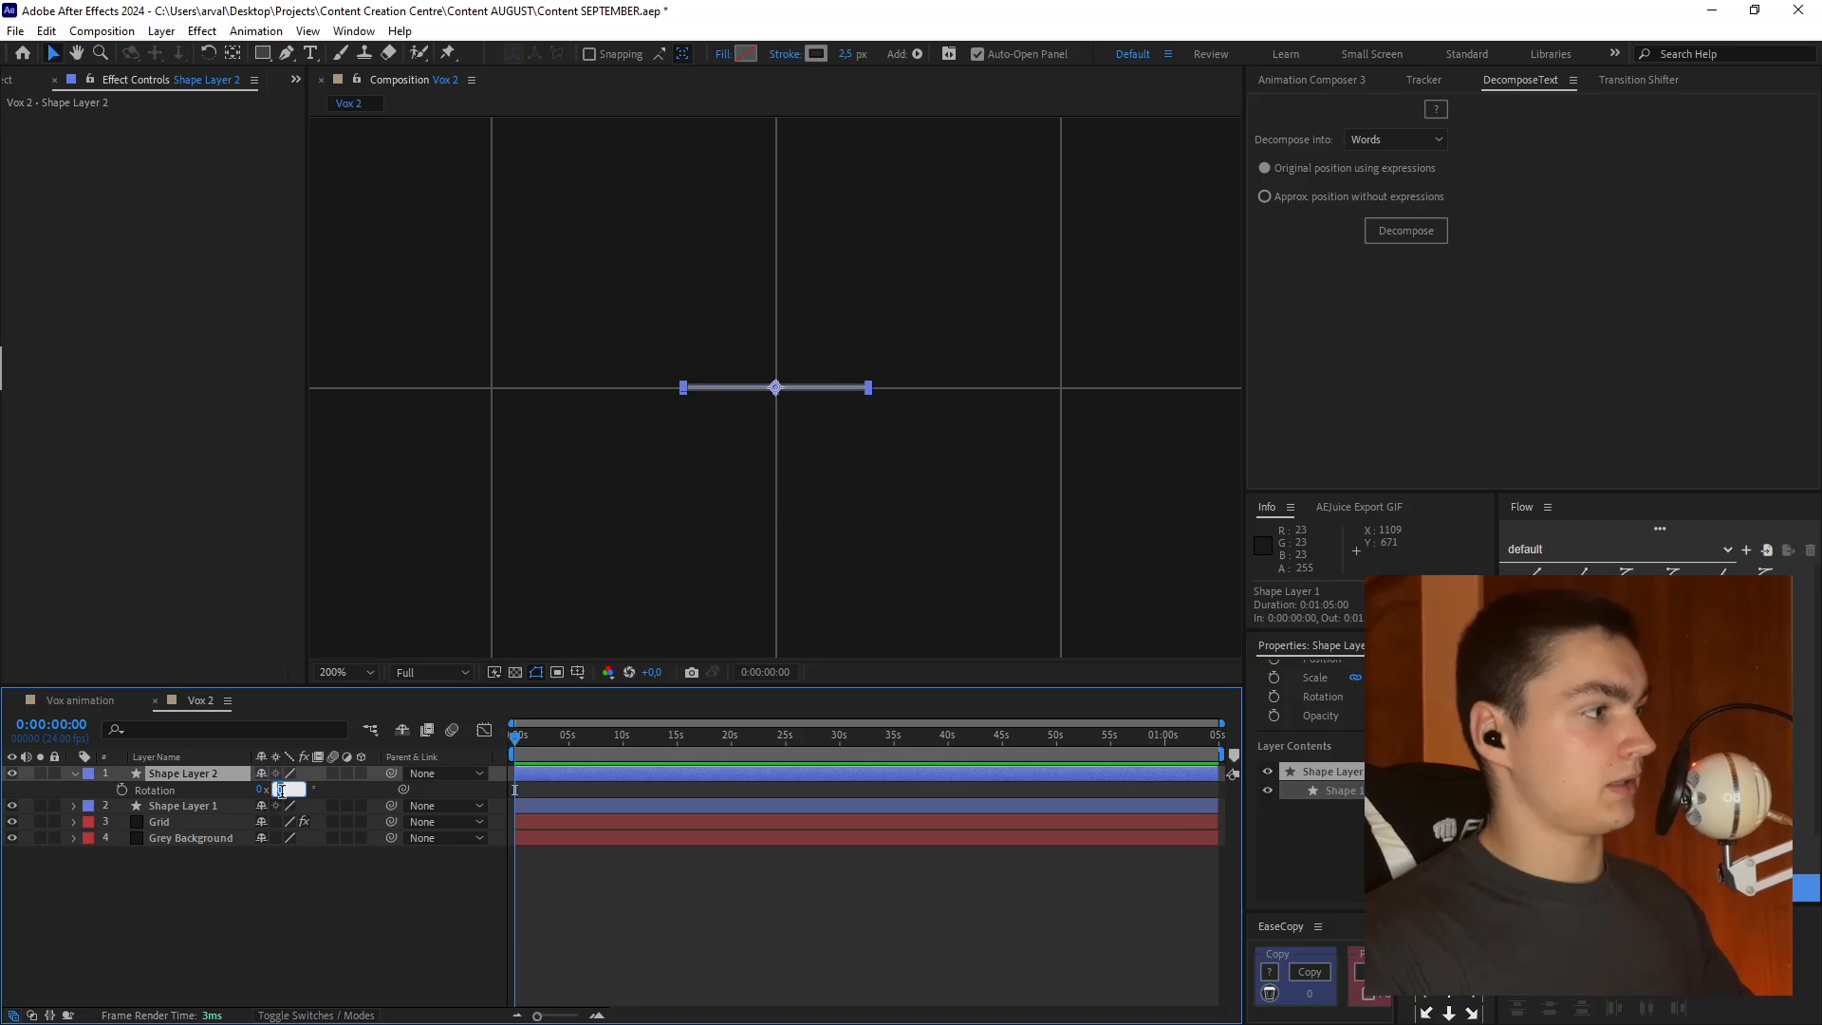
text(90)
click(618, 862)
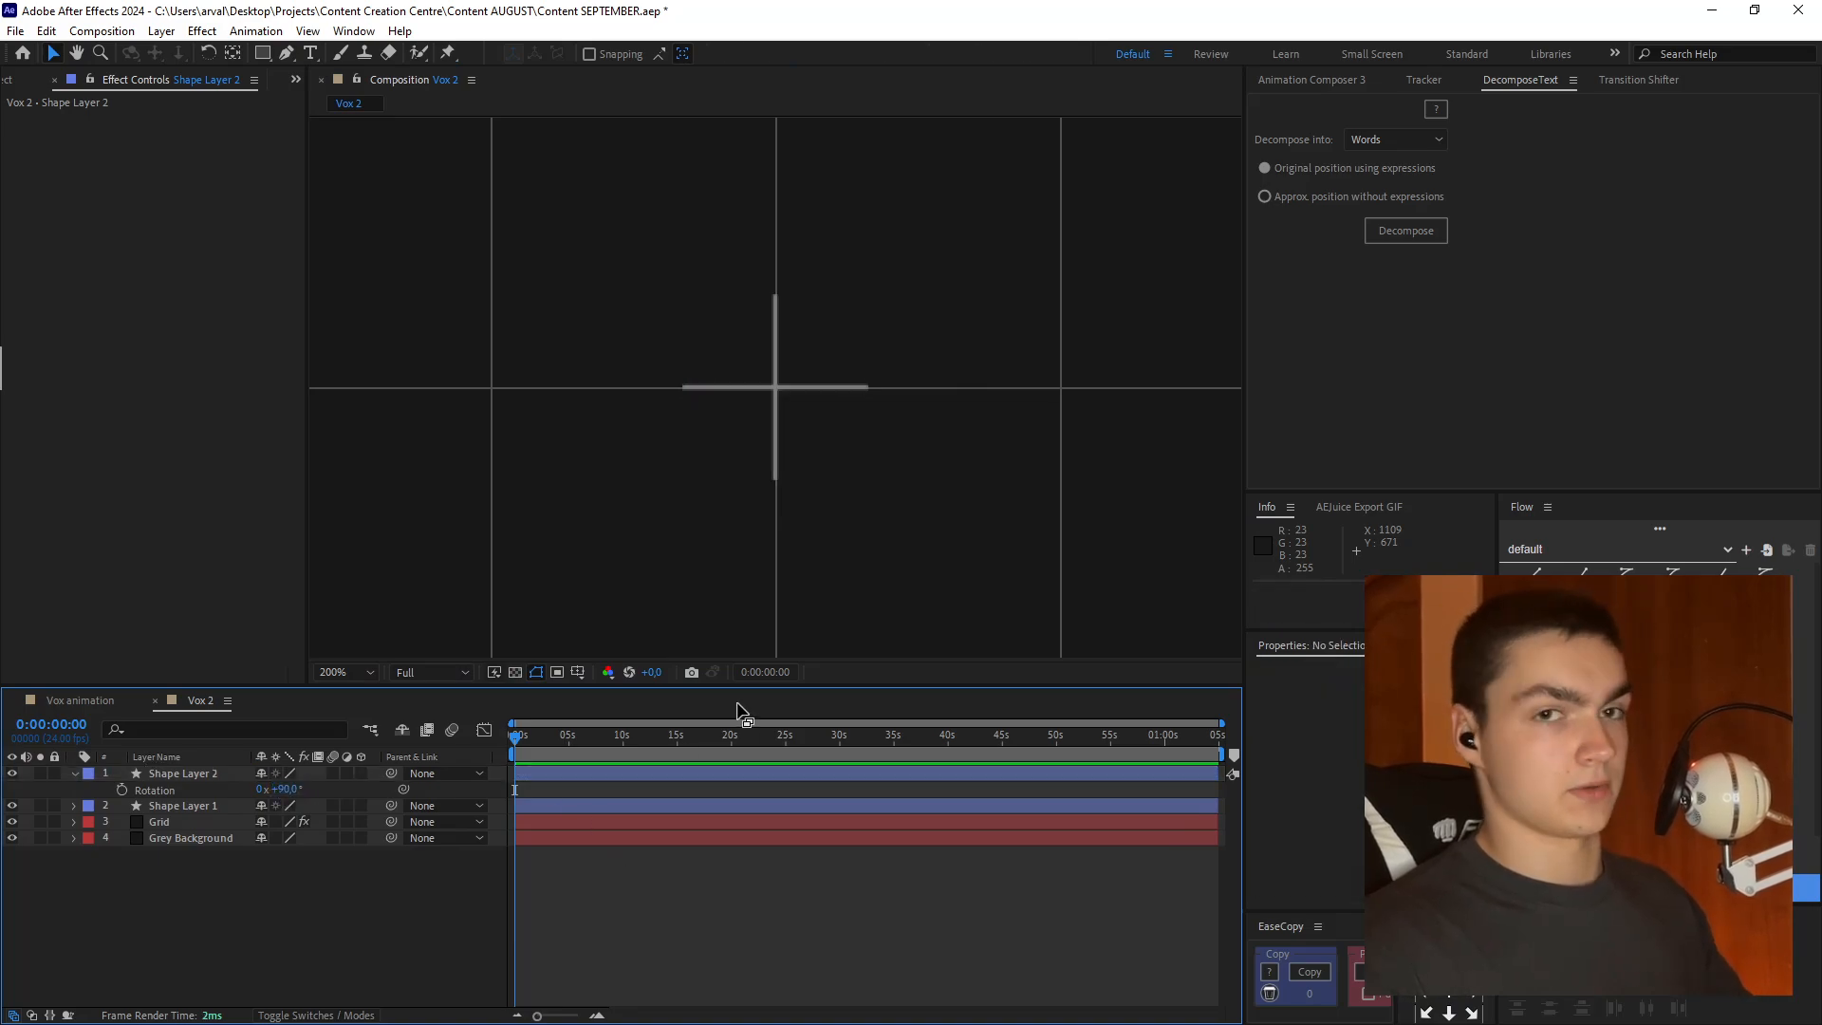
- Pre-compose the two line shape layers into a new composition named Cross
scroll(1058, 541, down, 4)
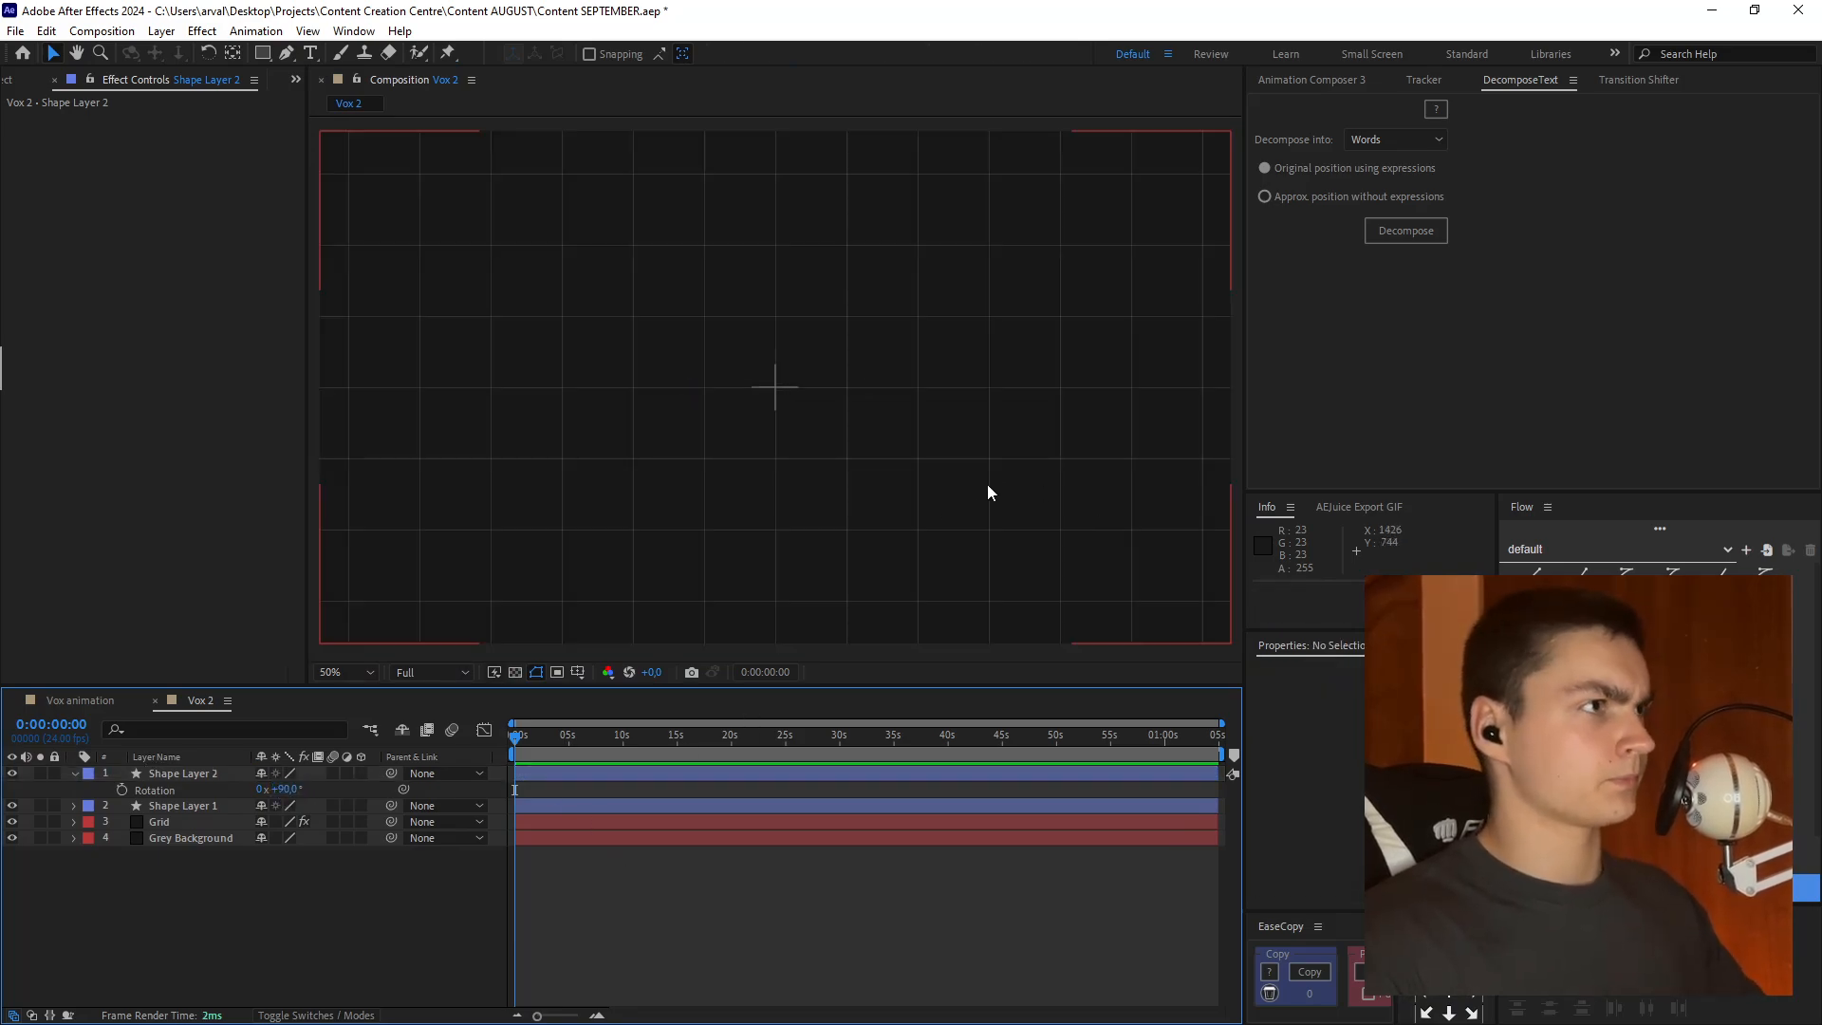
click(660, 774)
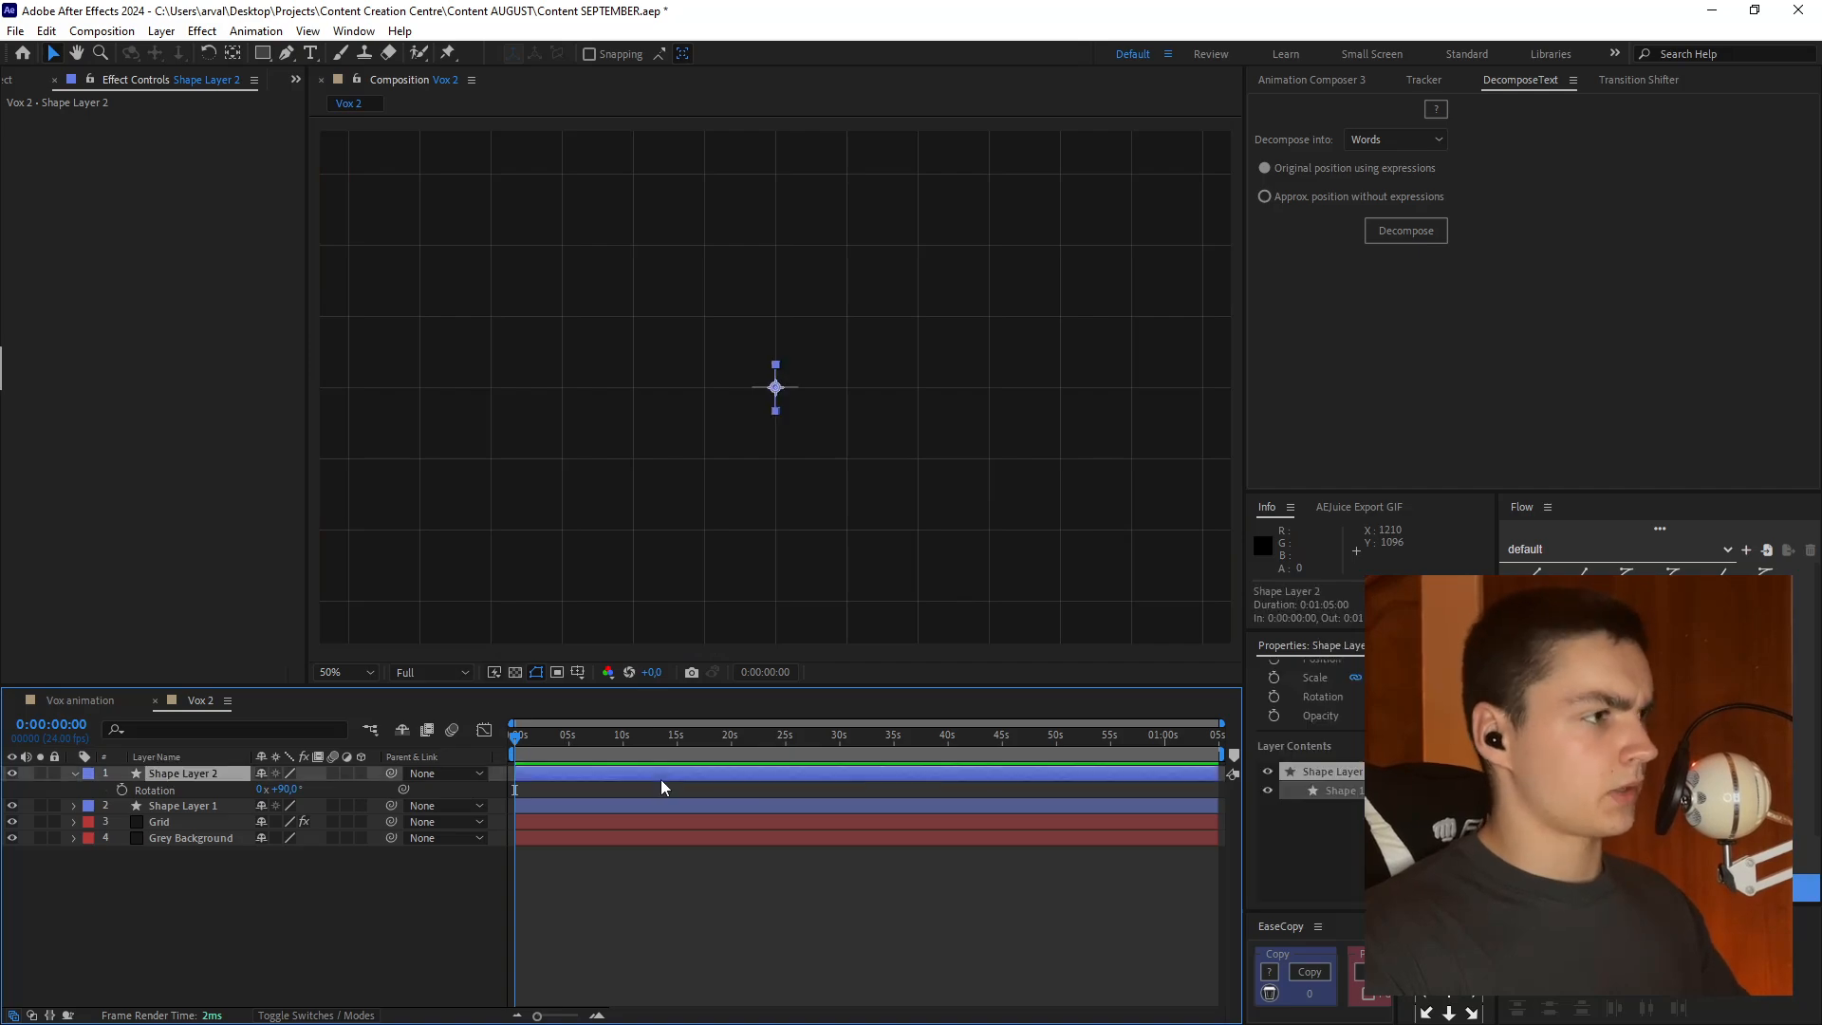
ctrl+click(665, 806)
key(ctrl+shift+c)
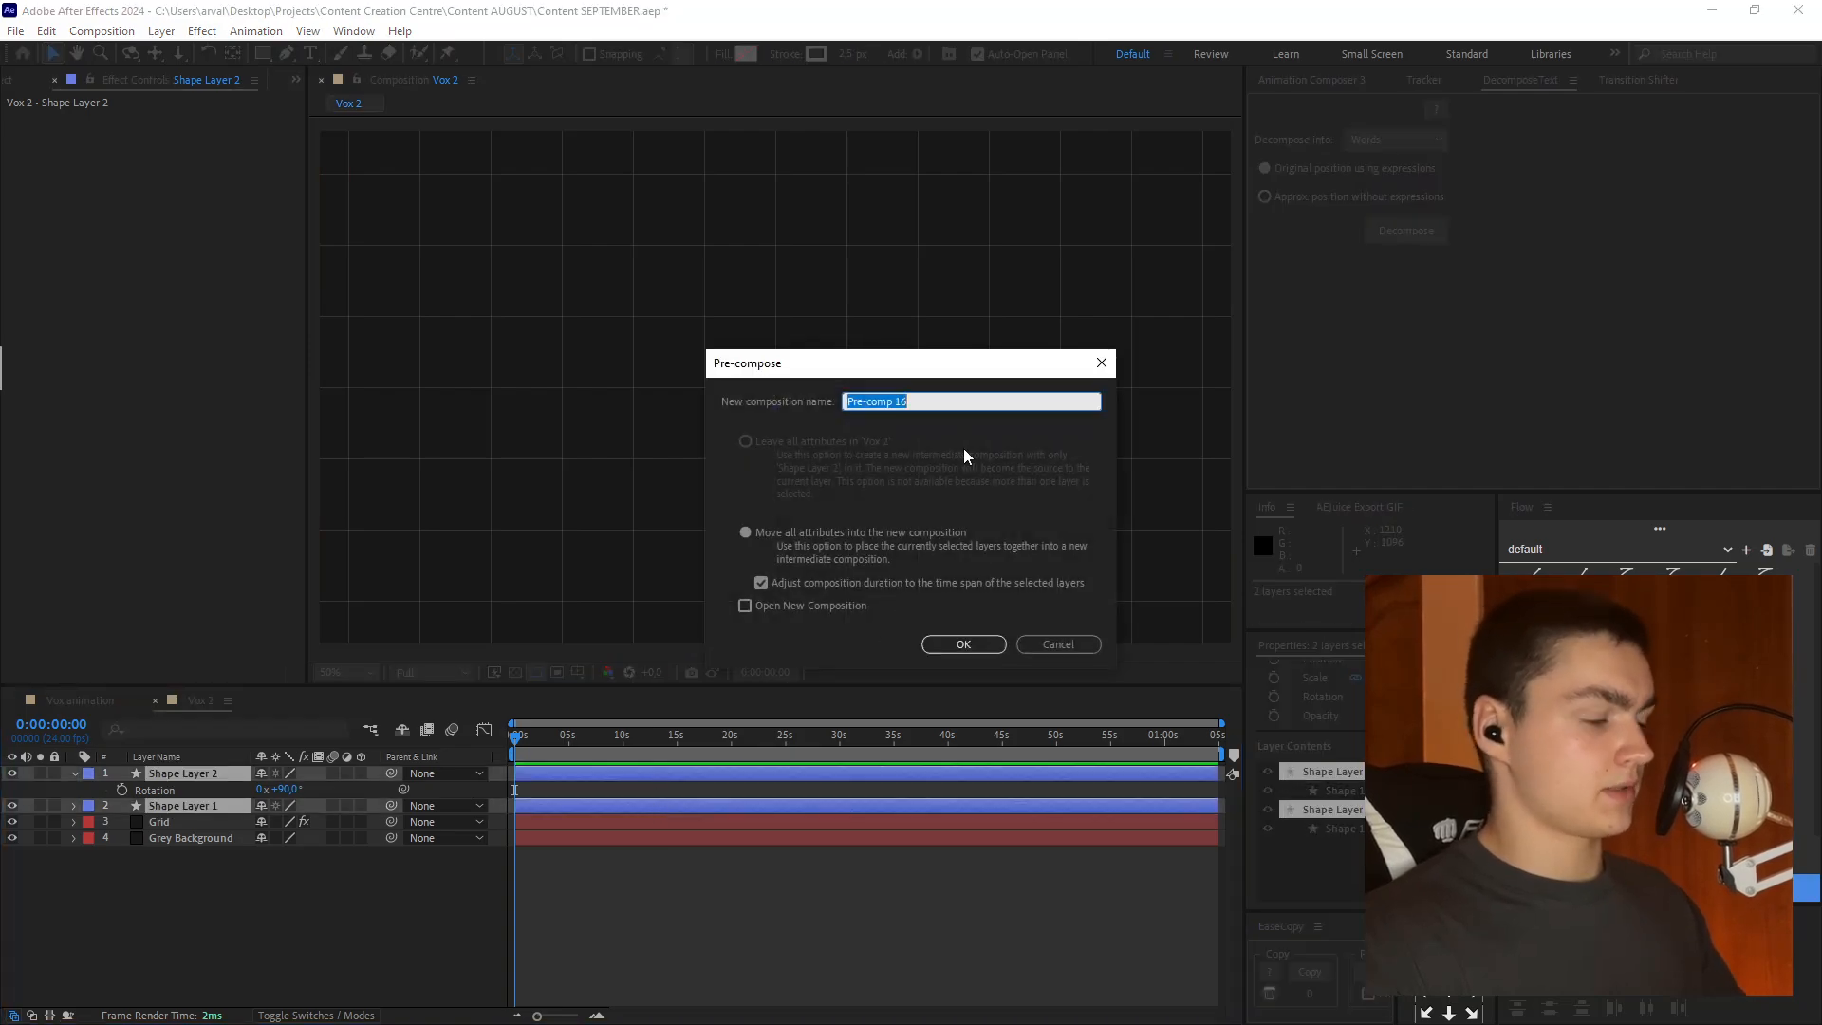
text(Cross)
key(Return)
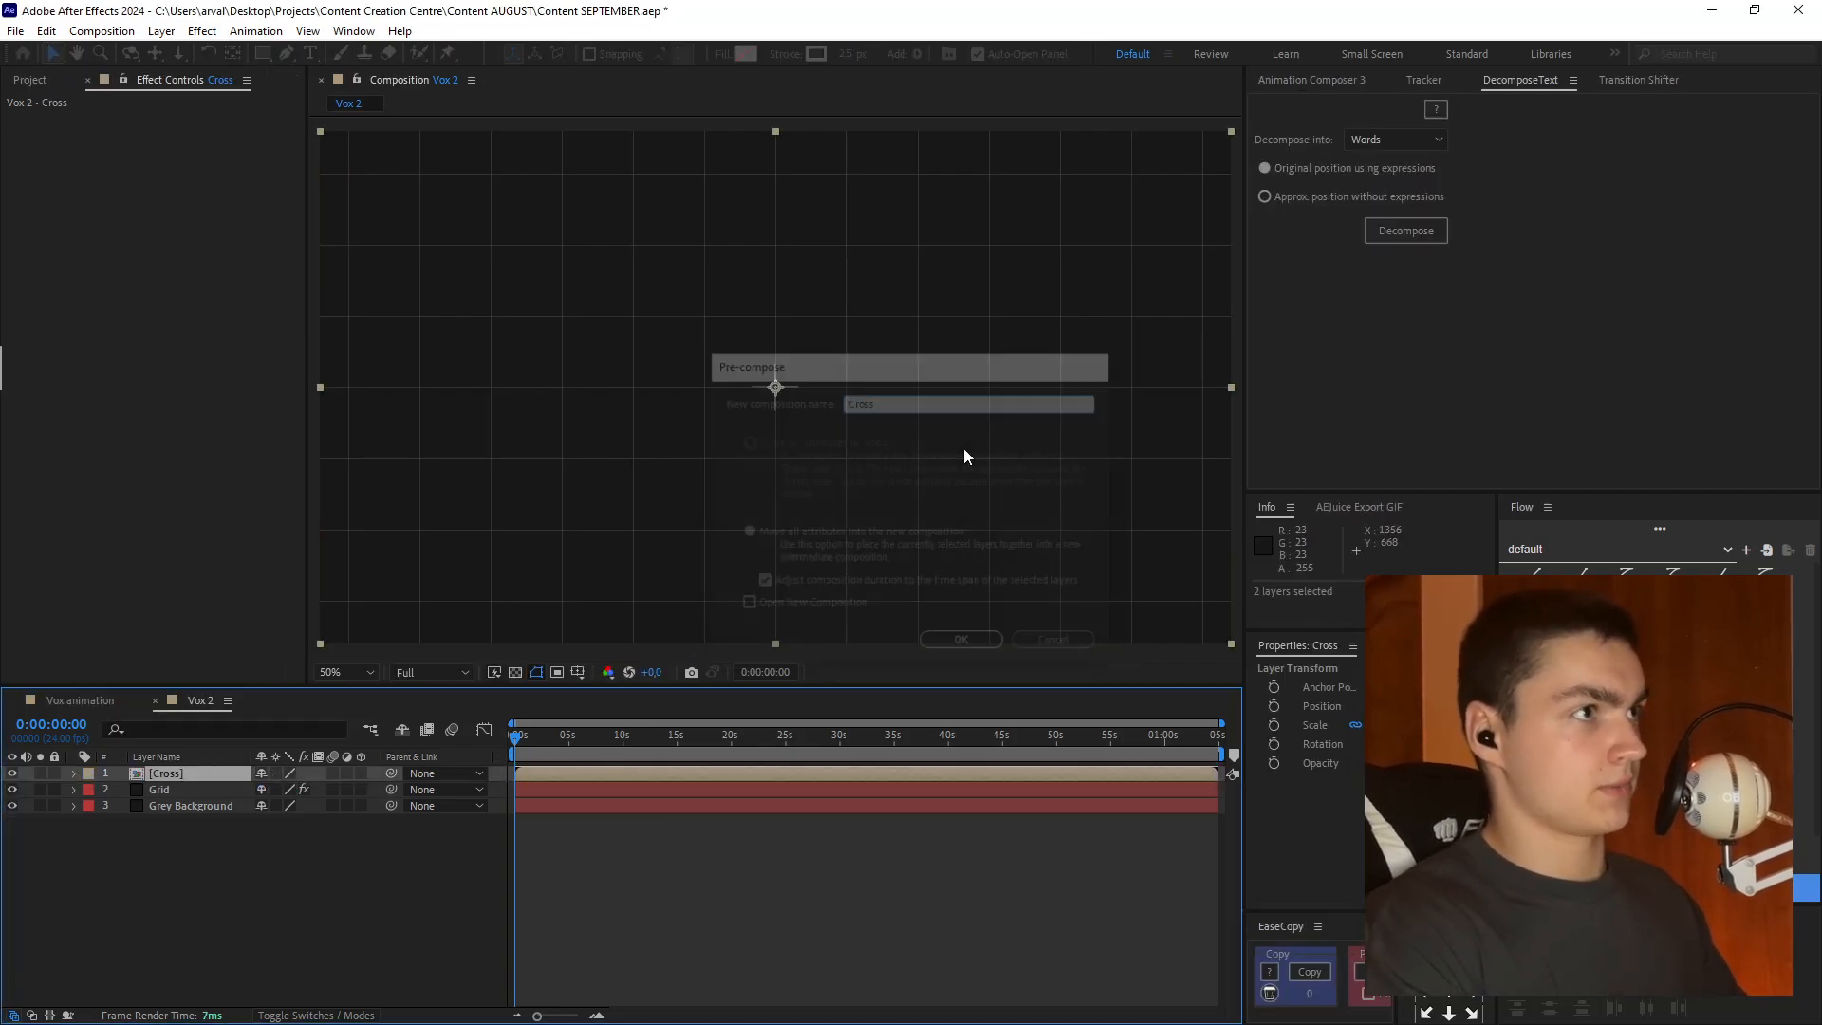
key(ctrl+d)
drag(558, 774, 672, 696)
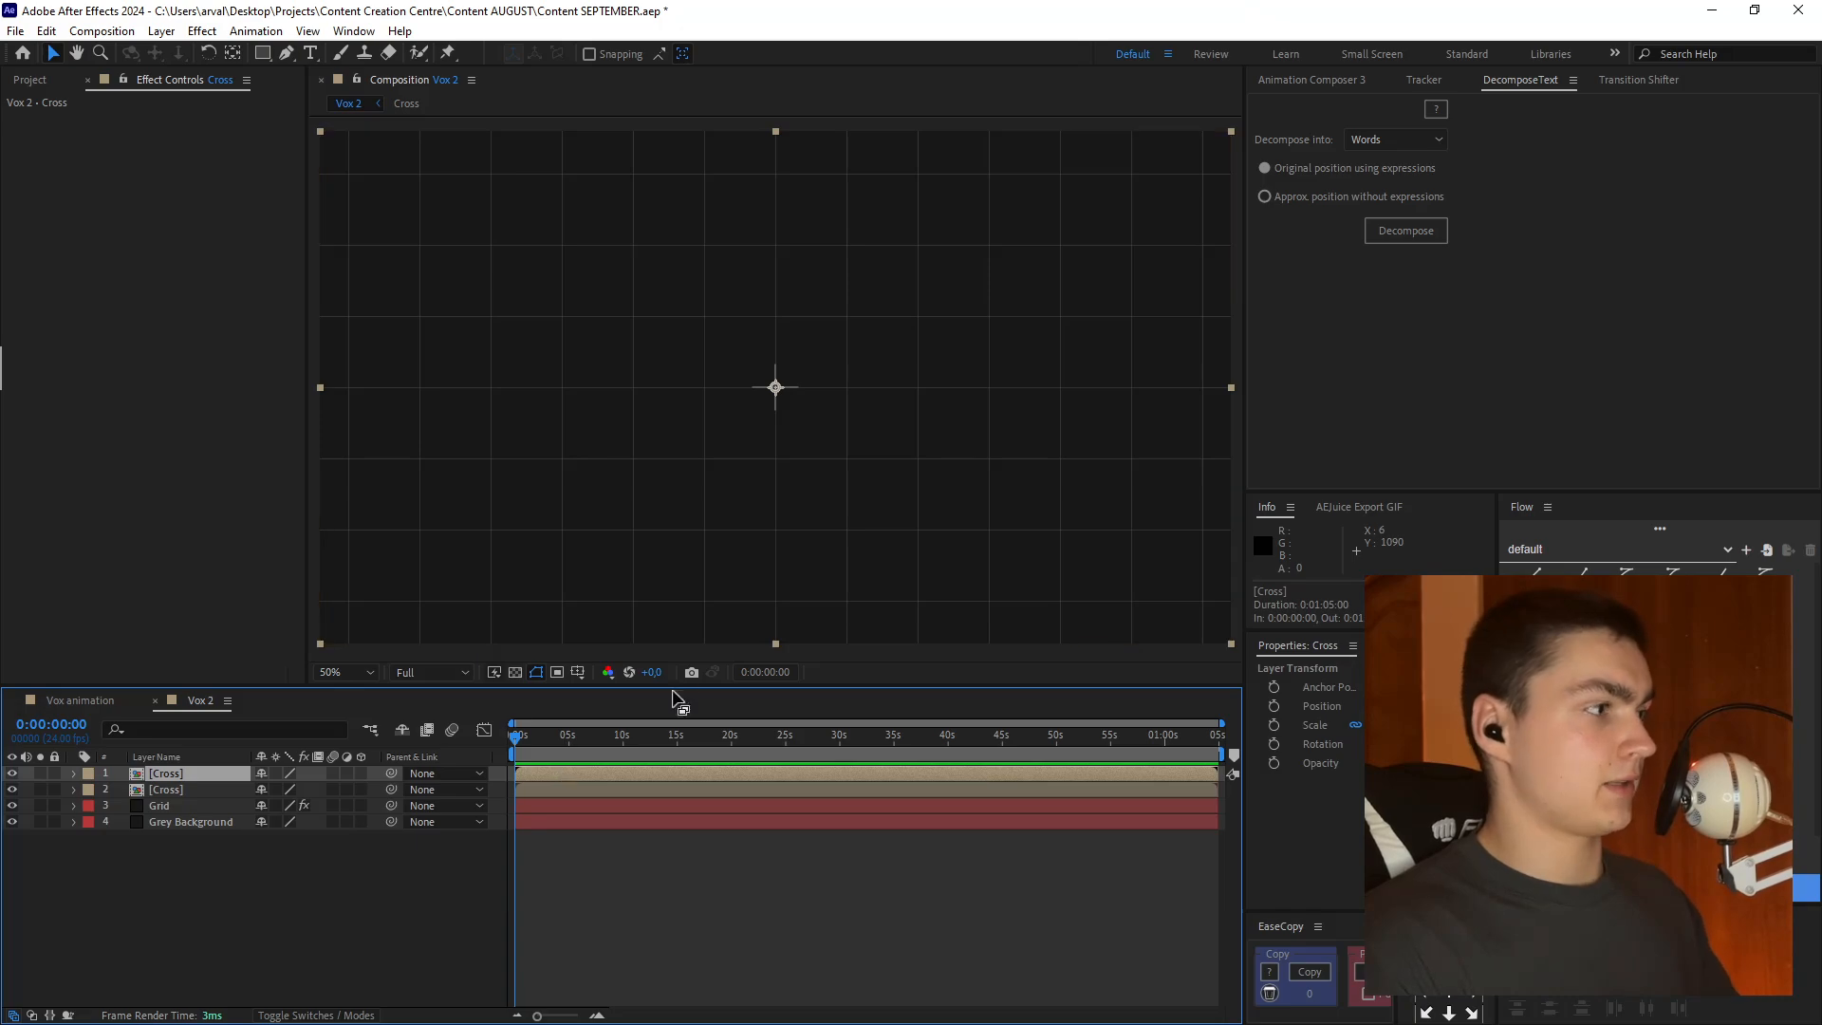
key(Delete)
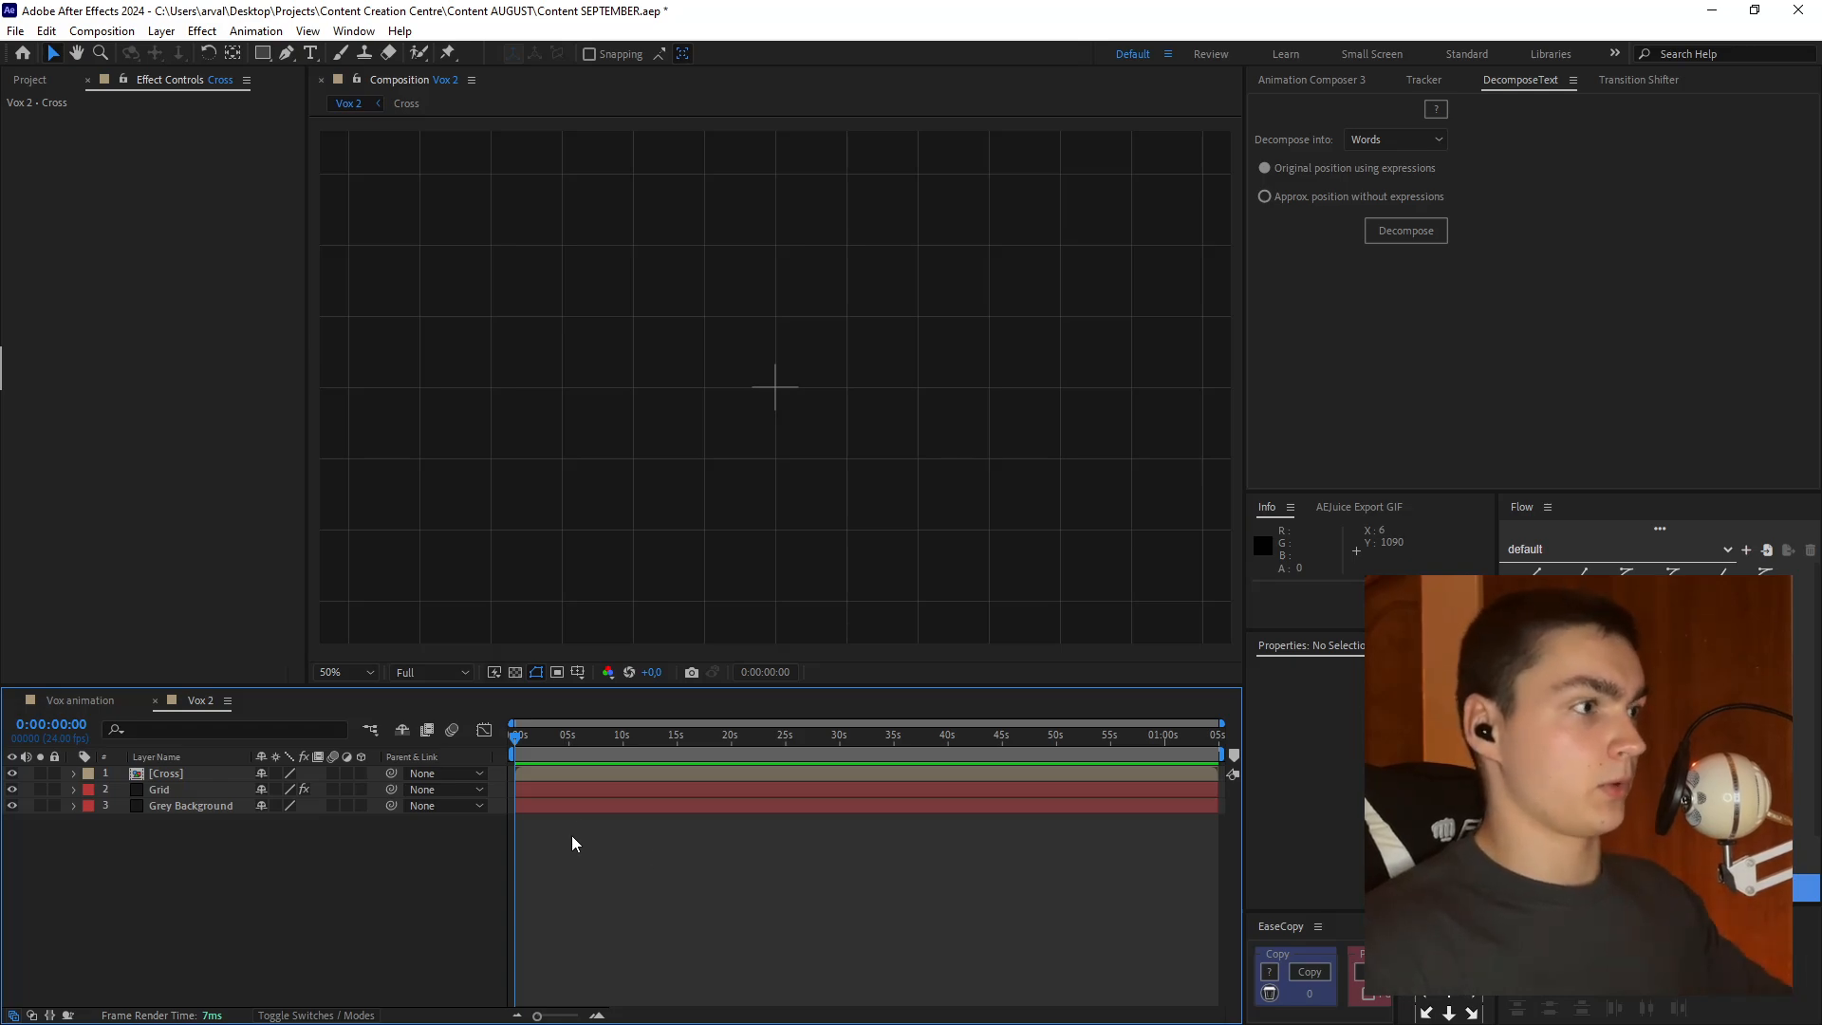
- Duplicate the Cross layer in the Vox 2 composition
click(575, 776)
key(ctrl+d)
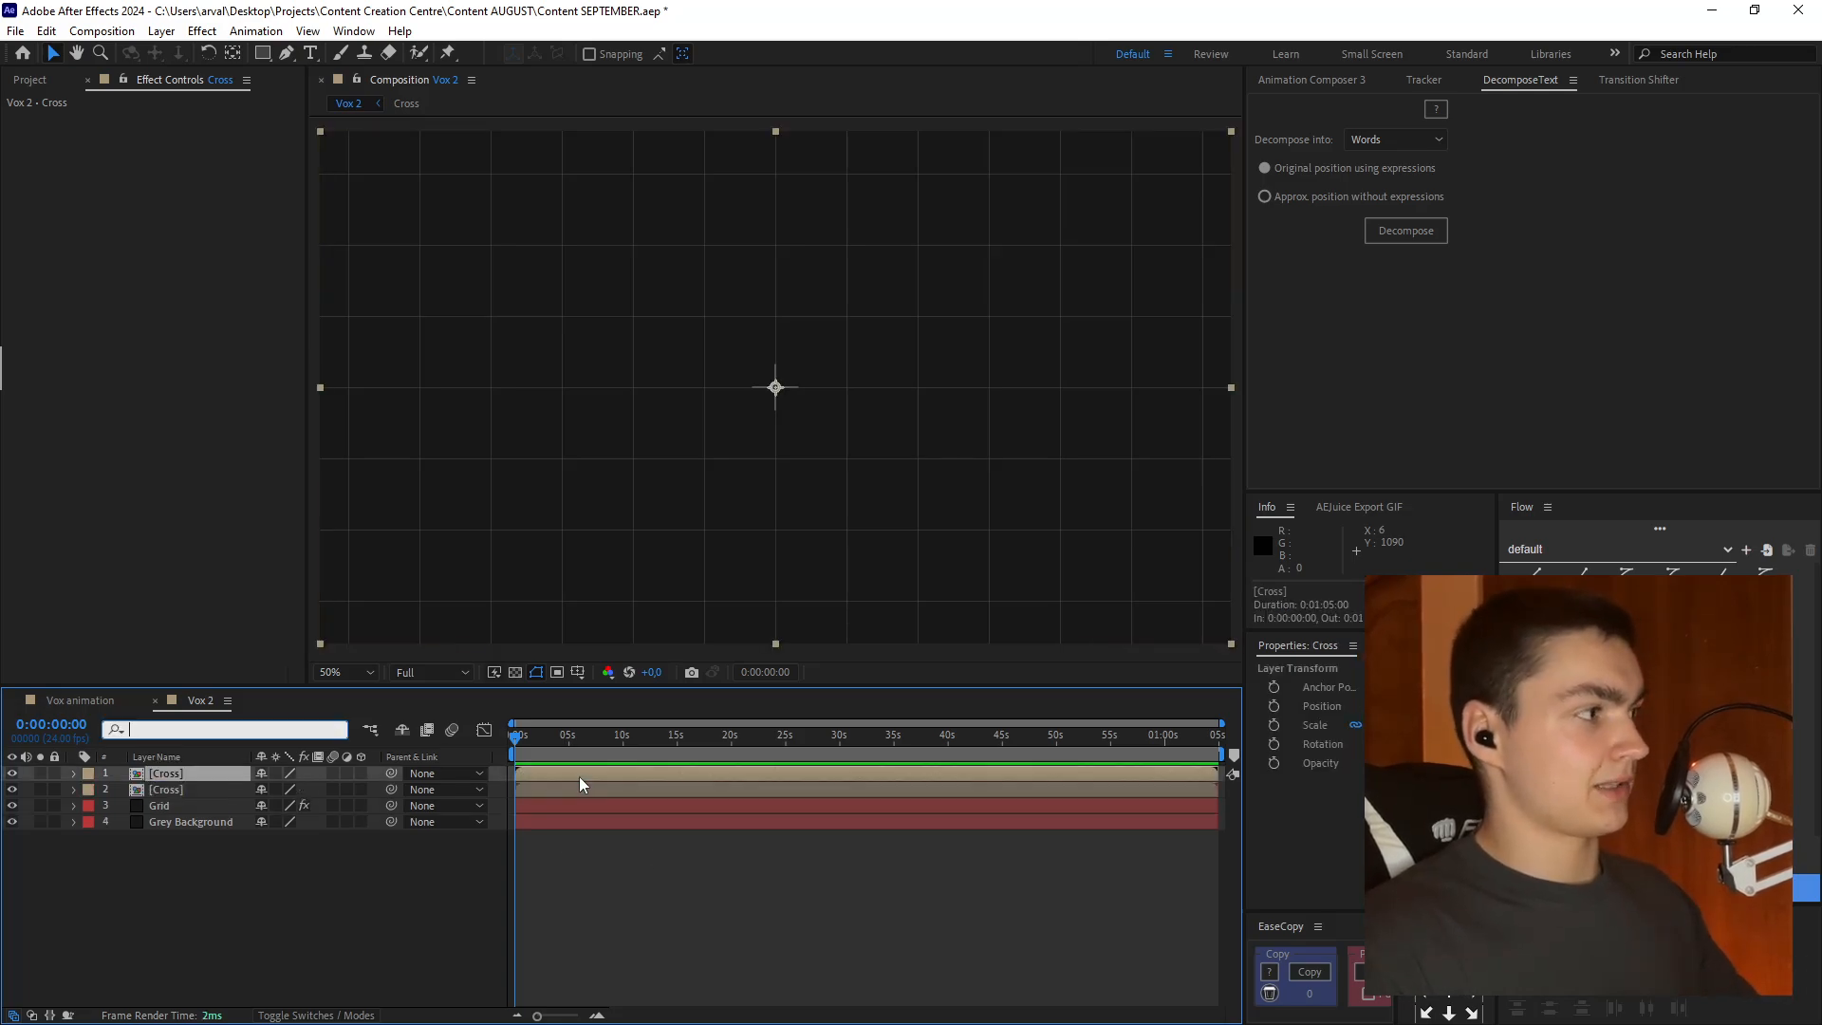
click(423, 955)
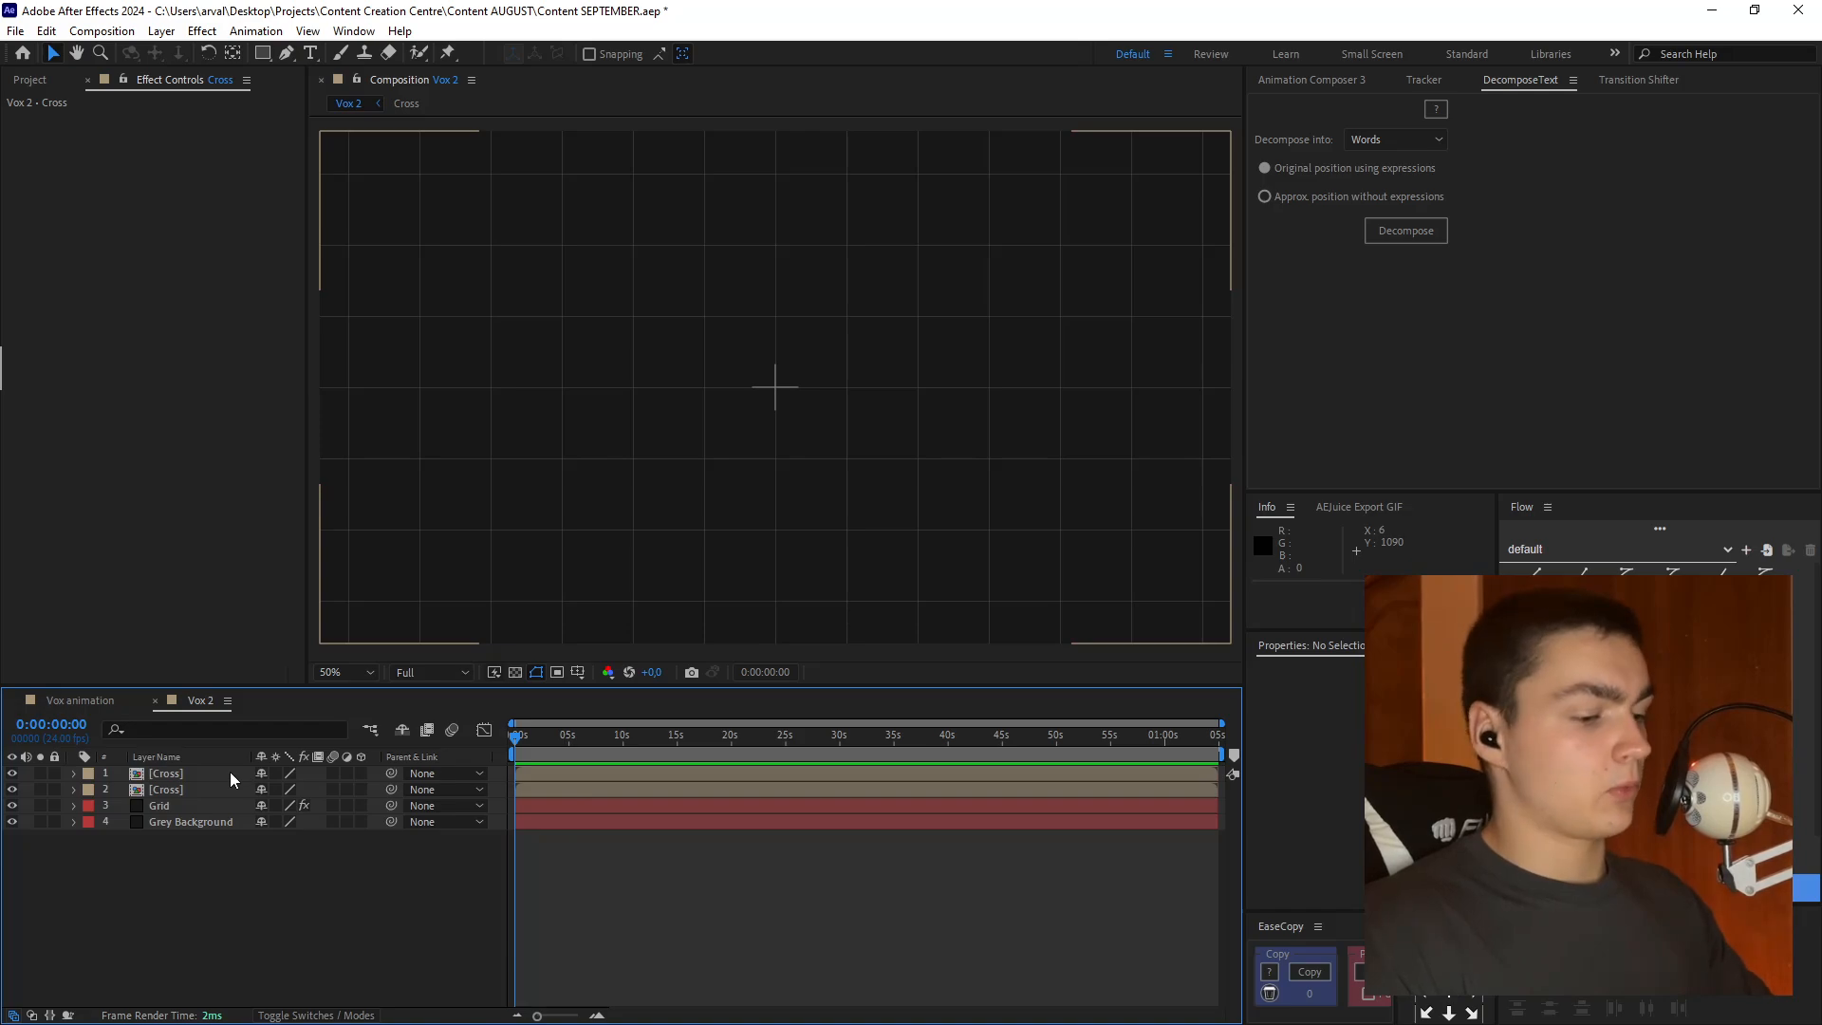
- Try to offset the duplicated Cross layer by +150 in X, matching the grid width
click(191, 805)
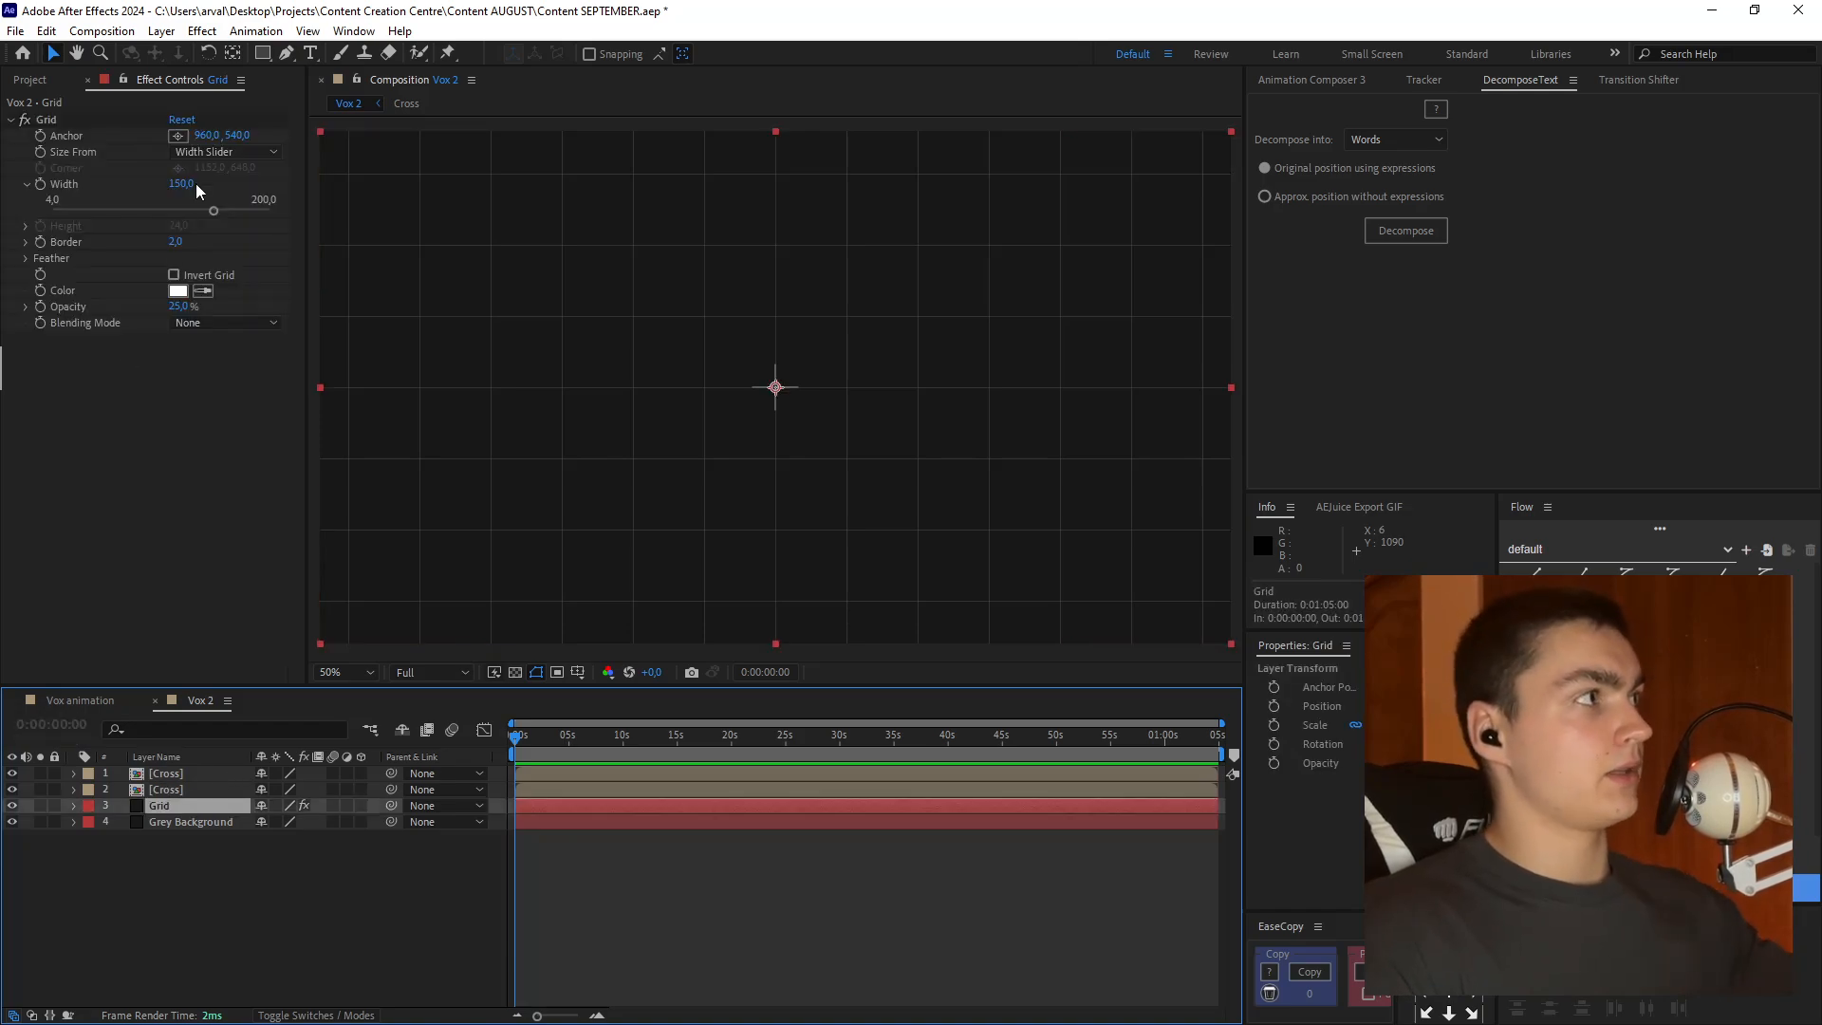
click(167, 769)
key(p)
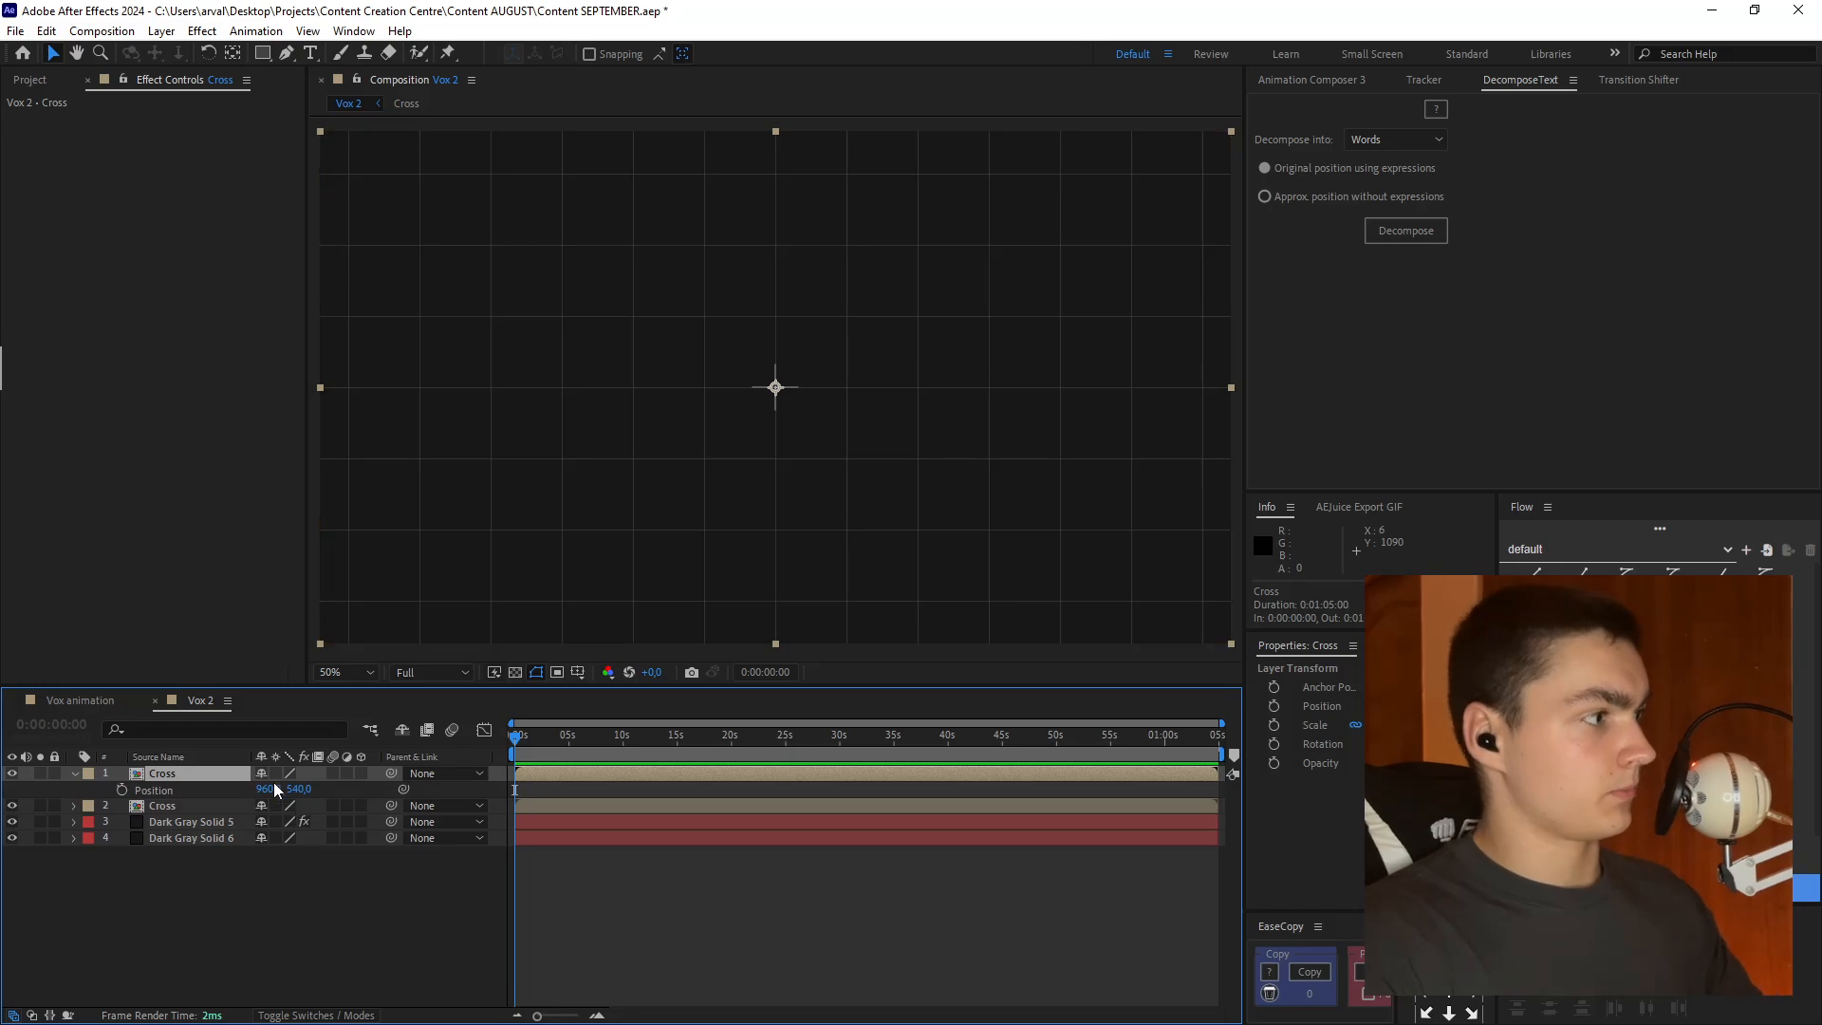
click(276, 788)
click(284, 789)
text(+1)
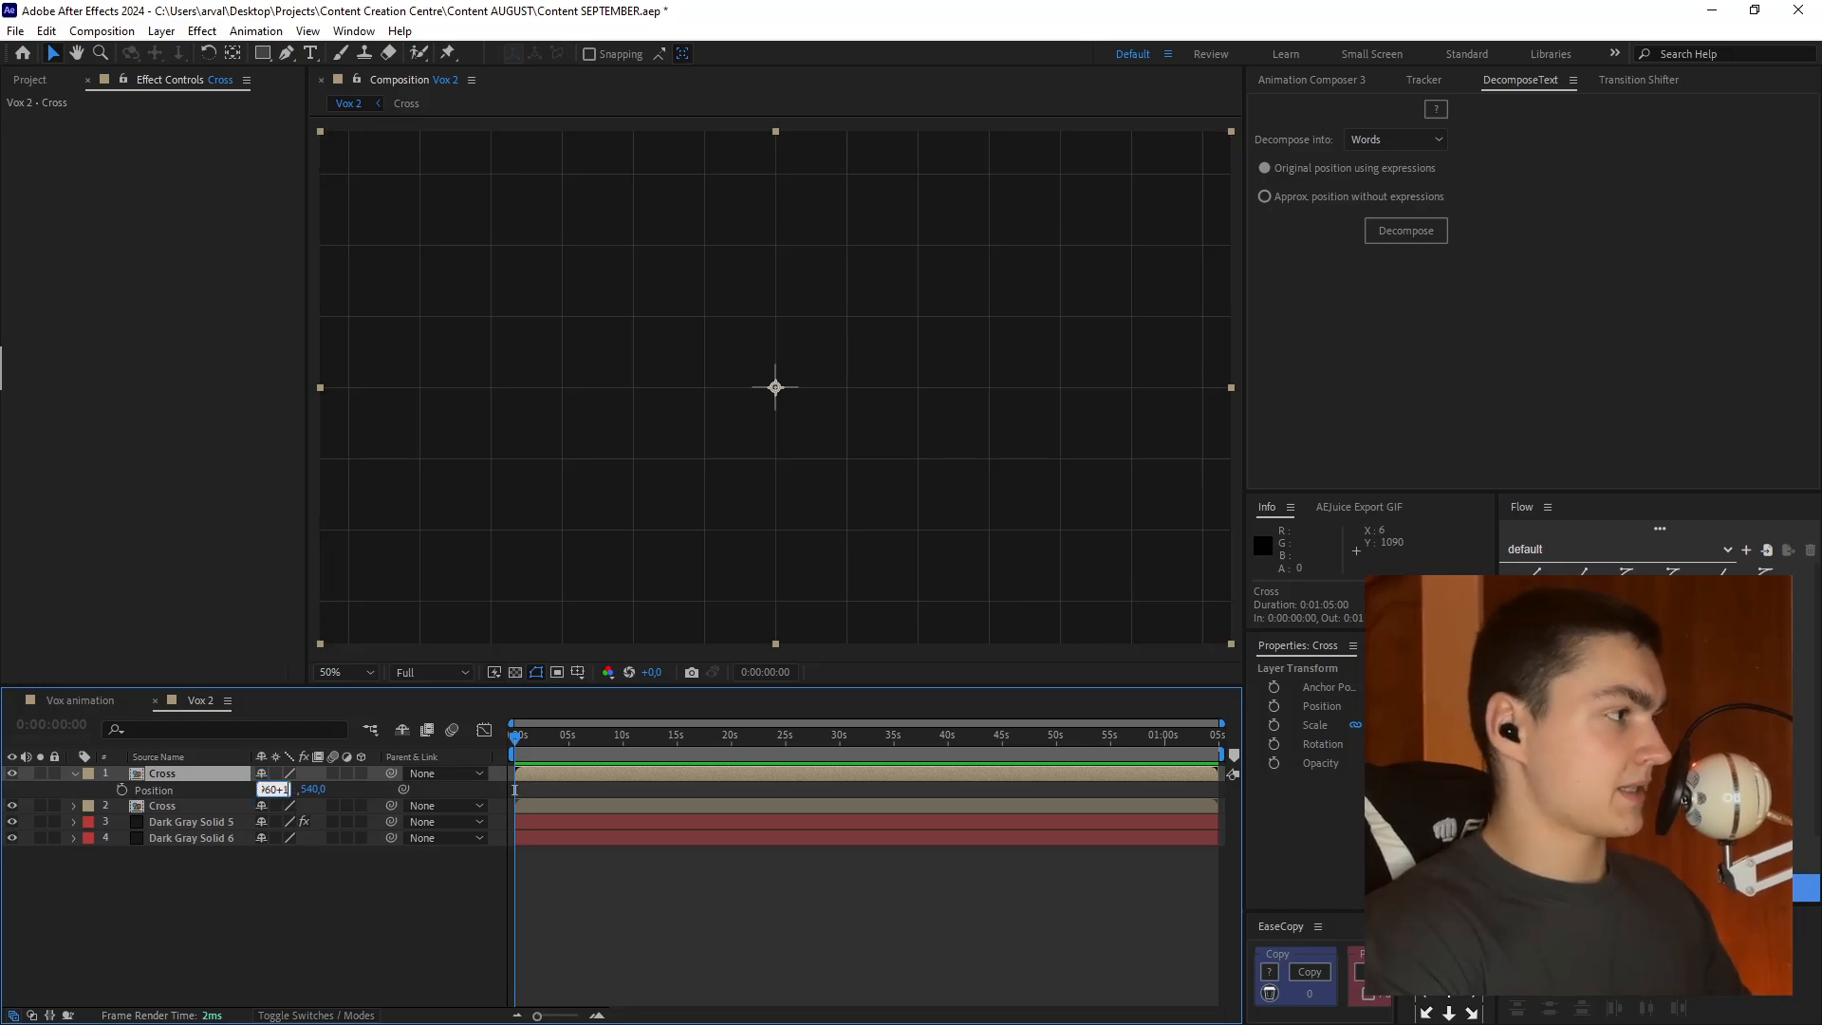
text(50)
key(Return)
click(663, 921)
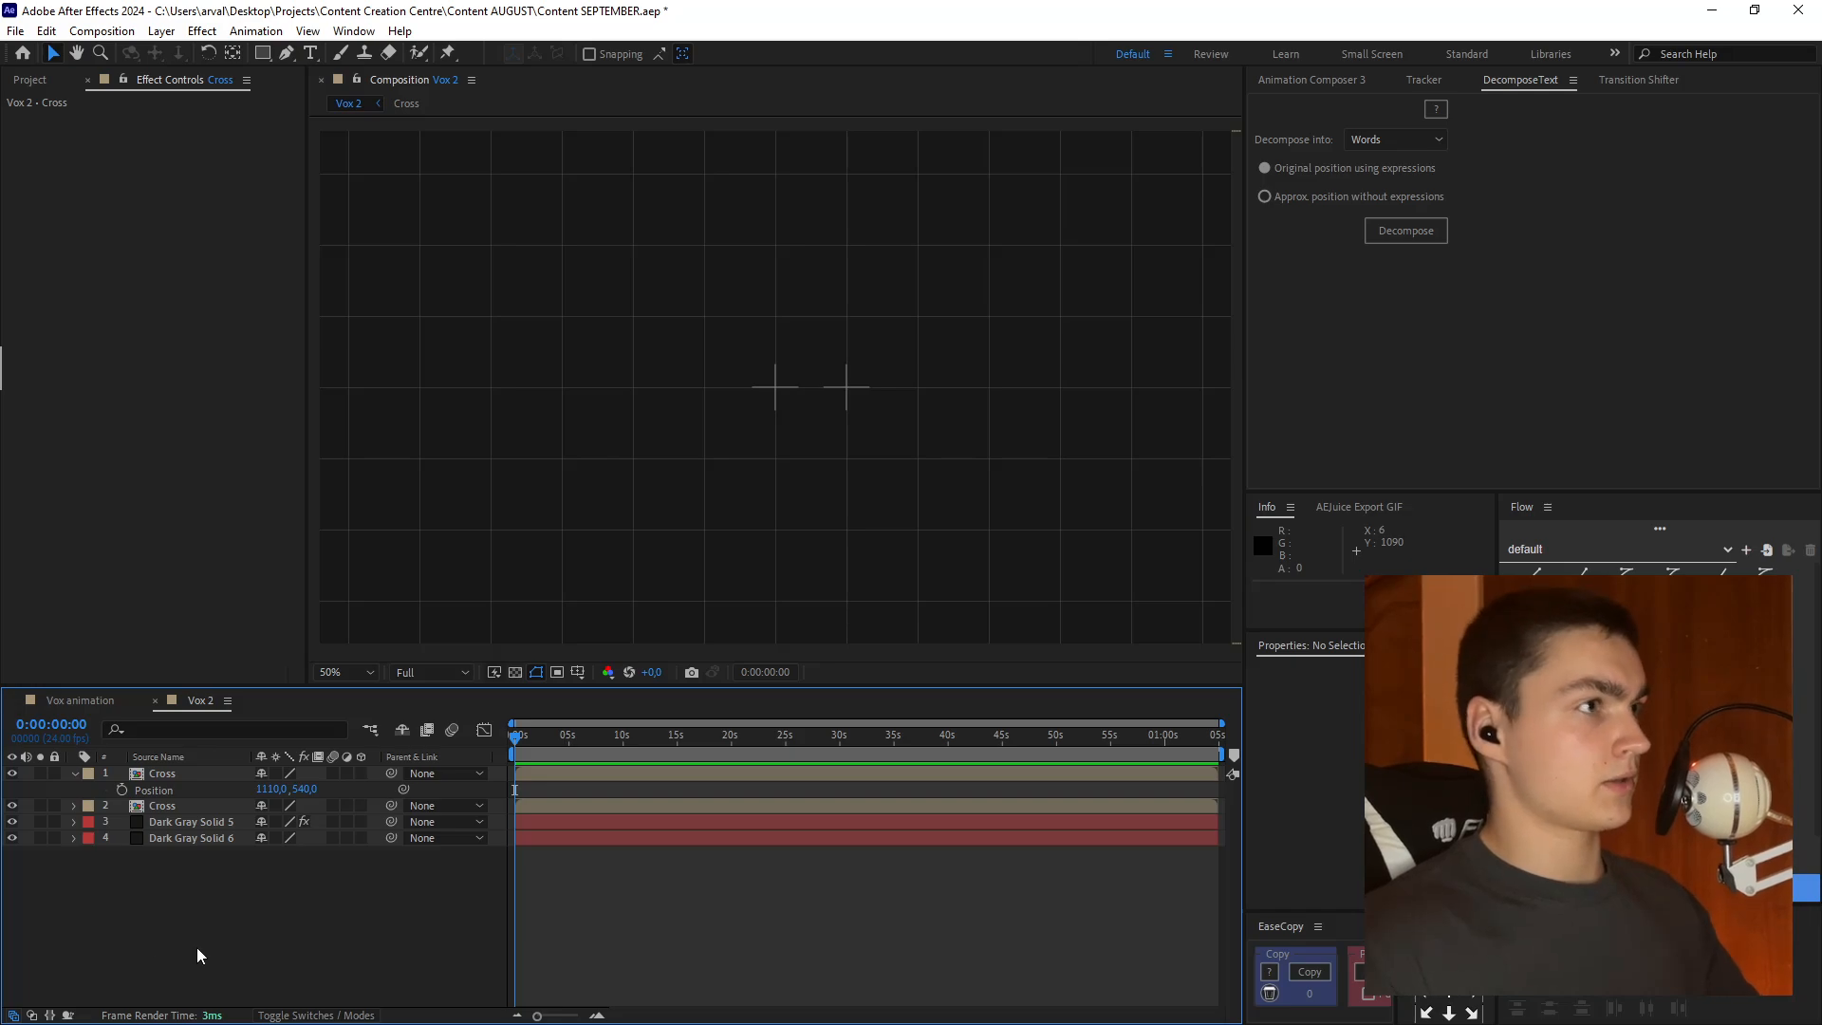
key(ctrl+z)
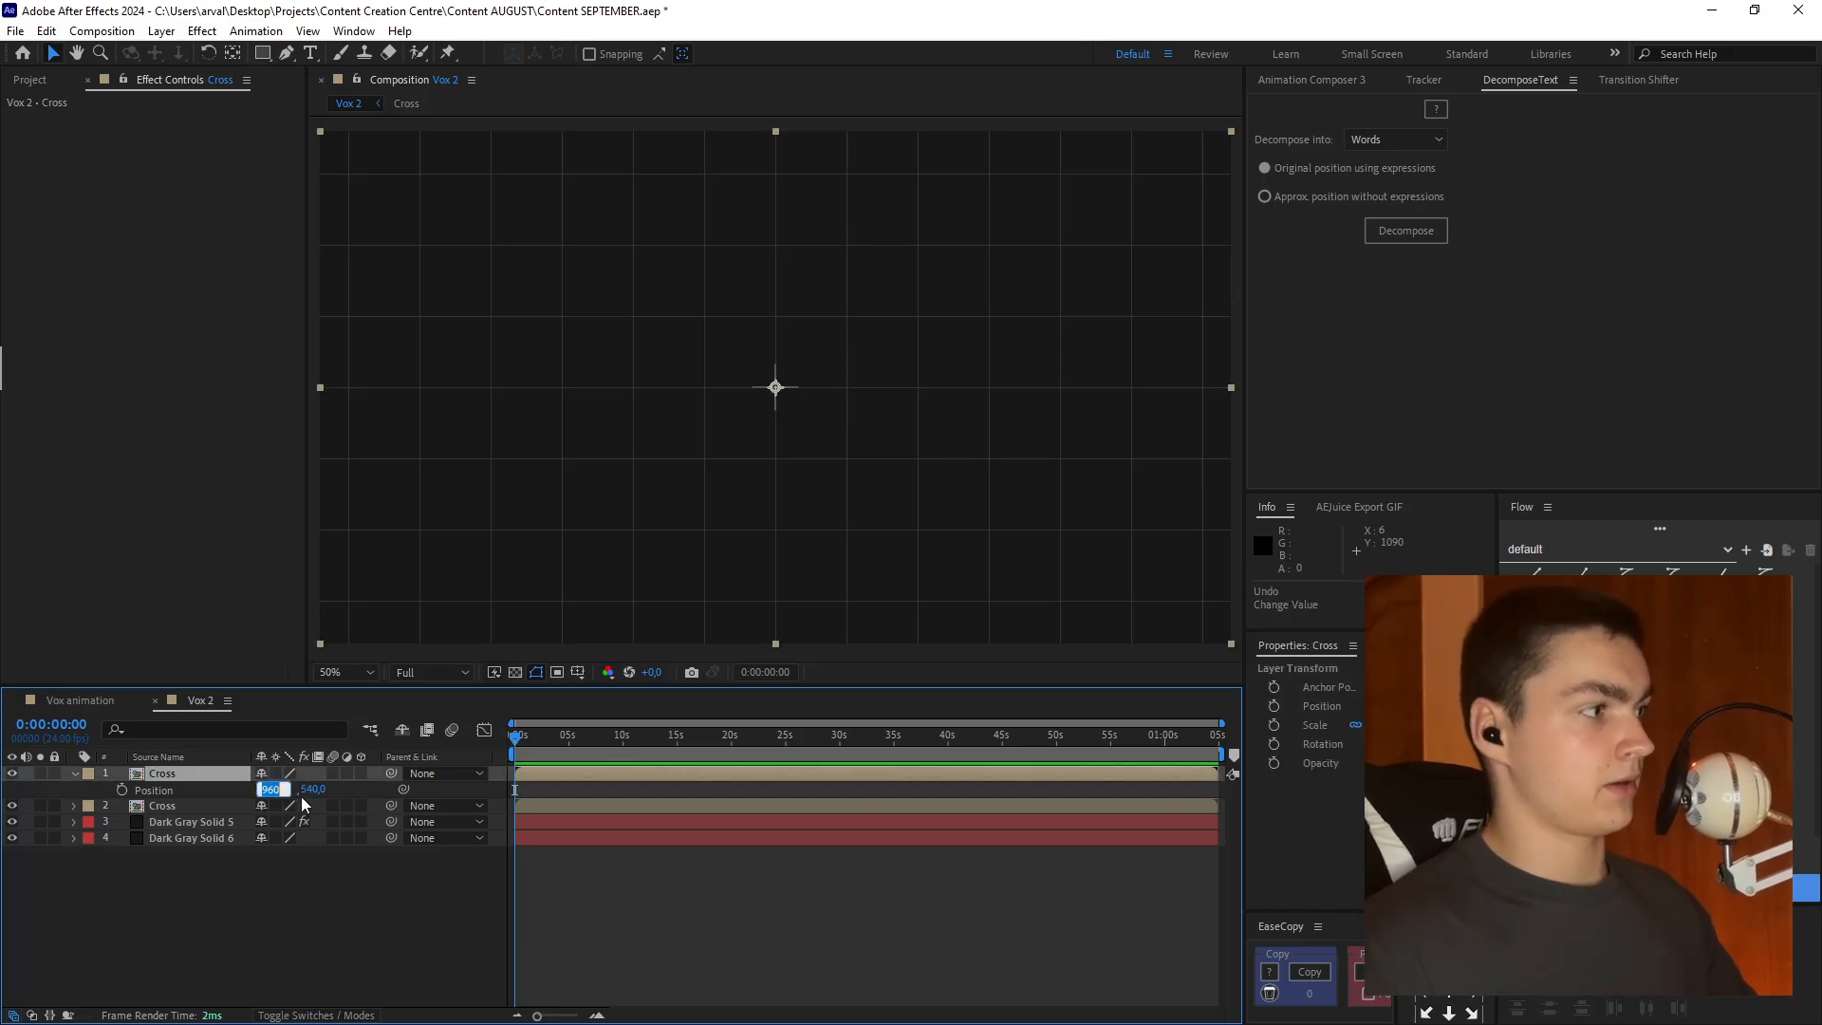
- Offset the X position of the duplicated Cross layer by +450
text(+)
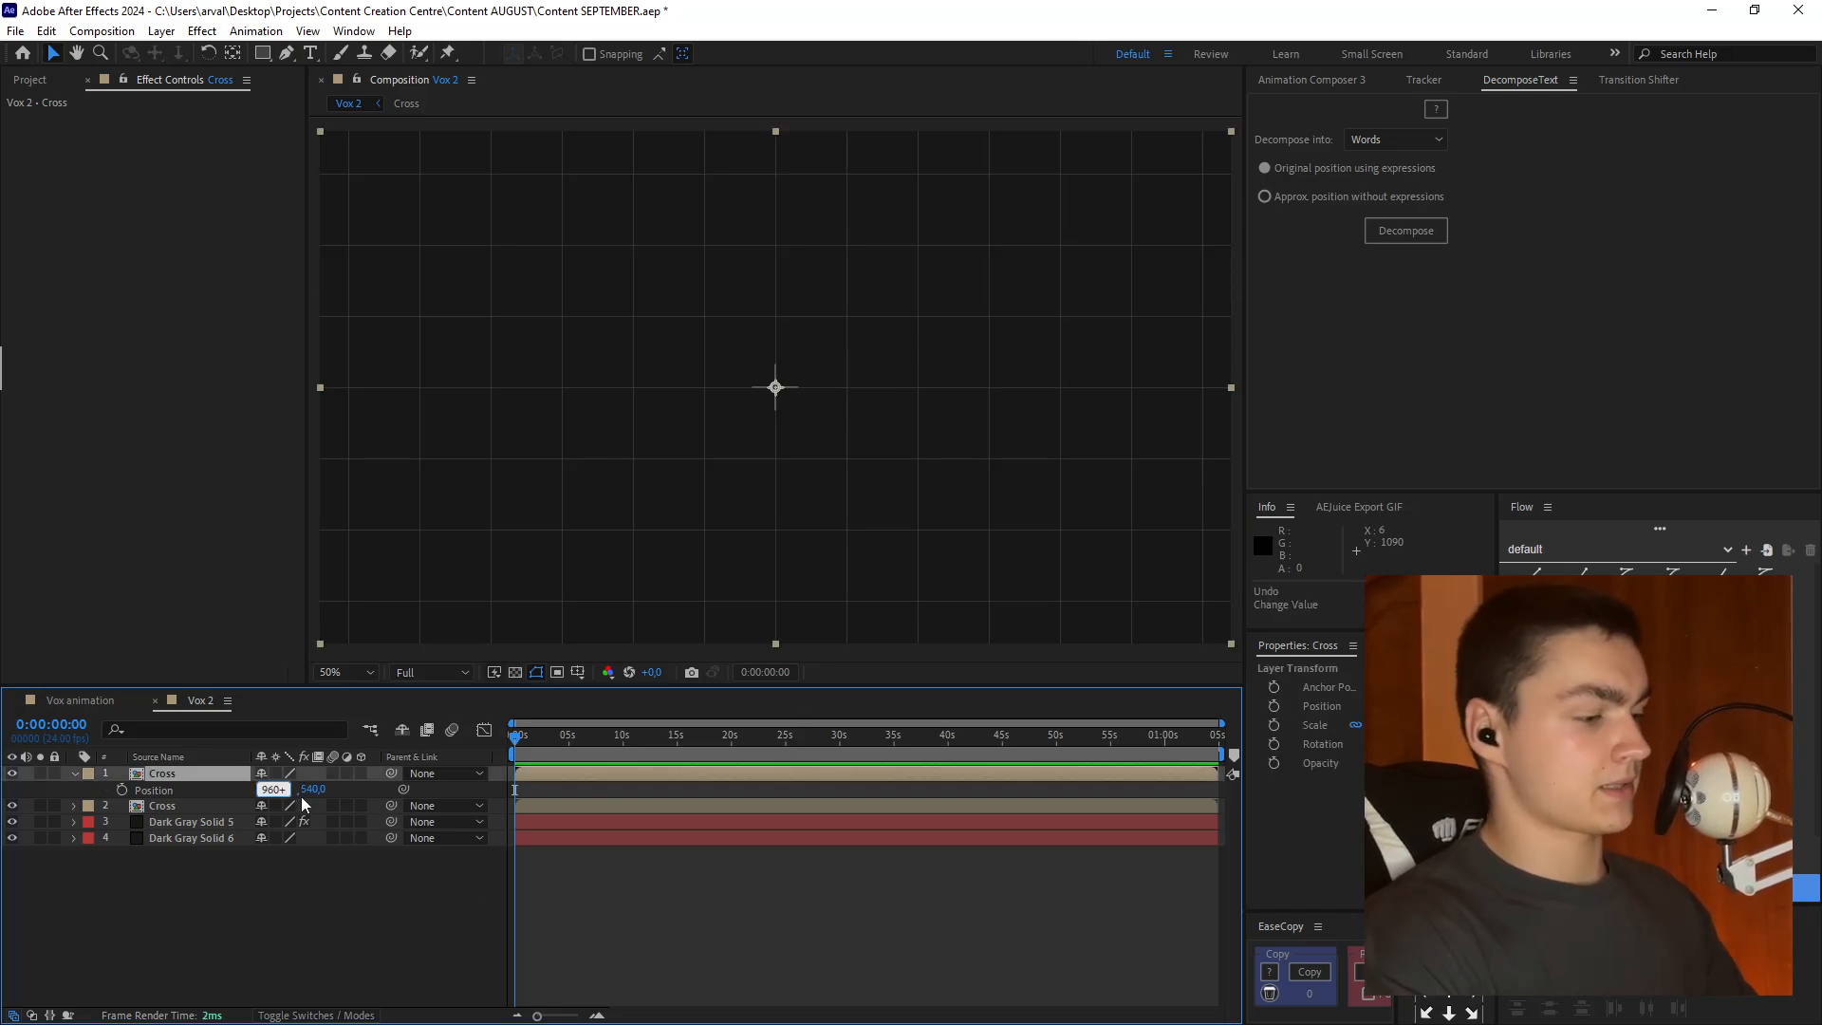
text(450)
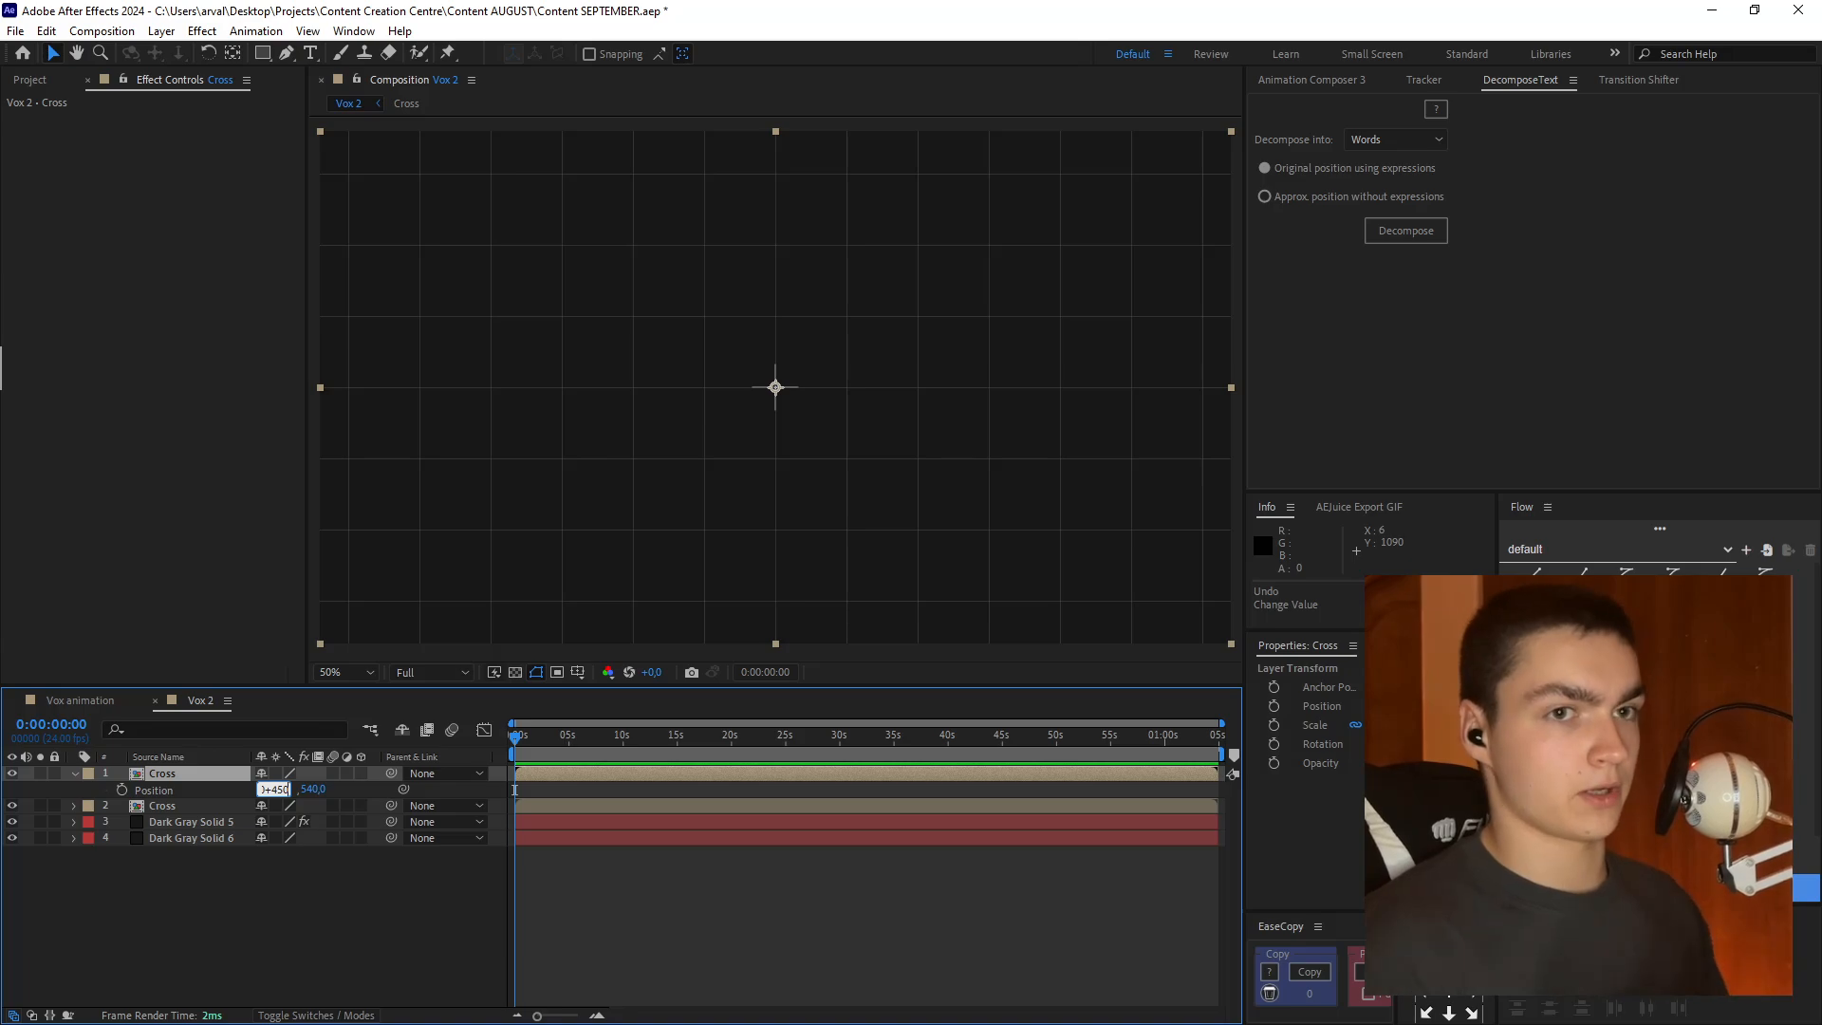
key(Return)
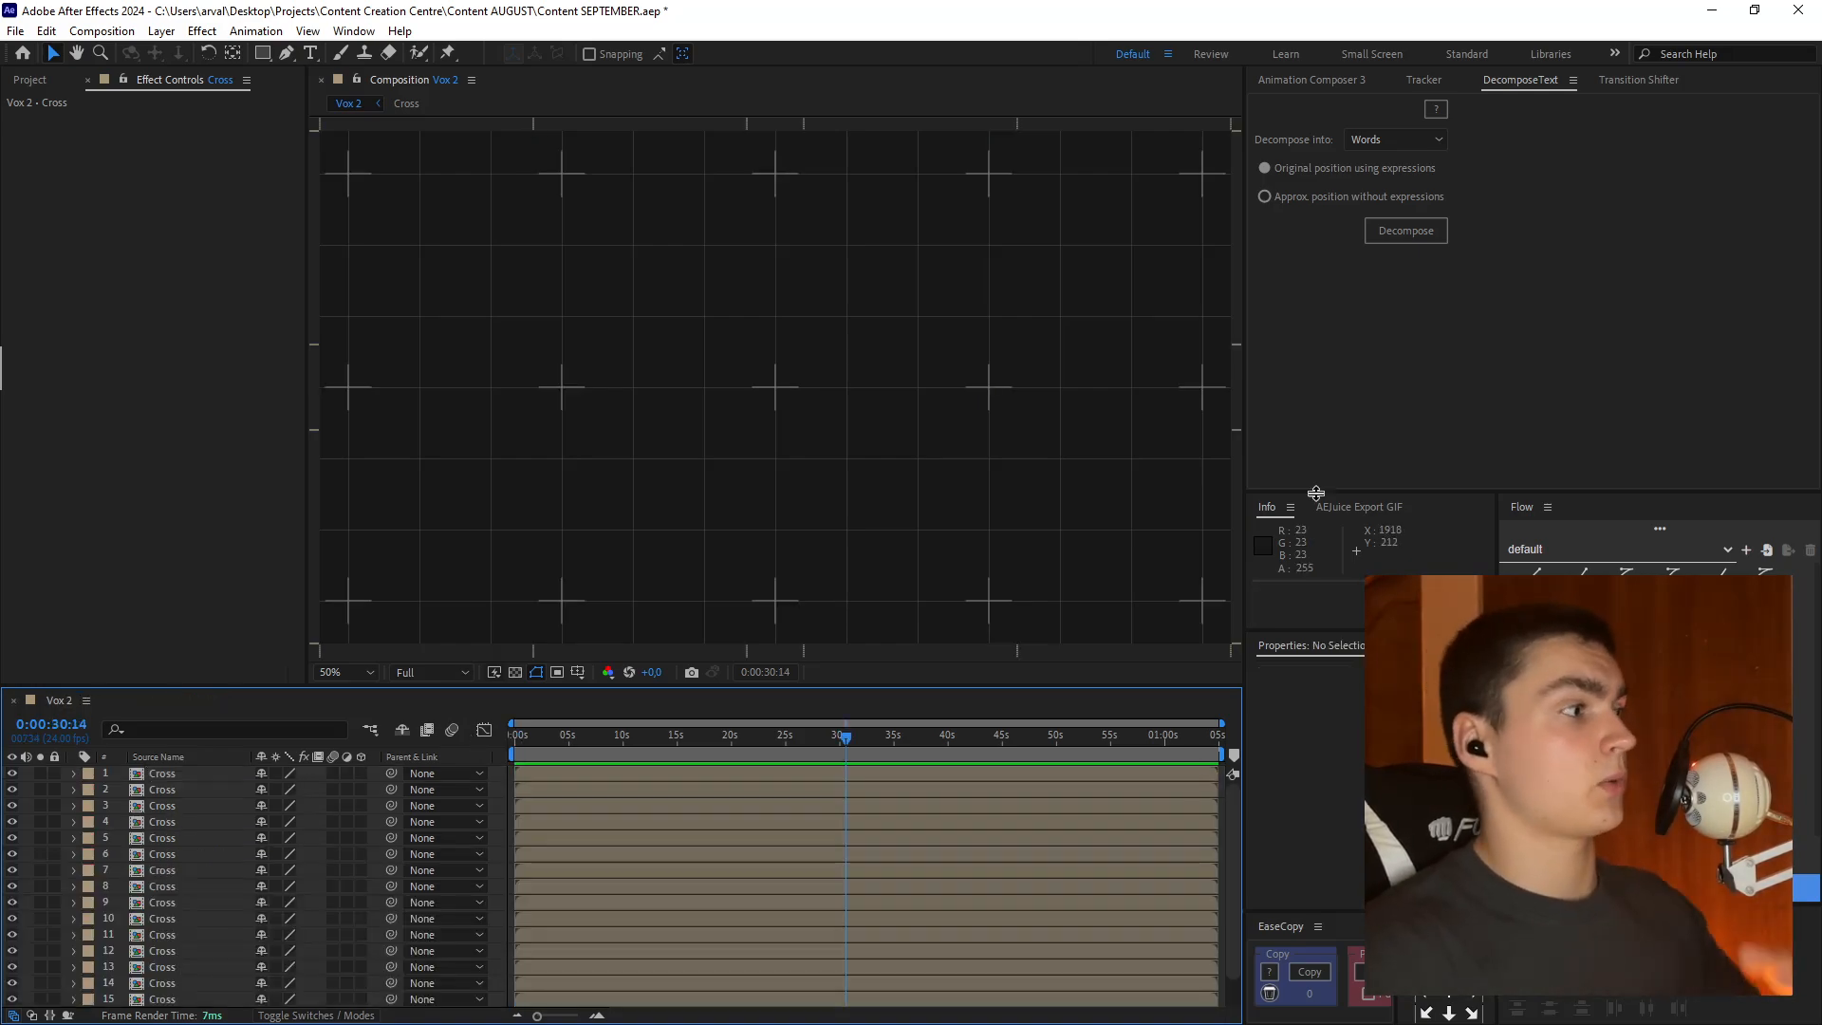
- In the Cross composition, shorten the horizontal line by moving one end point inward and centre the line in the frame
double_click(158, 800)
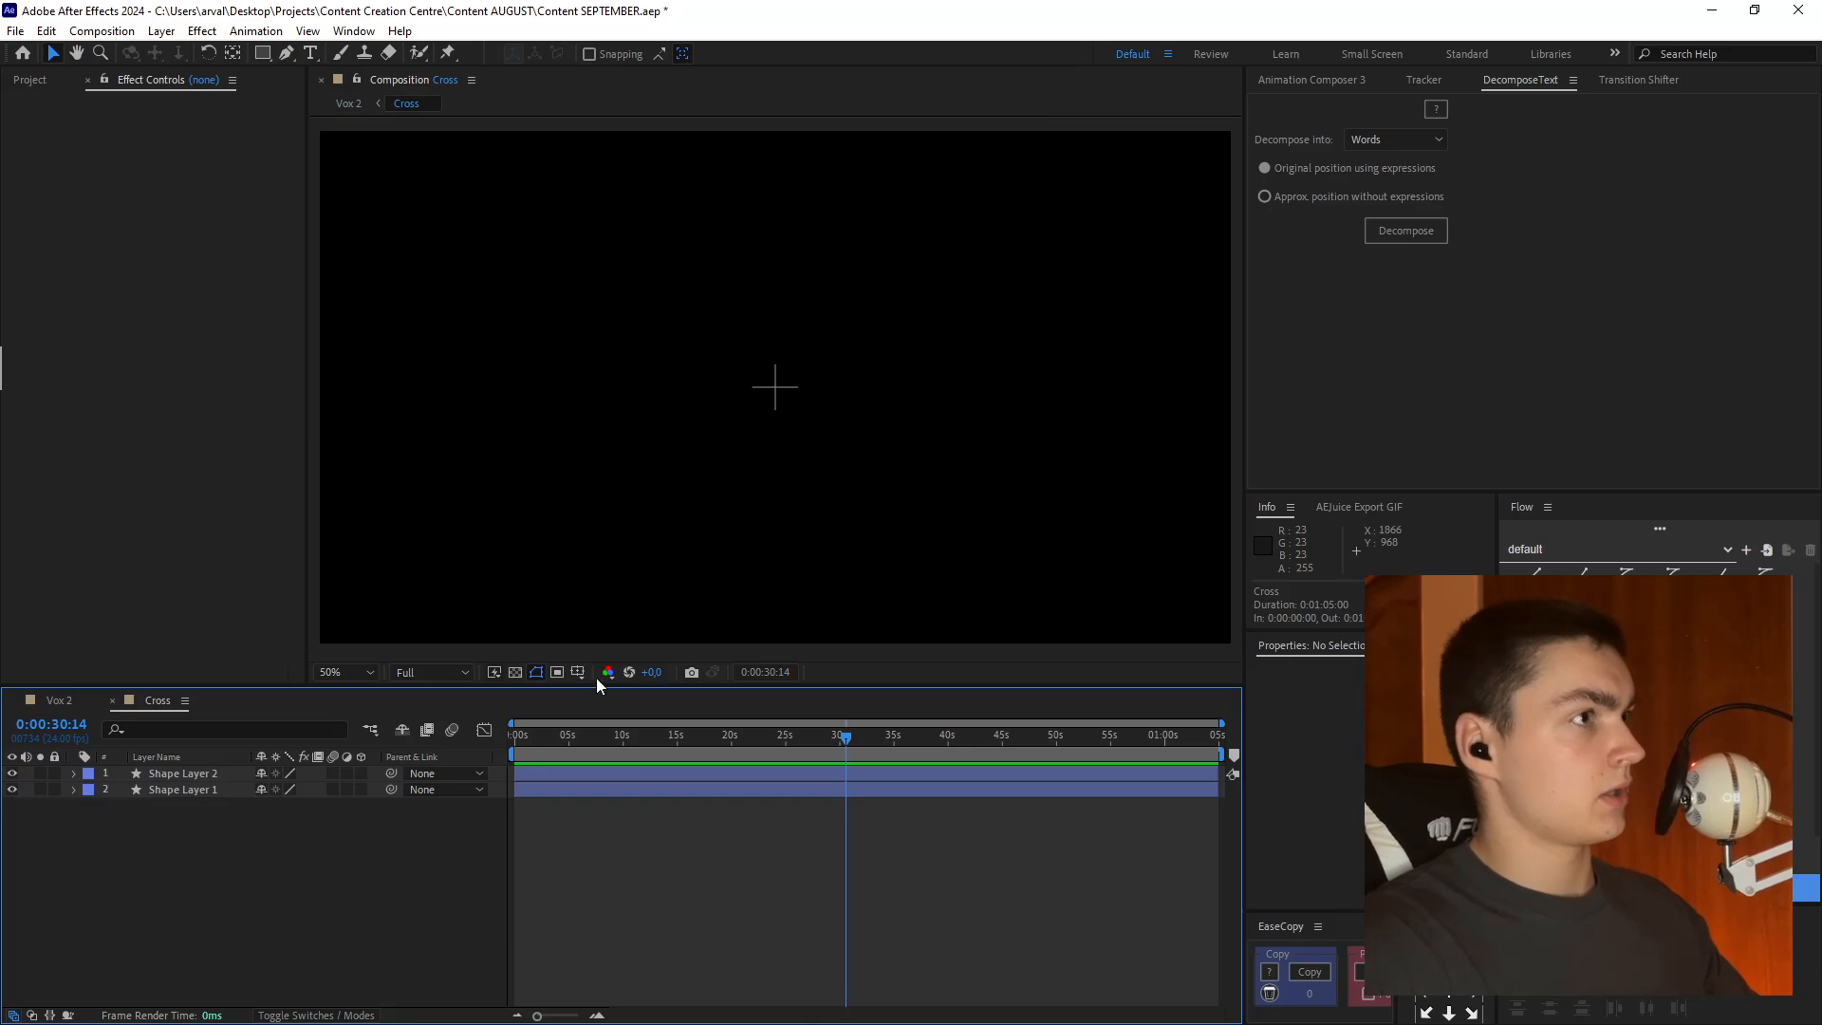
key(period)
key(period)
key(period)
click(834, 388)
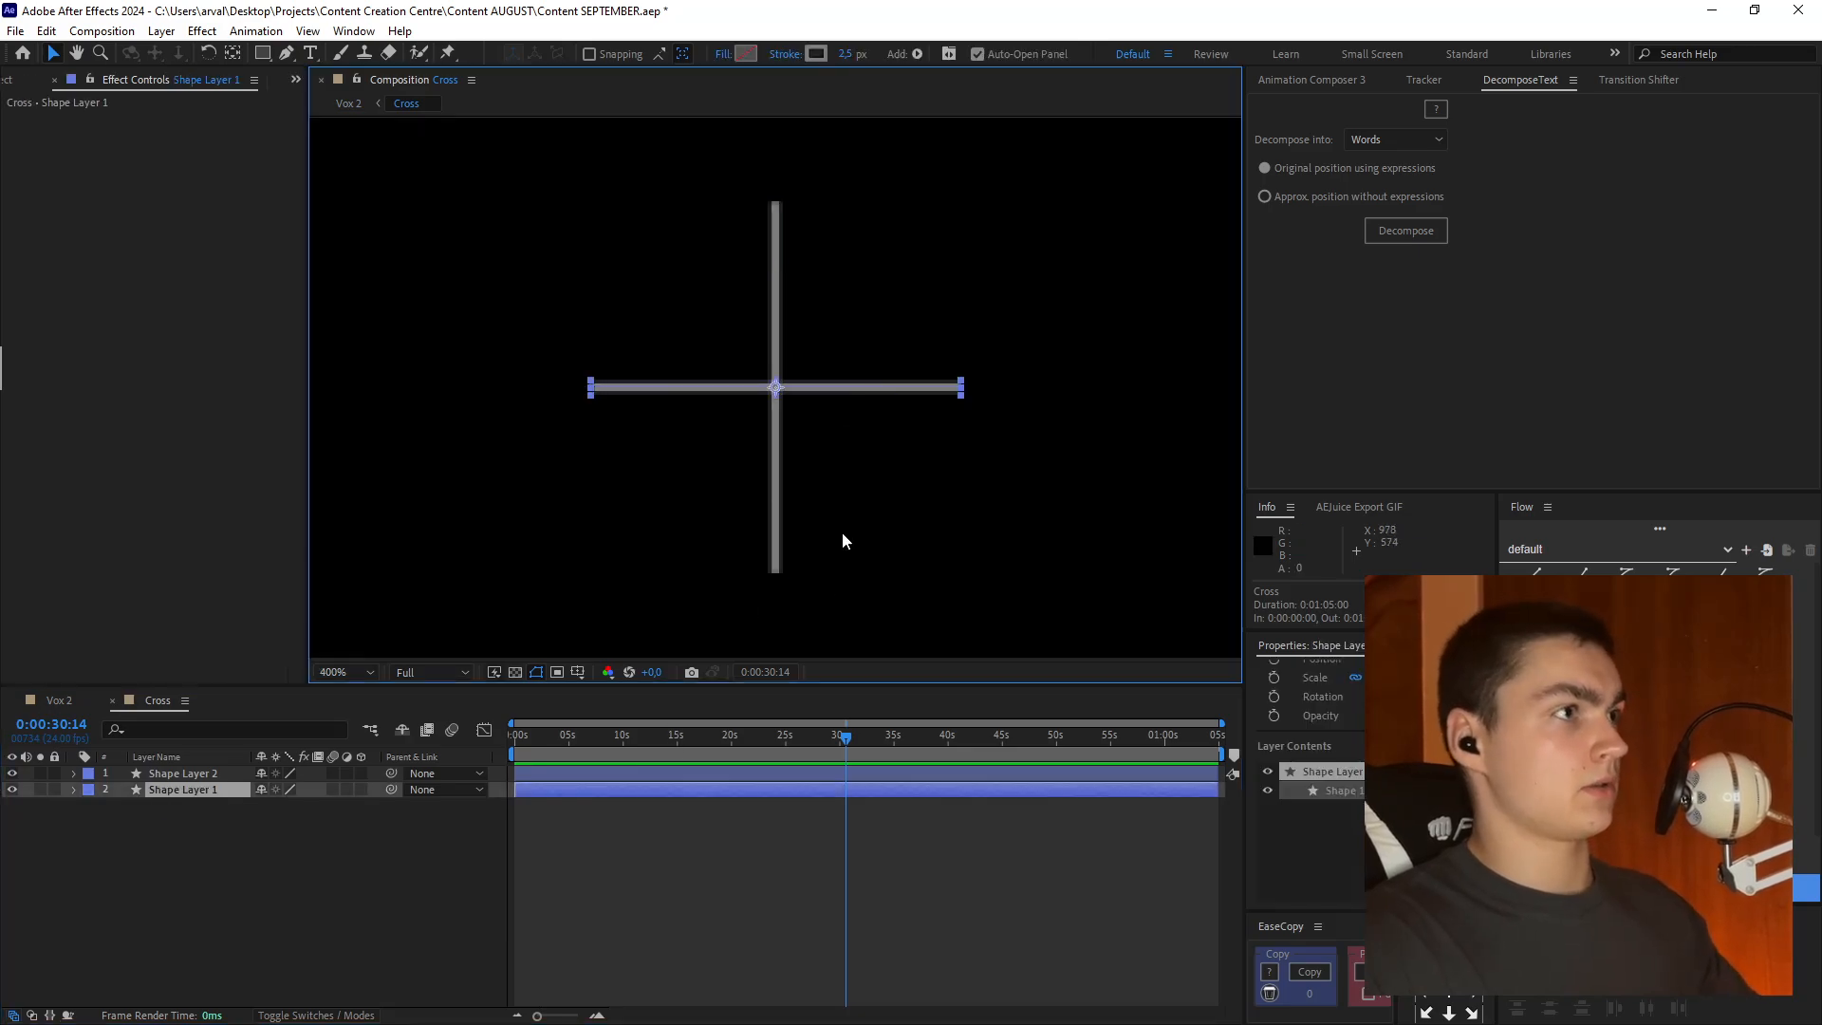
key(g)
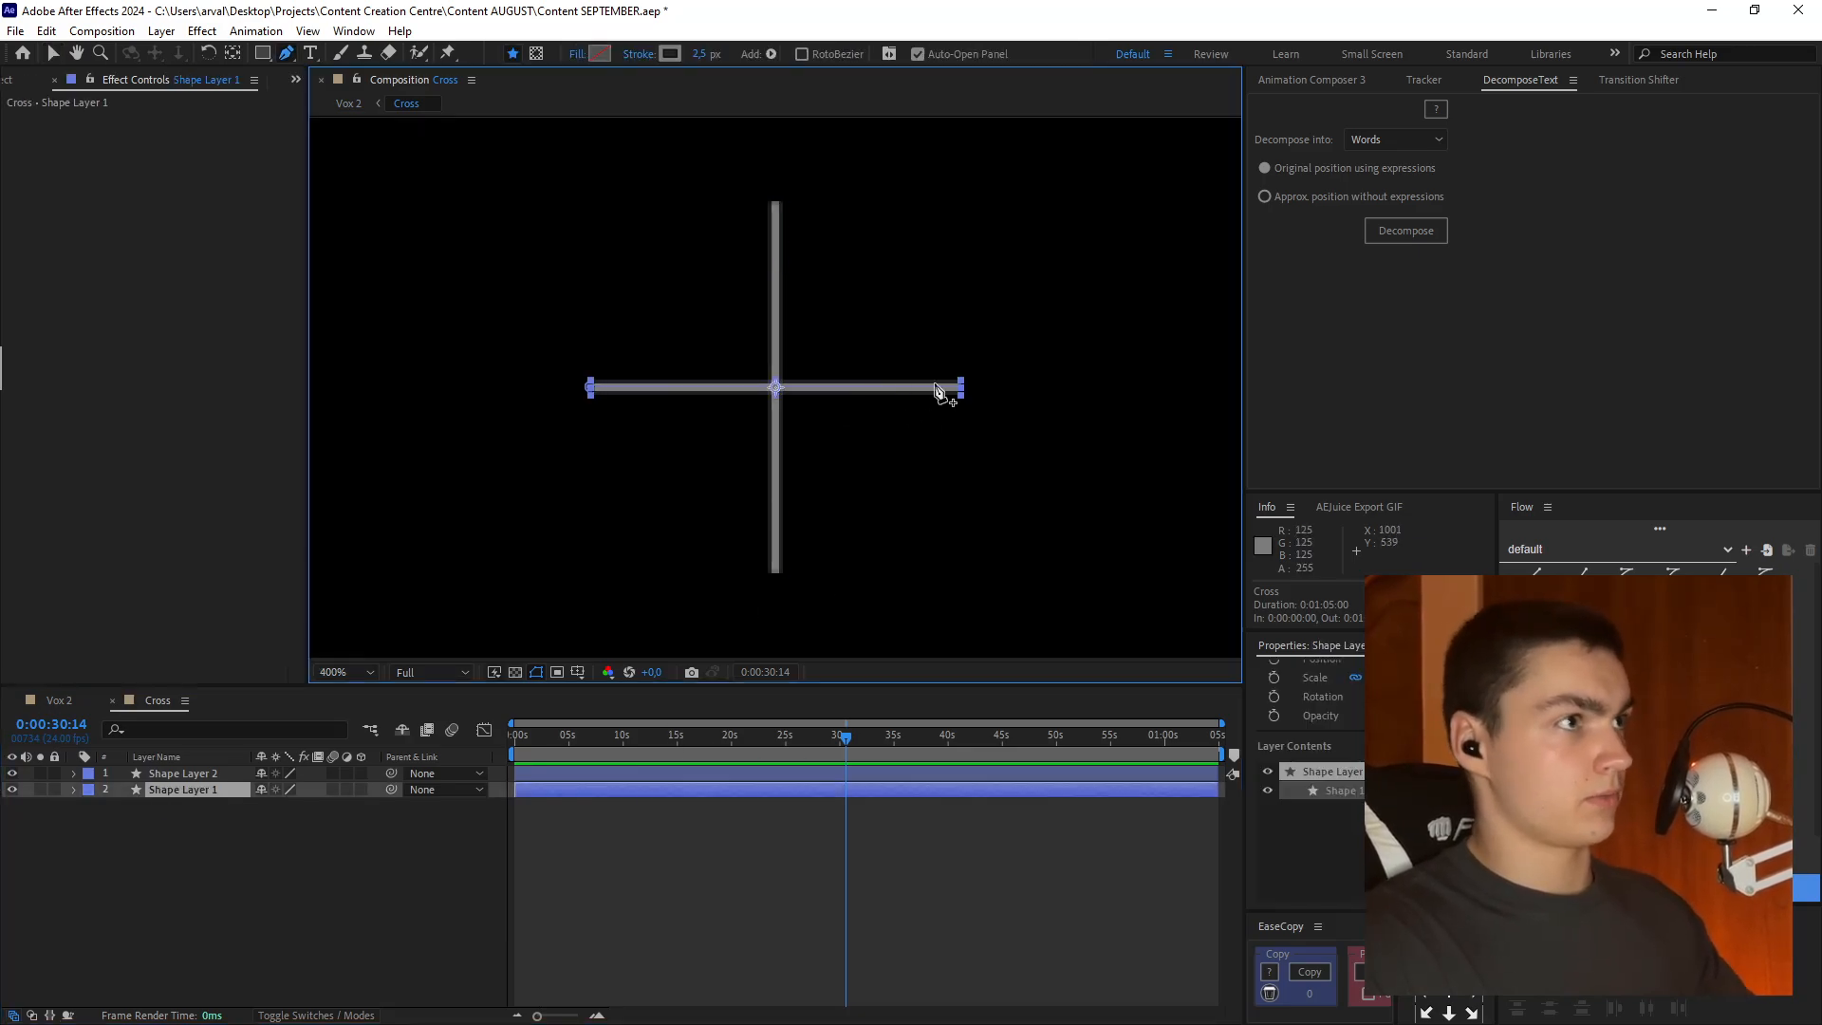
drag(957, 395, 822, 393)
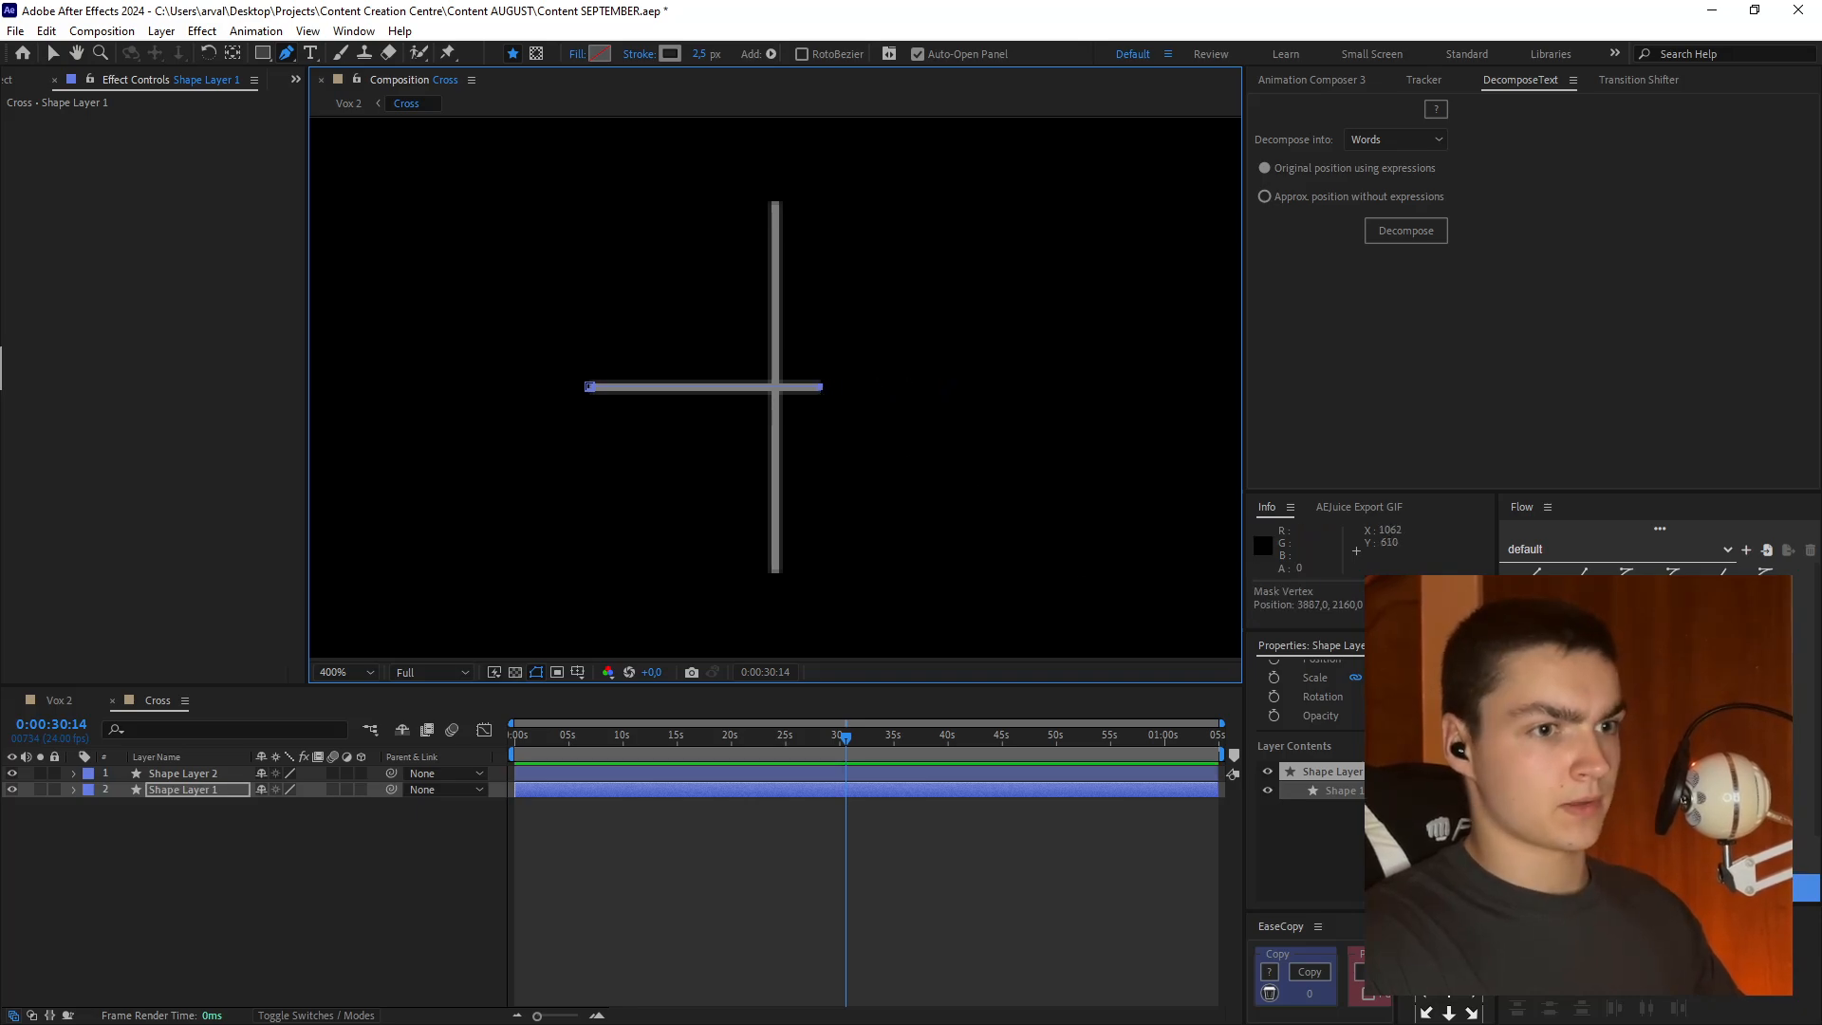
click(1550, 969)
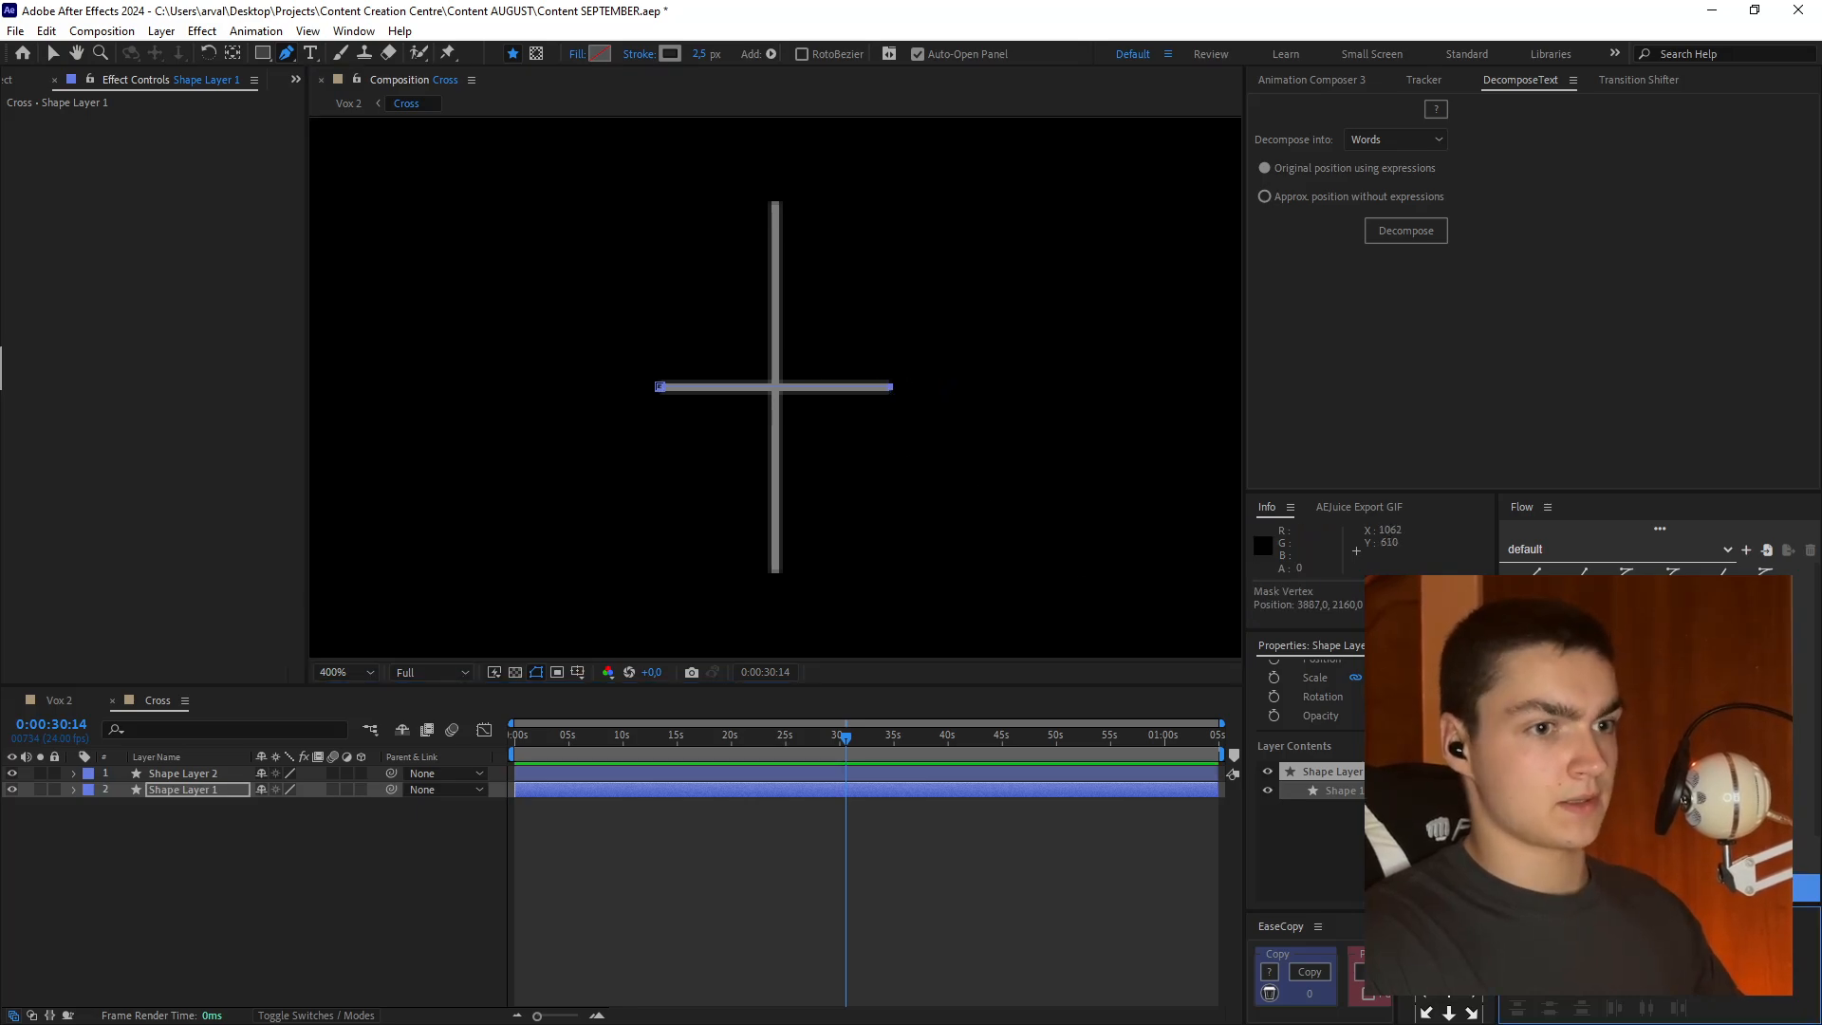
- Delete the vertical line layer and move the remaining line's anchor point to its middle
click(737, 769)
key(Delete)
click(735, 774)
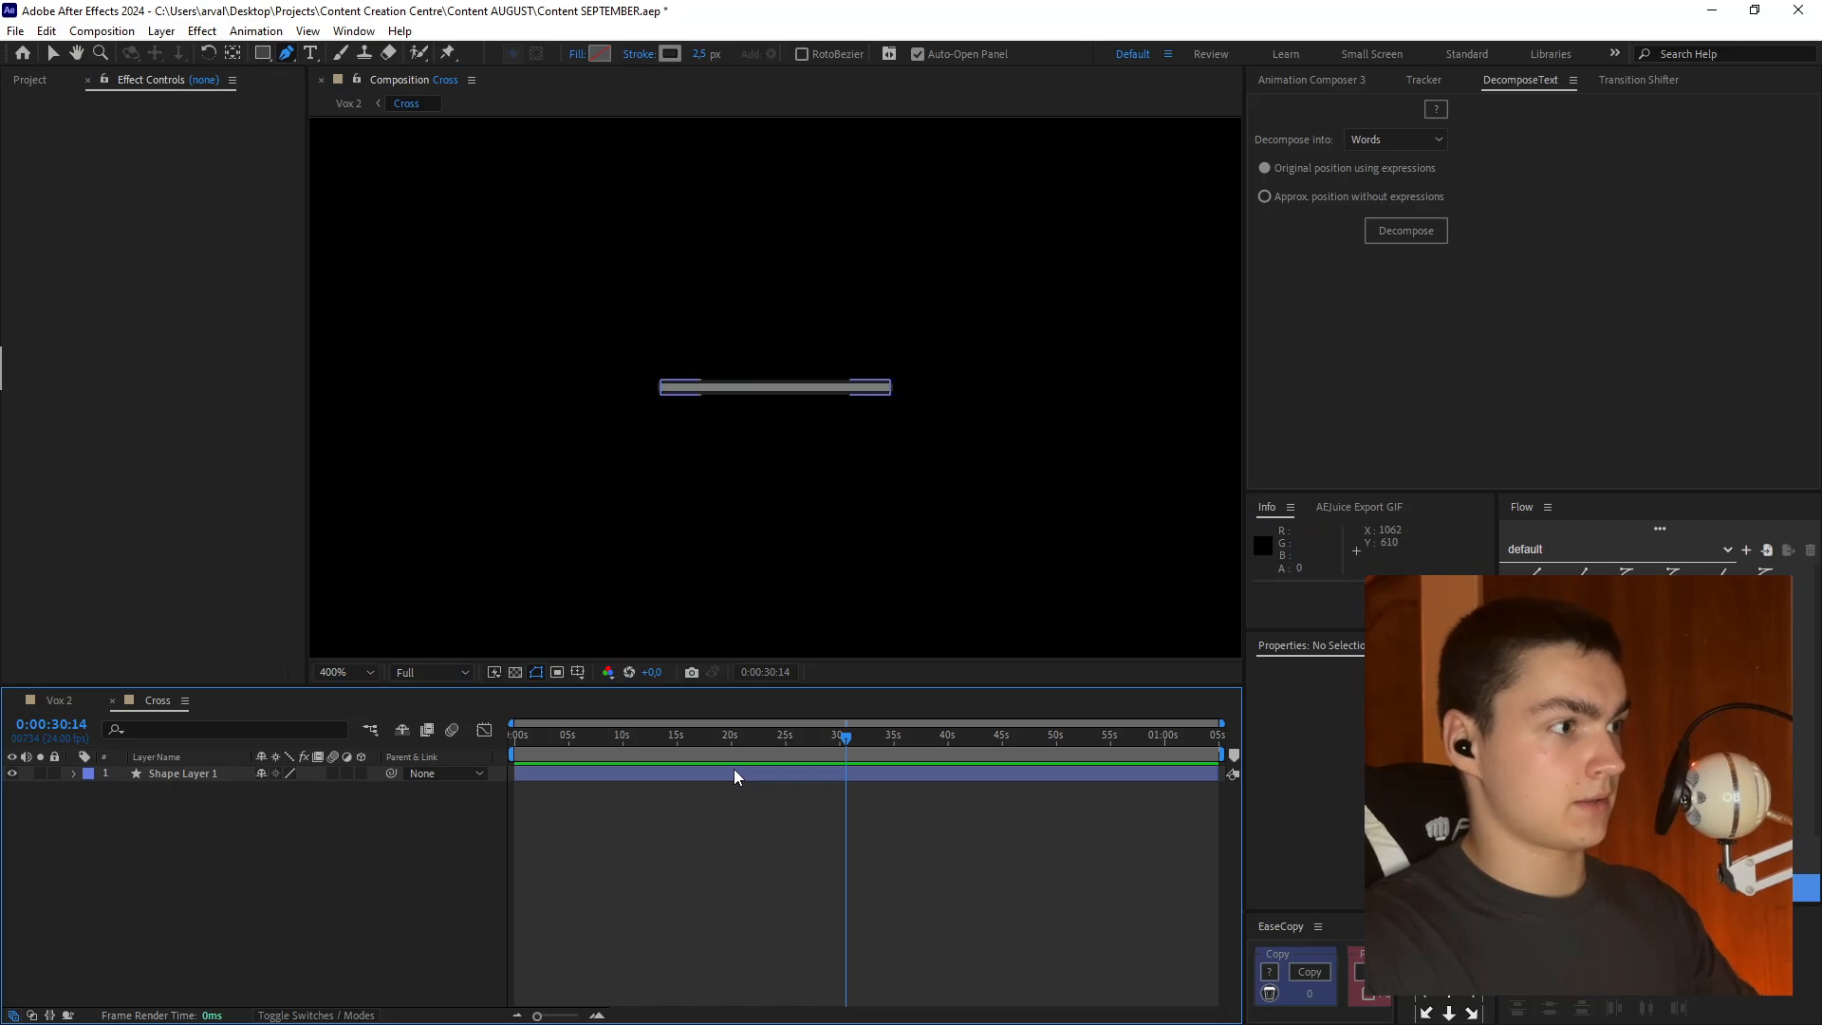
click(780, 771)
key(r)
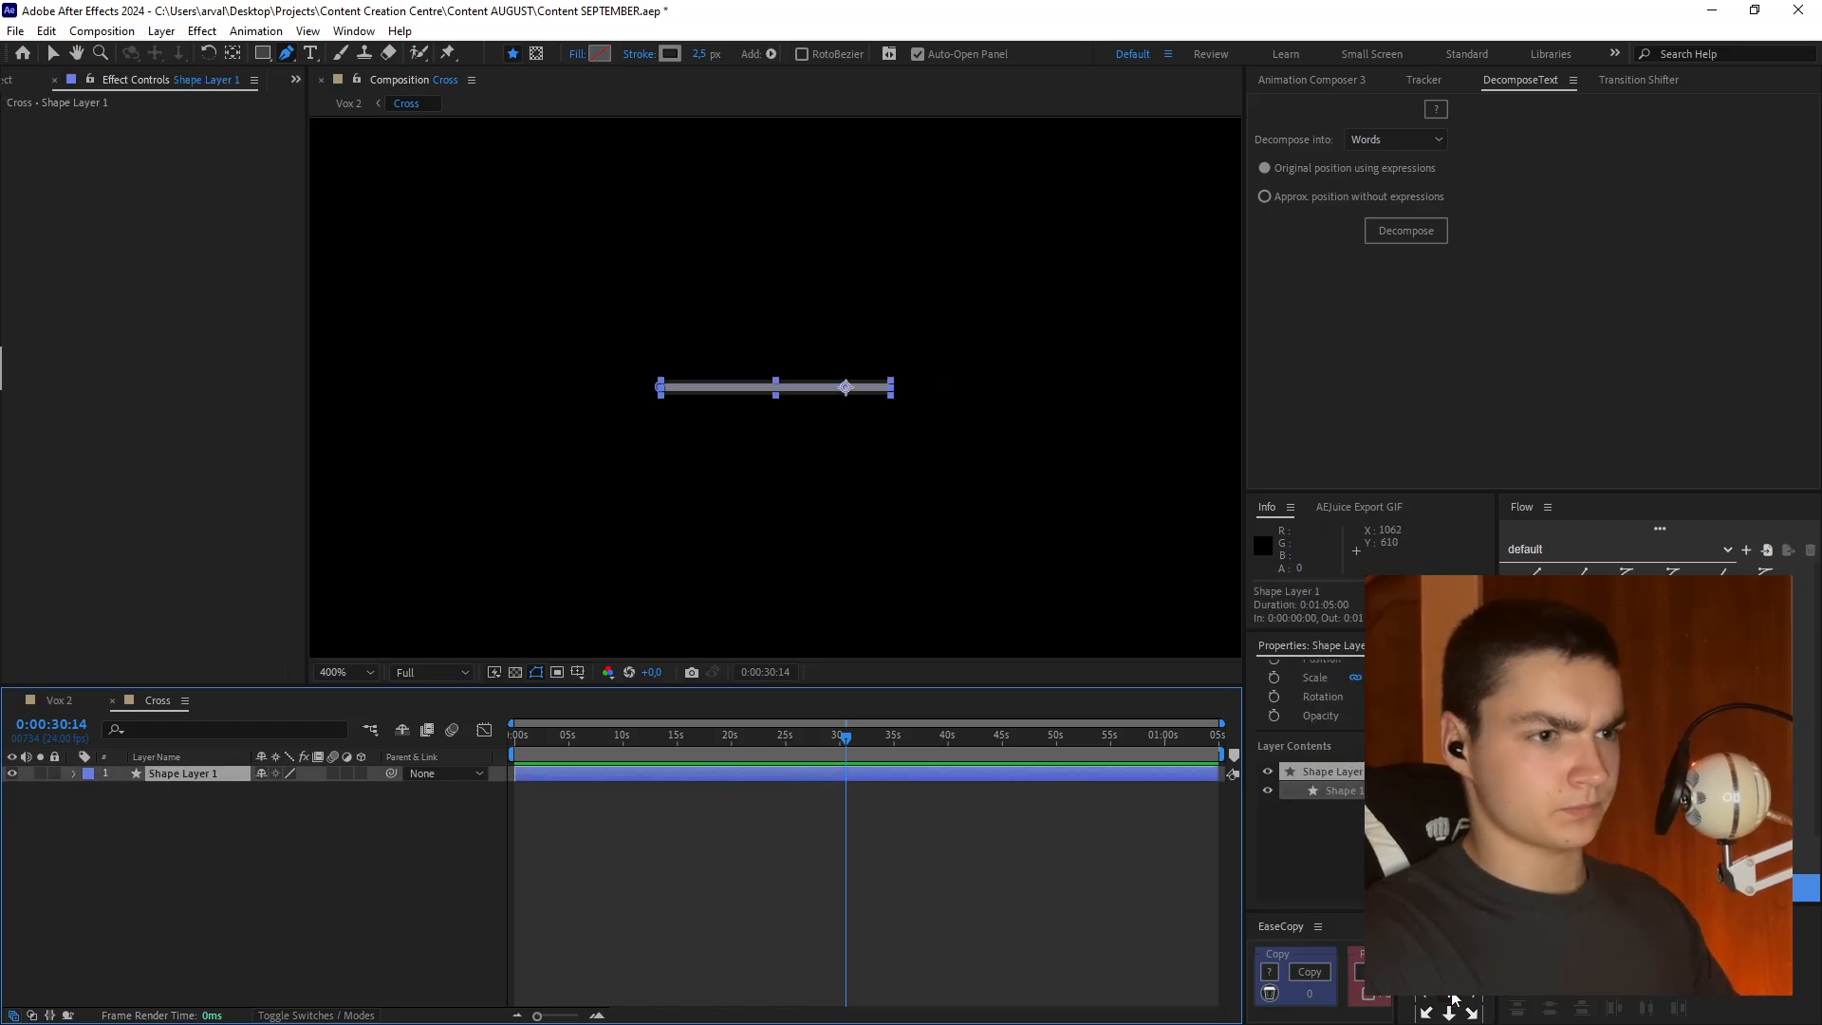
click(283, 789)
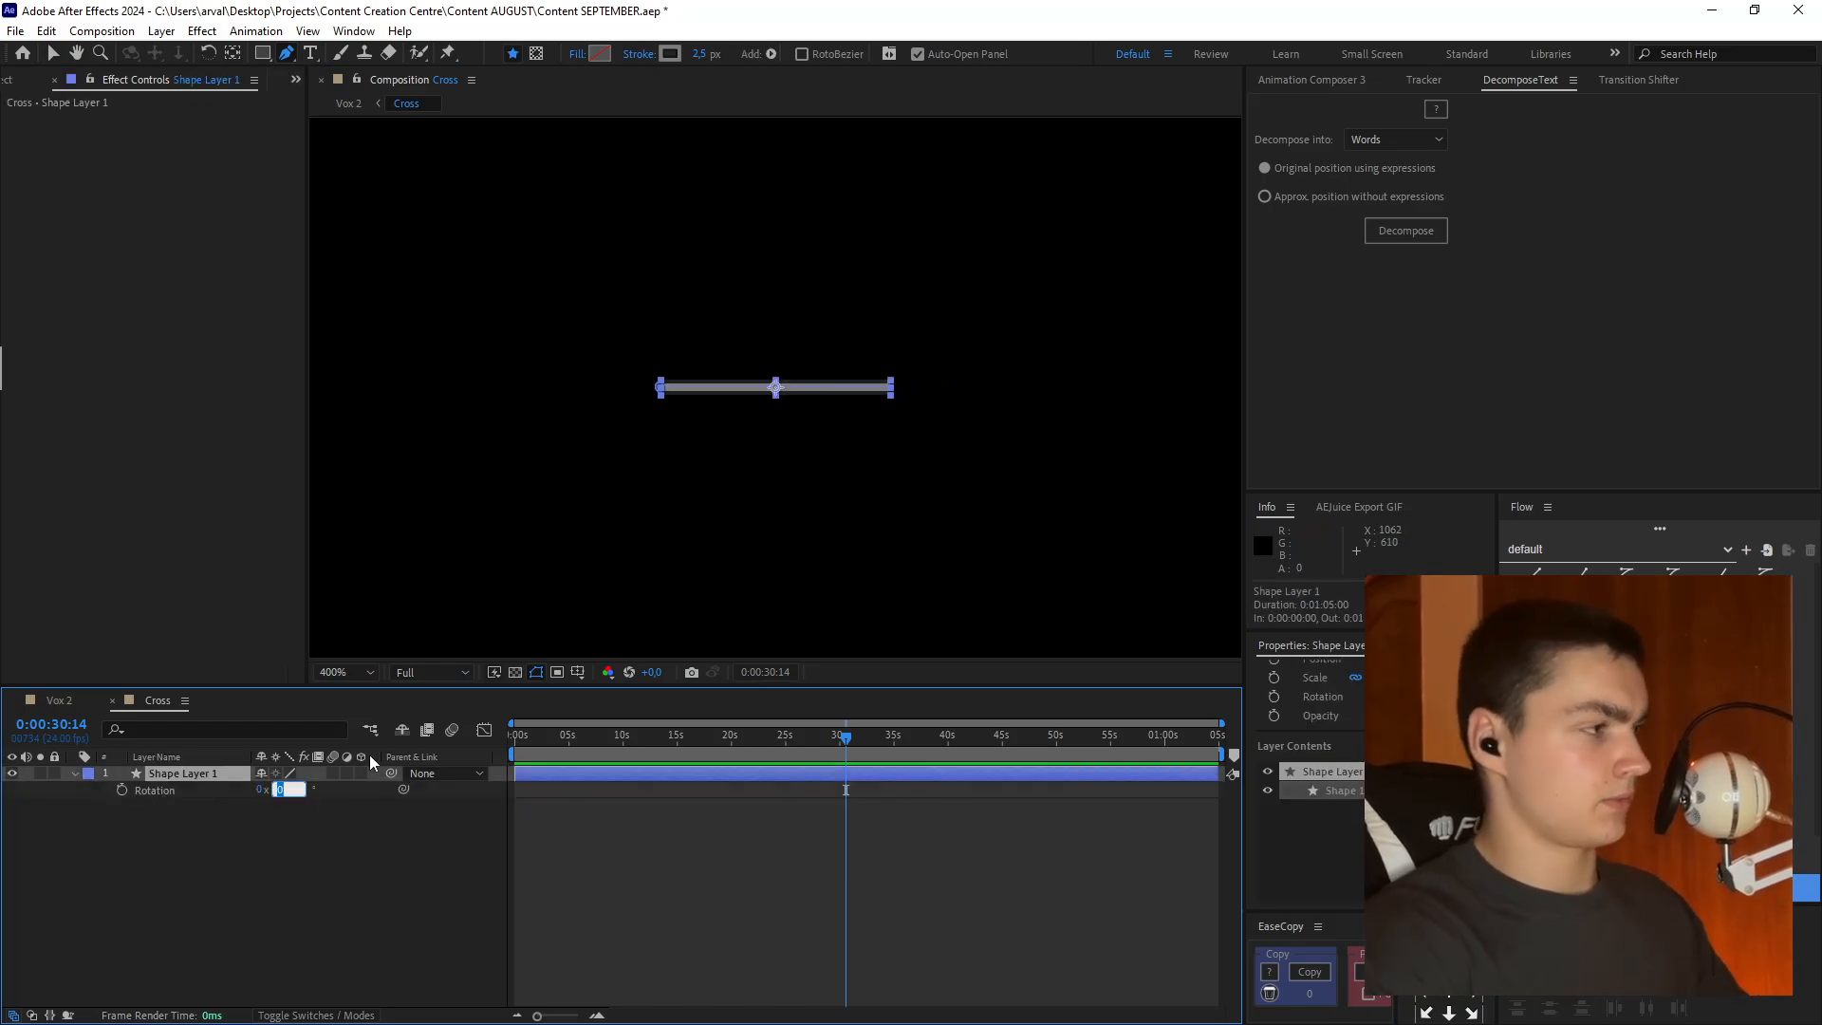
click(617, 903)
- Duplicate the shortened line layer, rotate the copy 90° to form a smaller cross, and return to the Vox 2 composition
click(167, 777)
key(ctrl+d)
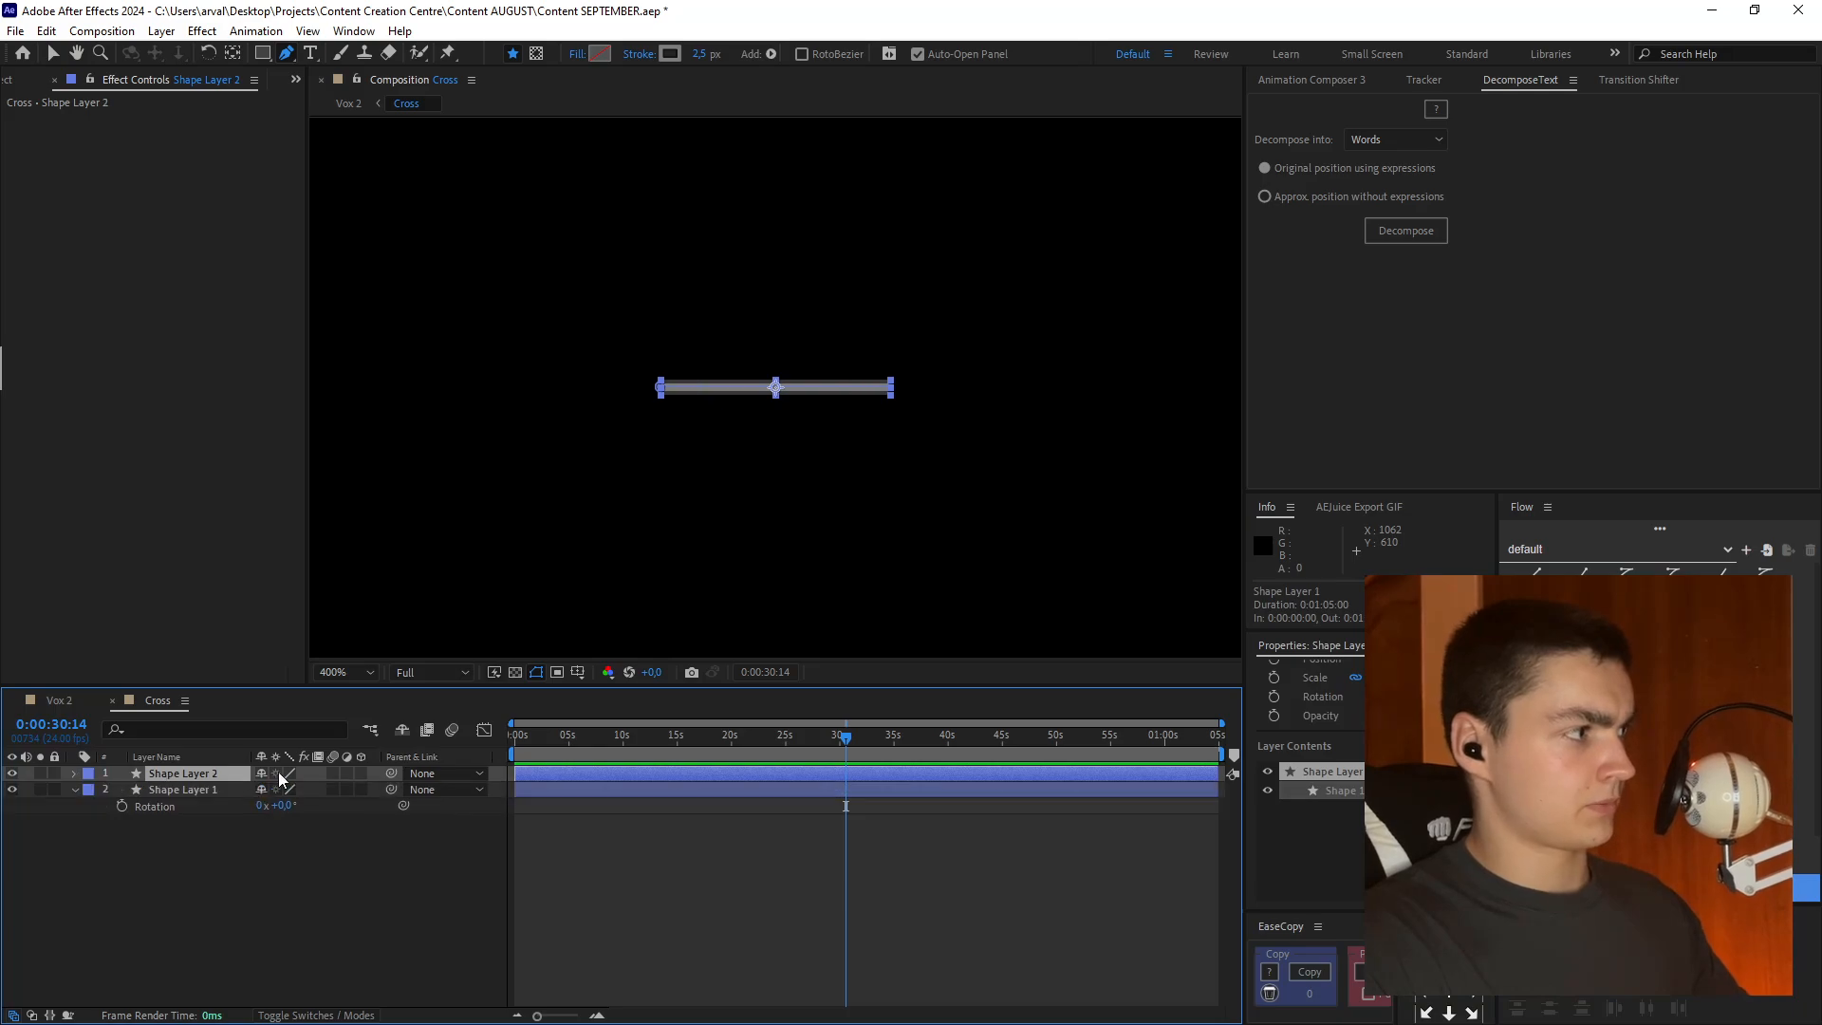
key(r)
click(283, 789)
text(90)
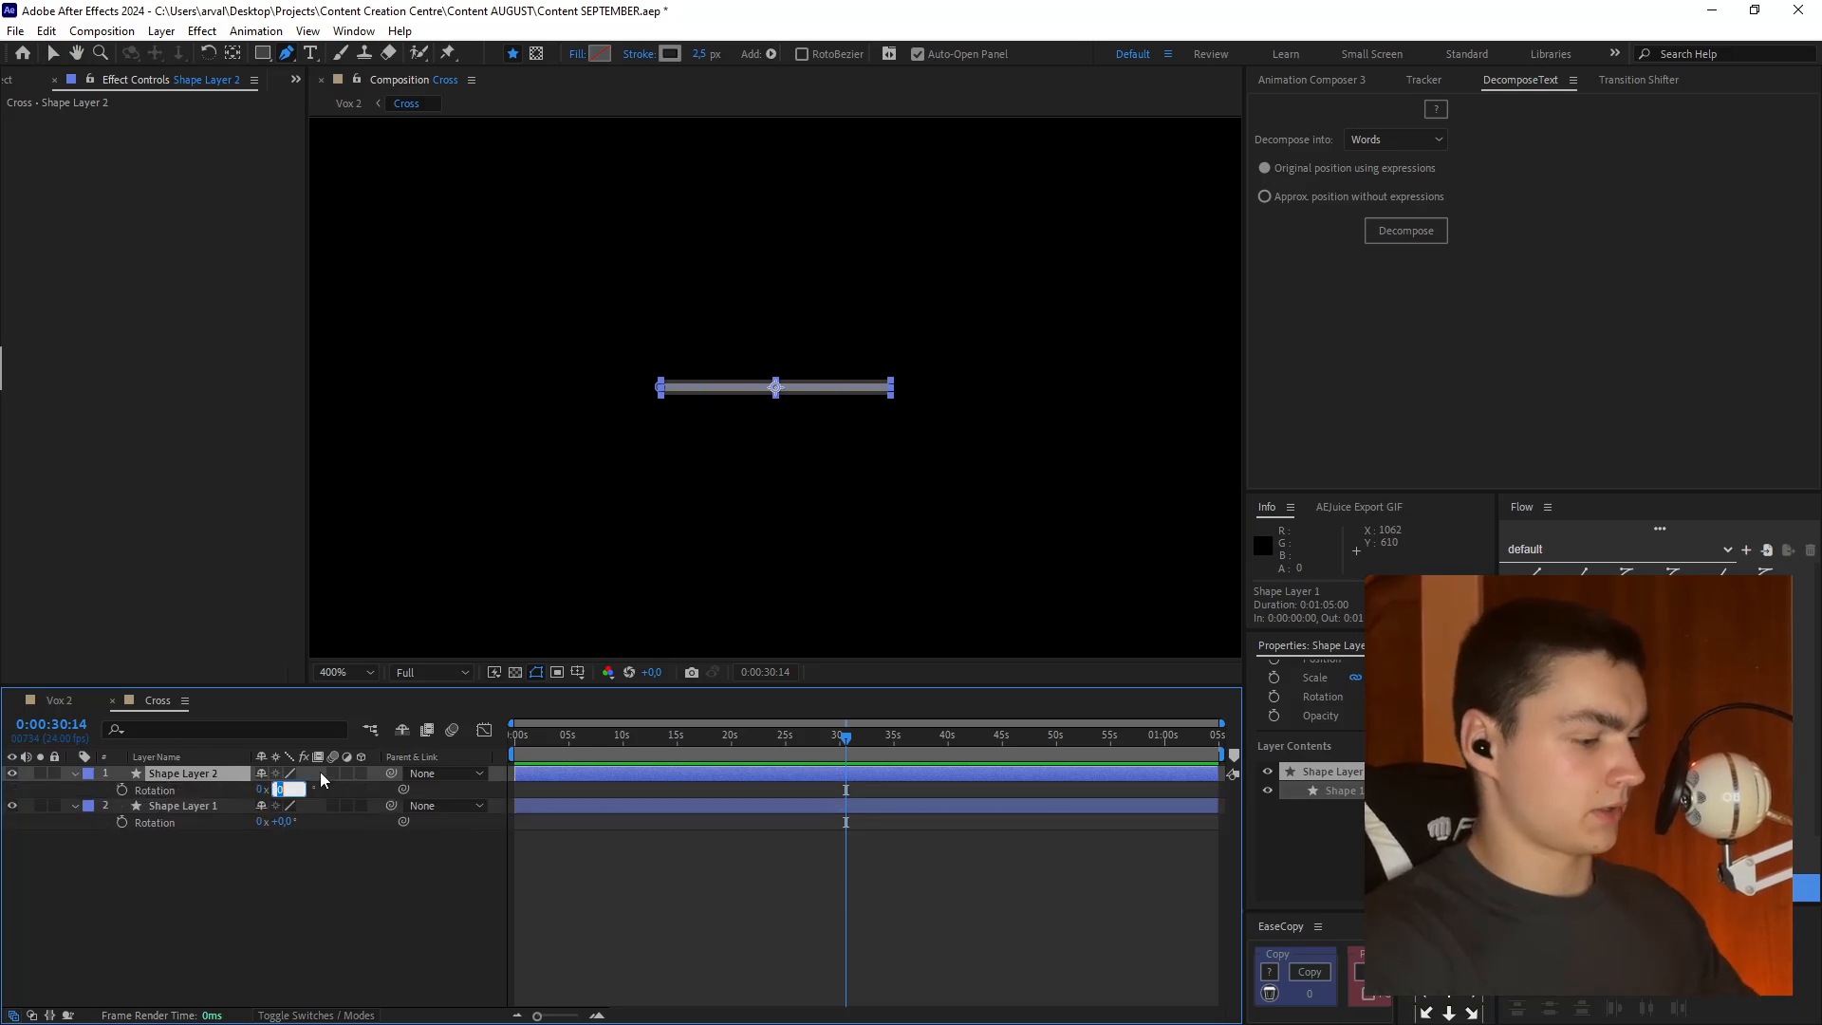
key(Return)
click(88, 698)
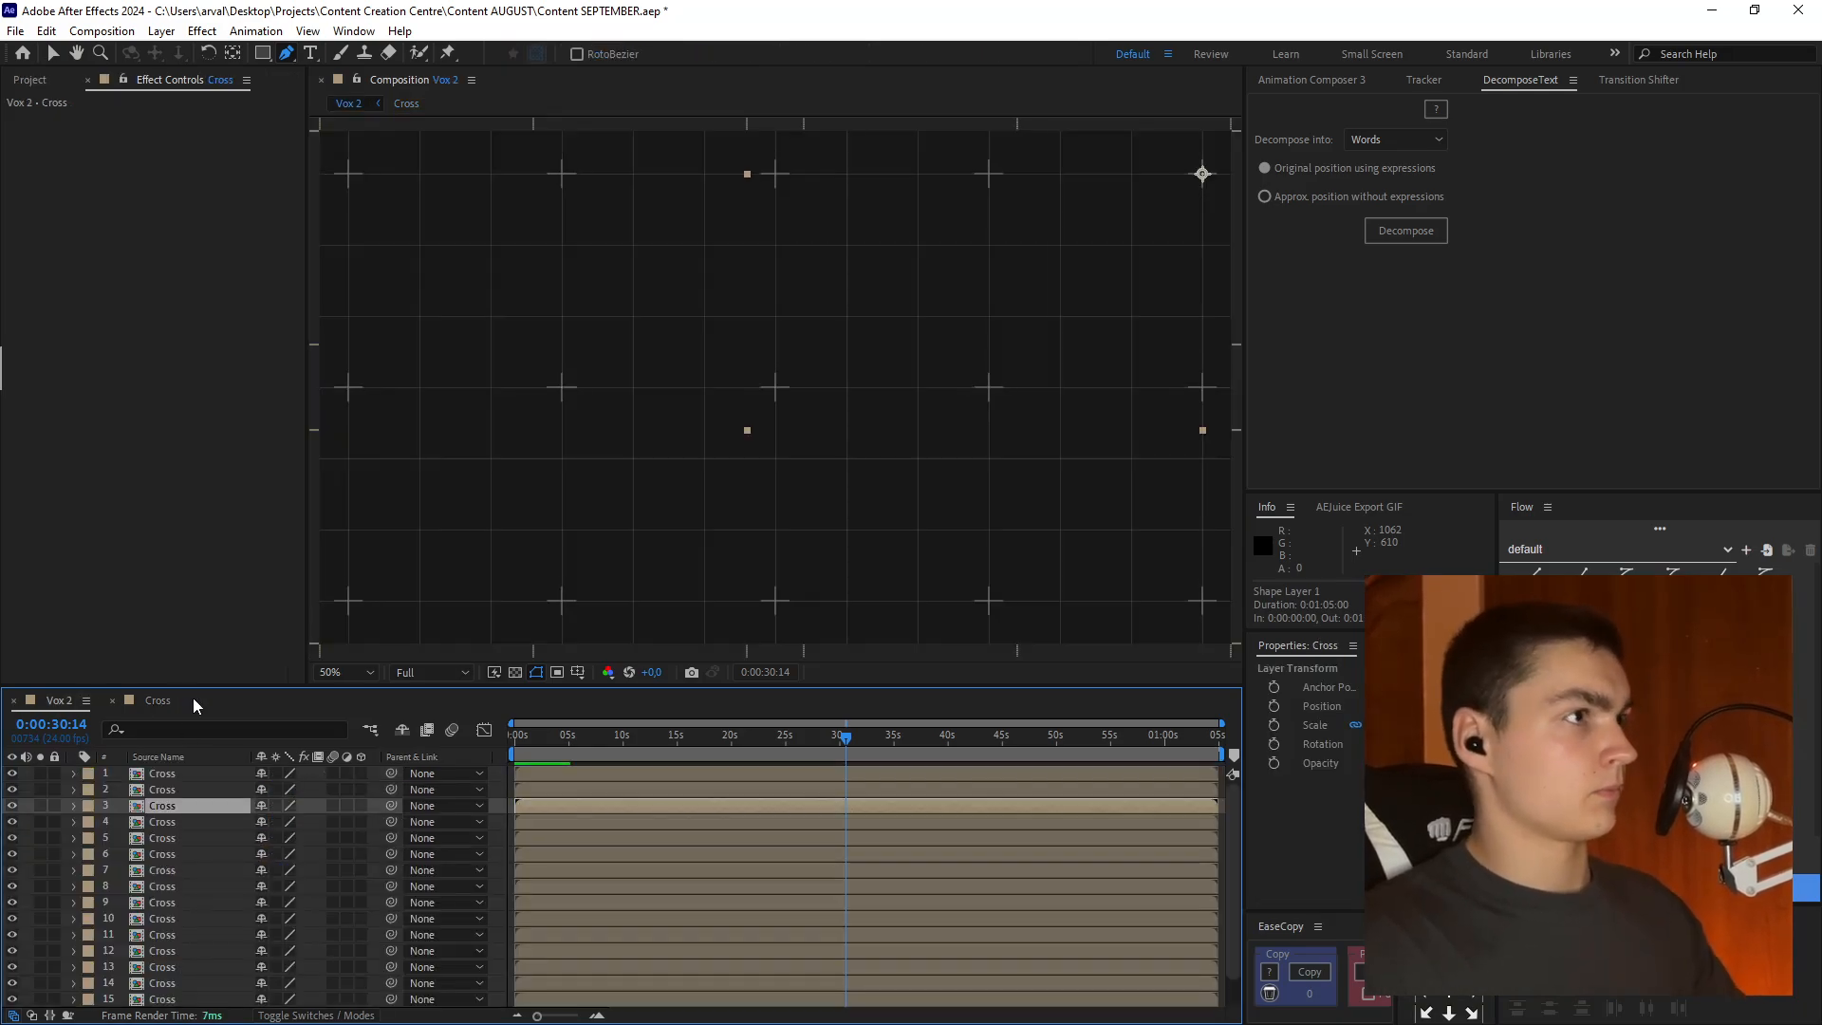
click(498, 802)
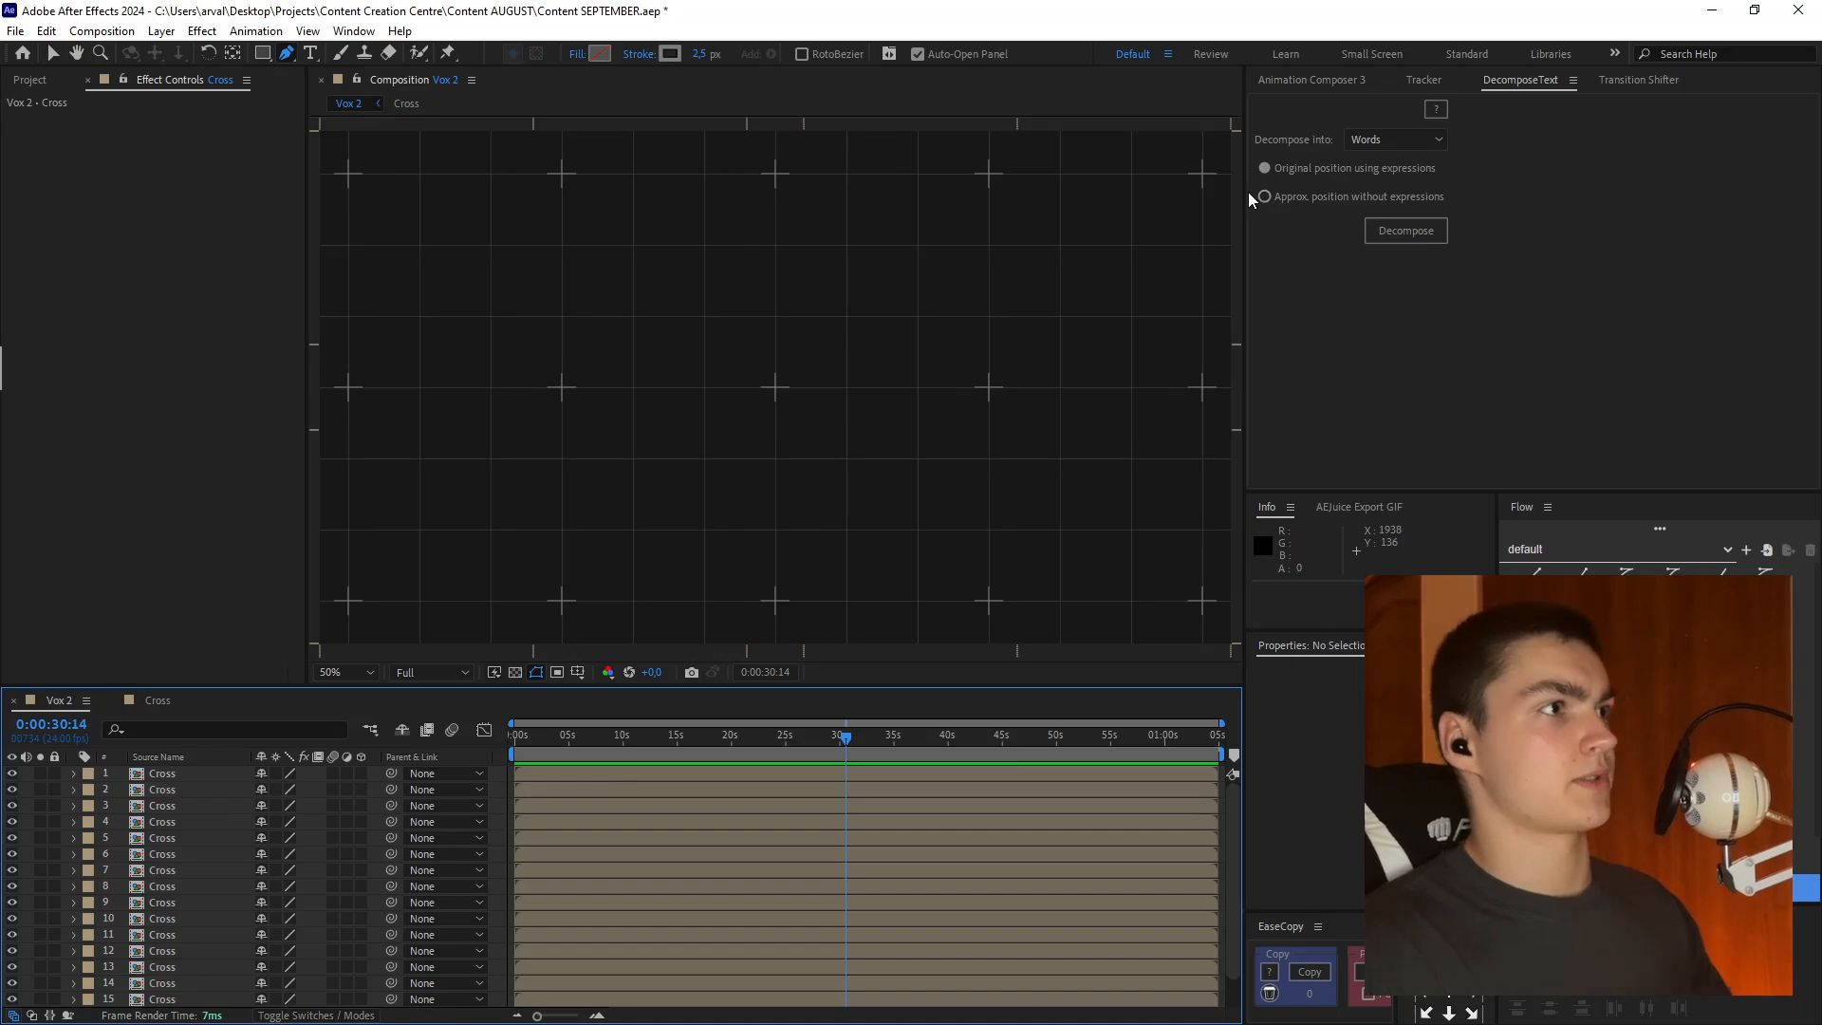
- Add an adjustment layer above the Cross layers with a Curves effect, lowering the curve's white end to darken the image
drag(691, 774, 691, 705)
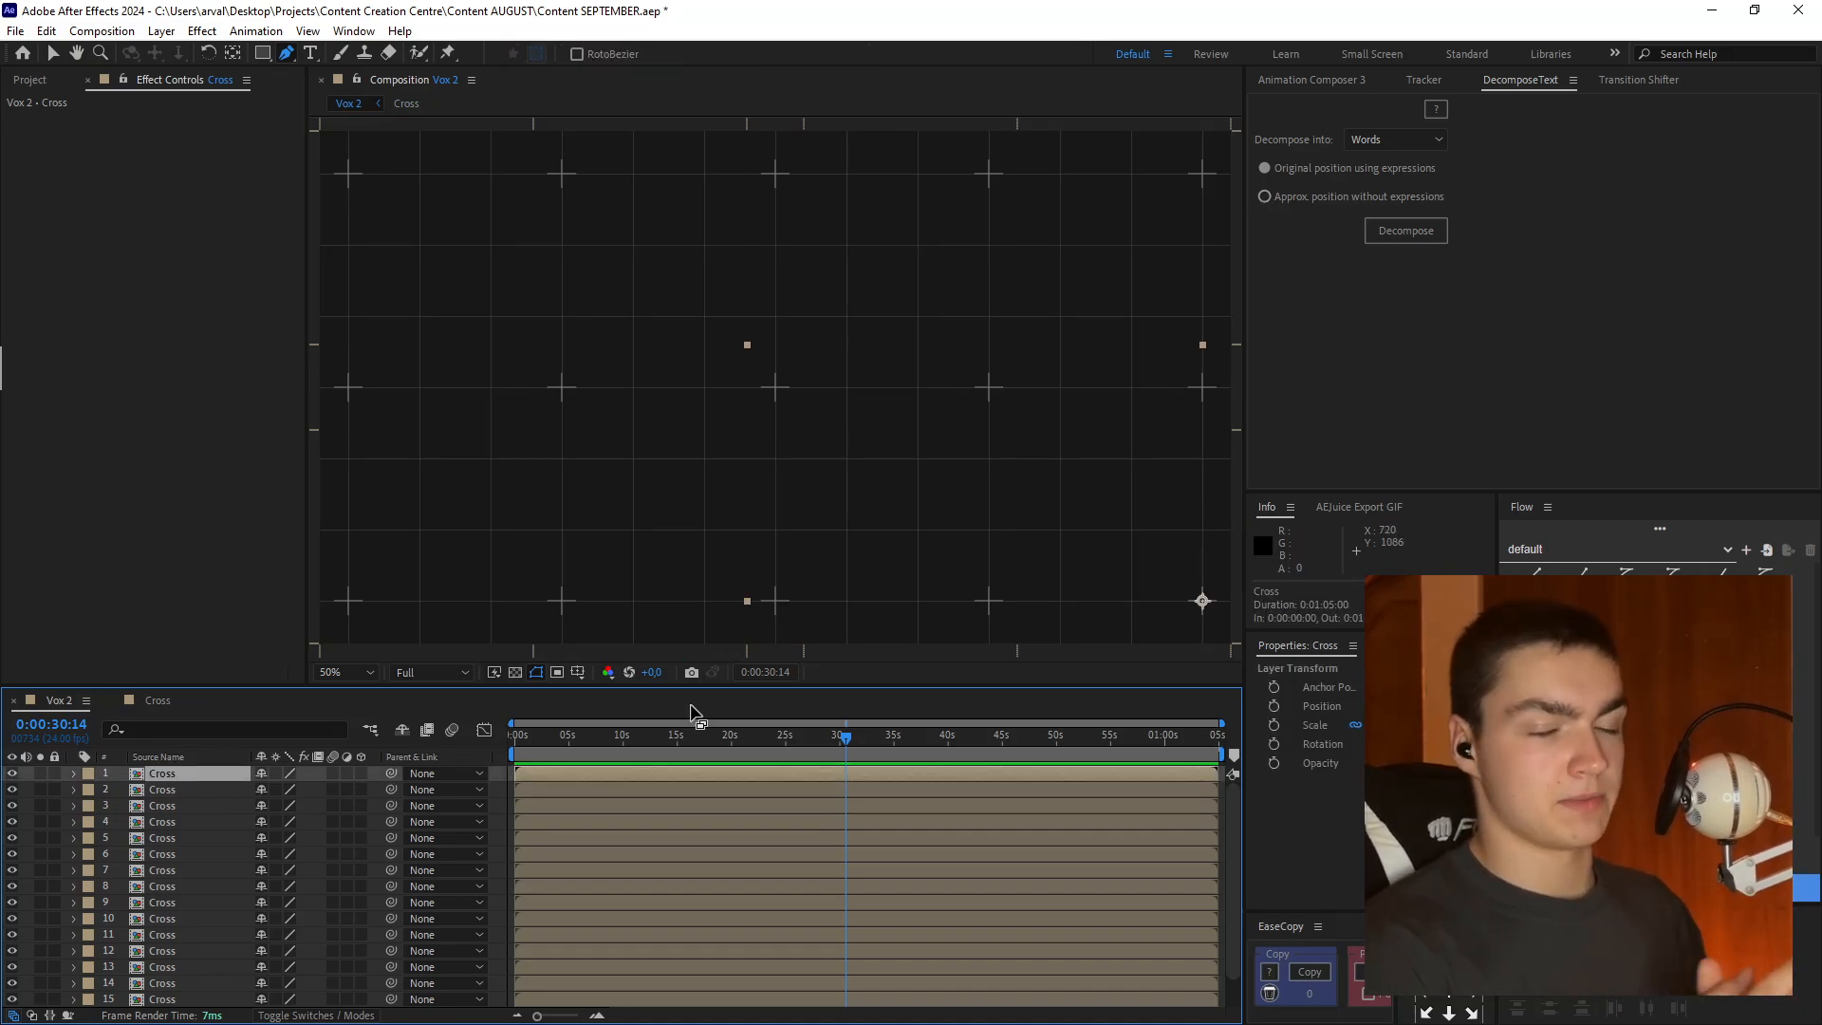
key(ctrl+alt+y)
key(ctrl+space)
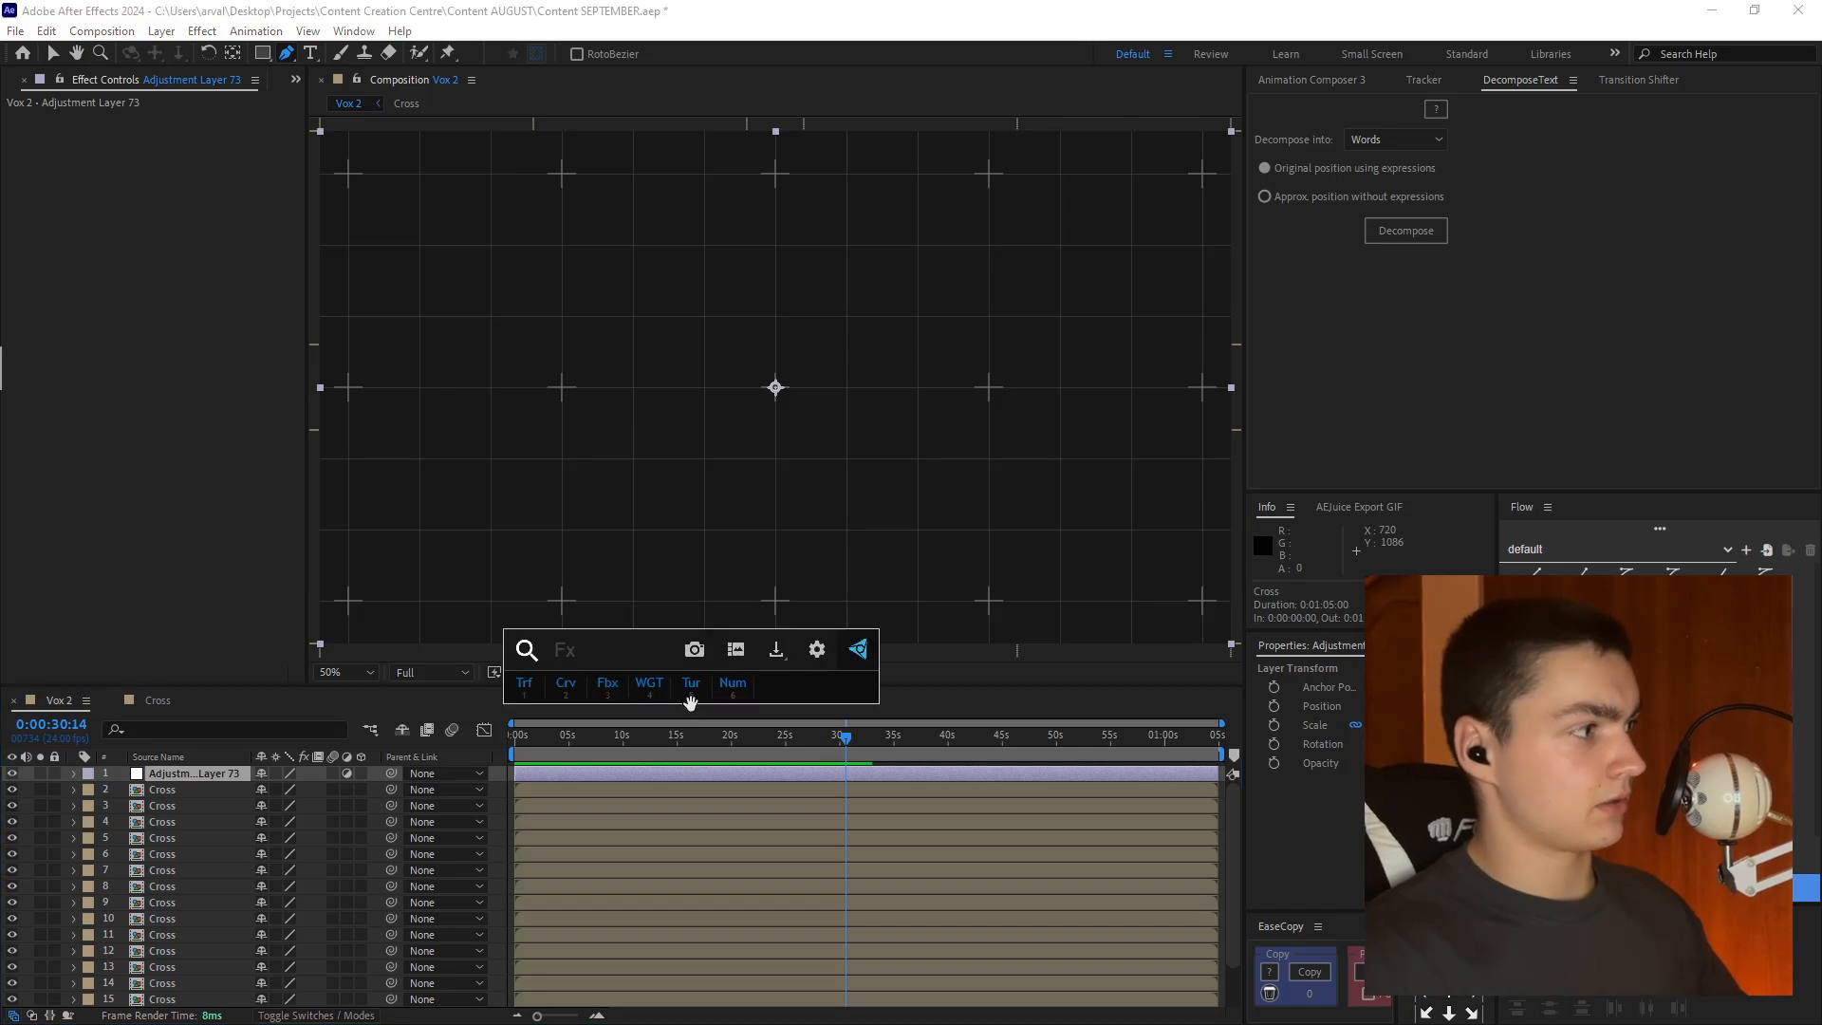
text(curves)
key(Return)
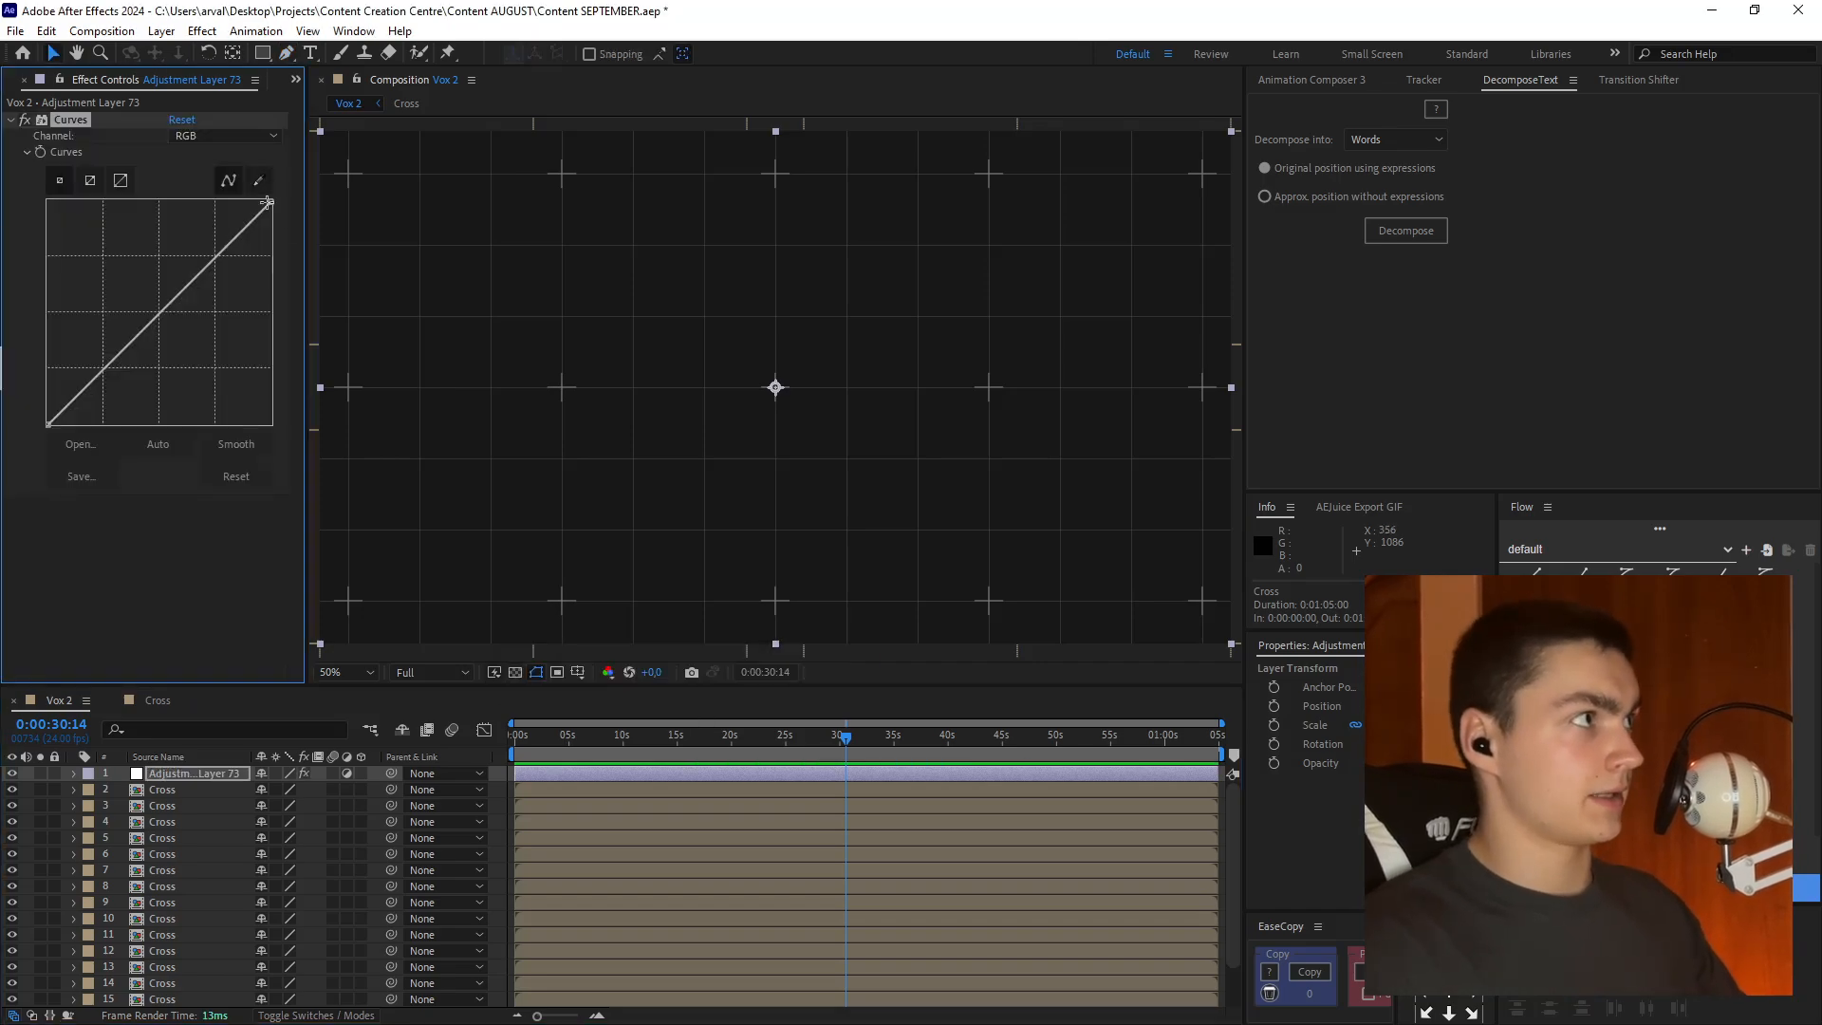
drag(269, 202, 282, 321)
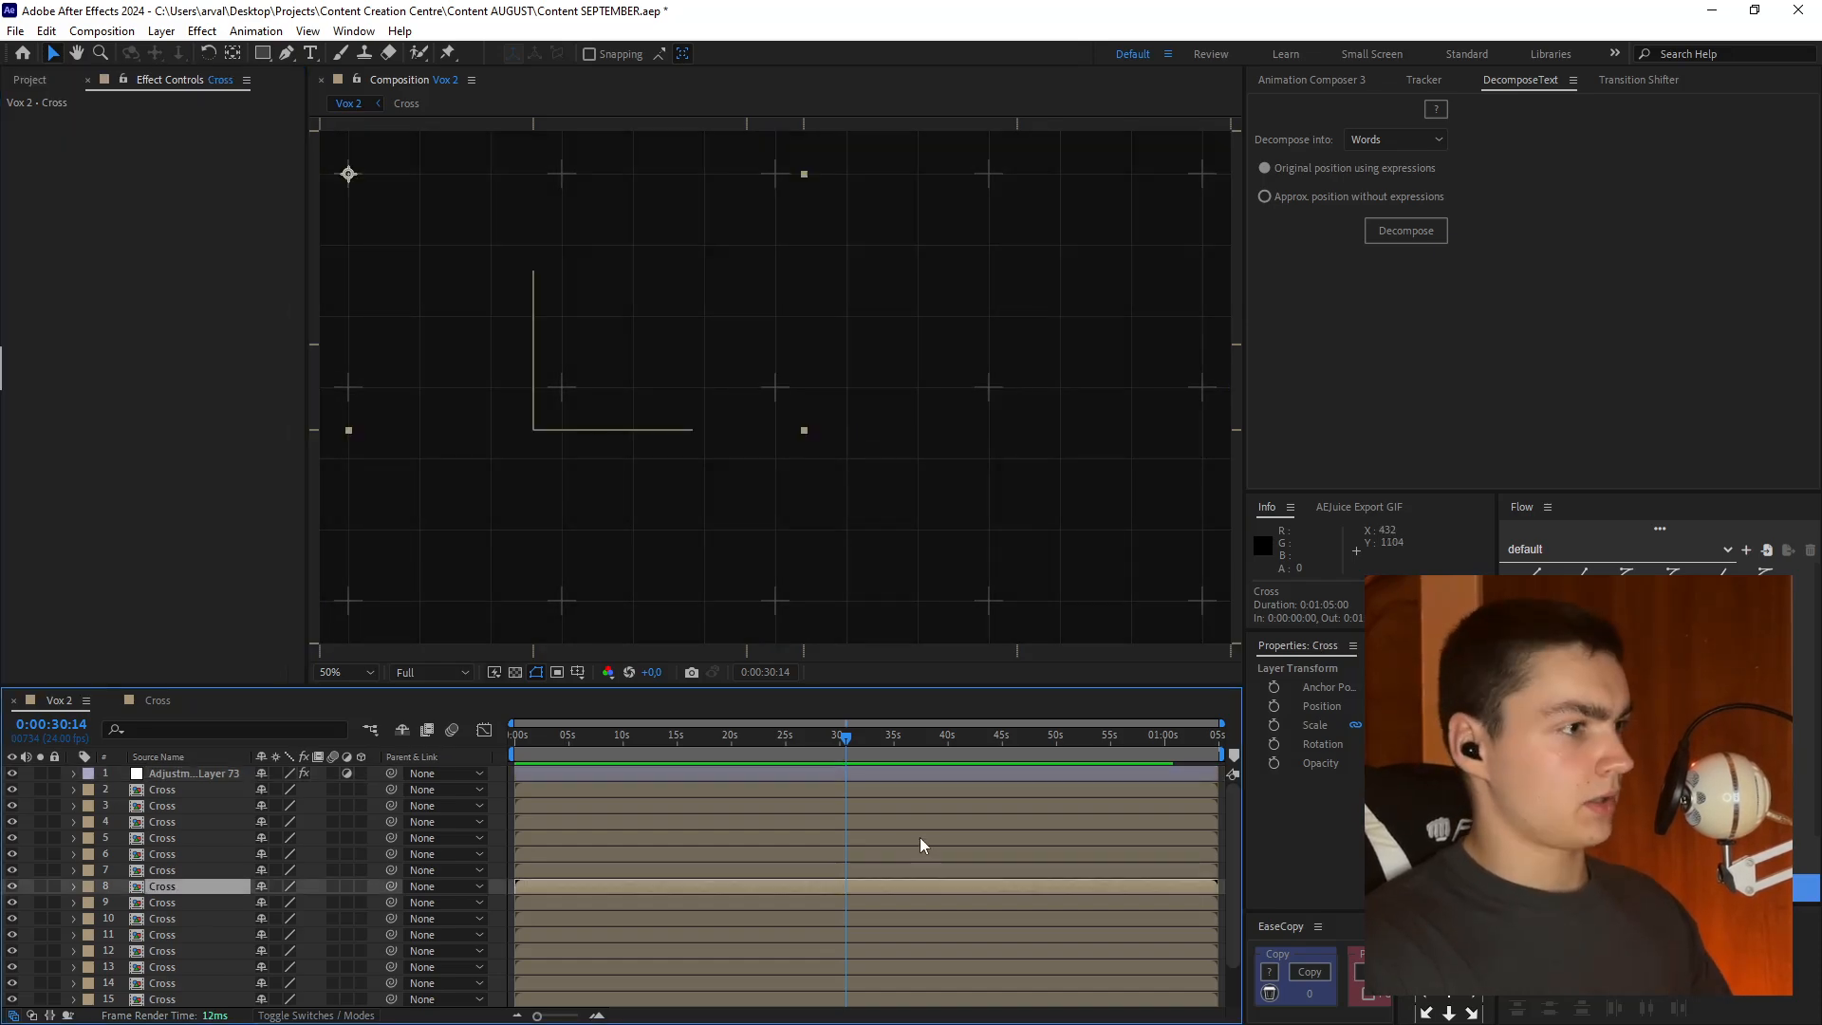
- Pre-compose all layers of Vox 2 into a new composition named Grid Background
key(ctrl+a)
key(ctrl+shift+c)
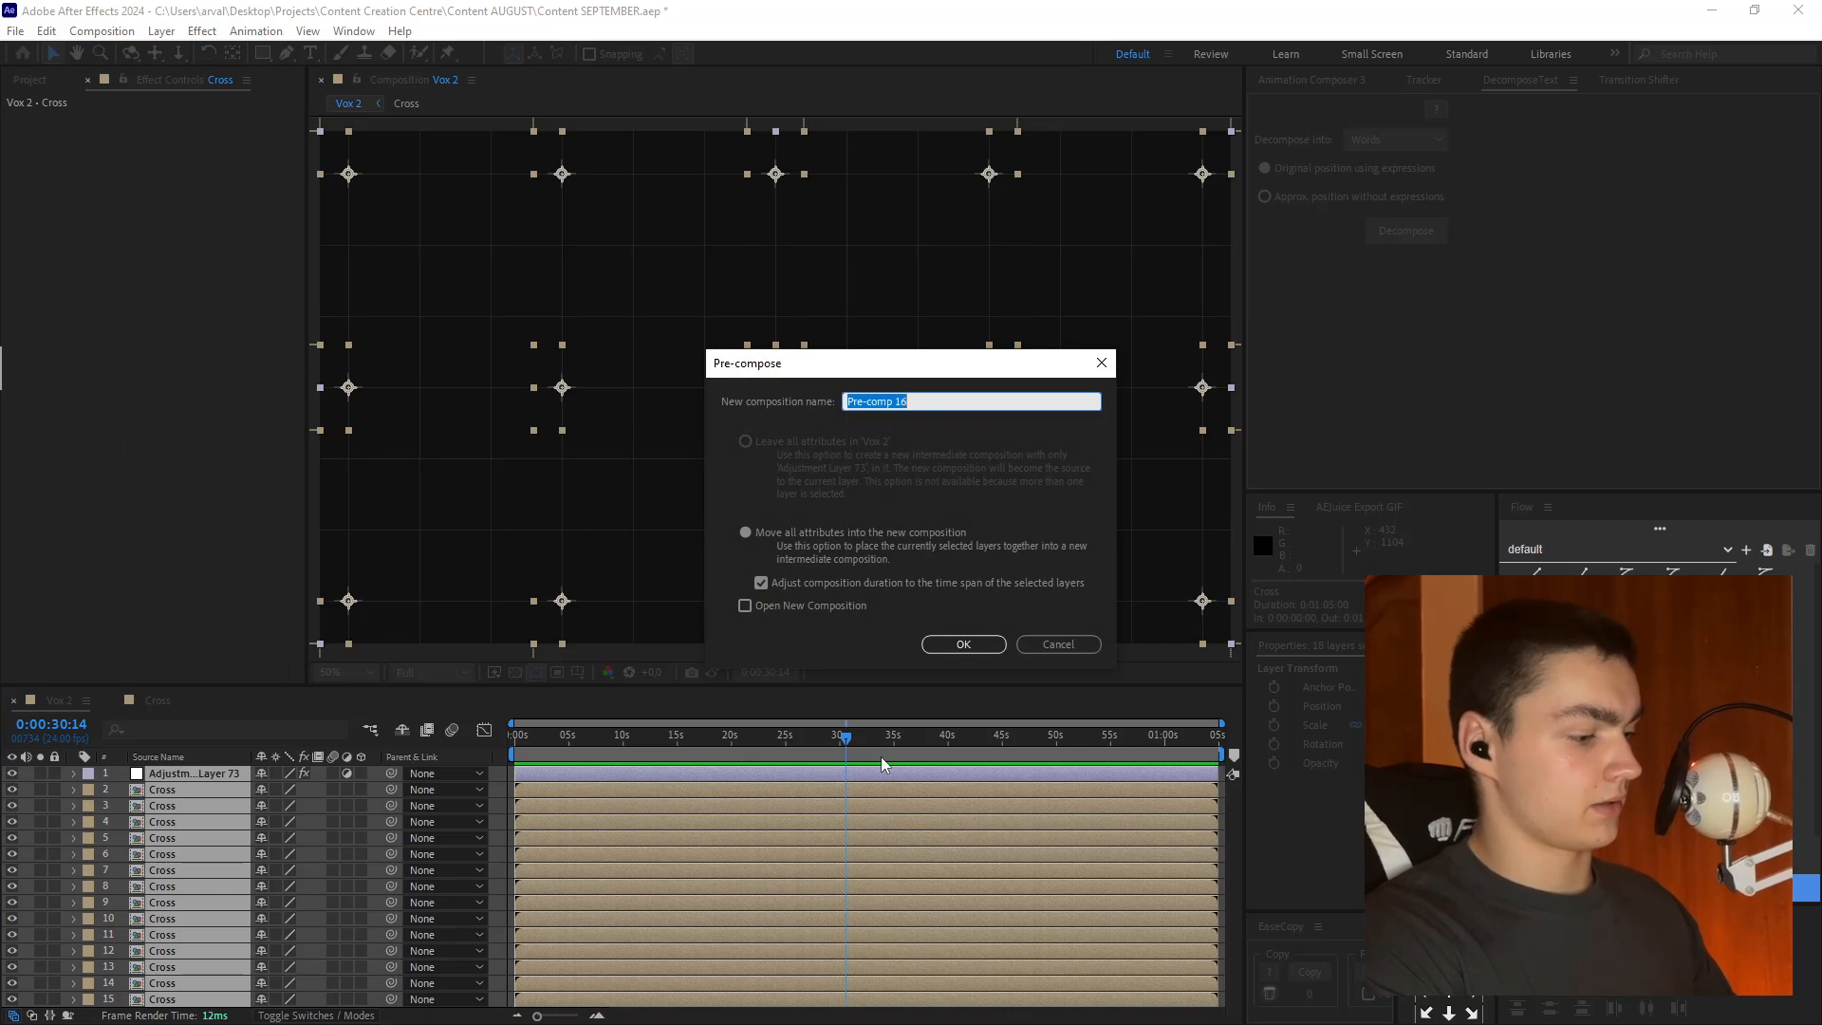
text(Grid)
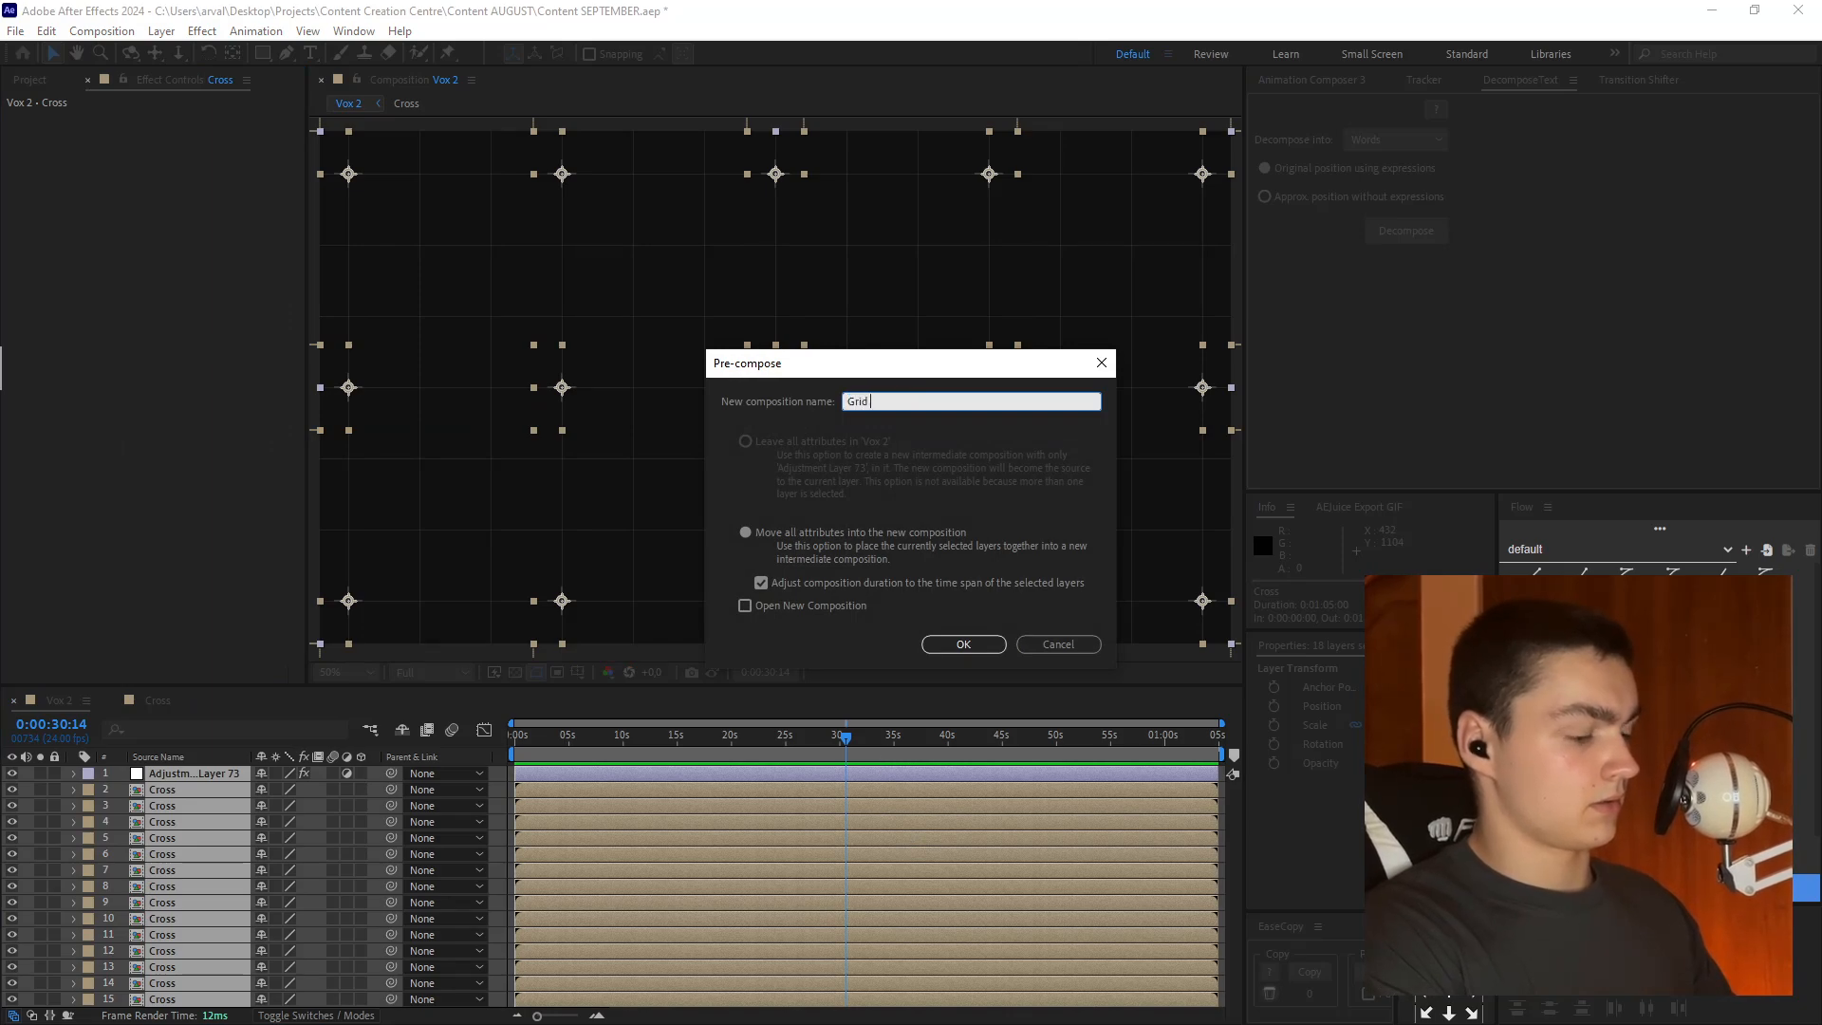
text( BackGro)
key(BackSpace)
key(BackSpace)
key(BackSpace)
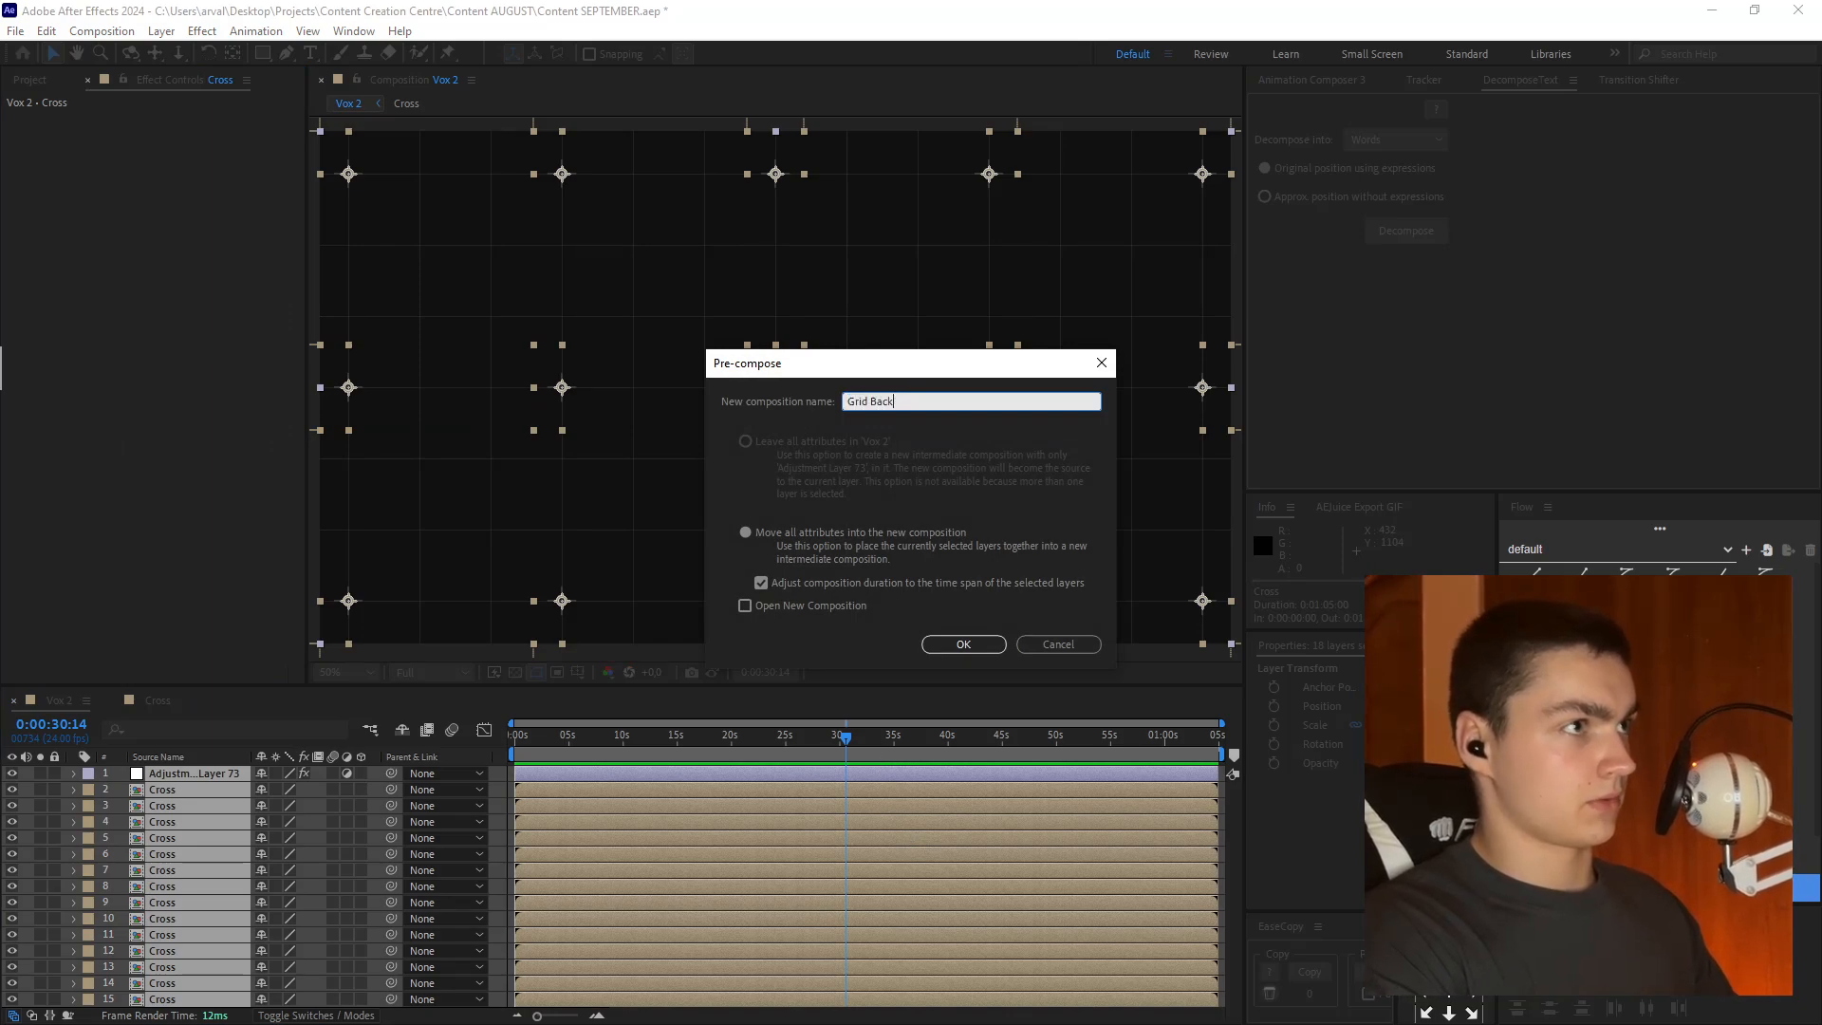
text(ground)
key(Return)
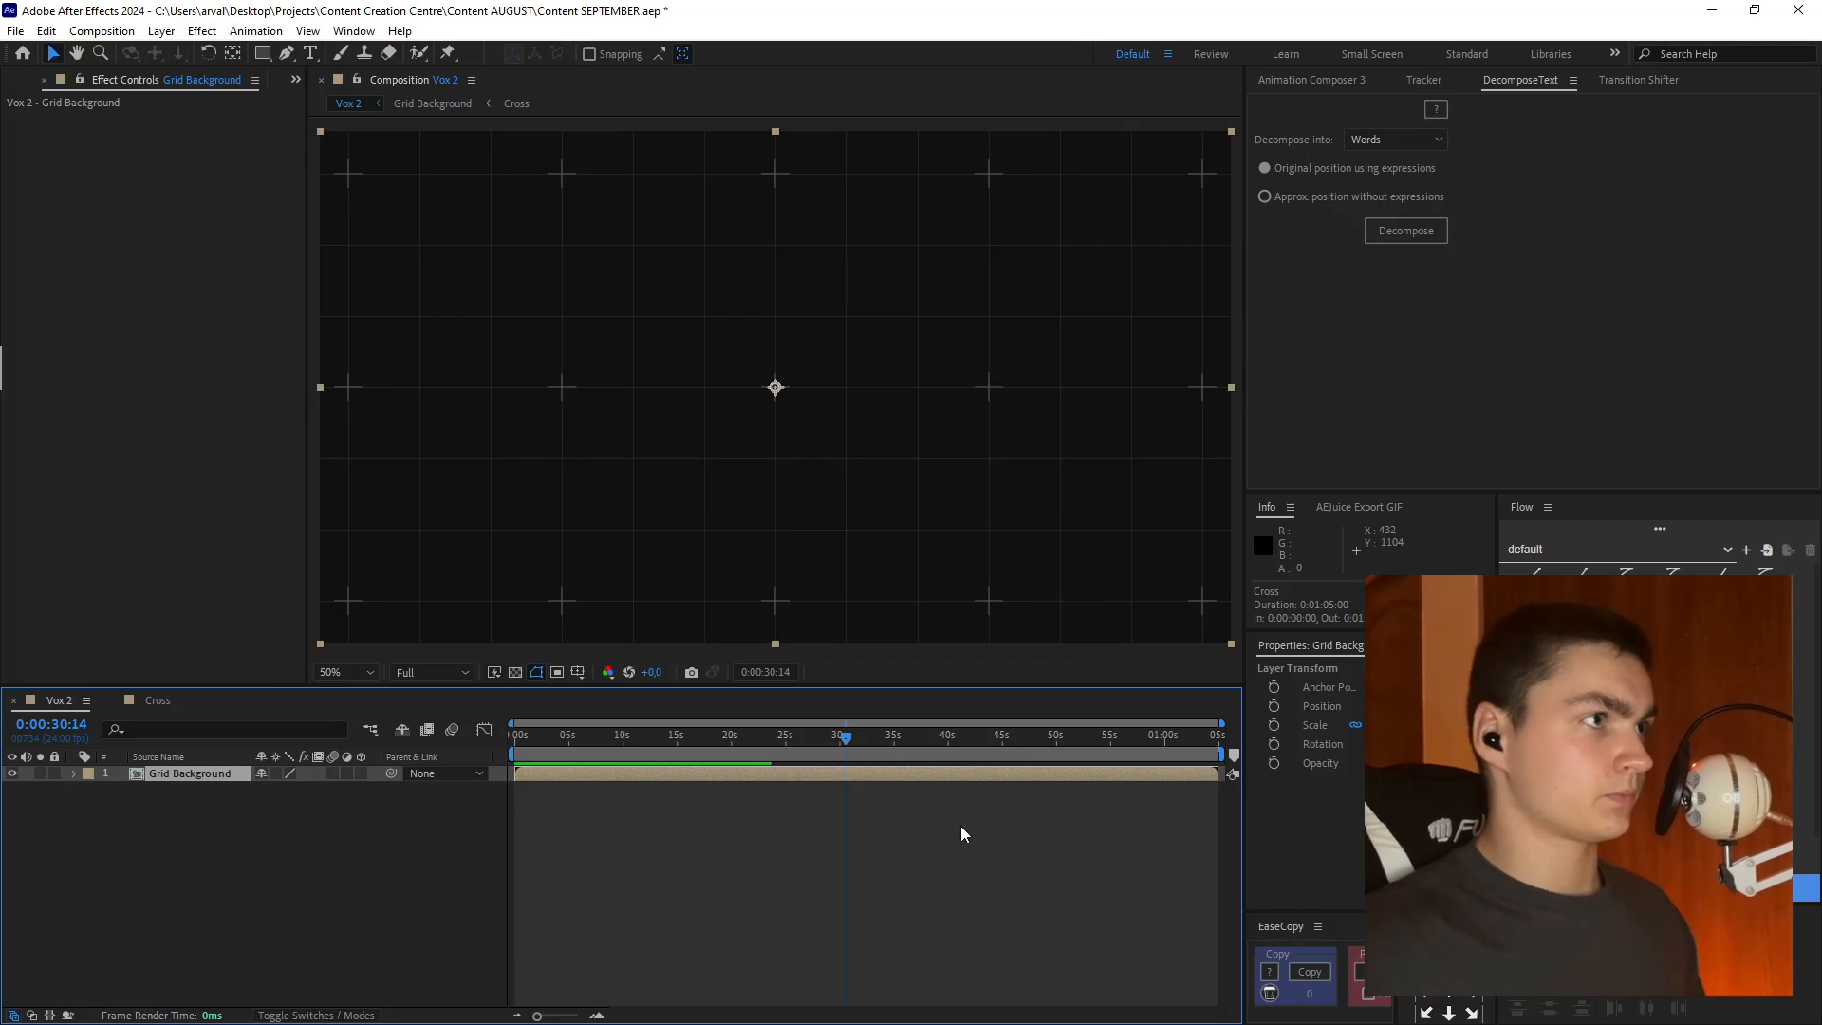
click(960, 825)
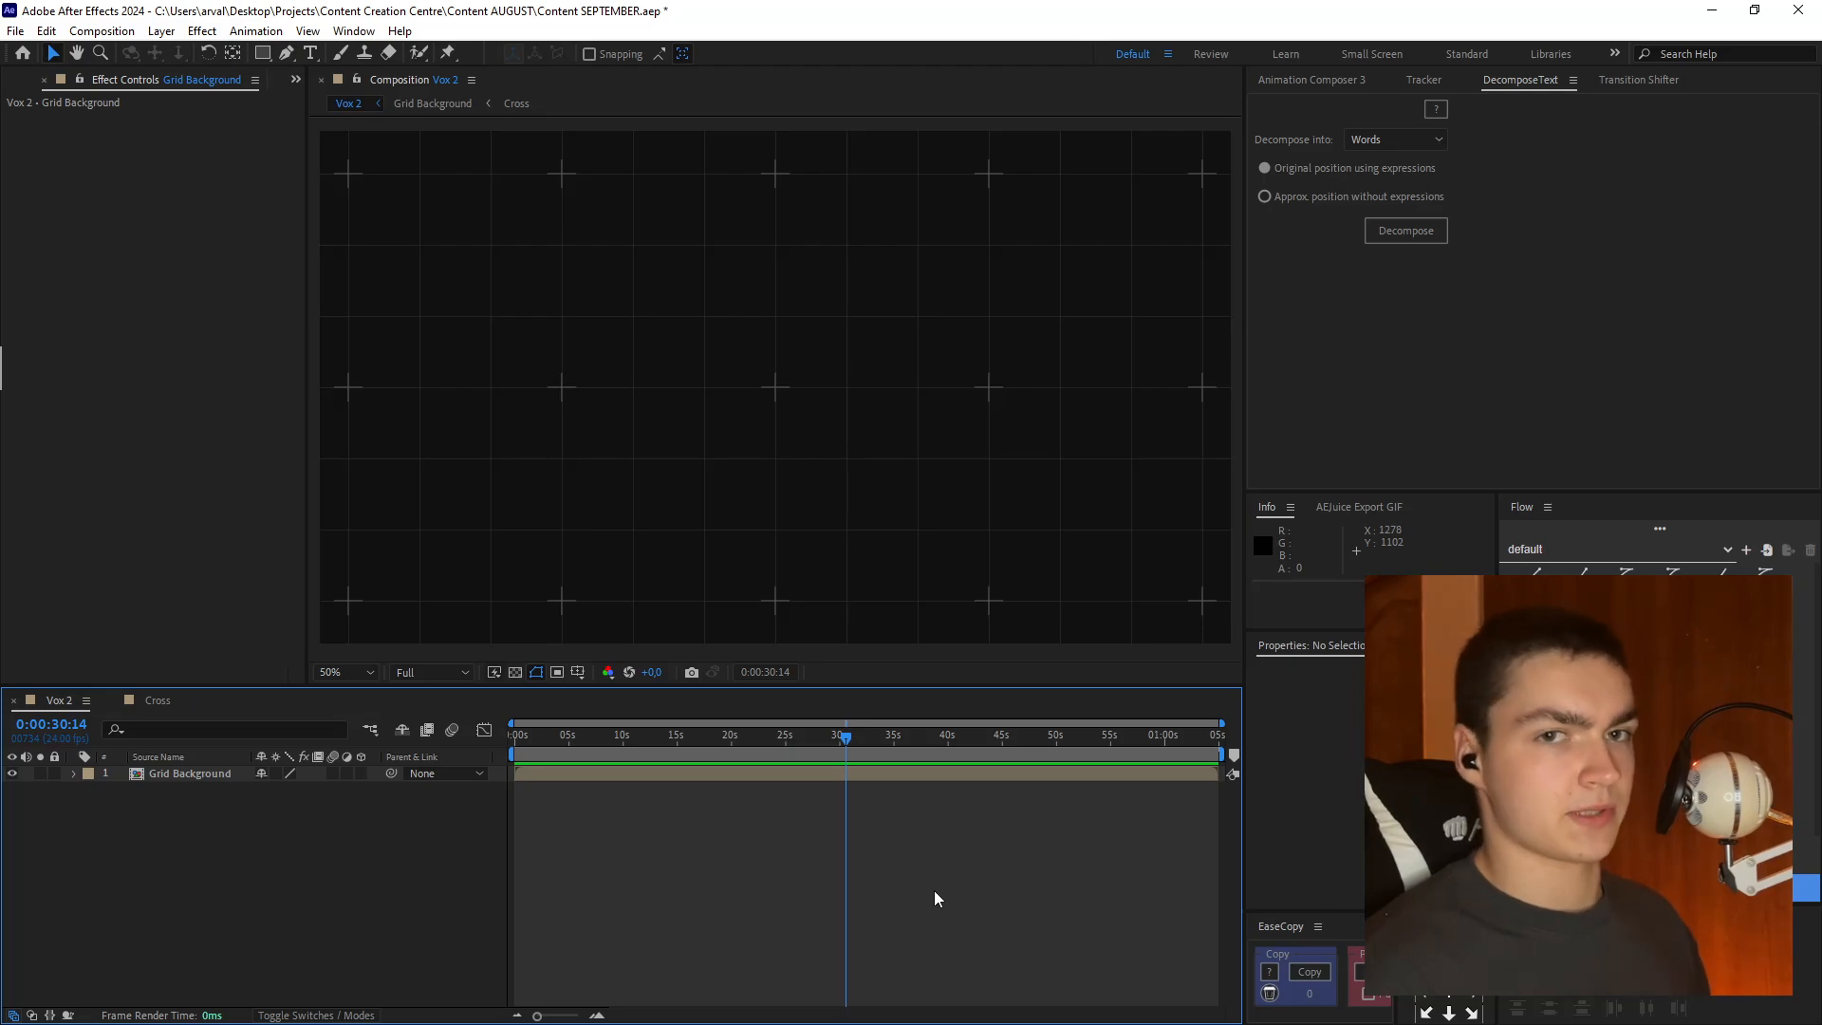
- Draw a white circle without a stroke, about 87 px across, at the centre of the composition with the Ellipse tool
key(q)
key(q)
key(q)
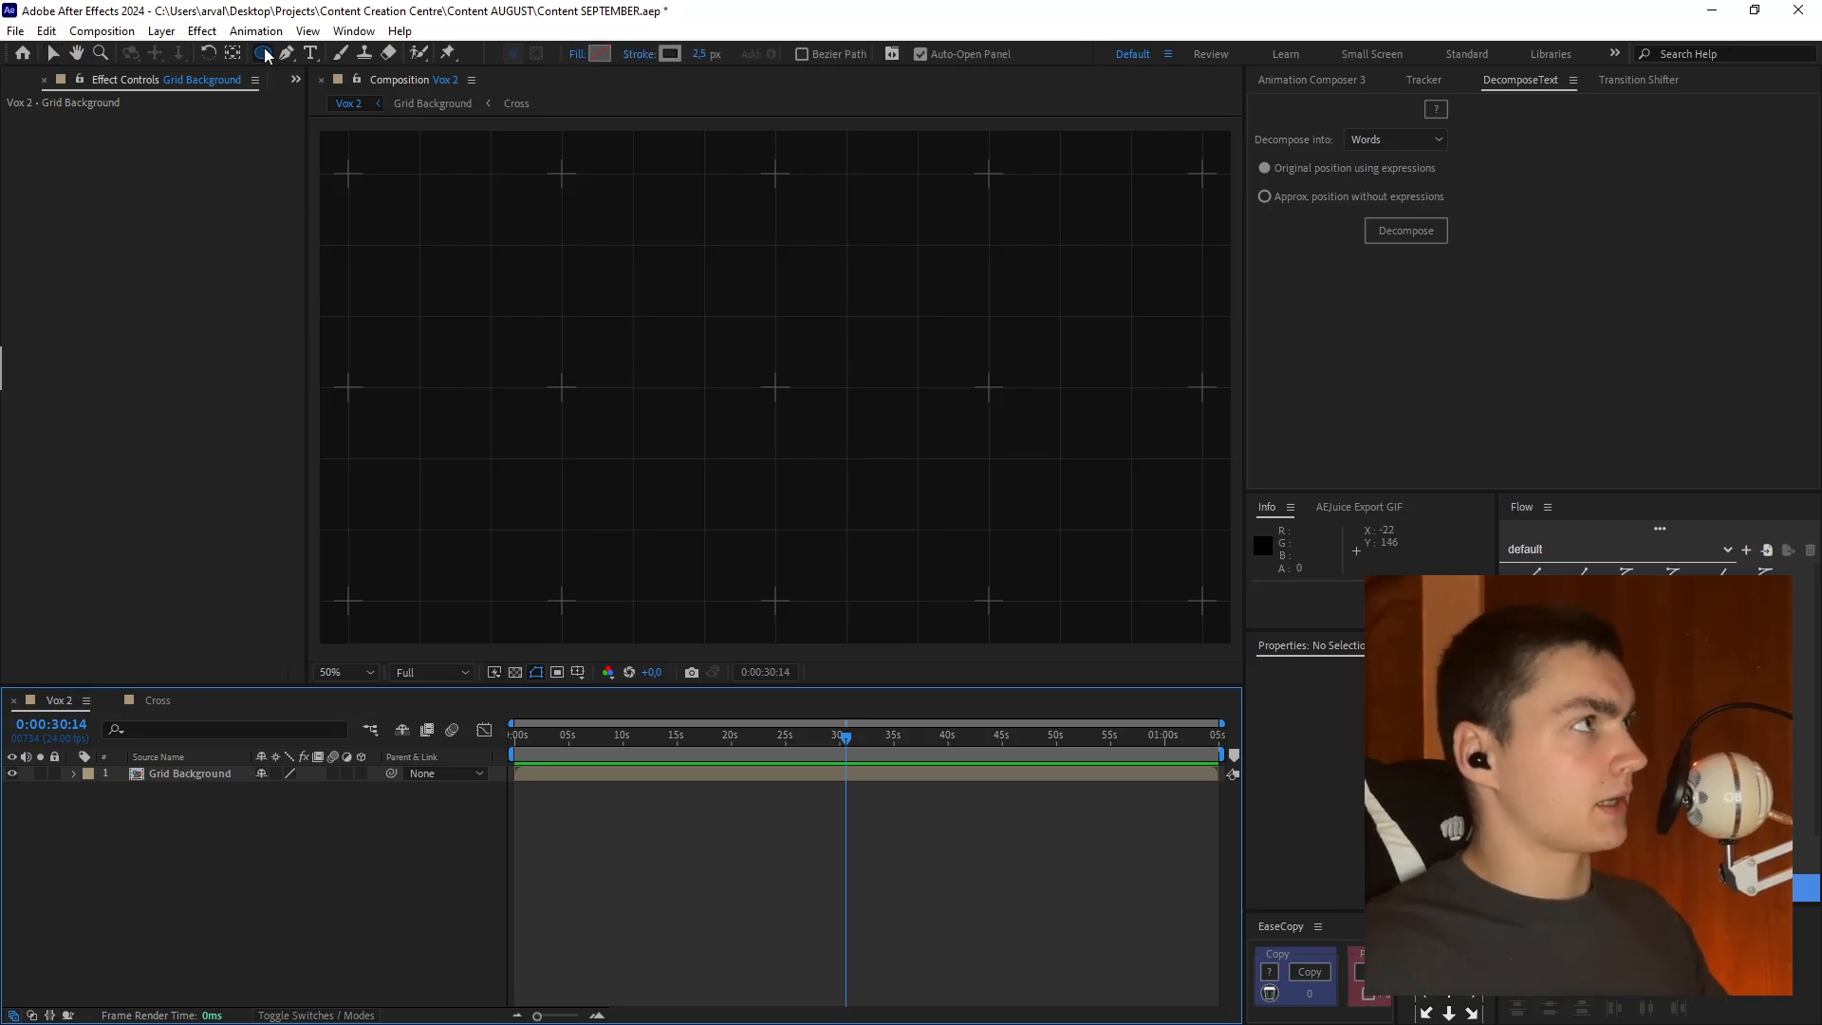
scroll(750, 386, up, 2)
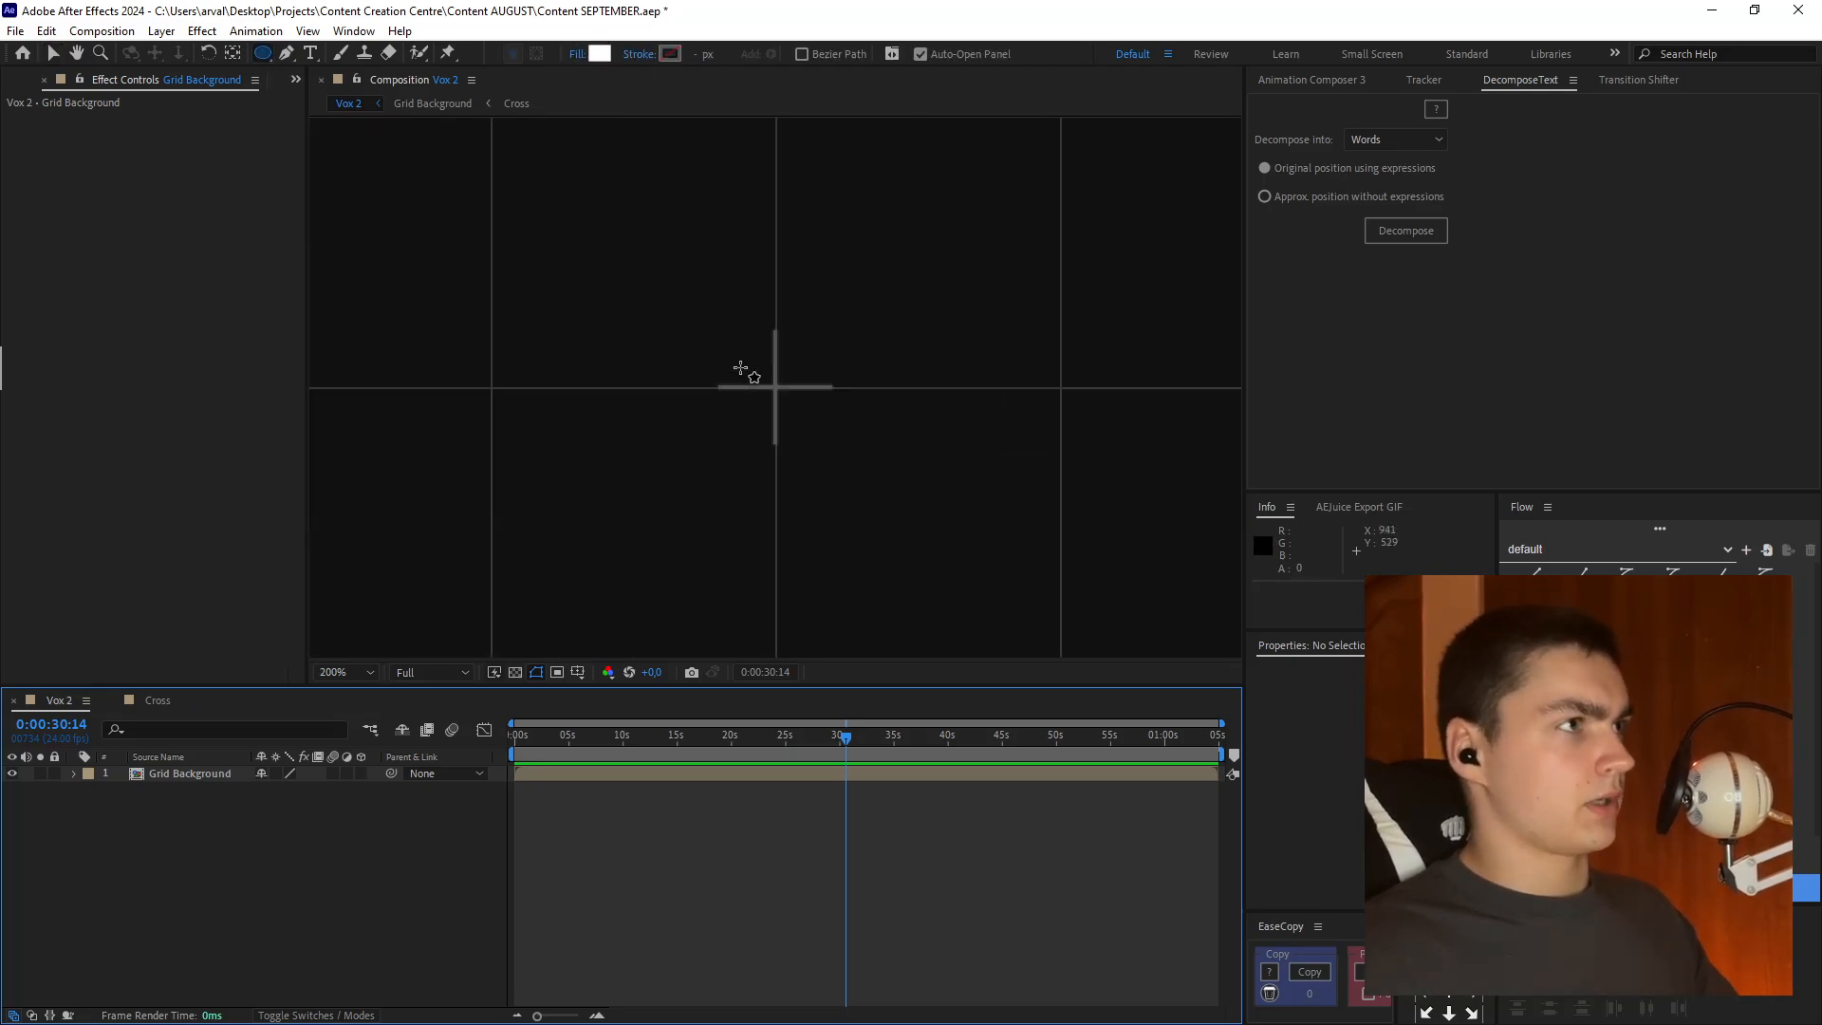
drag(730, 291, 761, 323)
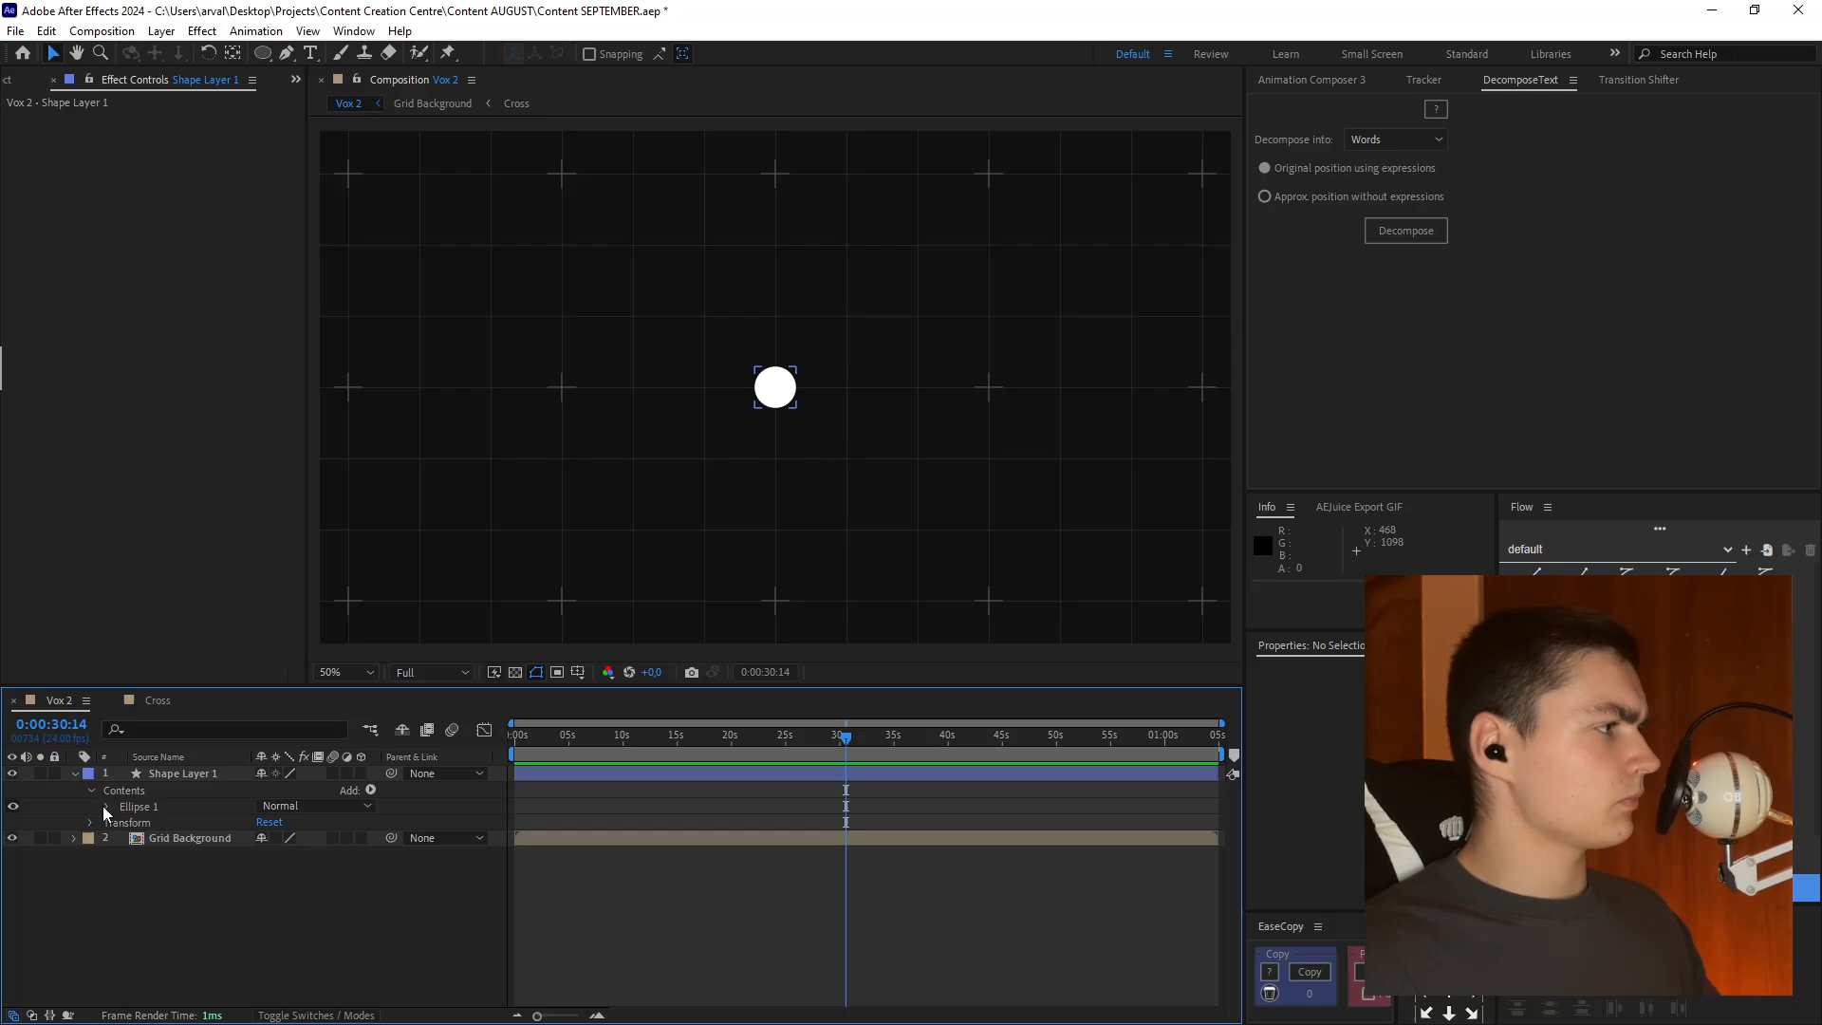
- Set the circle's ellipse path size to 50 px
click(105, 807)
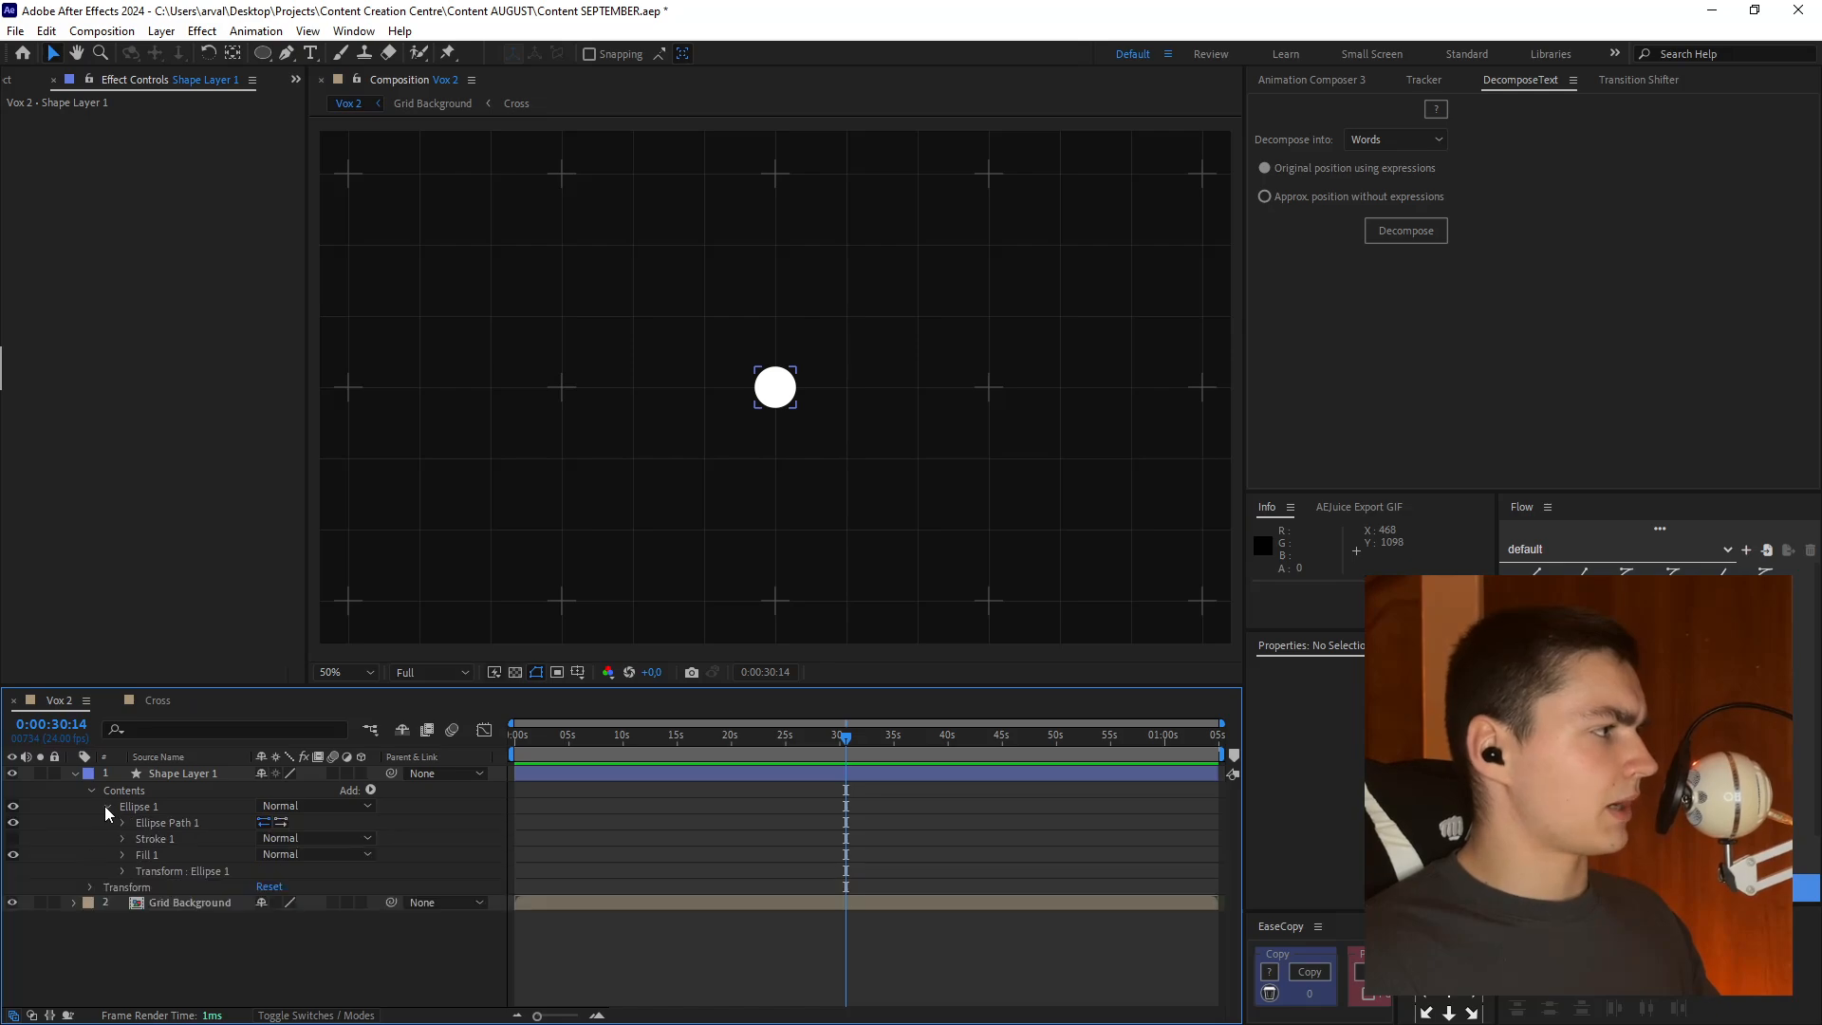
click(123, 823)
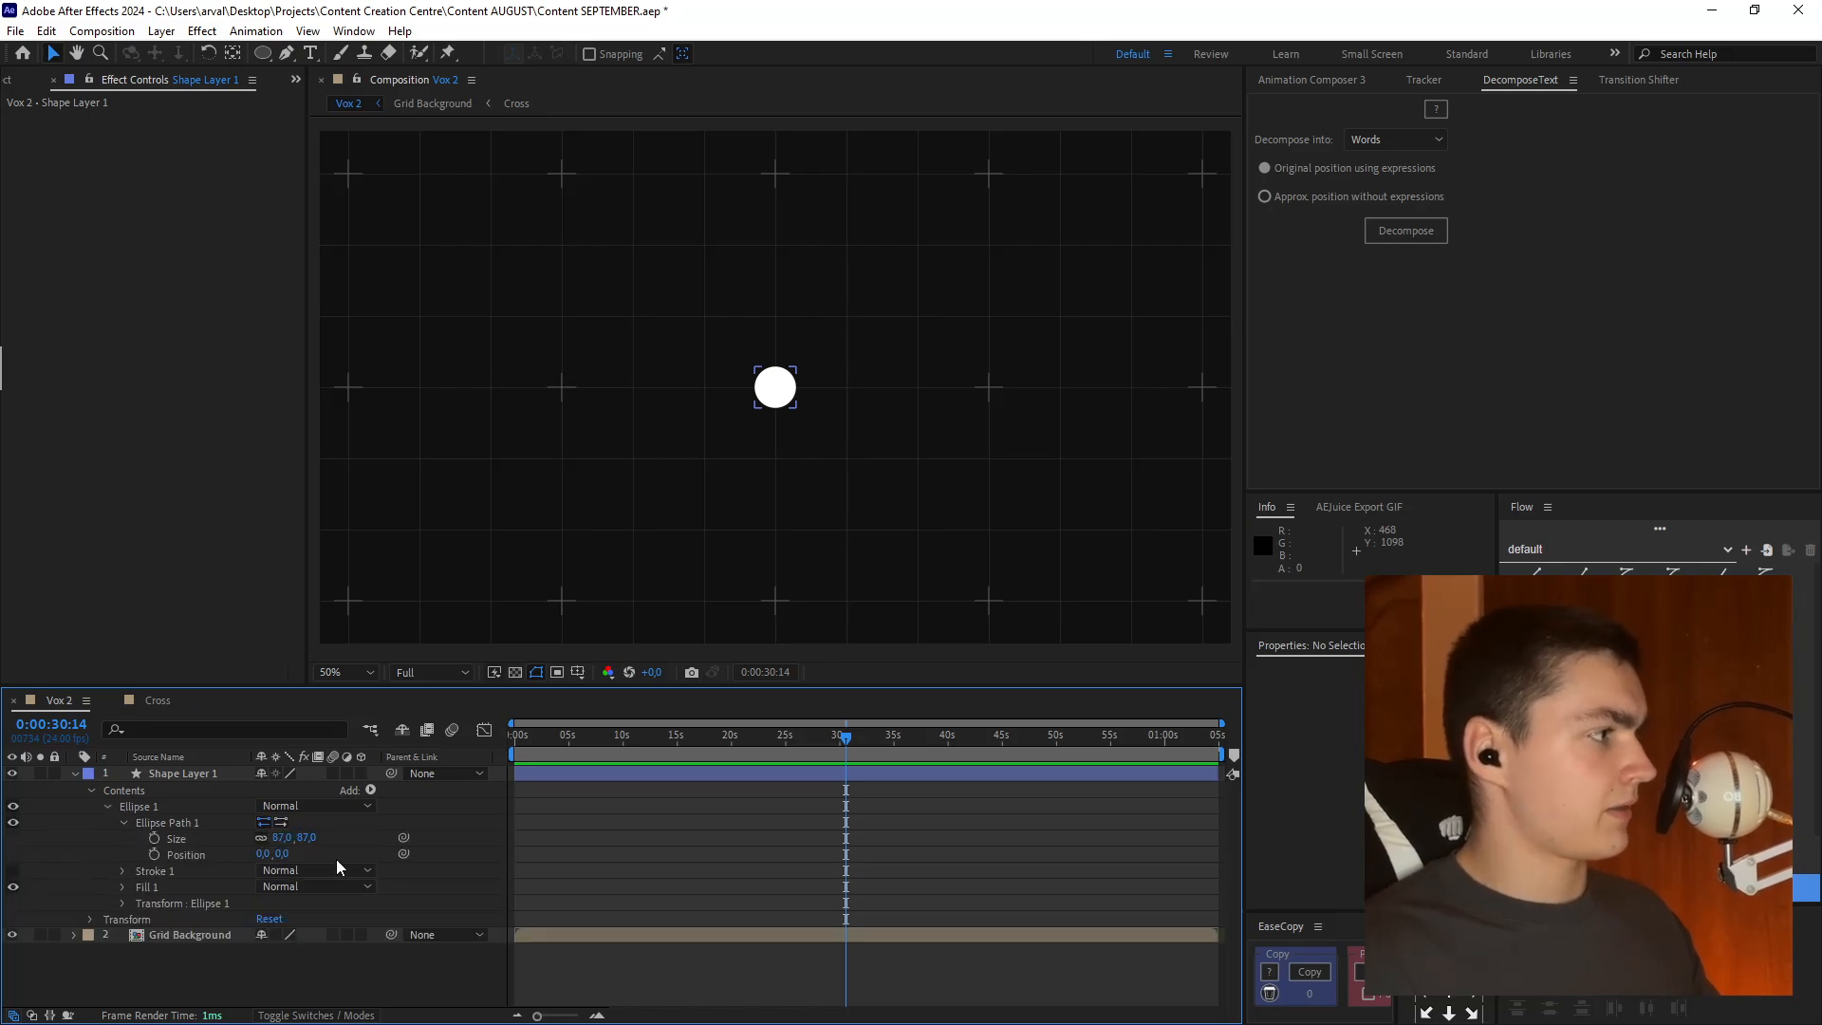
click(305, 839)
text(50)
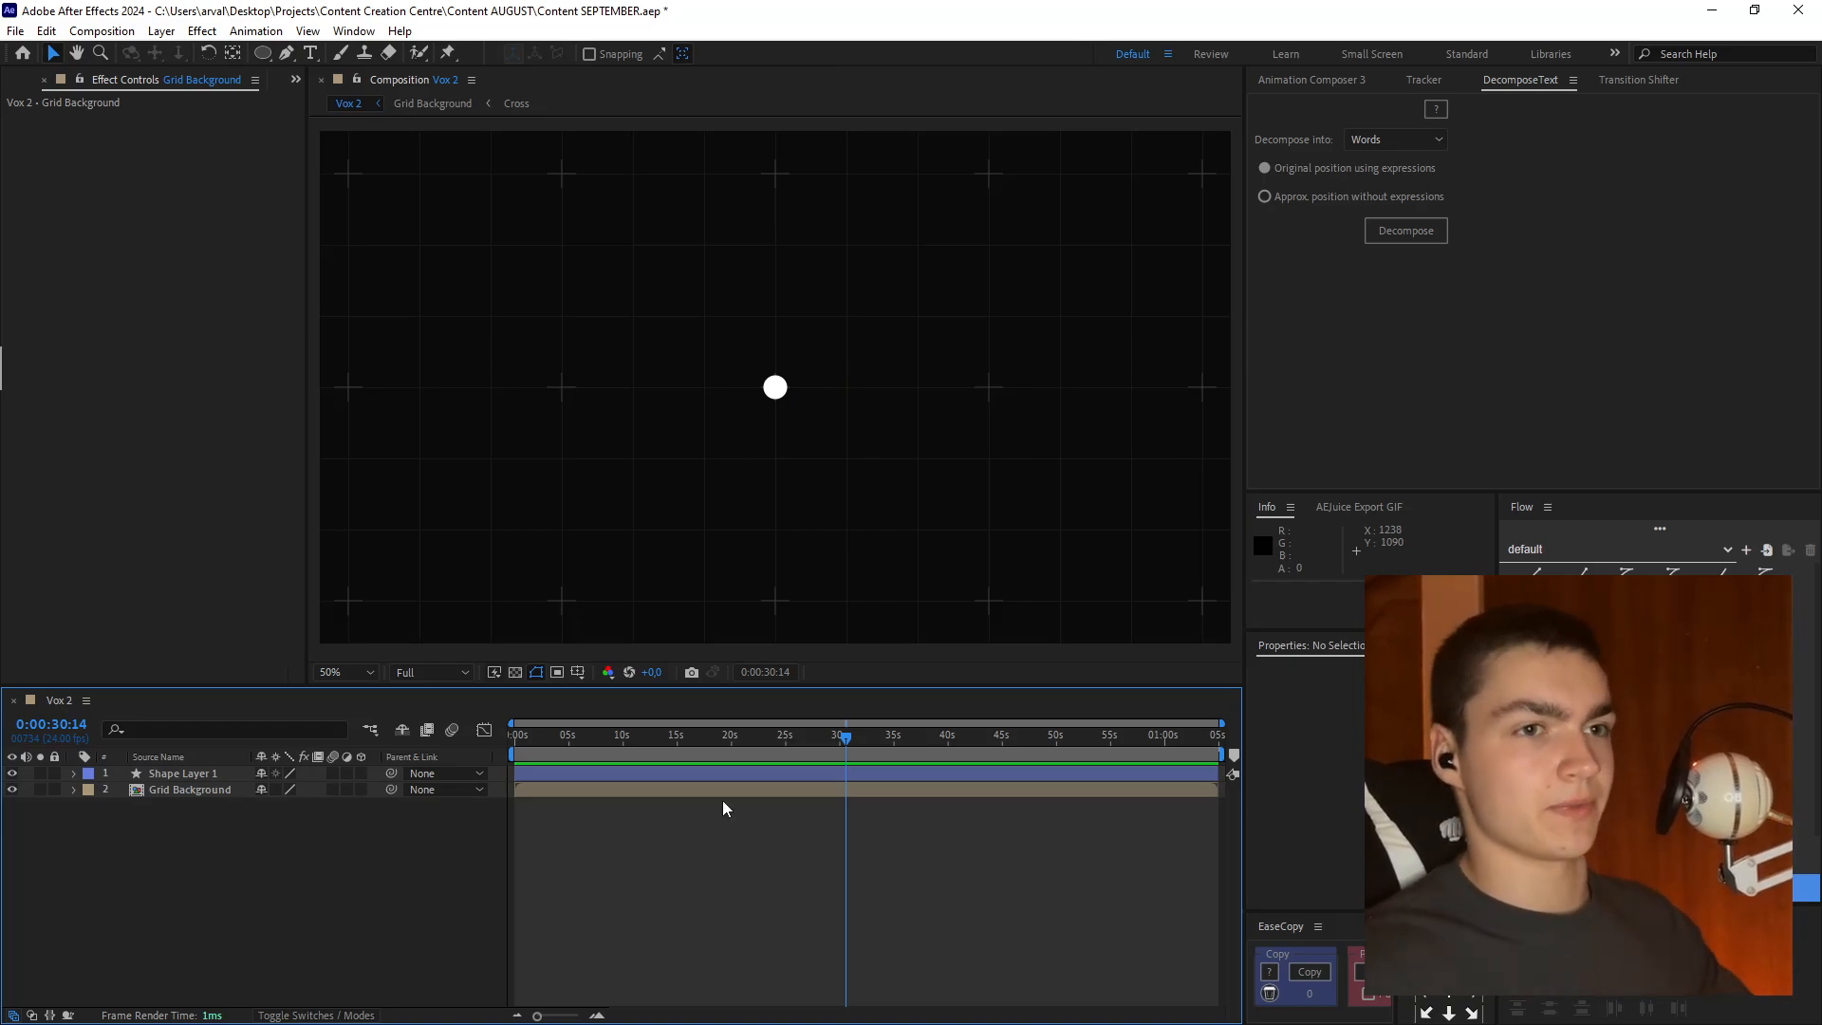
- Rename the shape layer as Circle
click(177, 773)
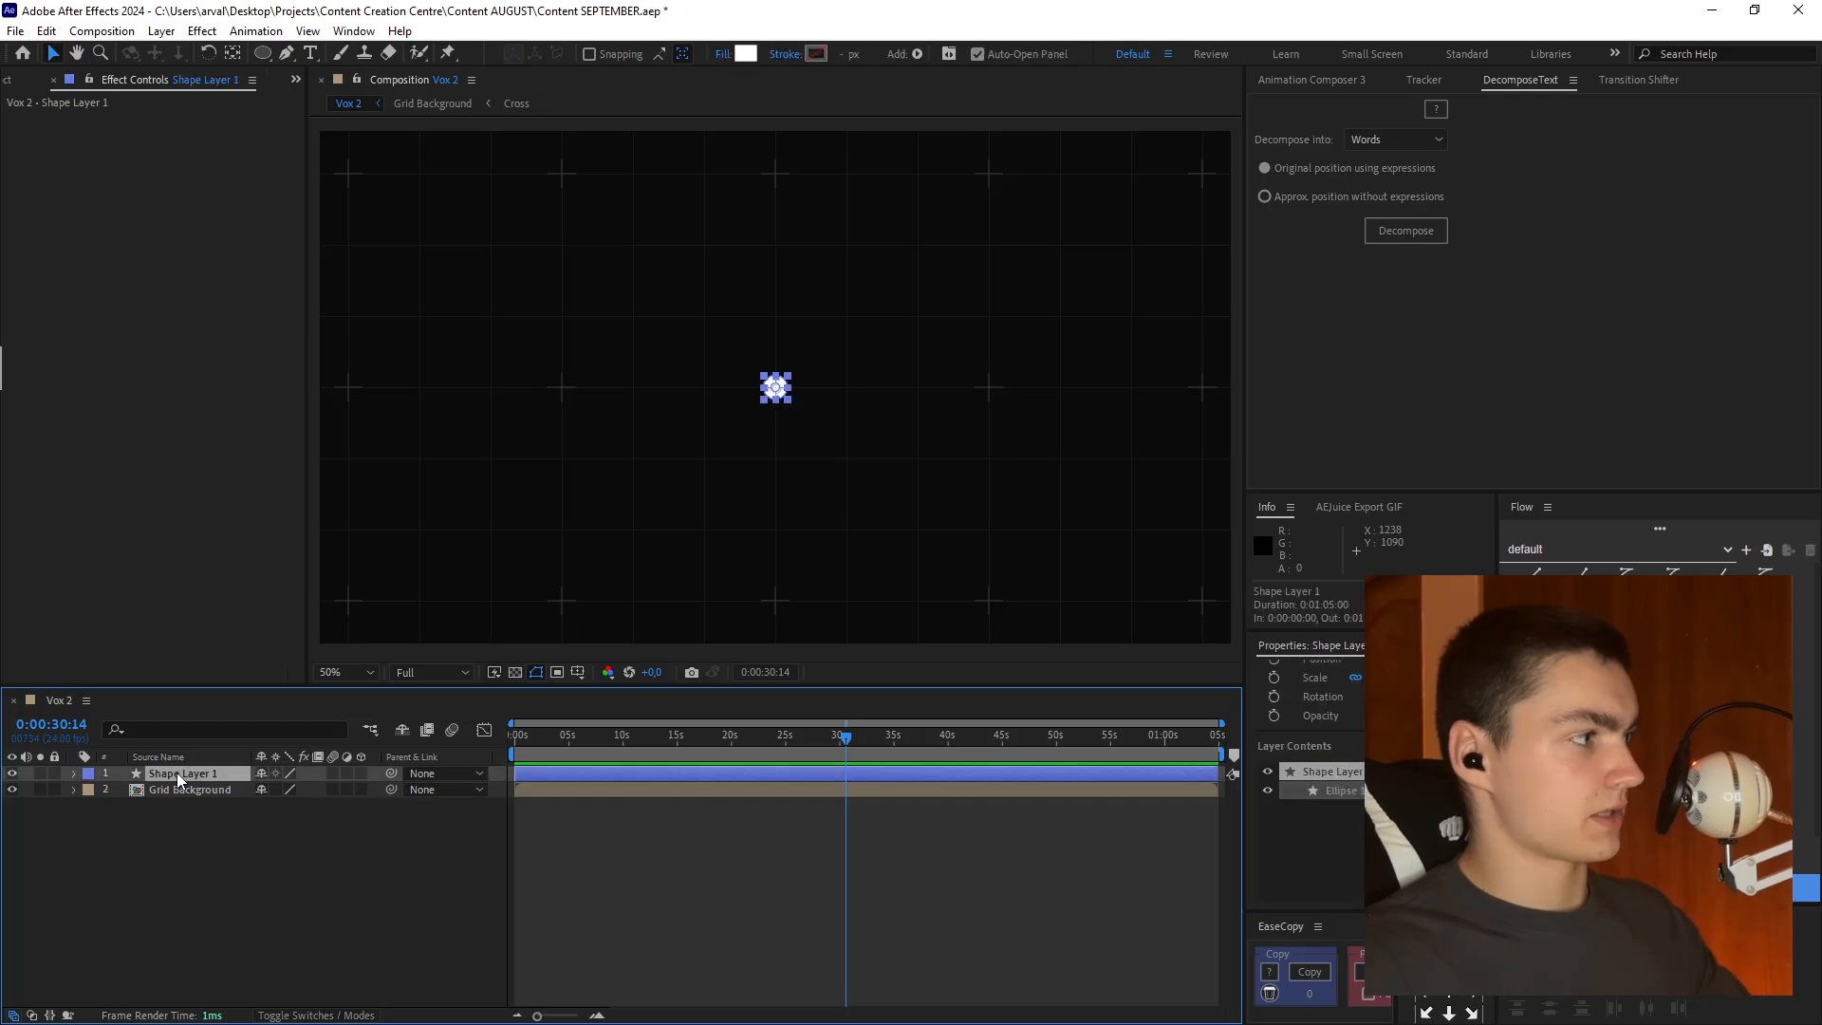
right_click(176, 772)
click(275, 715)
text(Circle)
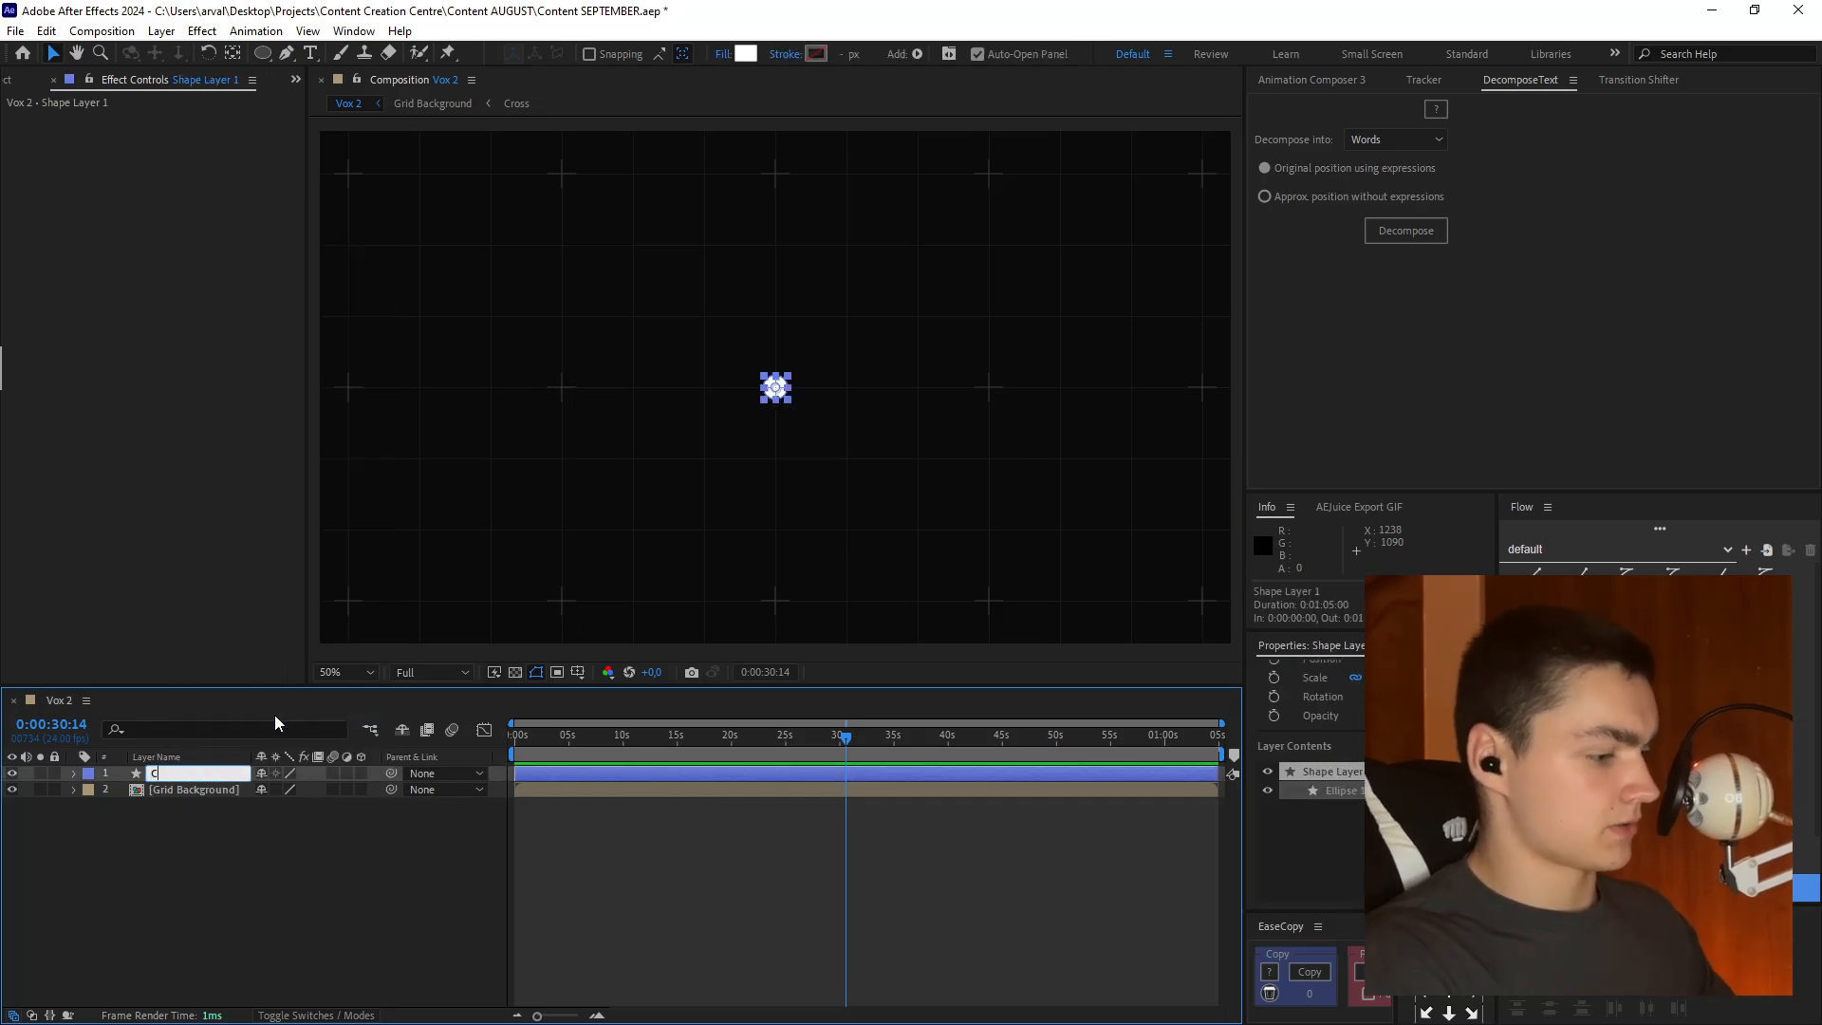
key(Return)
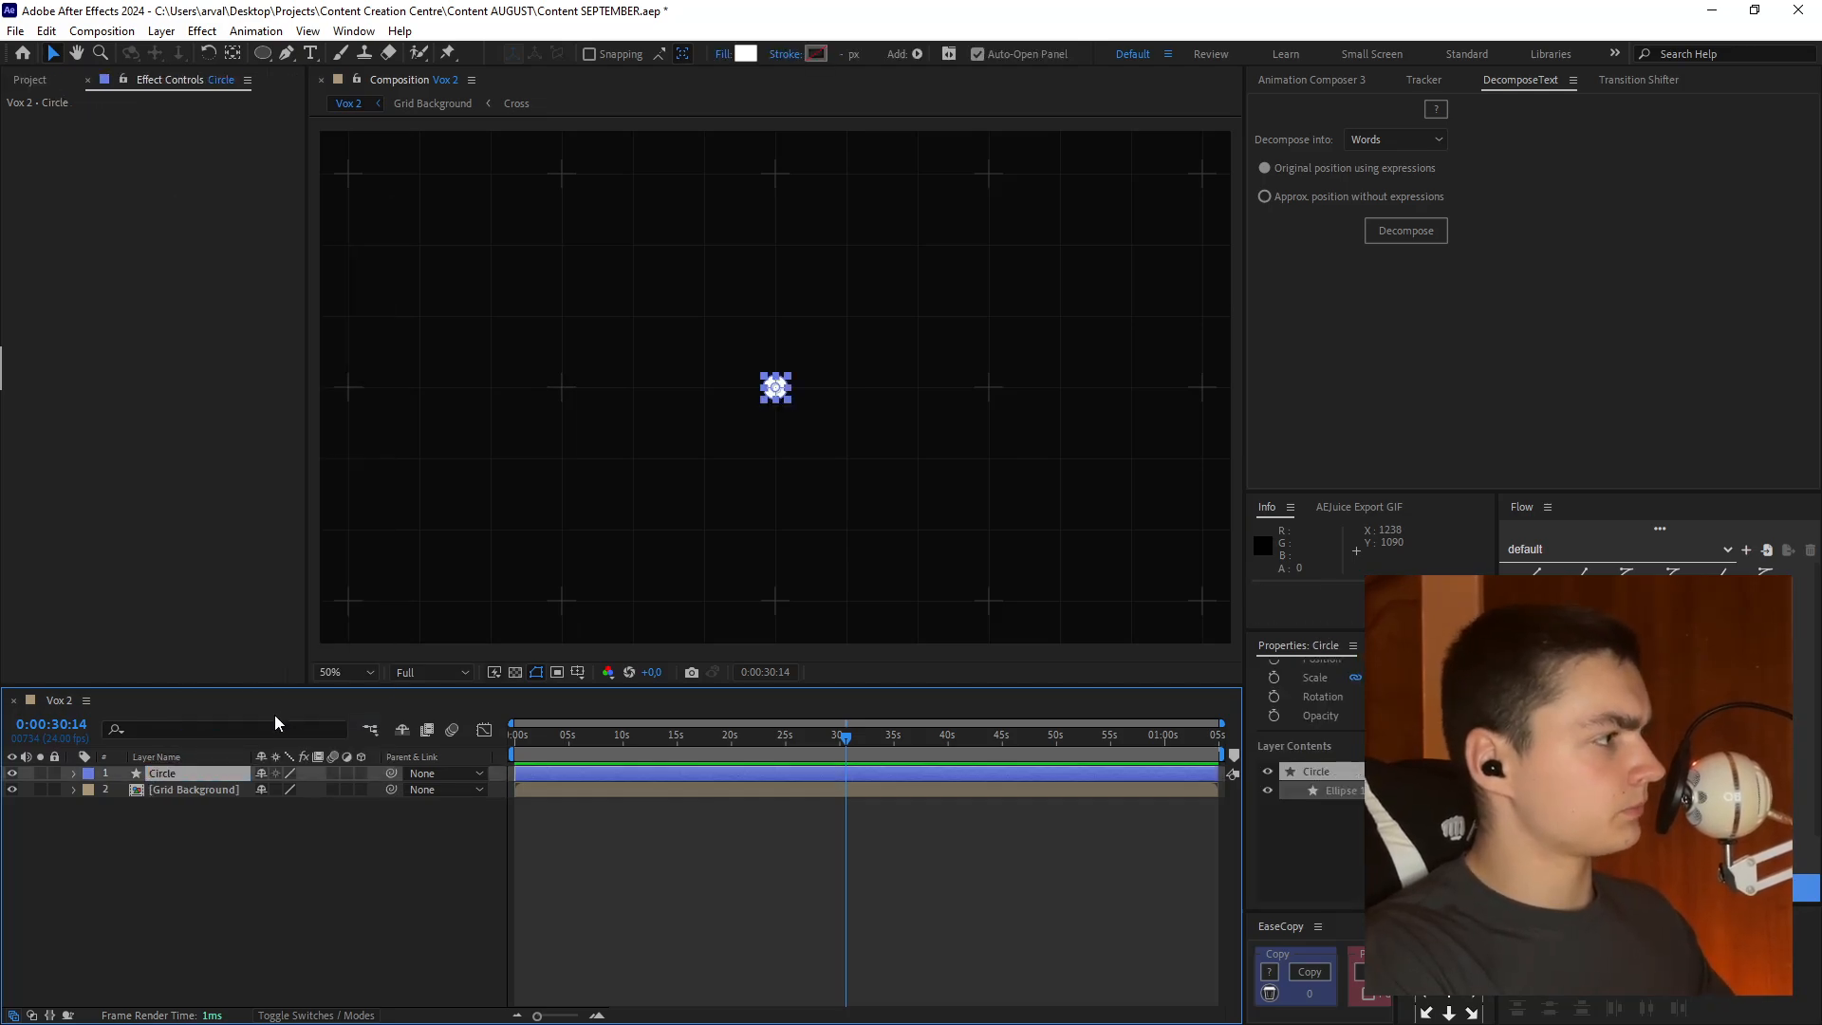
- Add a Repeater to the Circle layer's contents and set its copies to 10
right_click(171, 778)
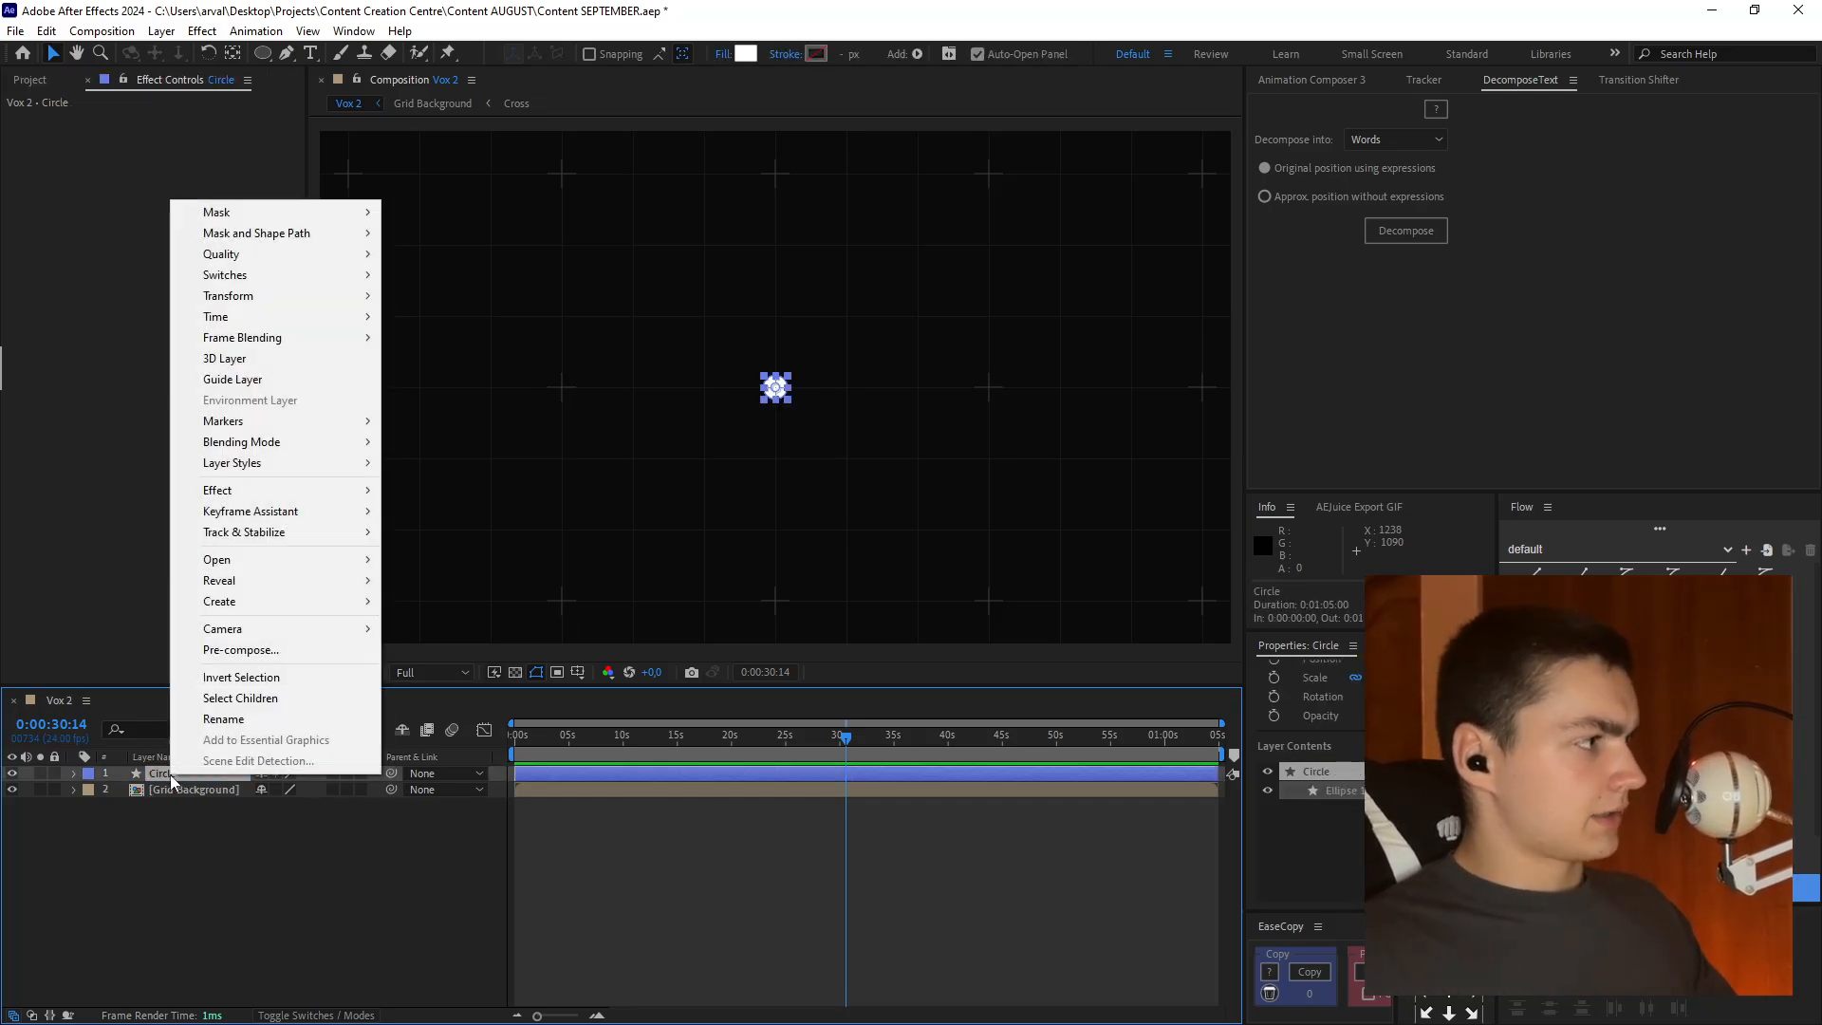
click(71, 776)
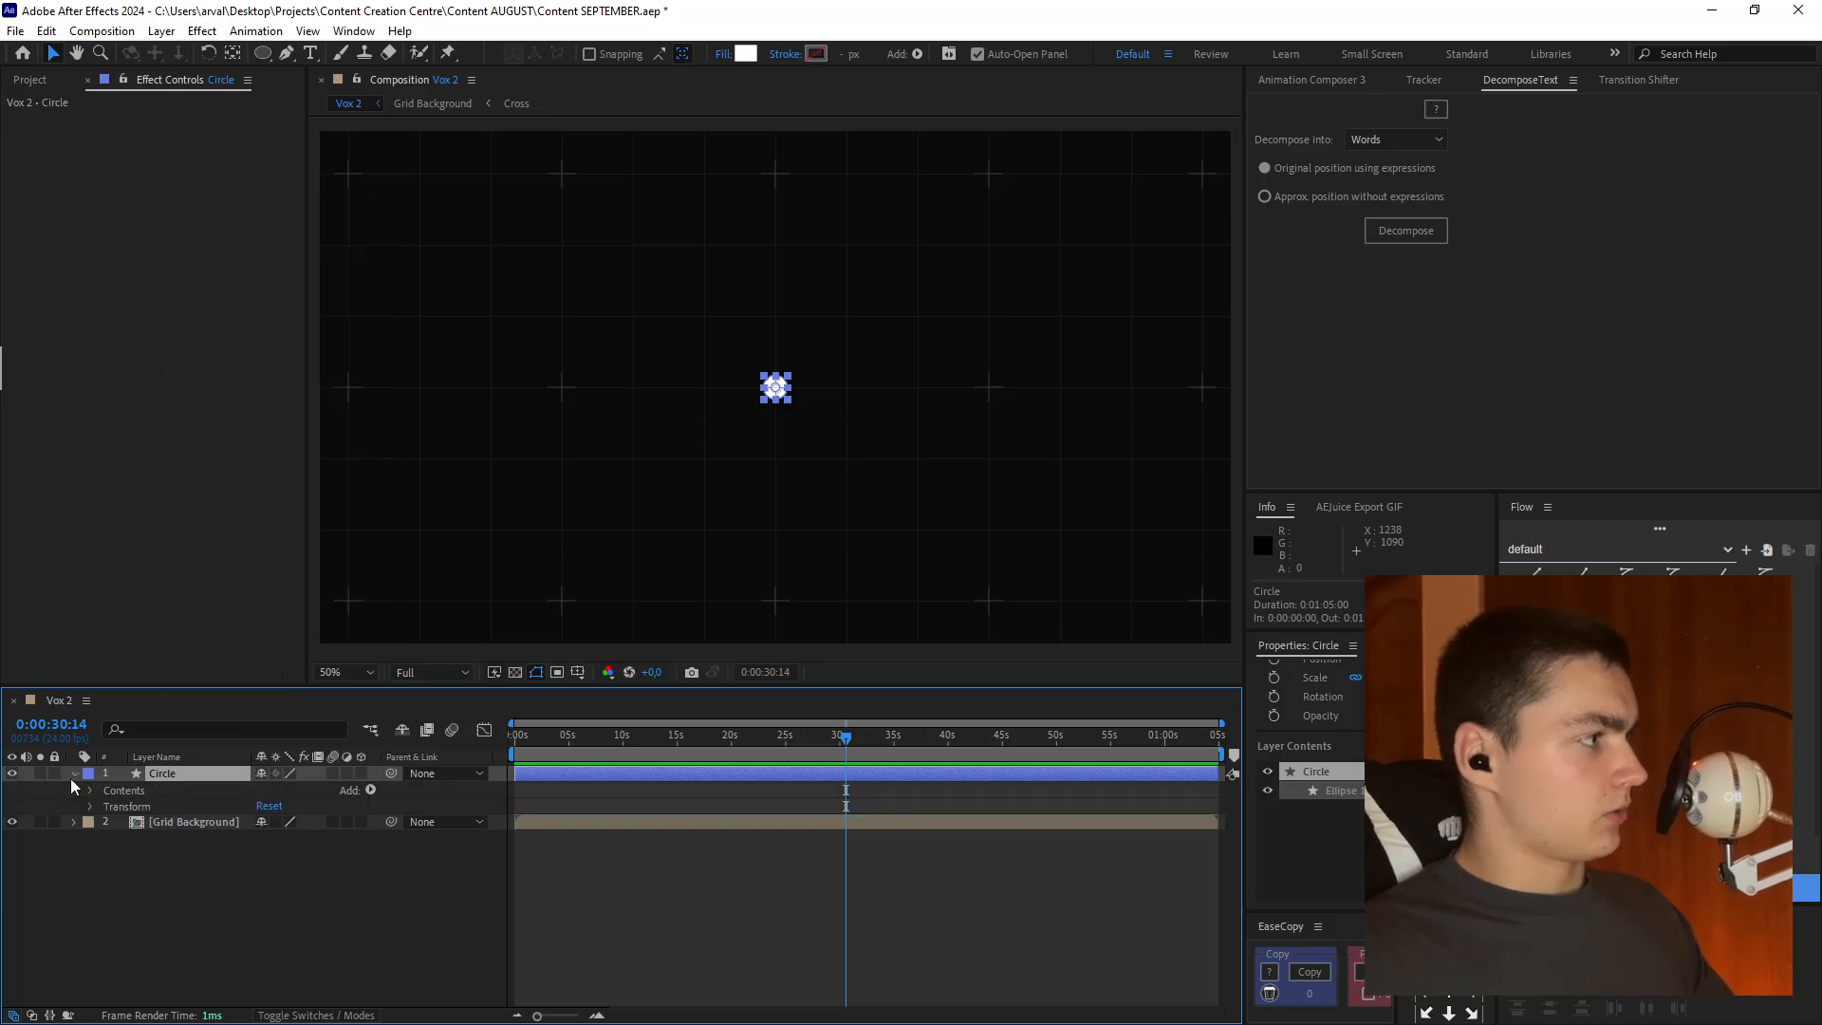
click(370, 791)
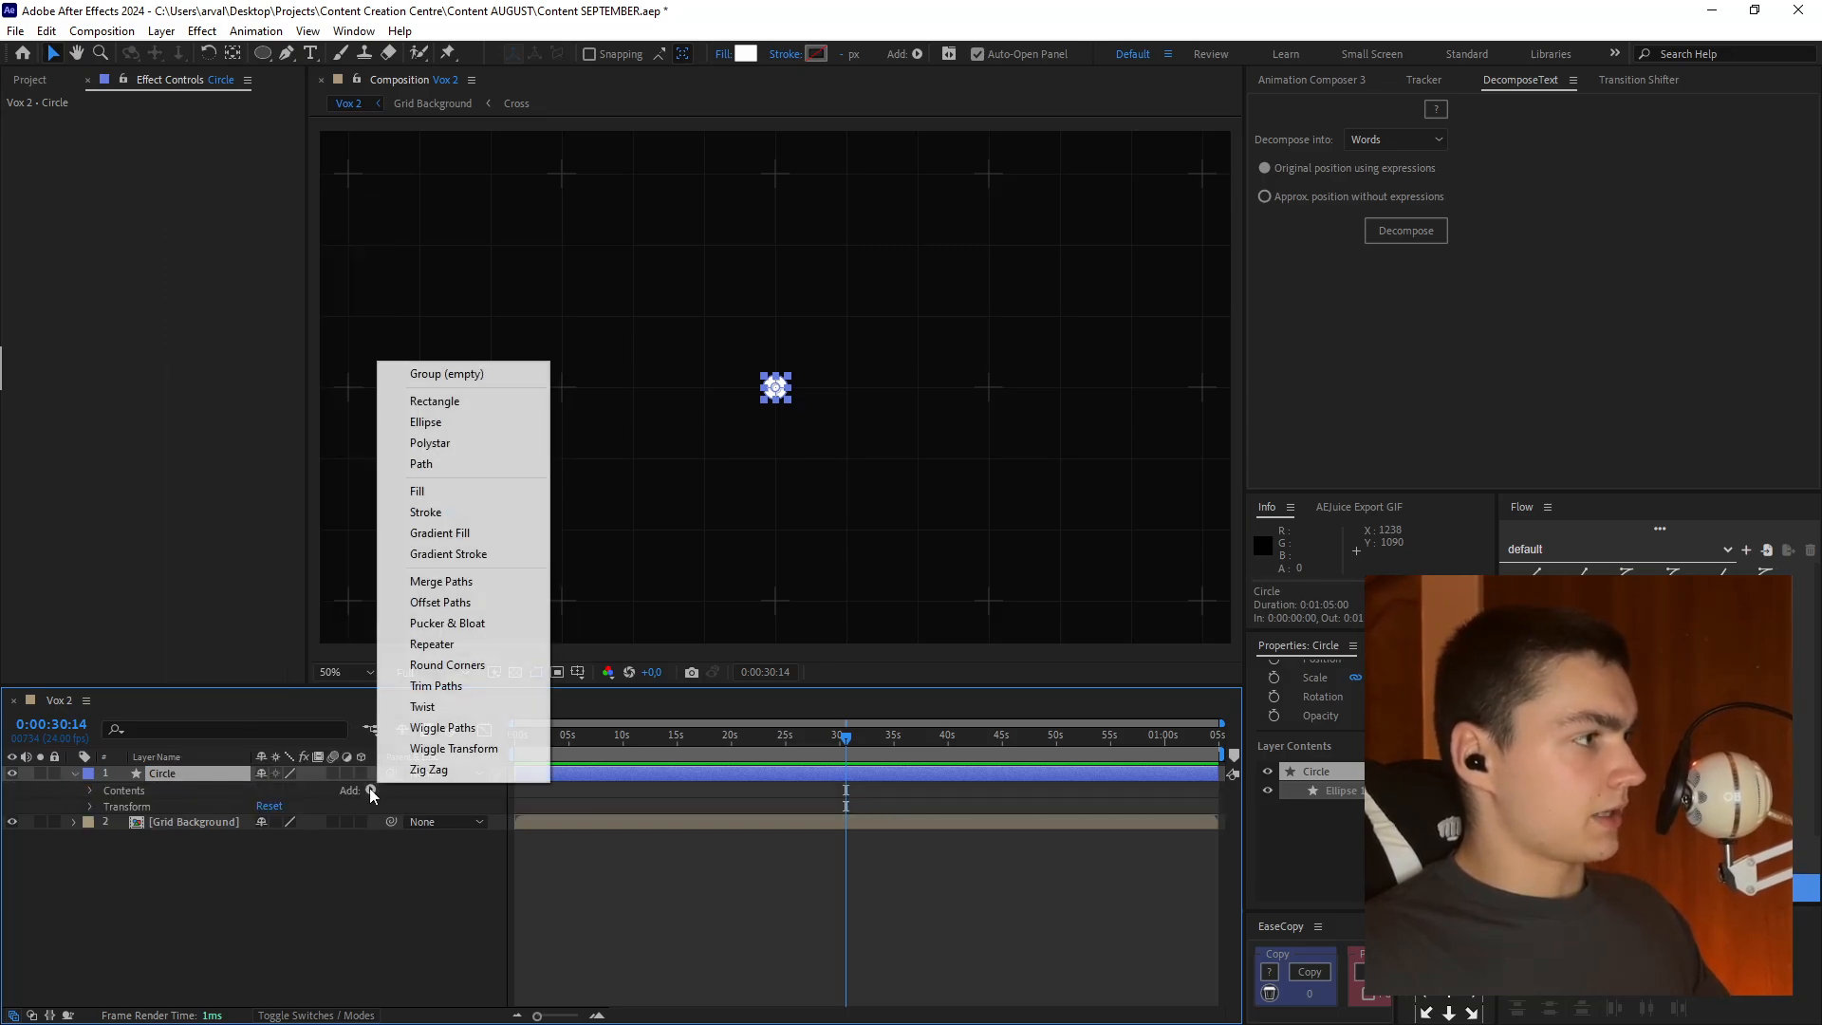
click(435, 644)
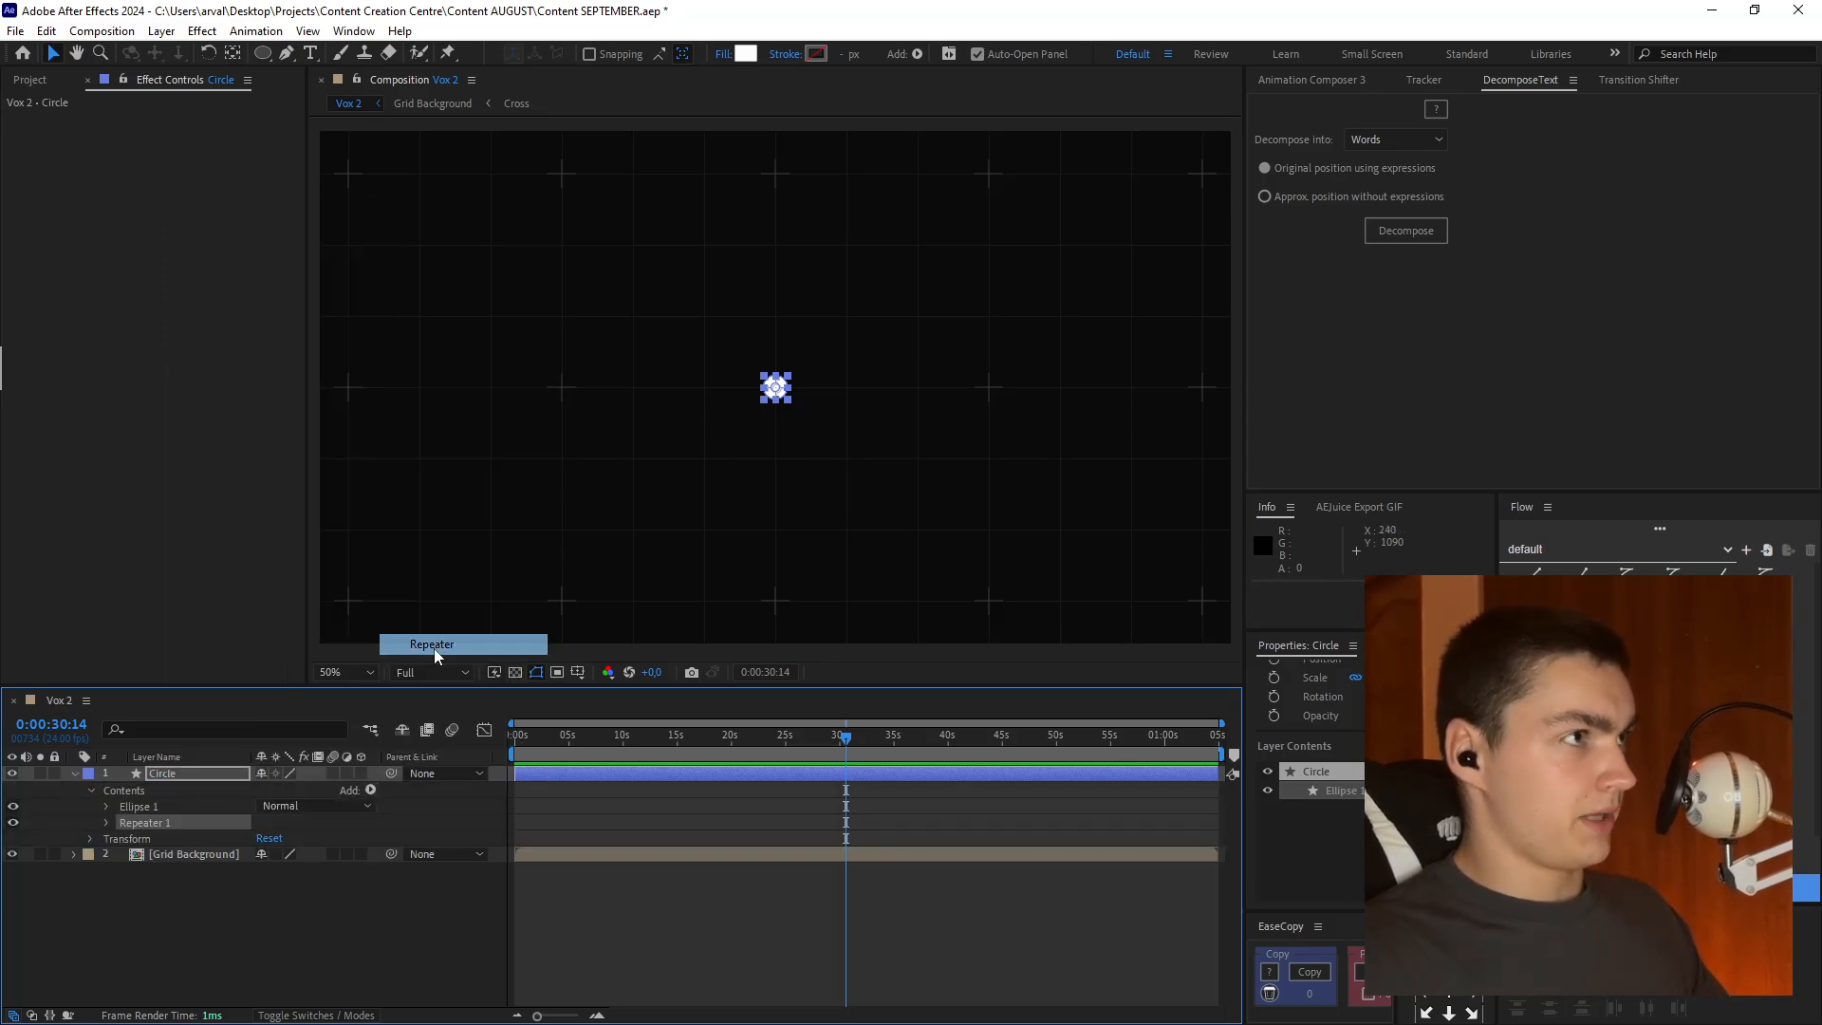
click(107, 823)
click(265, 839)
text(10)
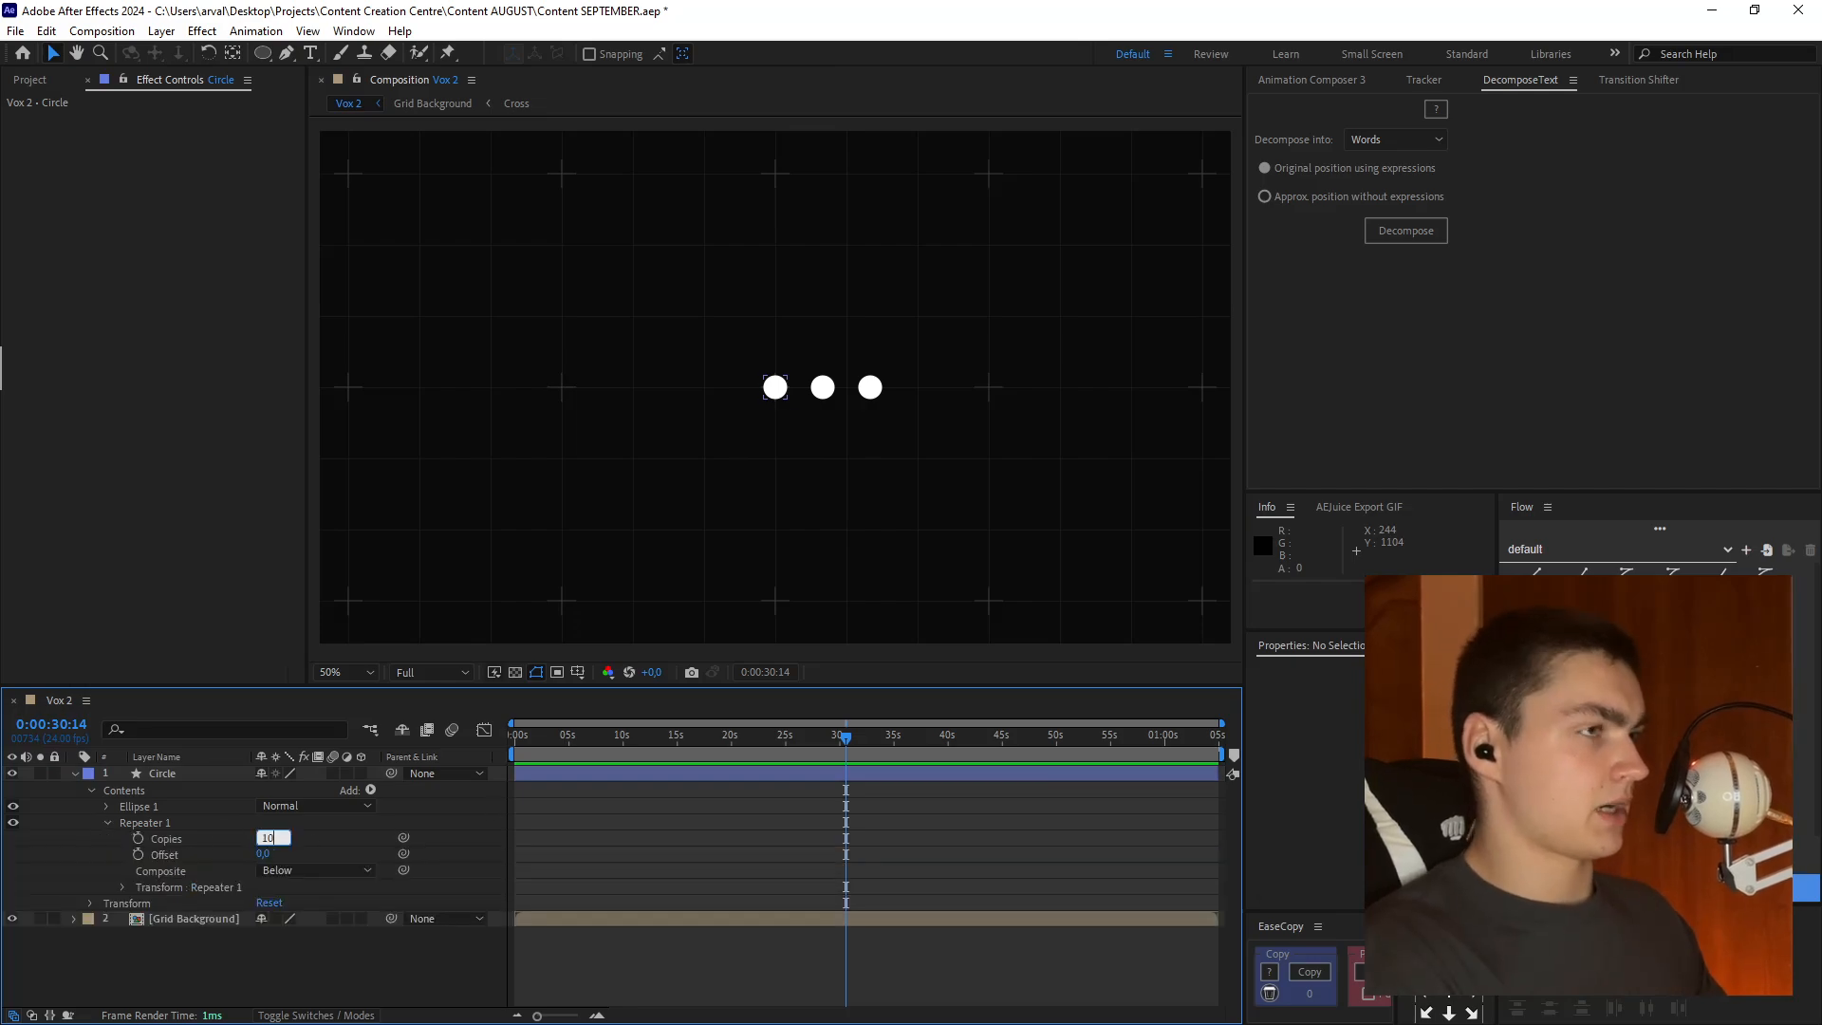
click(492, 801)
- Set the Circle layer's X position to 510
key(p)
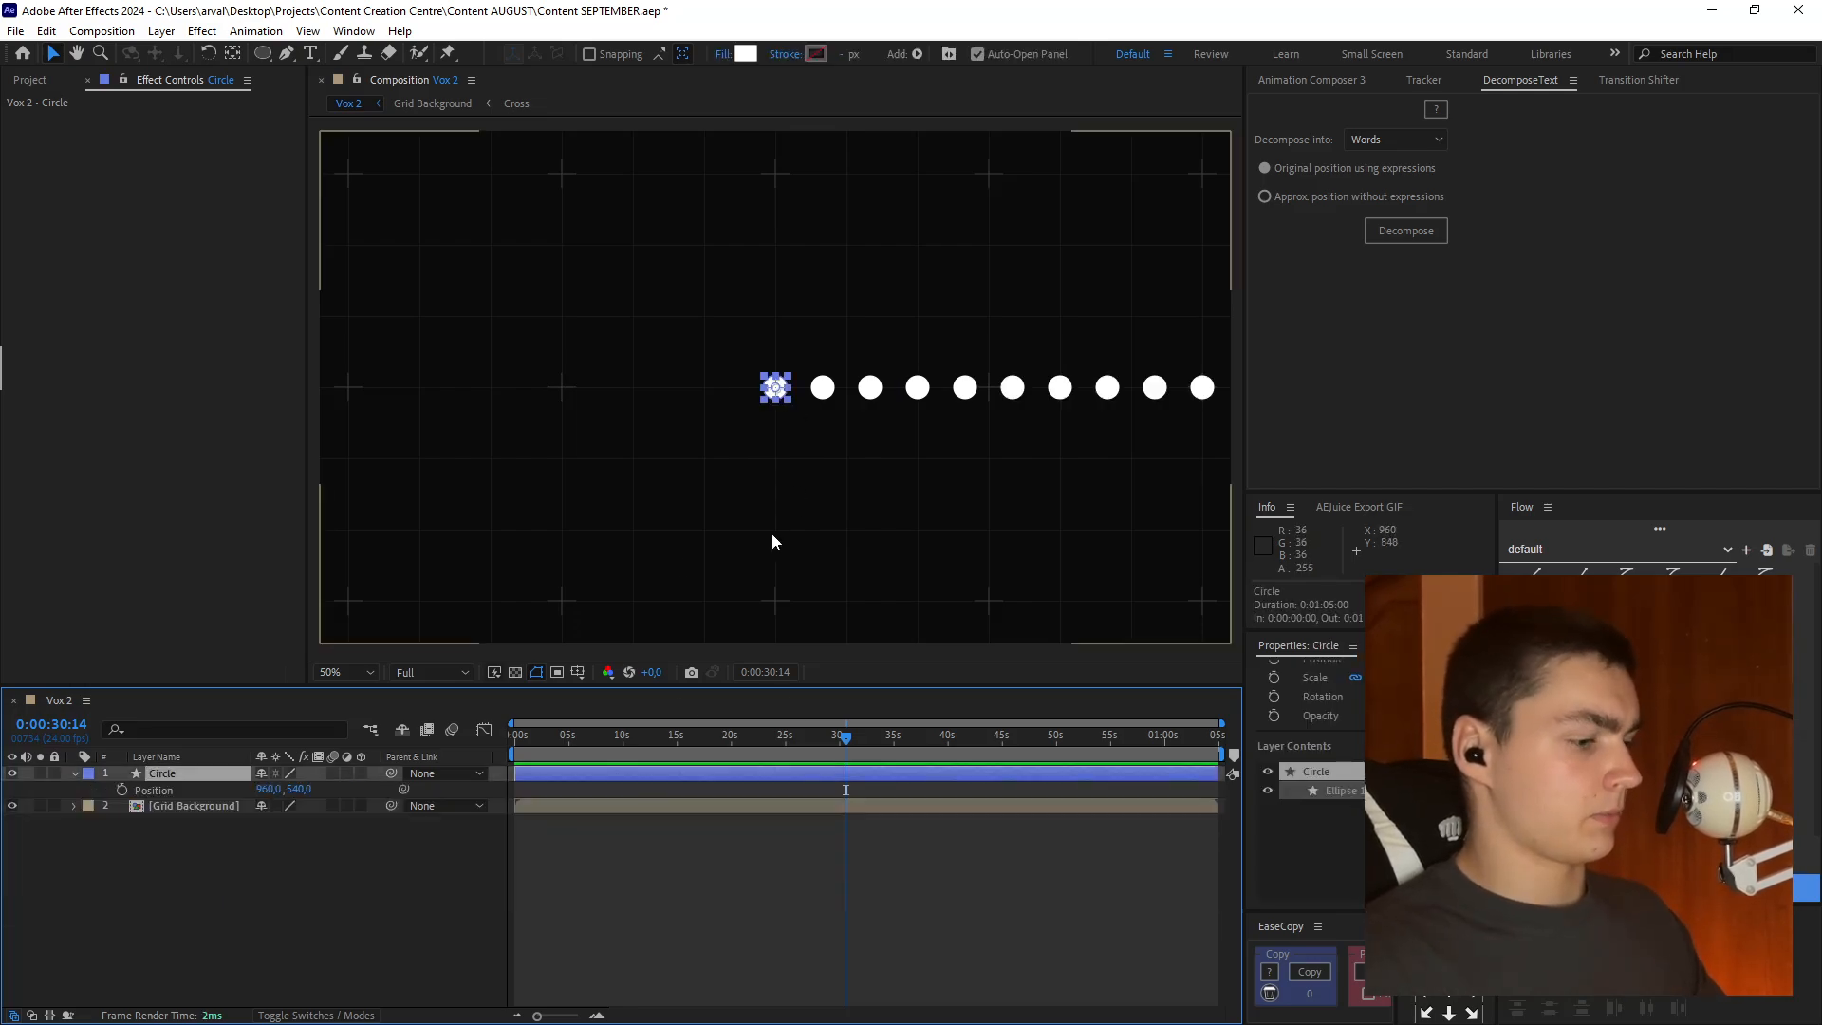
click(269, 789)
text(510)
key(Return)
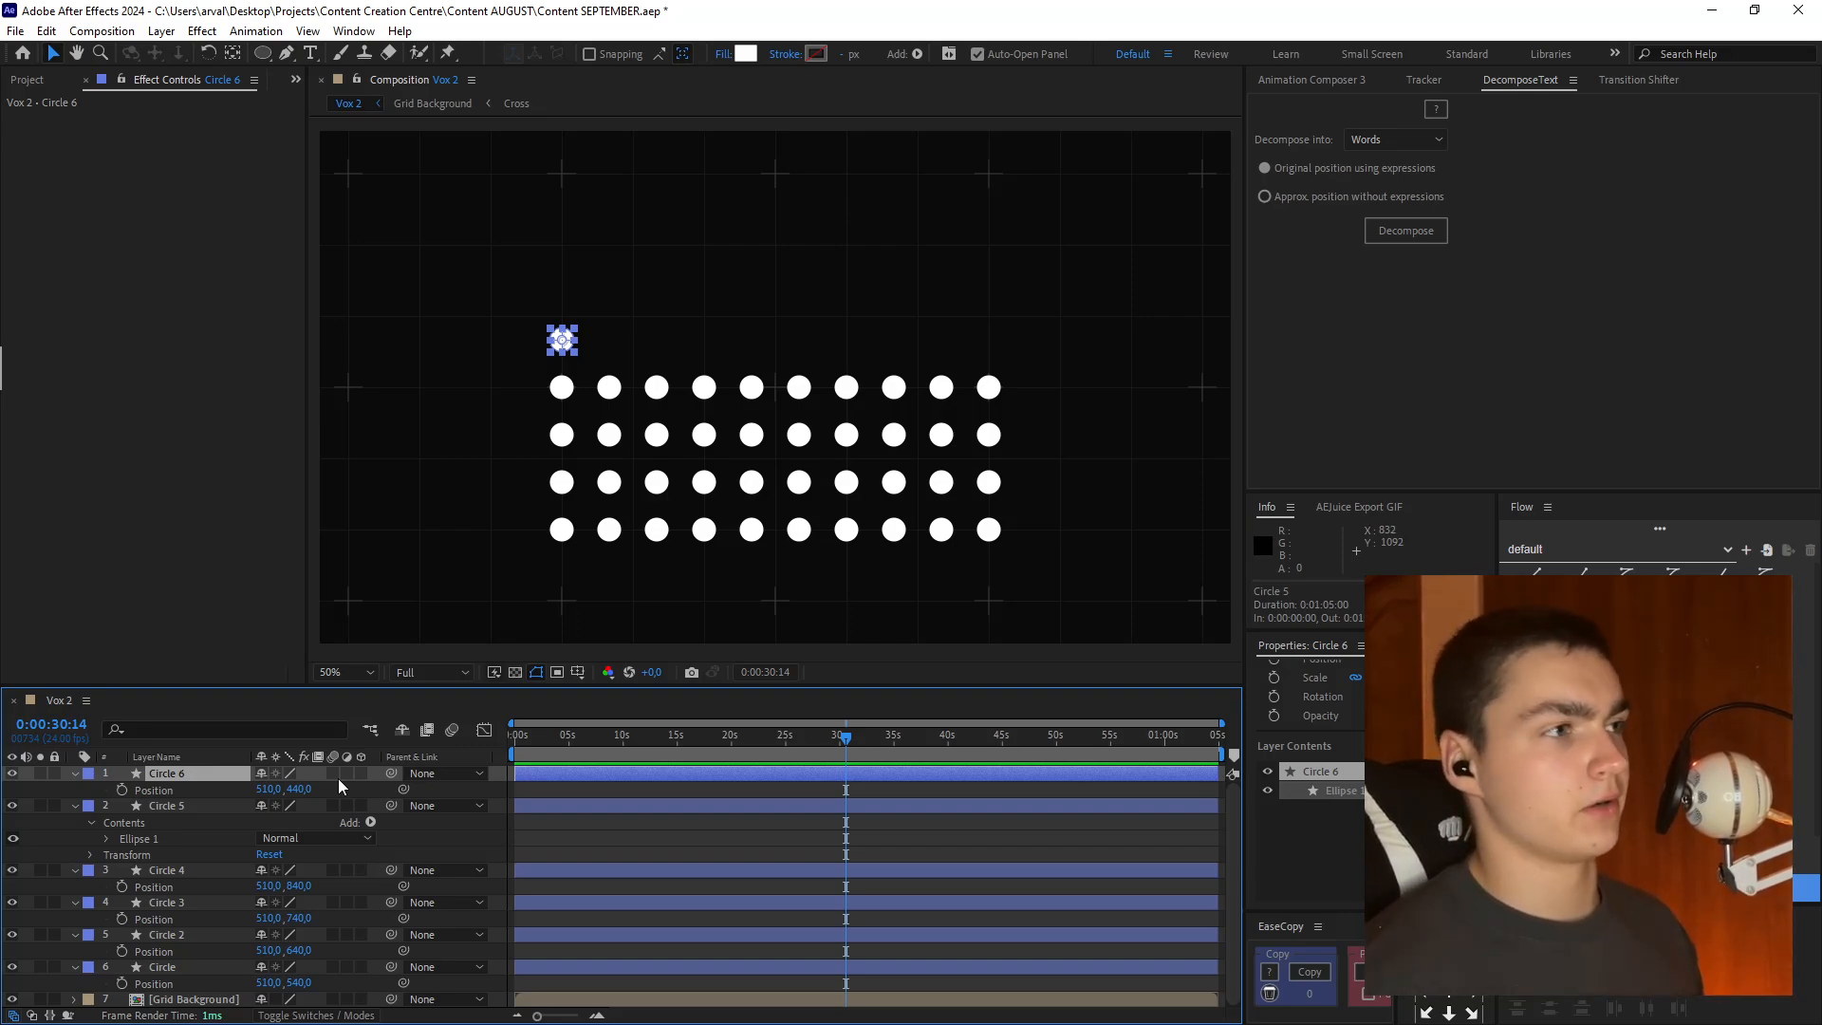
- Fill the top row with ten single circles by duplicating the topmost circle layer, adding 100 px to each copy's X position
key(ctrl+d)
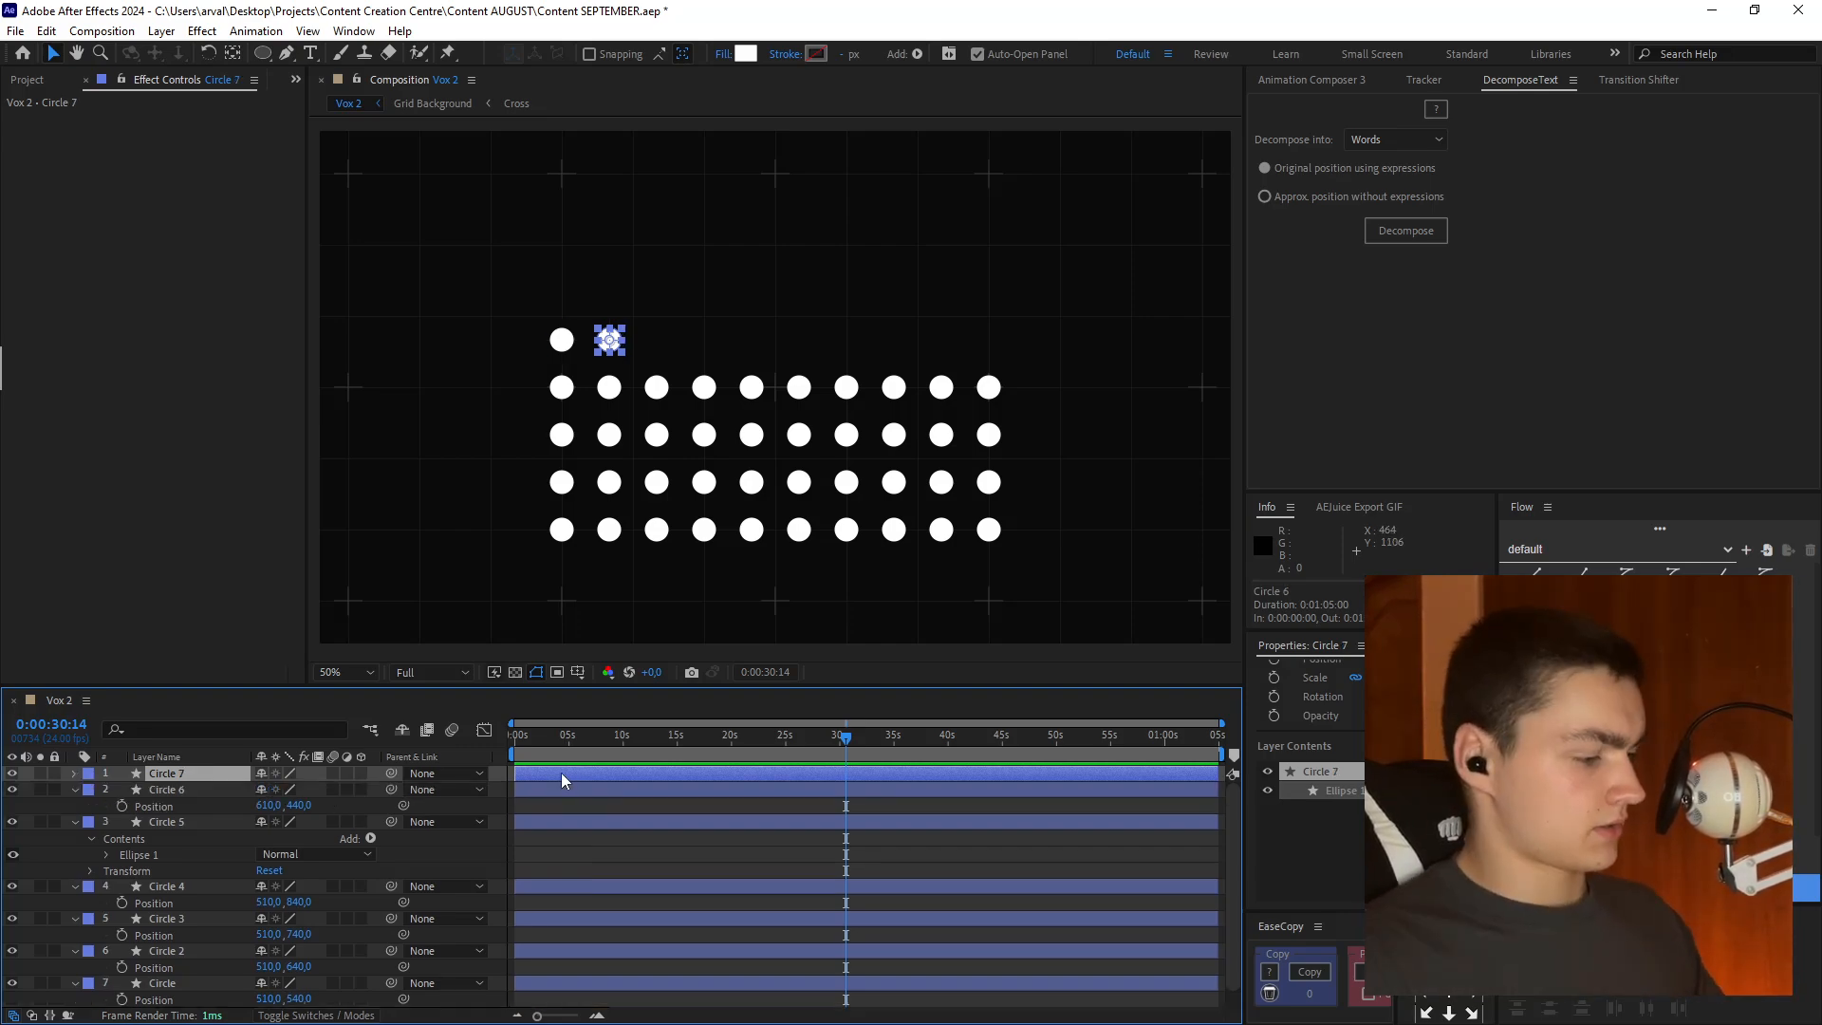
key(p)
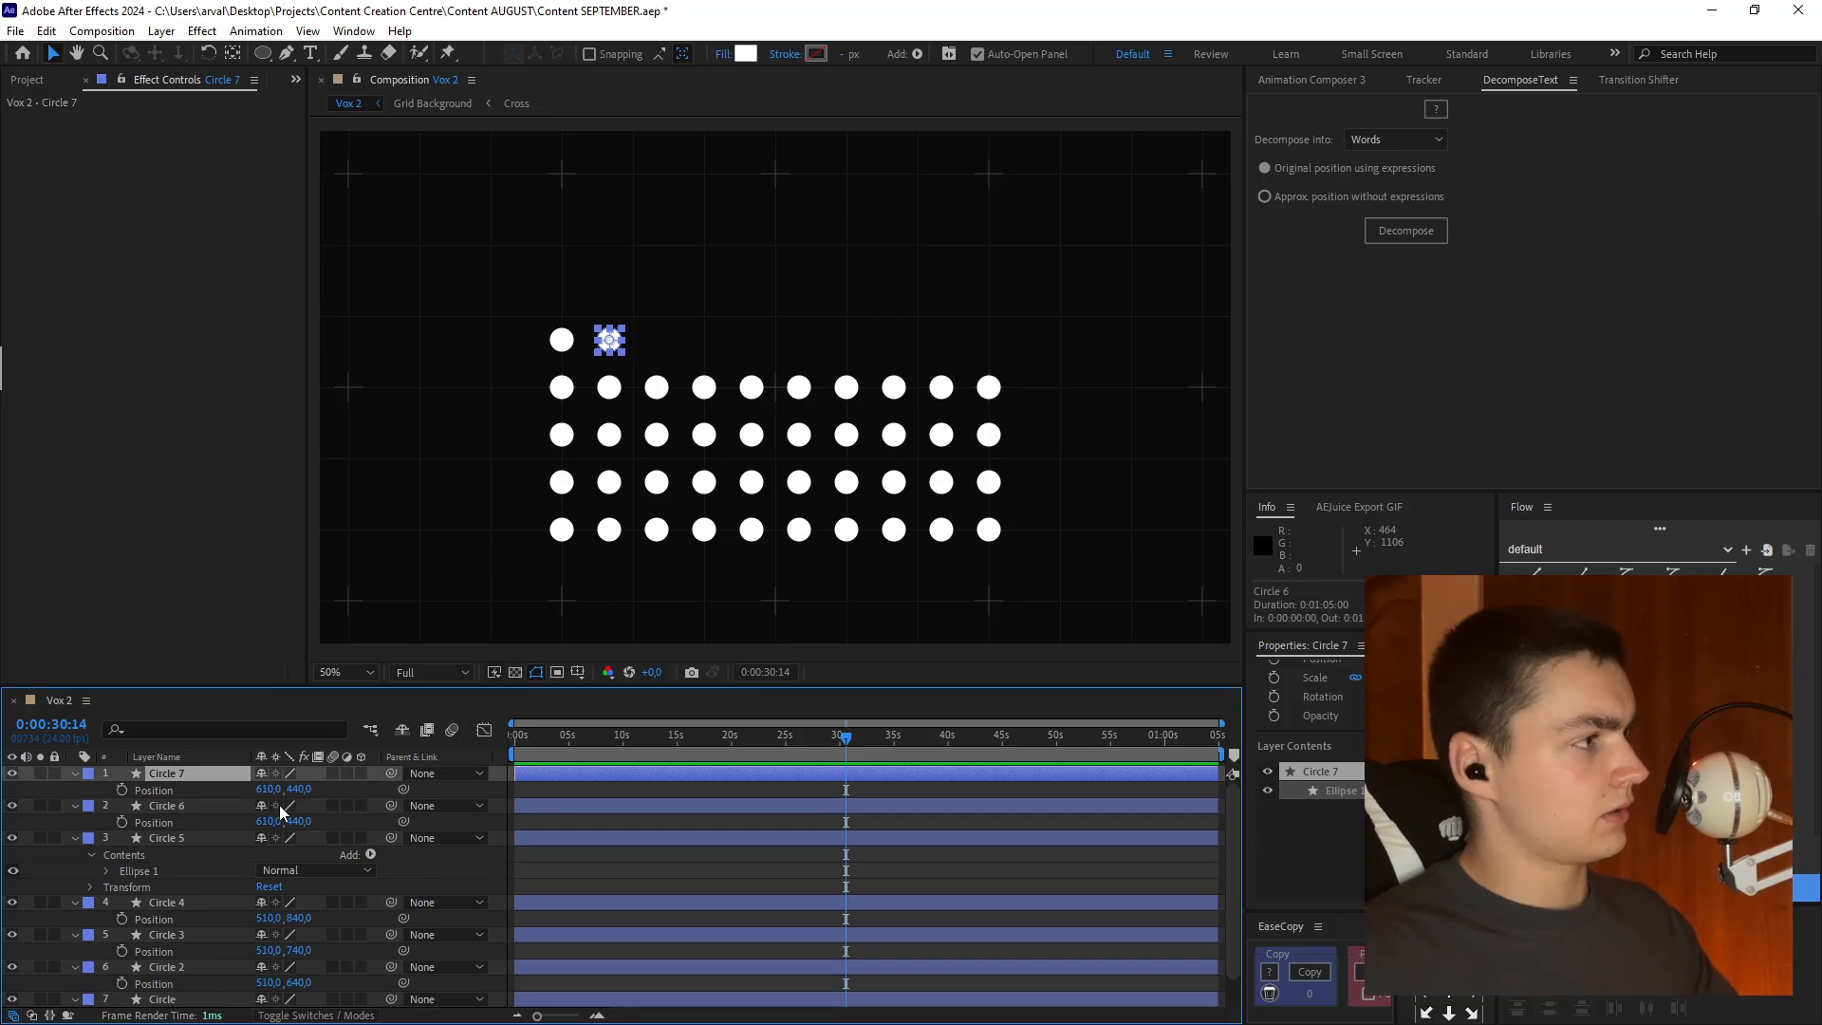
text(+1)
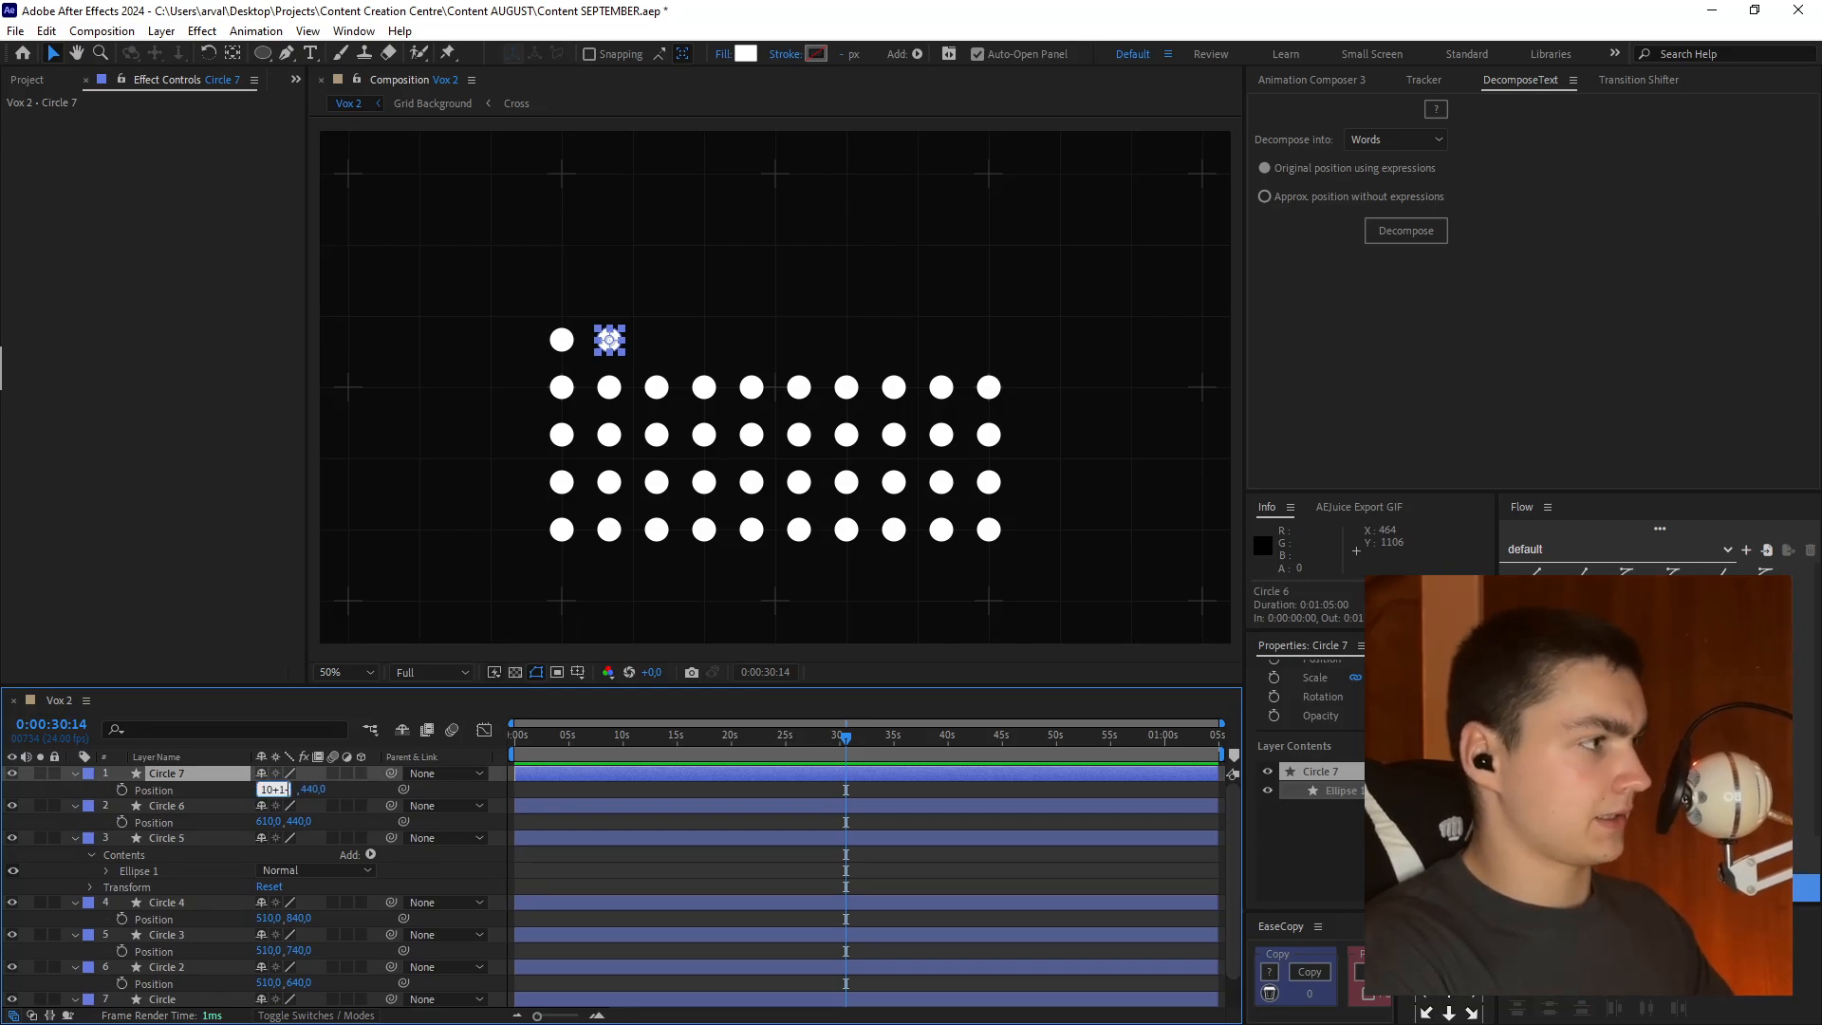
key(Return)
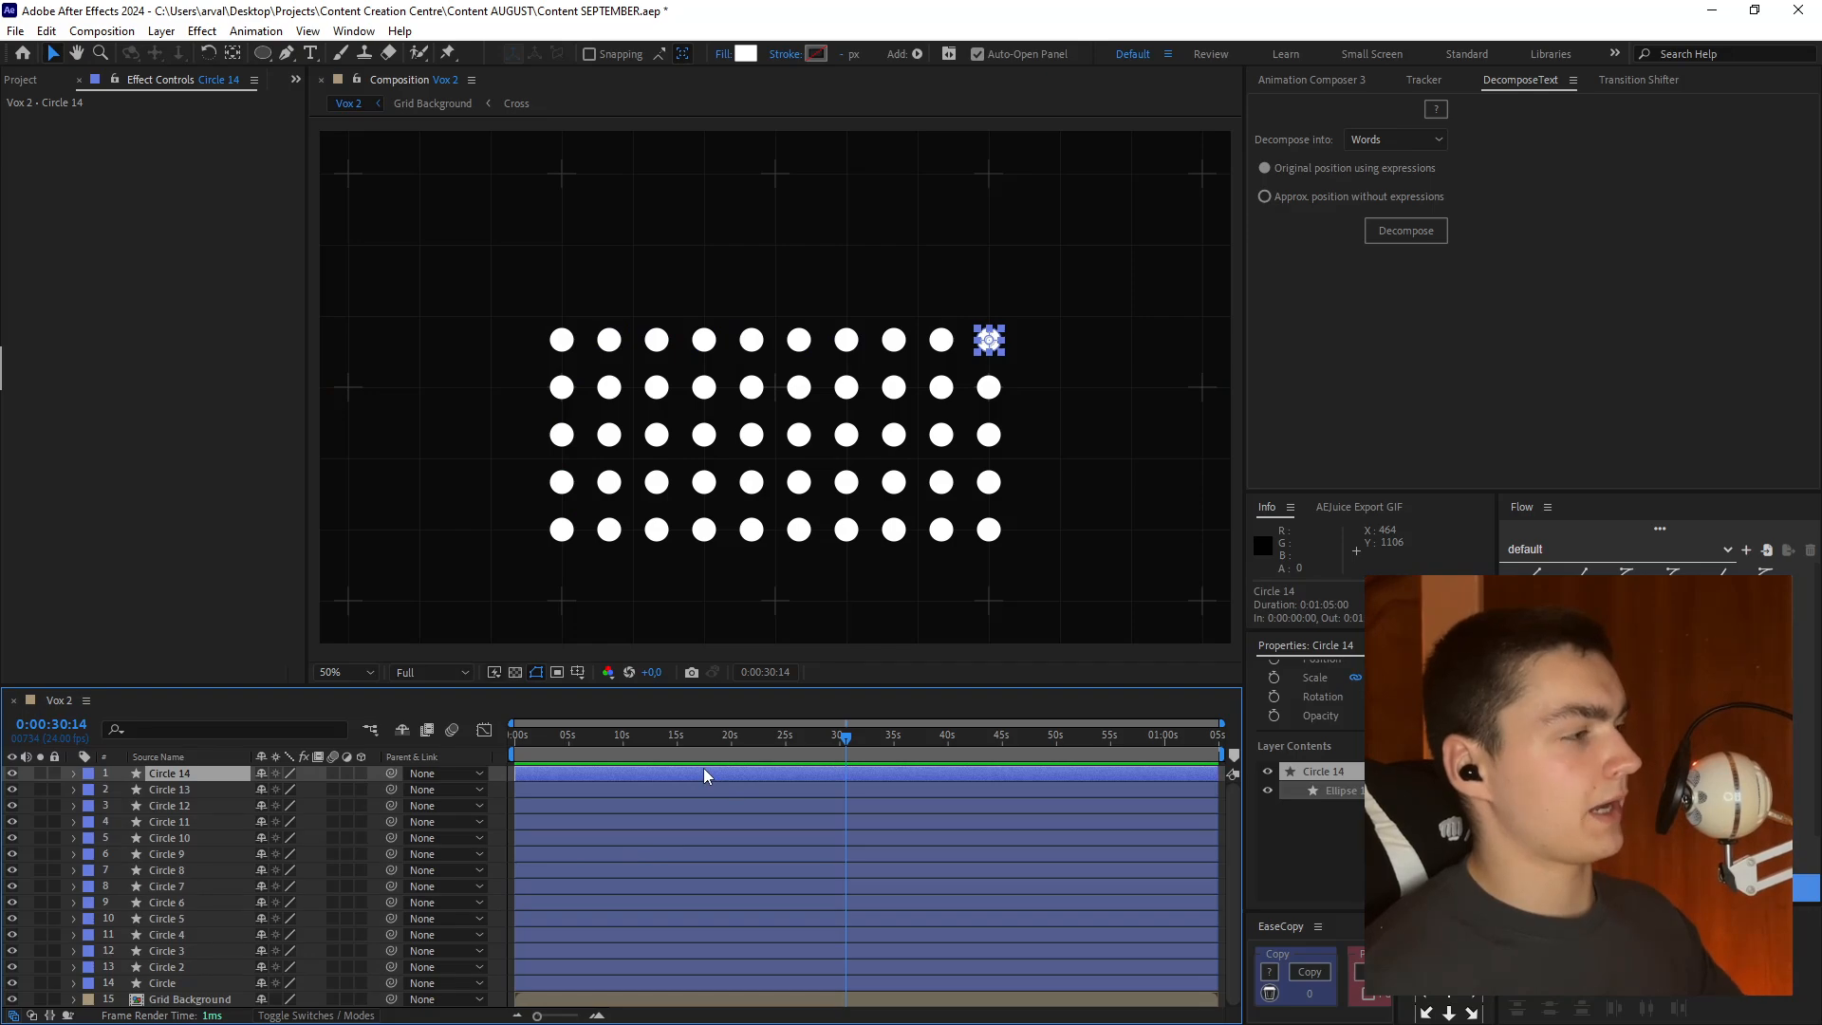
- Add a null object with its anchor point centred, align it to the middle of the composition and save the project
key(ctrl+alt+shift+y)
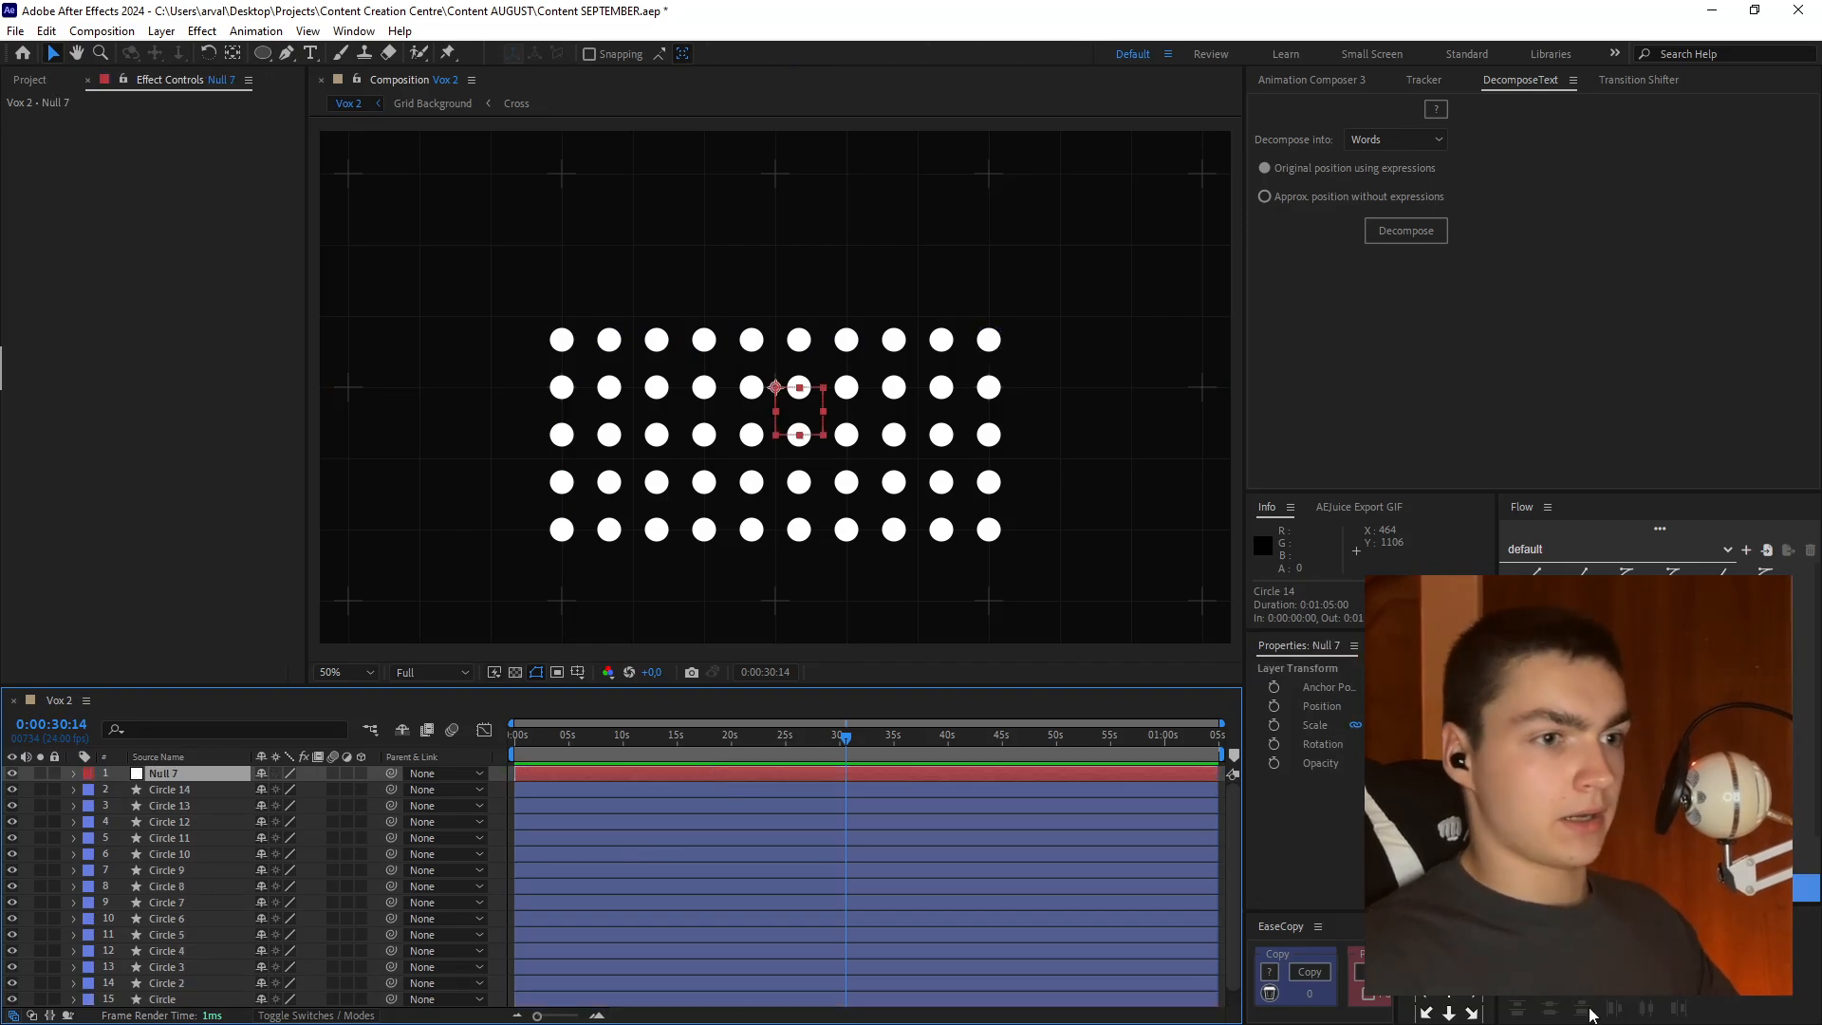
click(1449, 990)
click(1550, 966)
click(1647, 966)
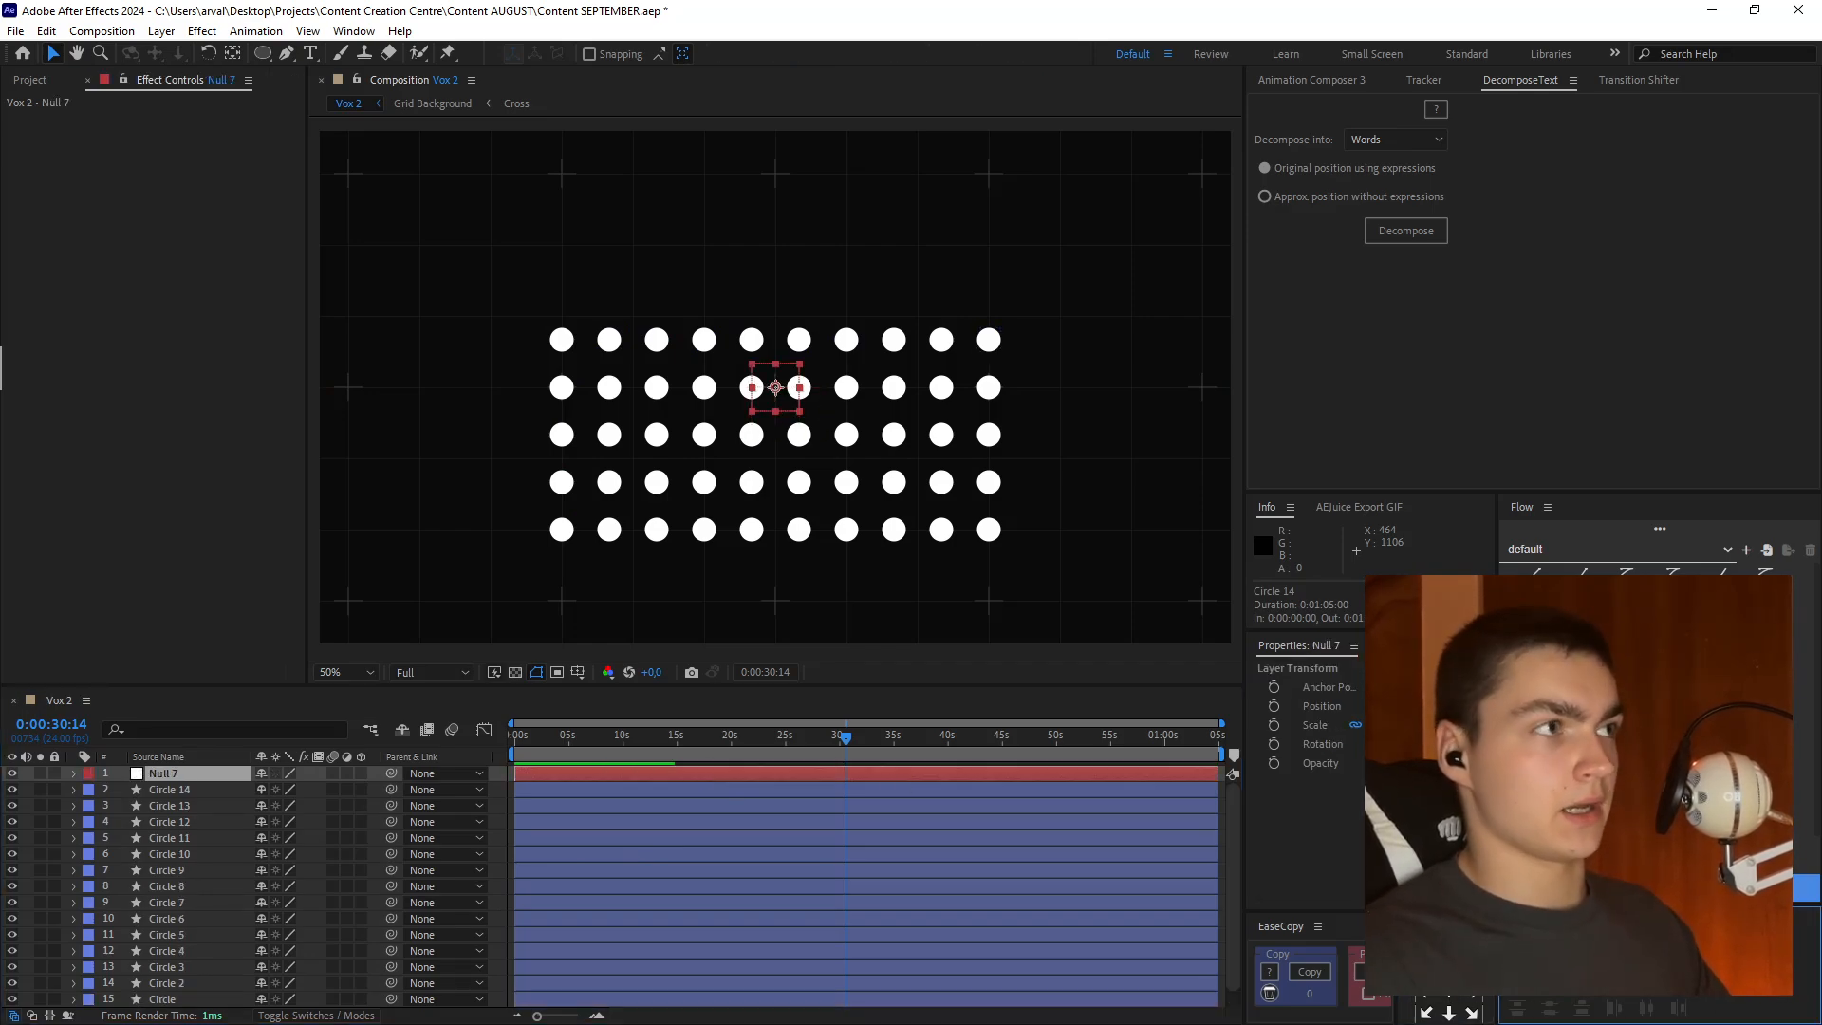
key(ctrl+s)
- Move to the start of the timeline and parent every Circle layer to the null
drag(541, 739, 261, 1023)
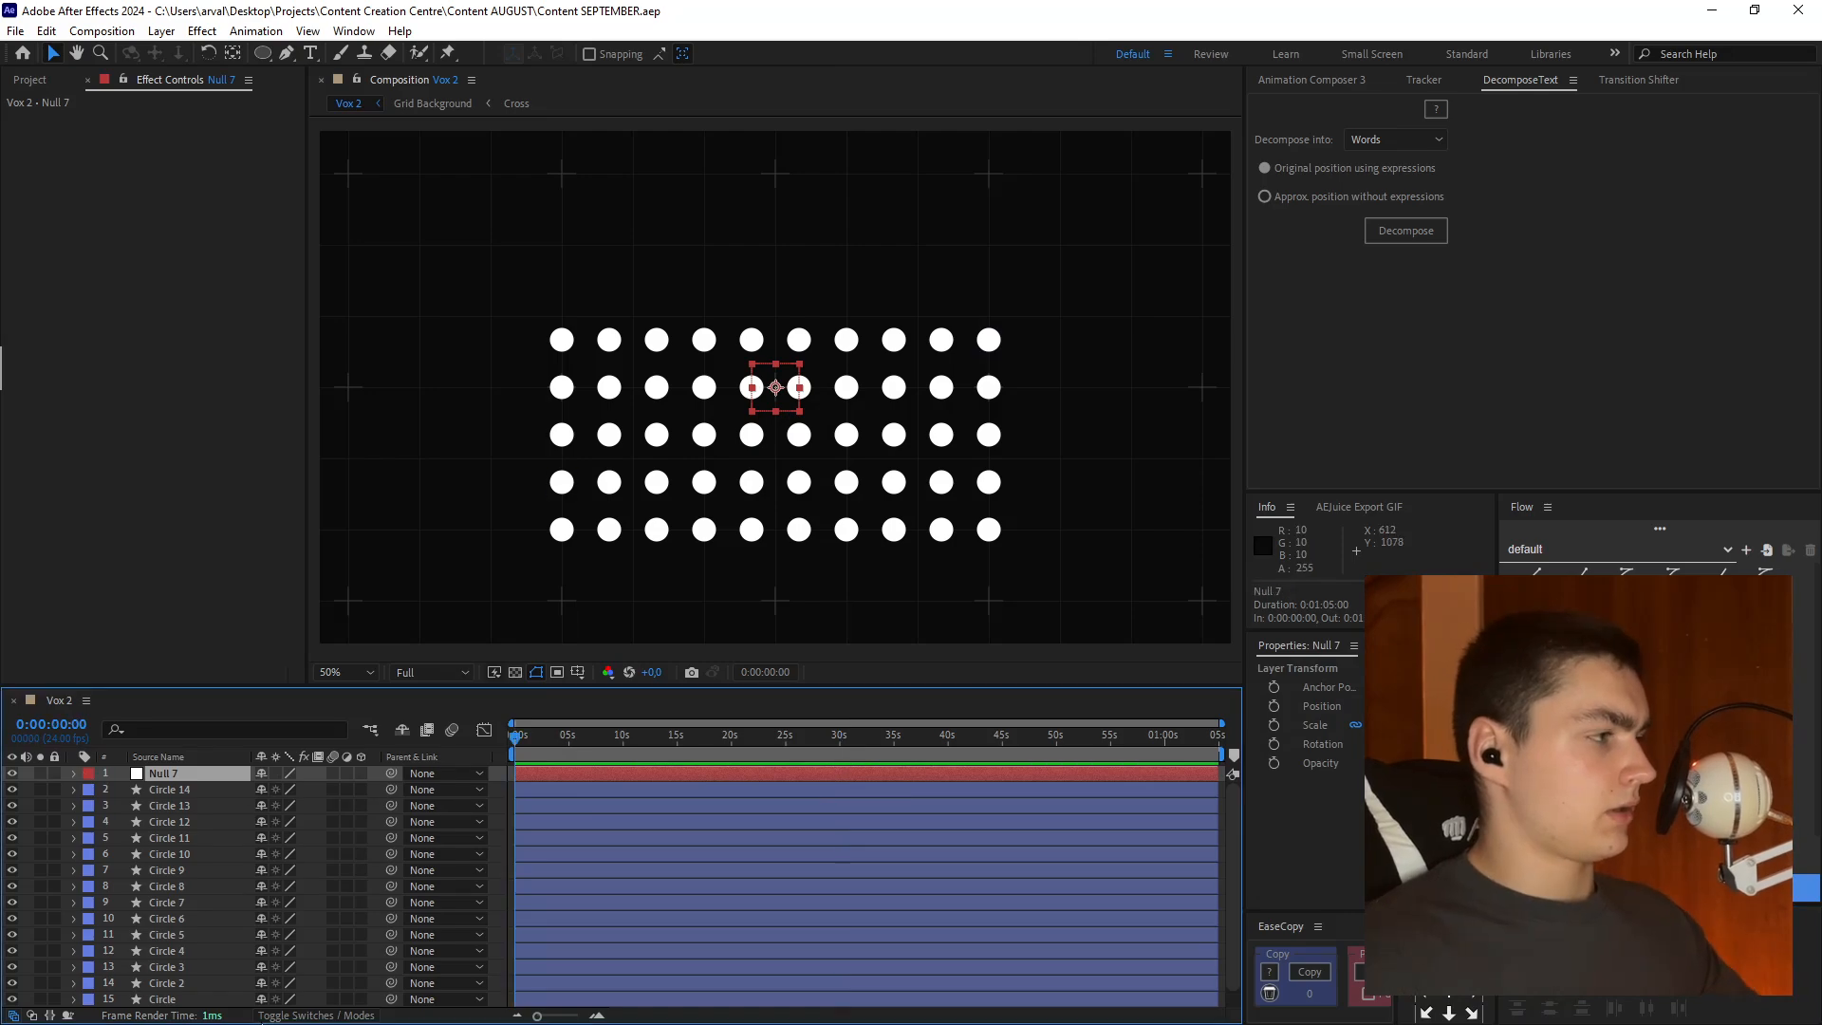
click(178, 801)
click(179, 788)
scroll(185, 892, down, 1)
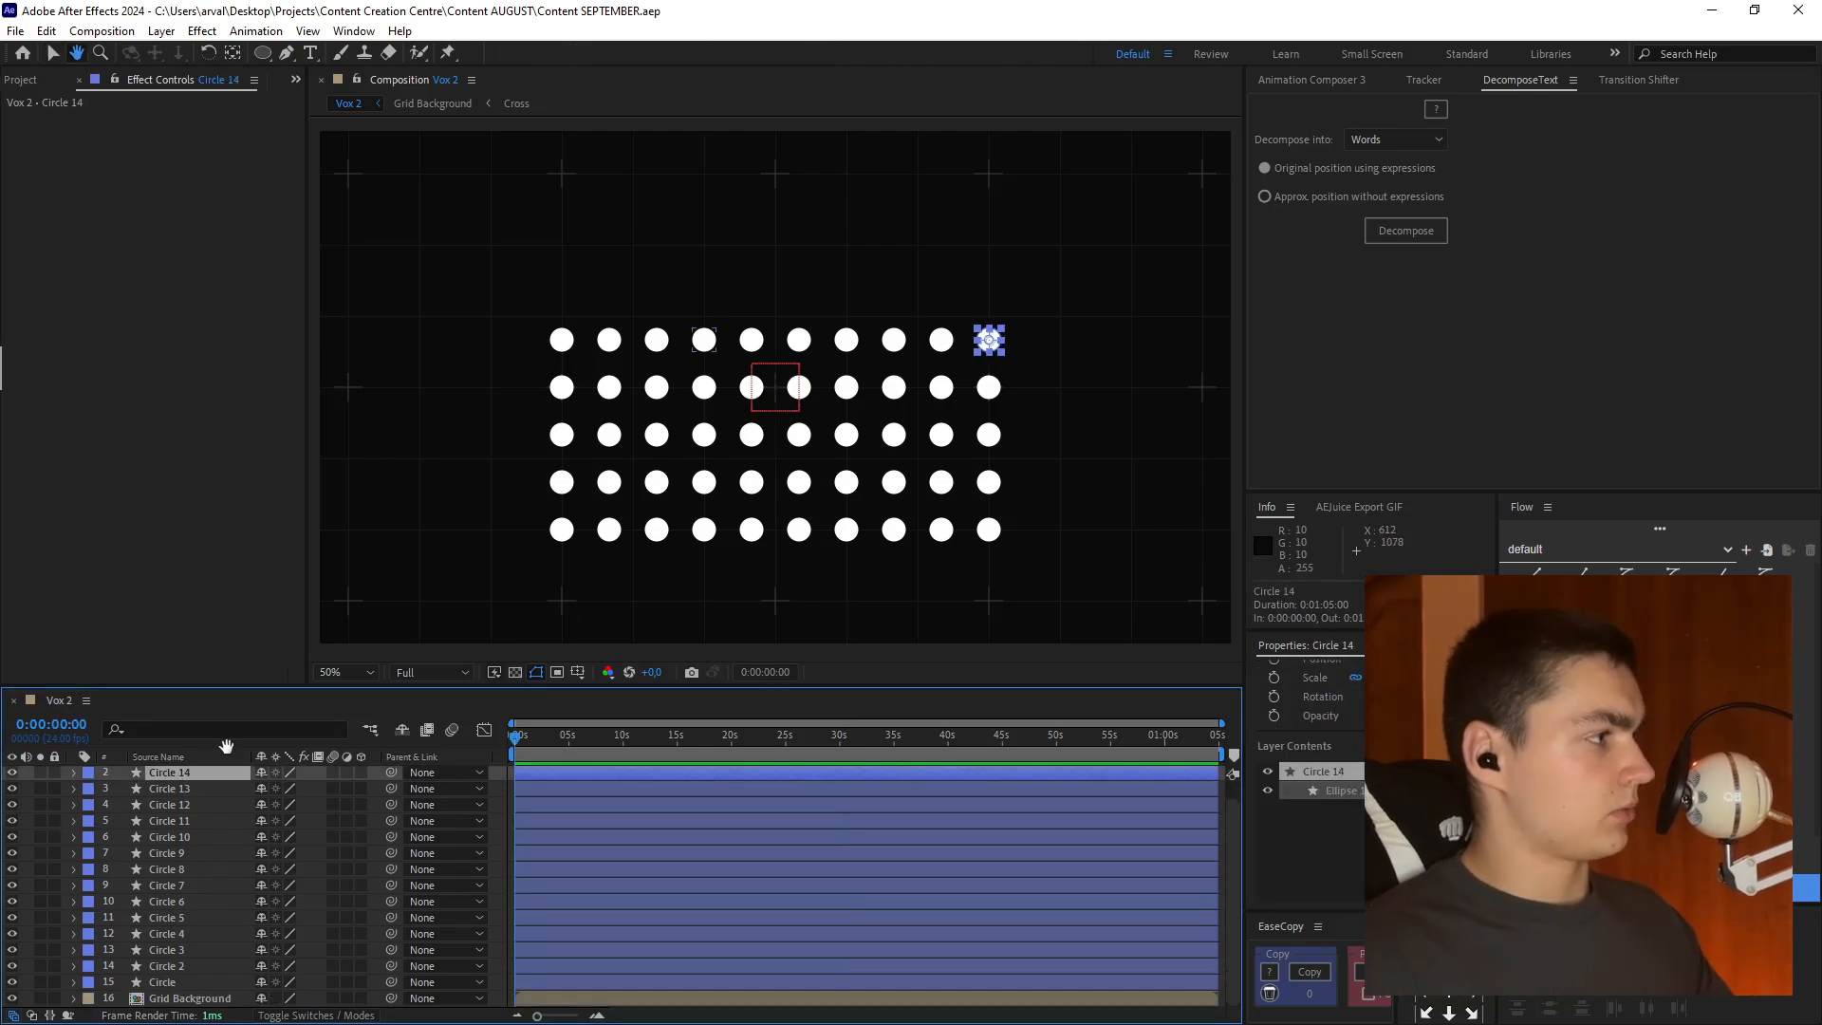
shift+click(192, 982)
scroll(211, 829, up, 1)
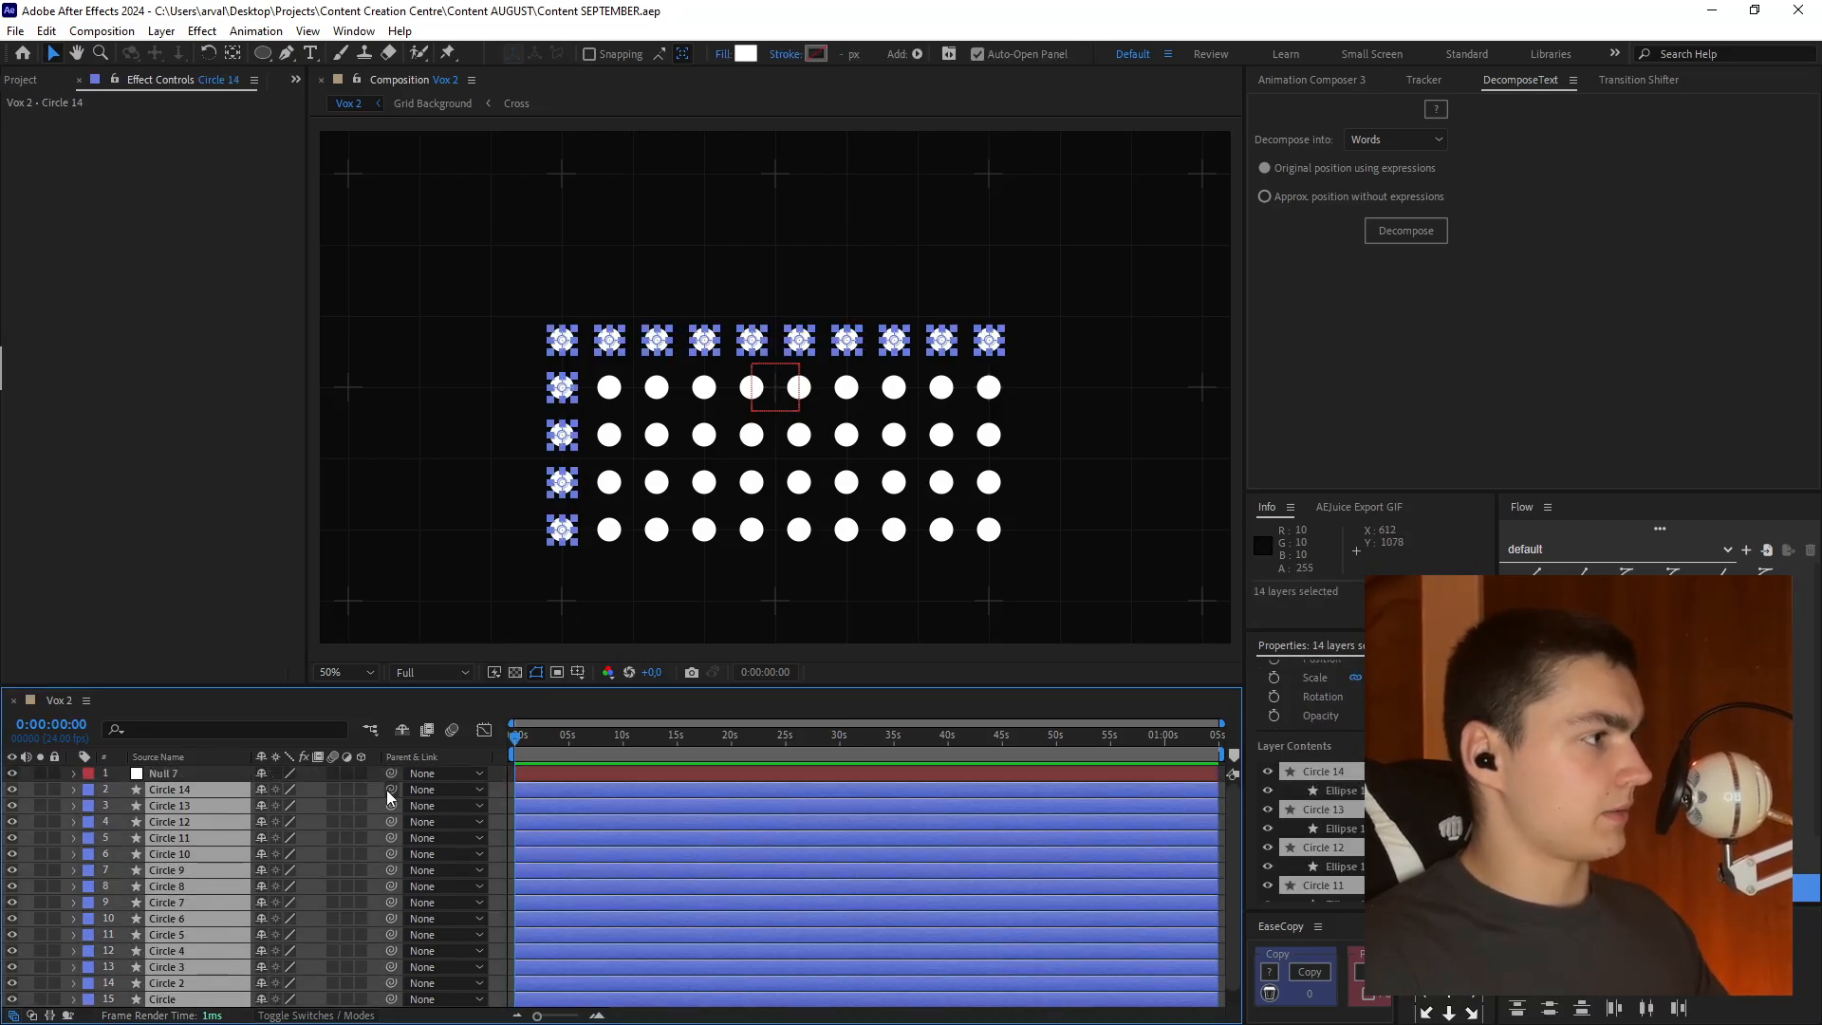
drag(387, 791, 184, 772)
- Move the circle grid up by setting the null's Y position to 444
click(184, 773)
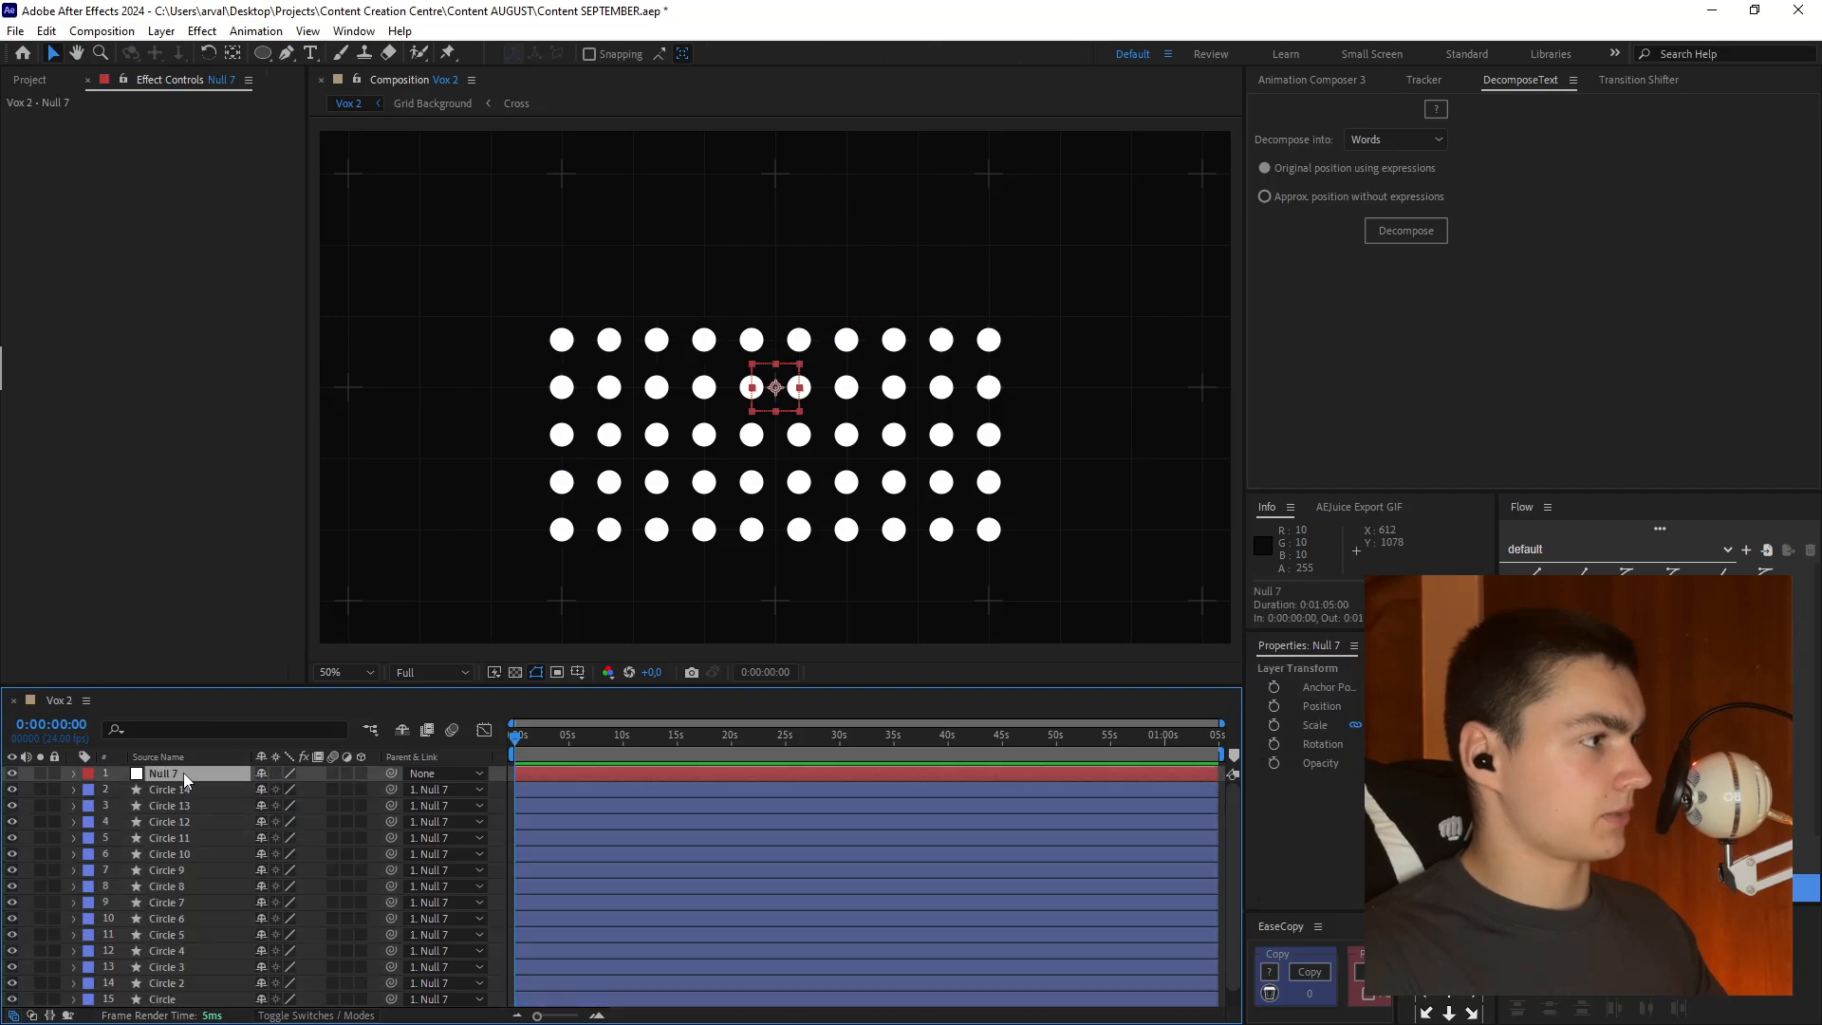
key(p)
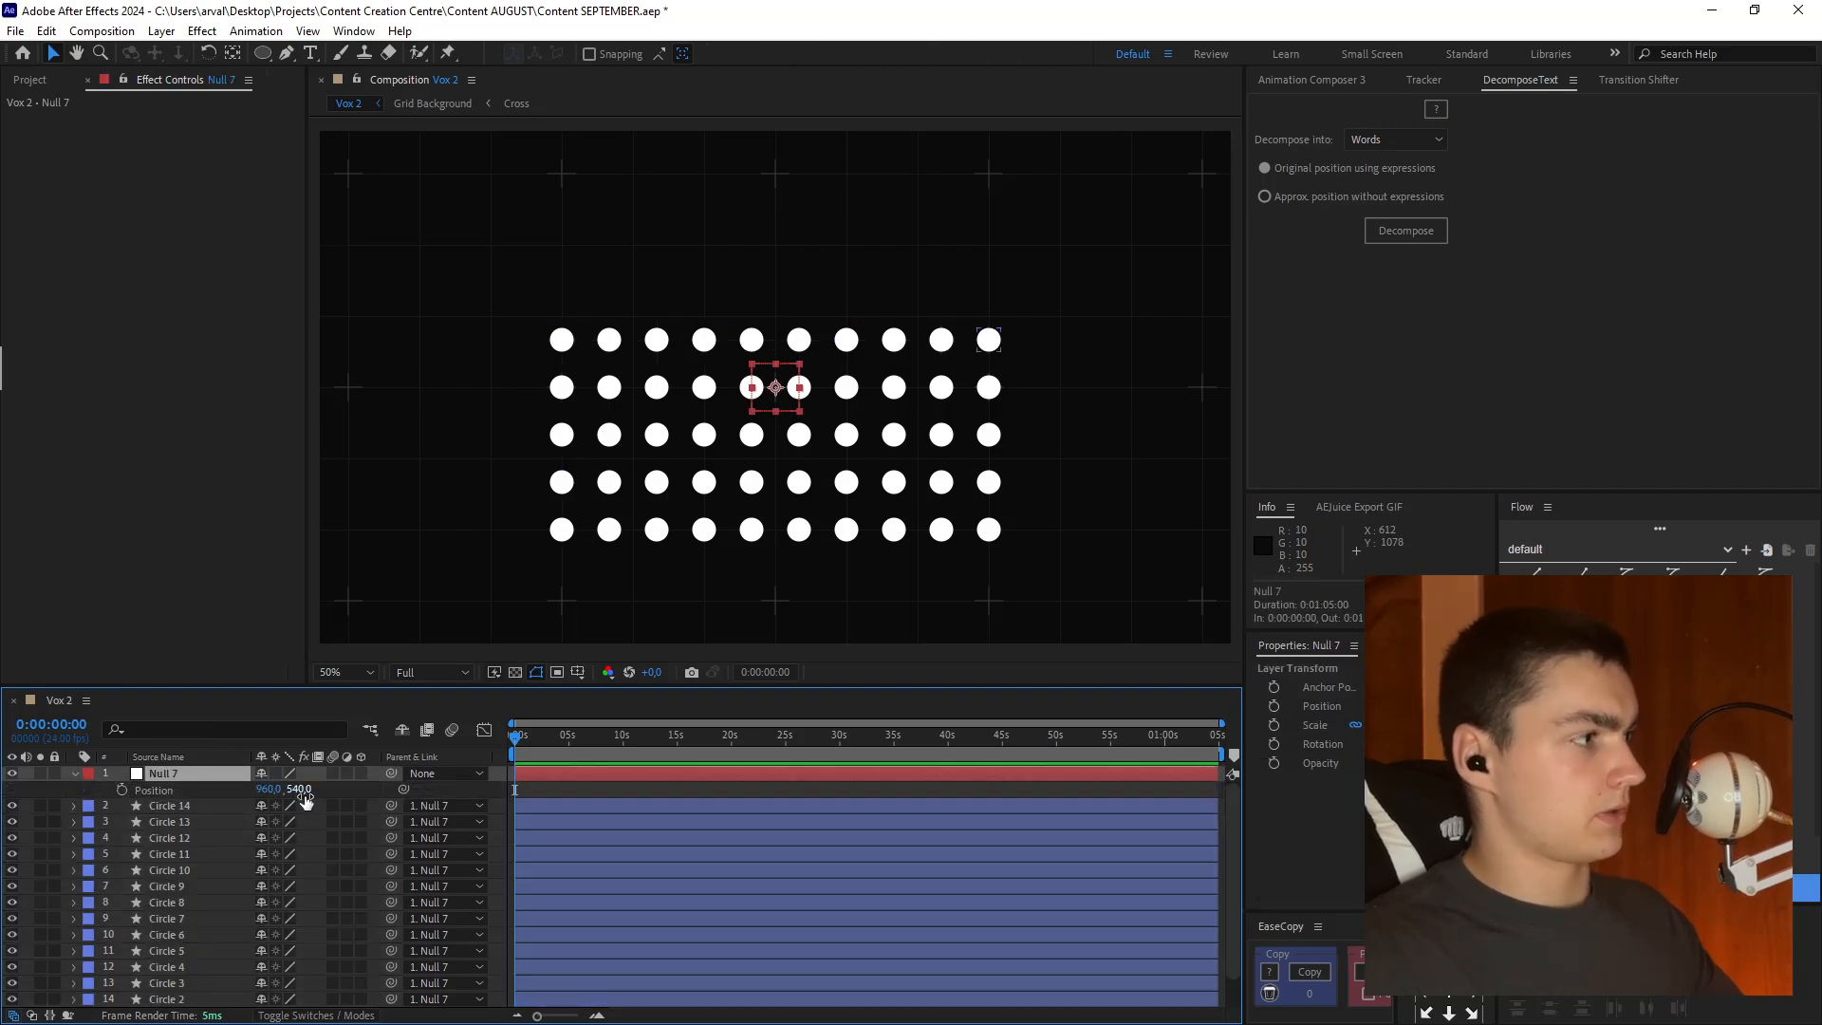
drag(303, 800, 208, 795)
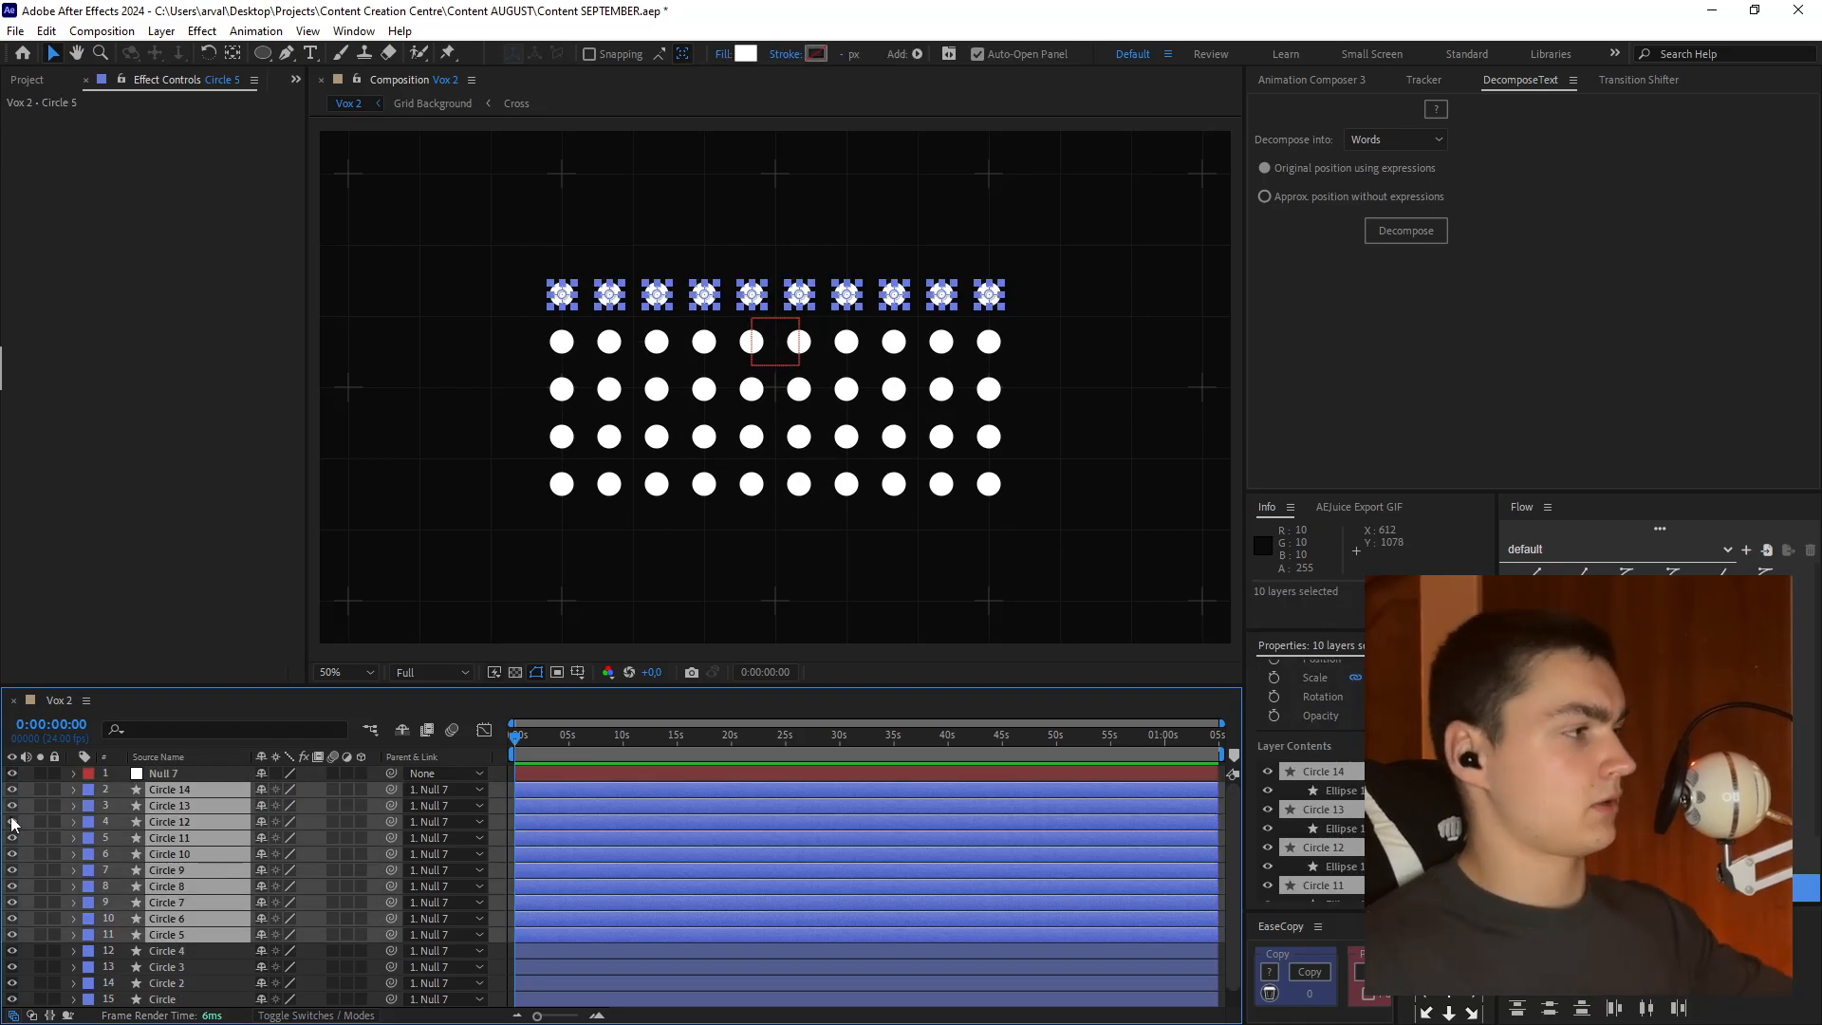
- Give the ten top-row circle layers, Circle 5 through Circle 14, a Purple label colour
click(88, 790)
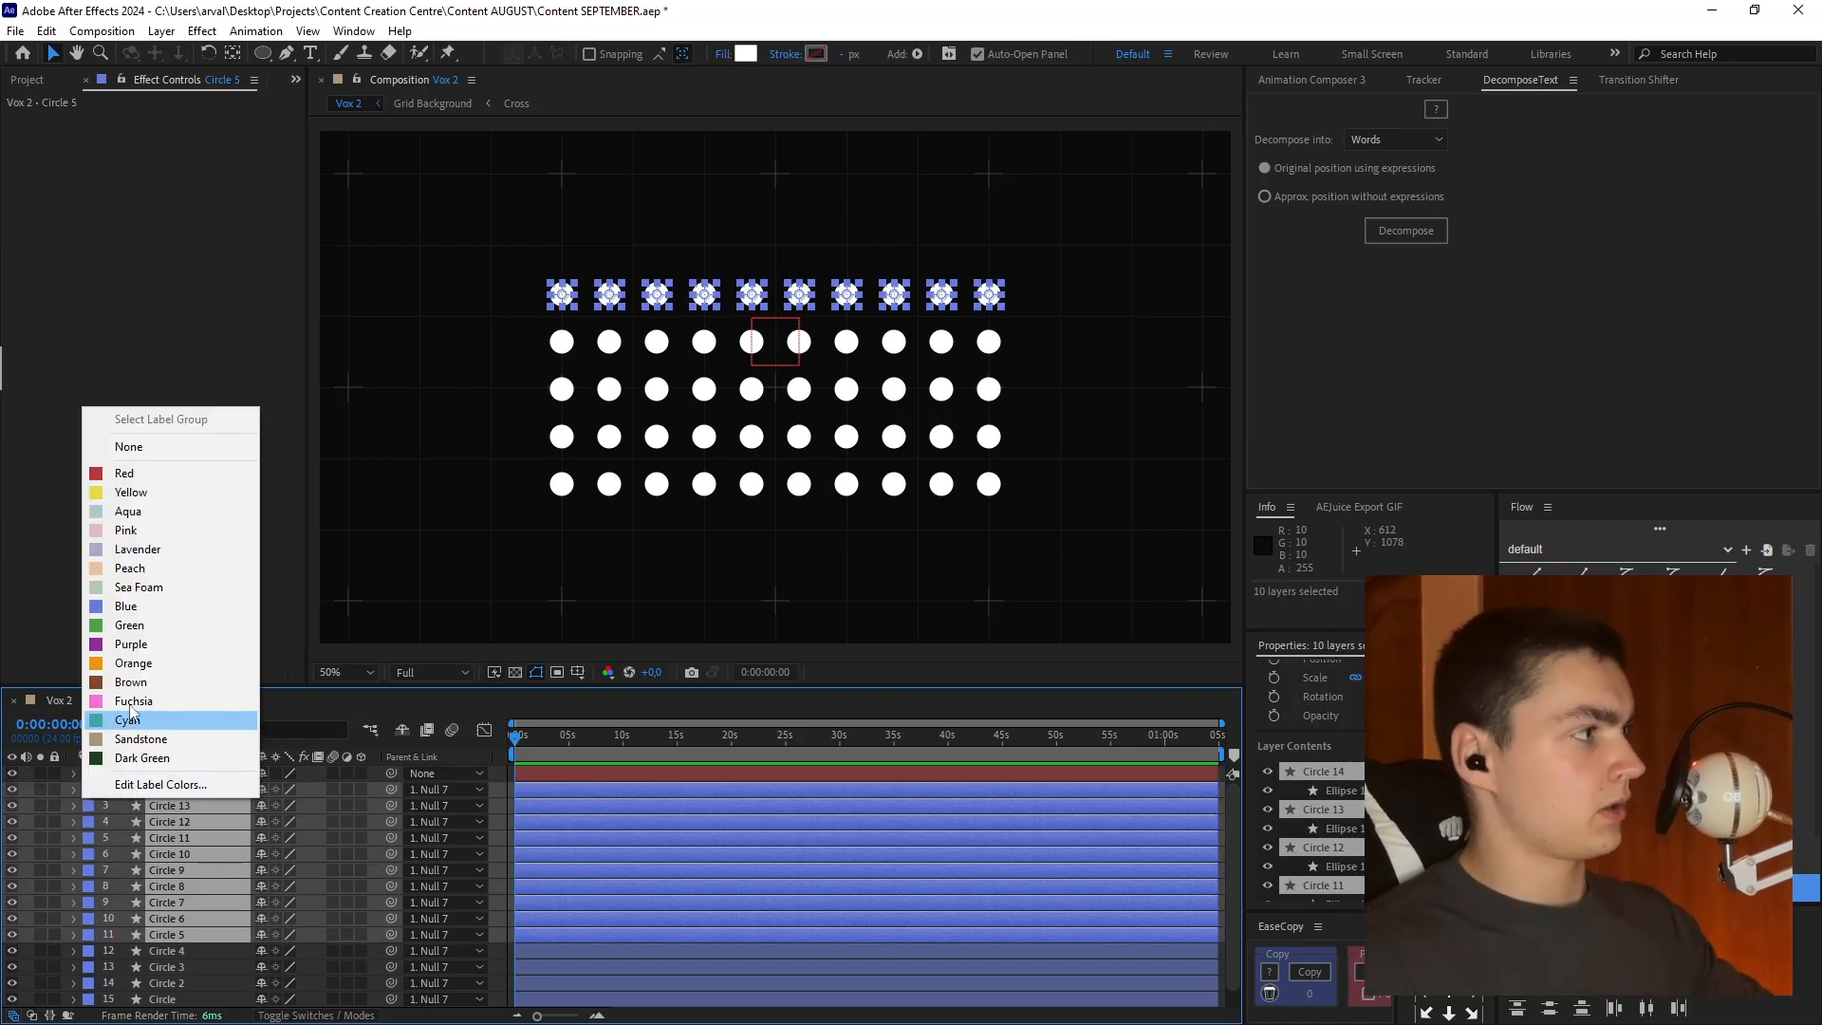
click(149, 645)
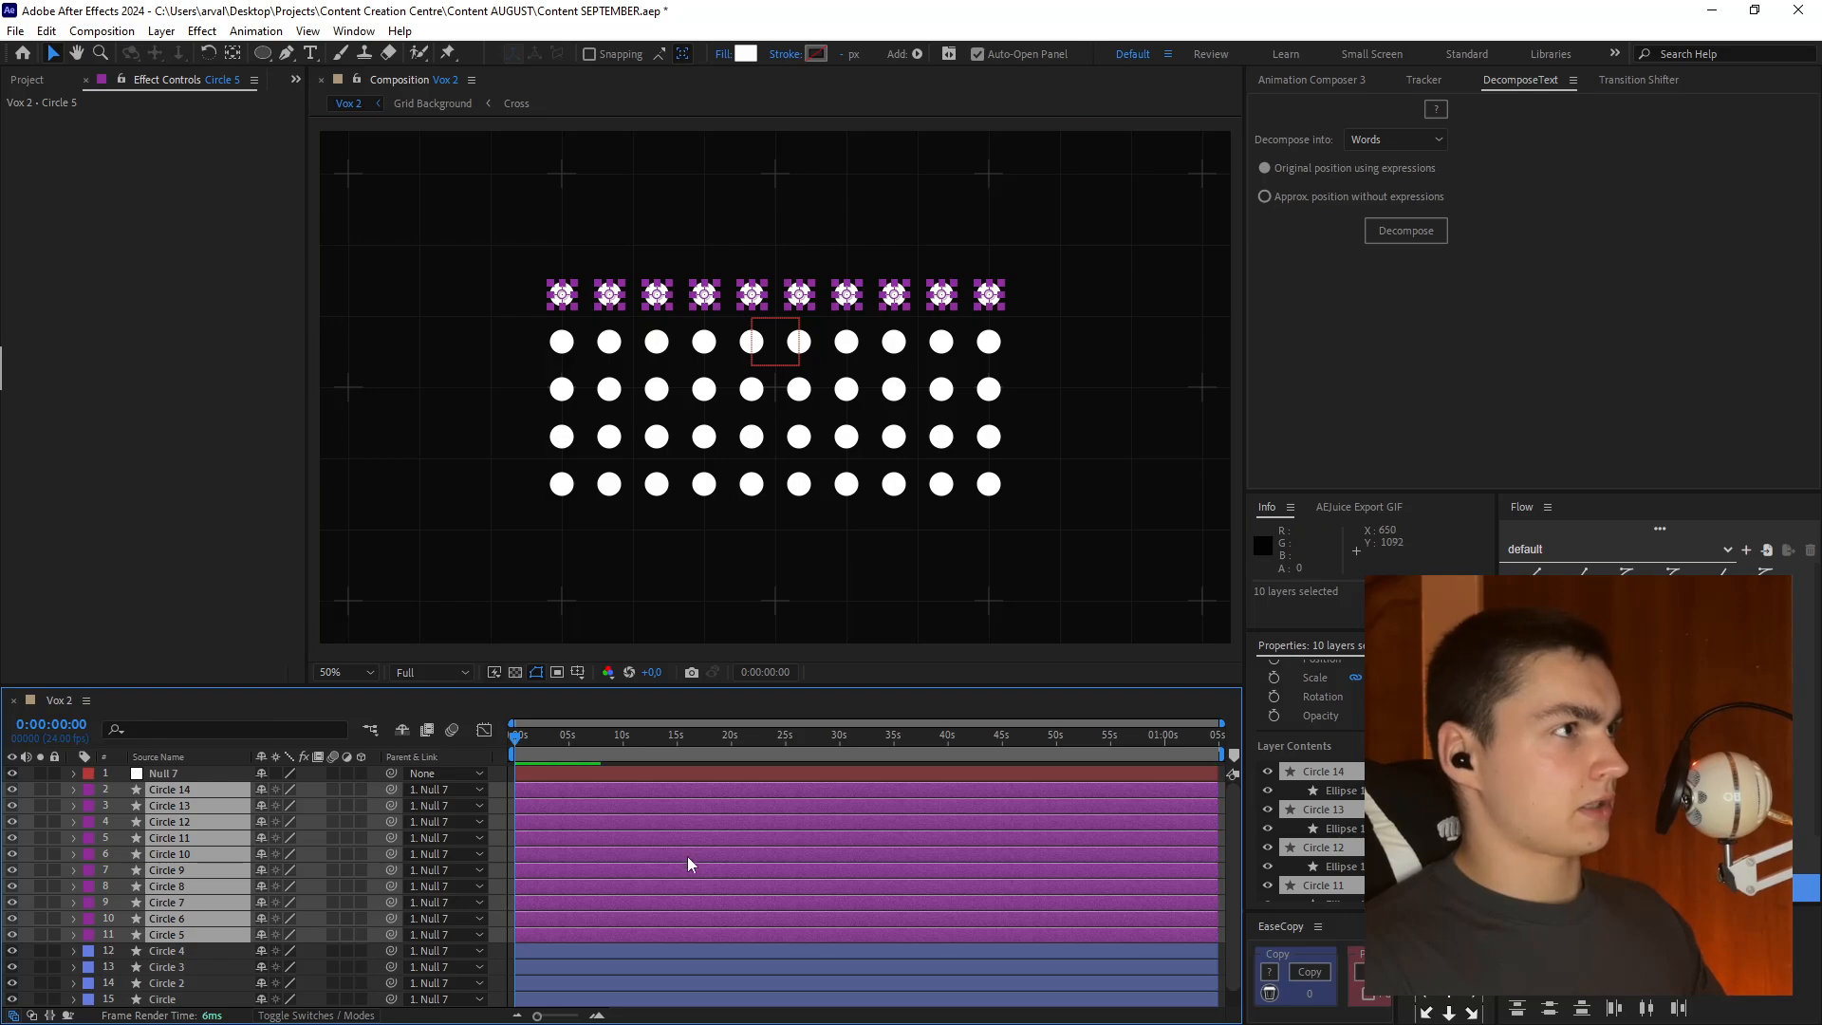
click(625, 965)
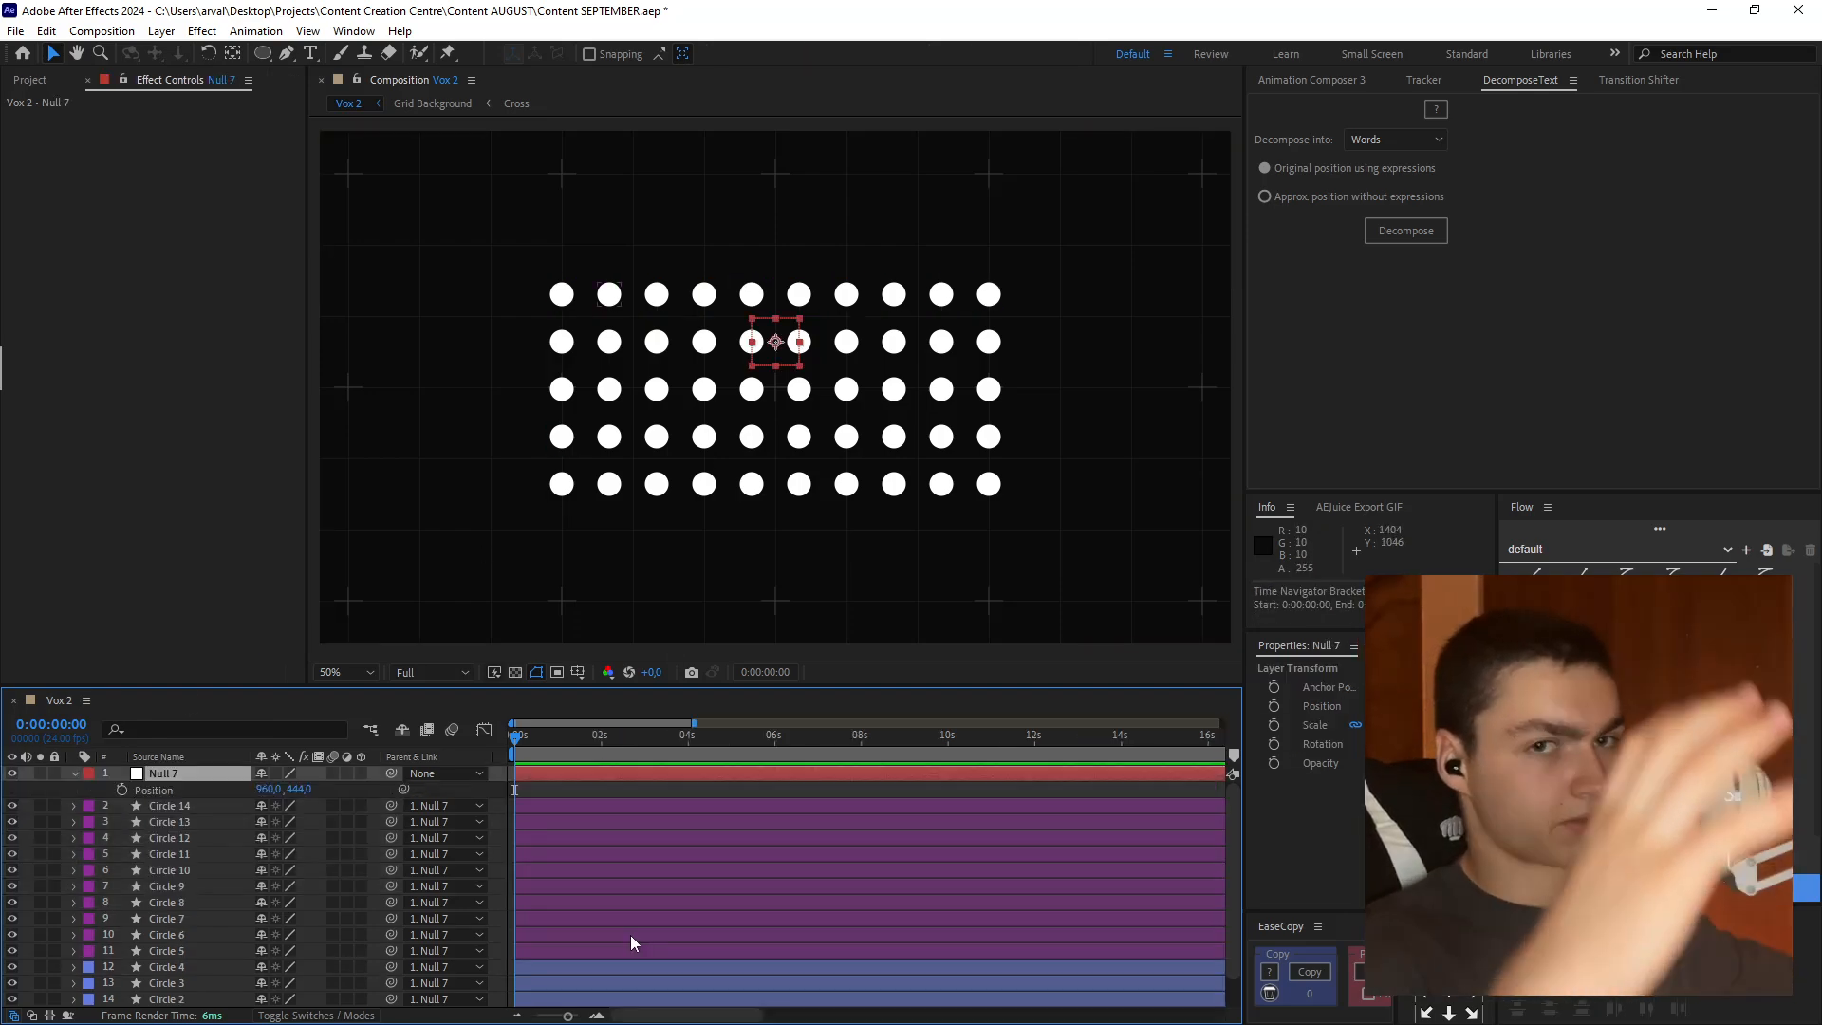
- Animate the null's Y position with eased keyframes from 435 at the start to 444 at one second, and preview the movement
key(alt+shift+p)
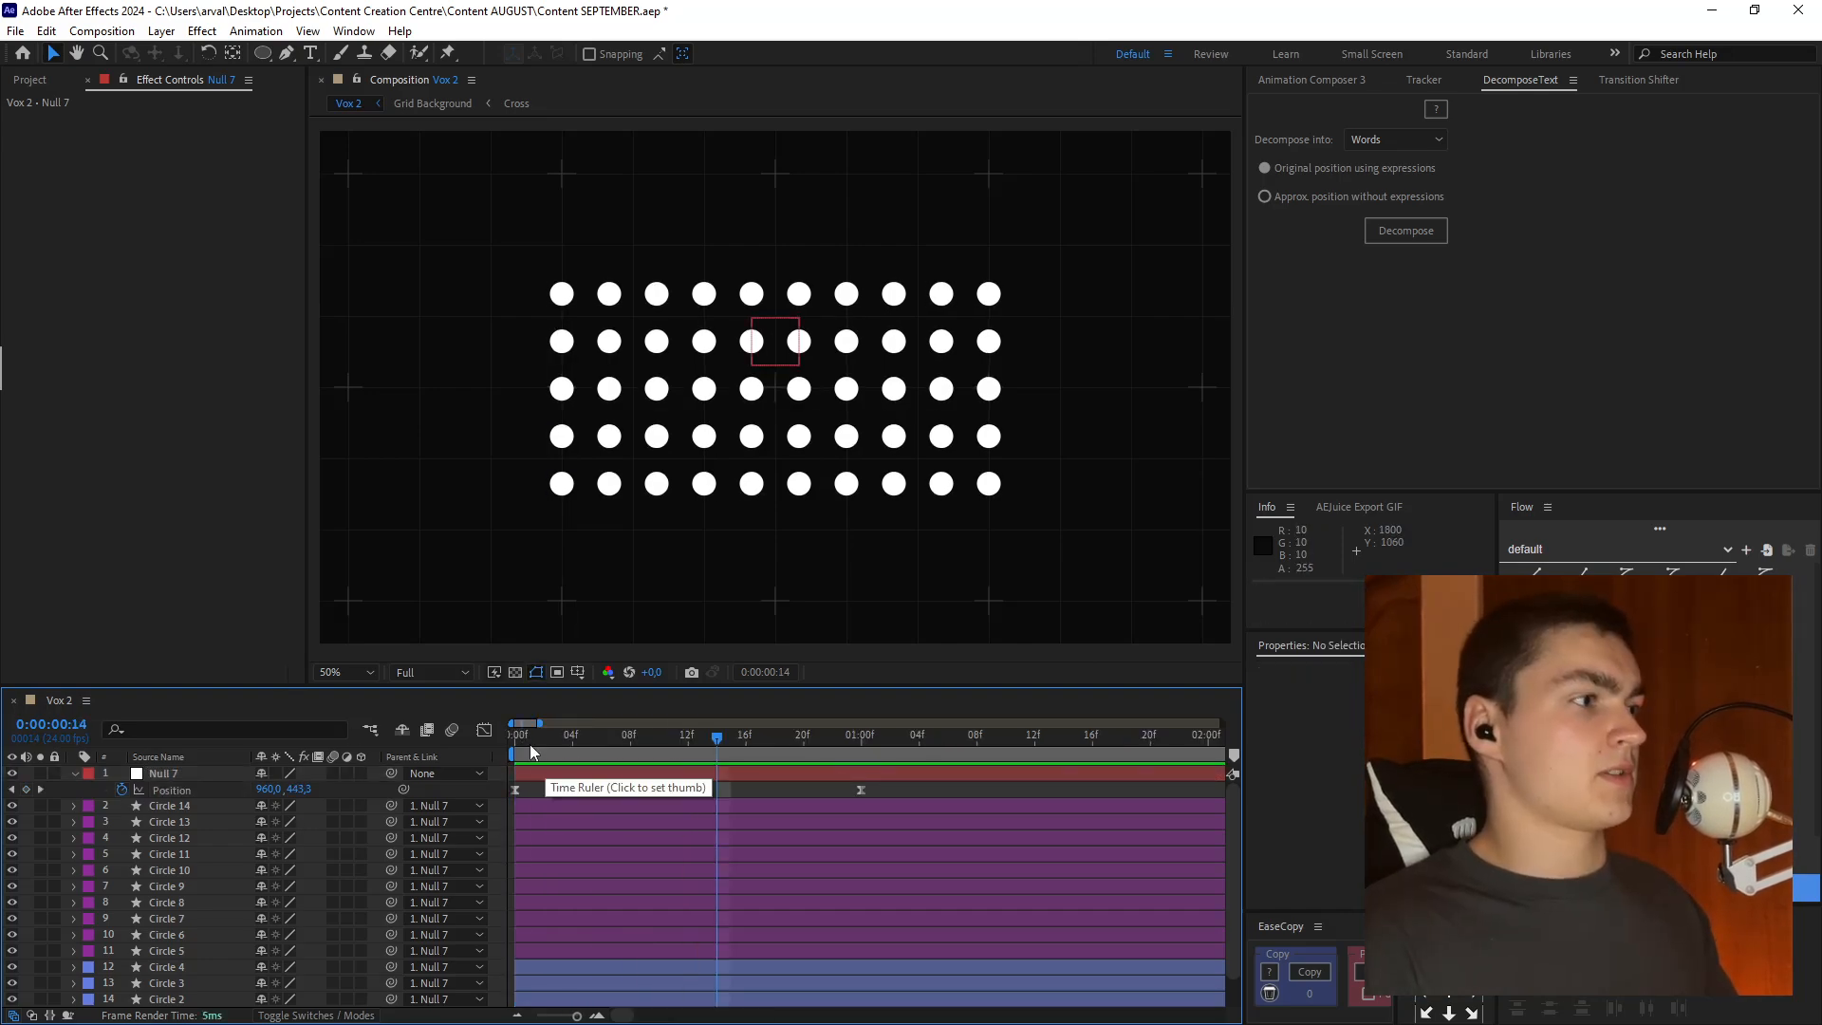
drag(529, 745, 244, 760)
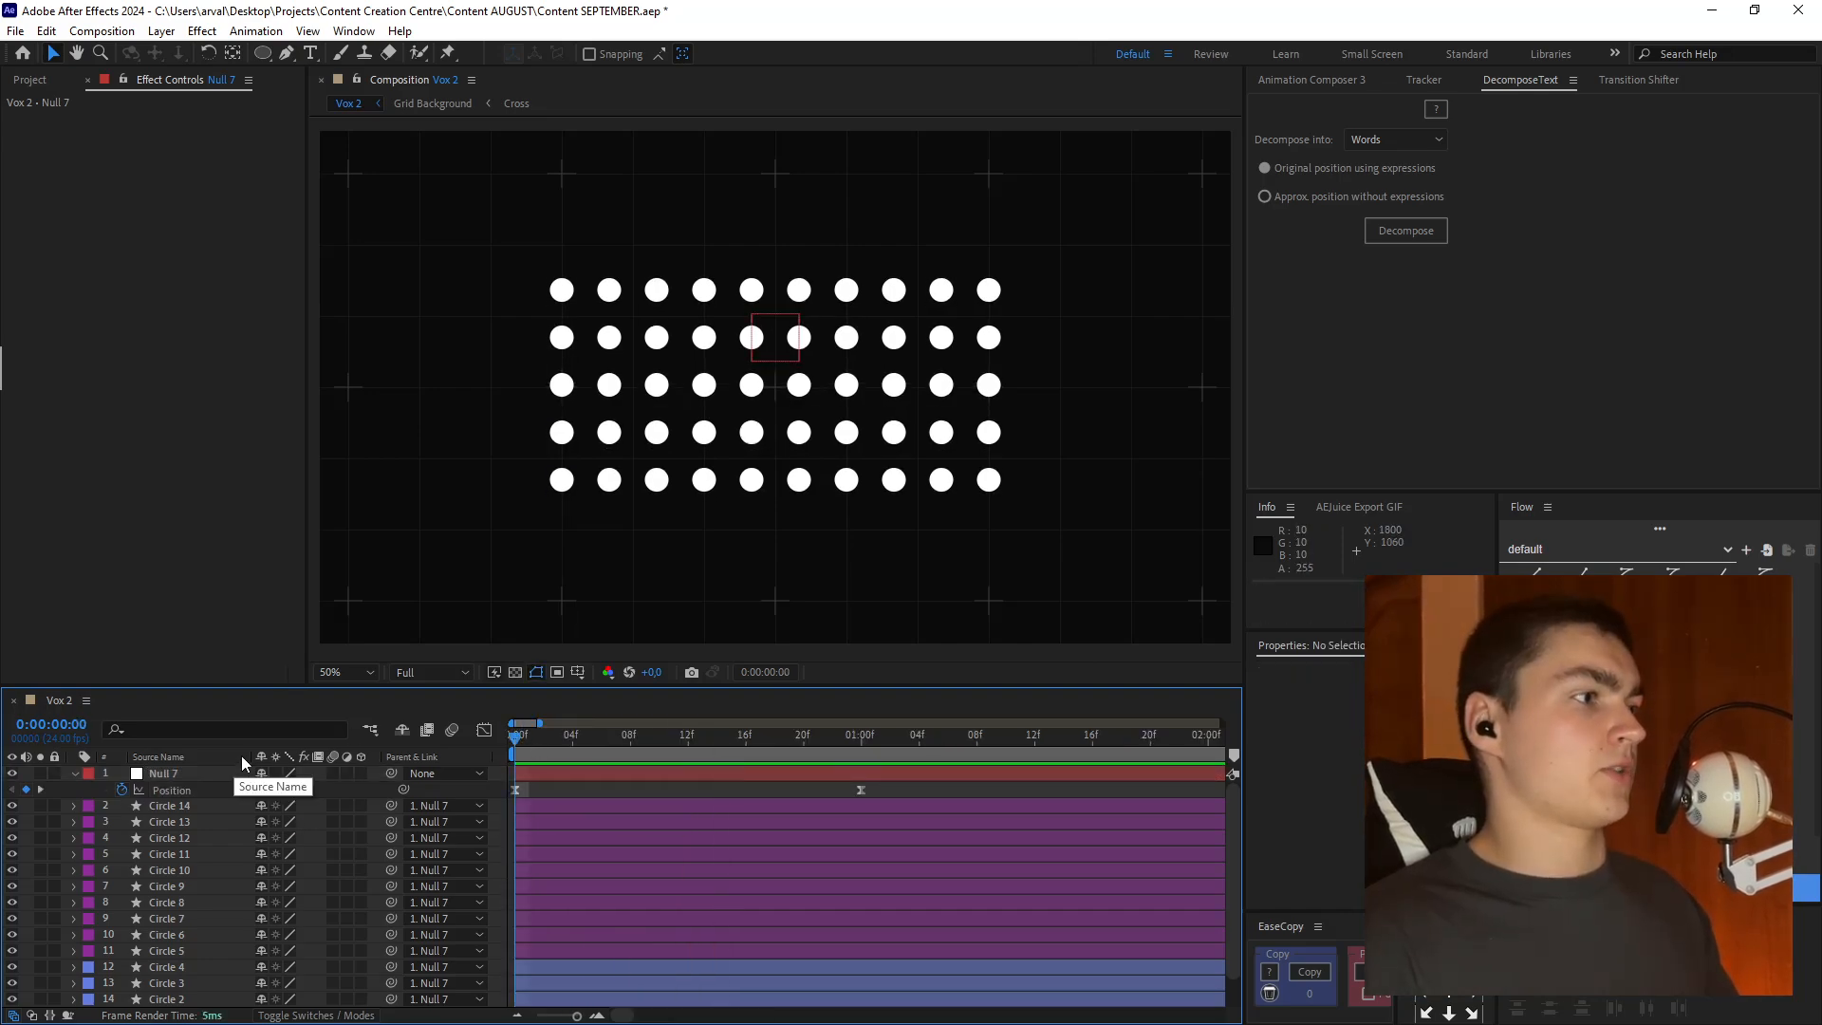
key(space)
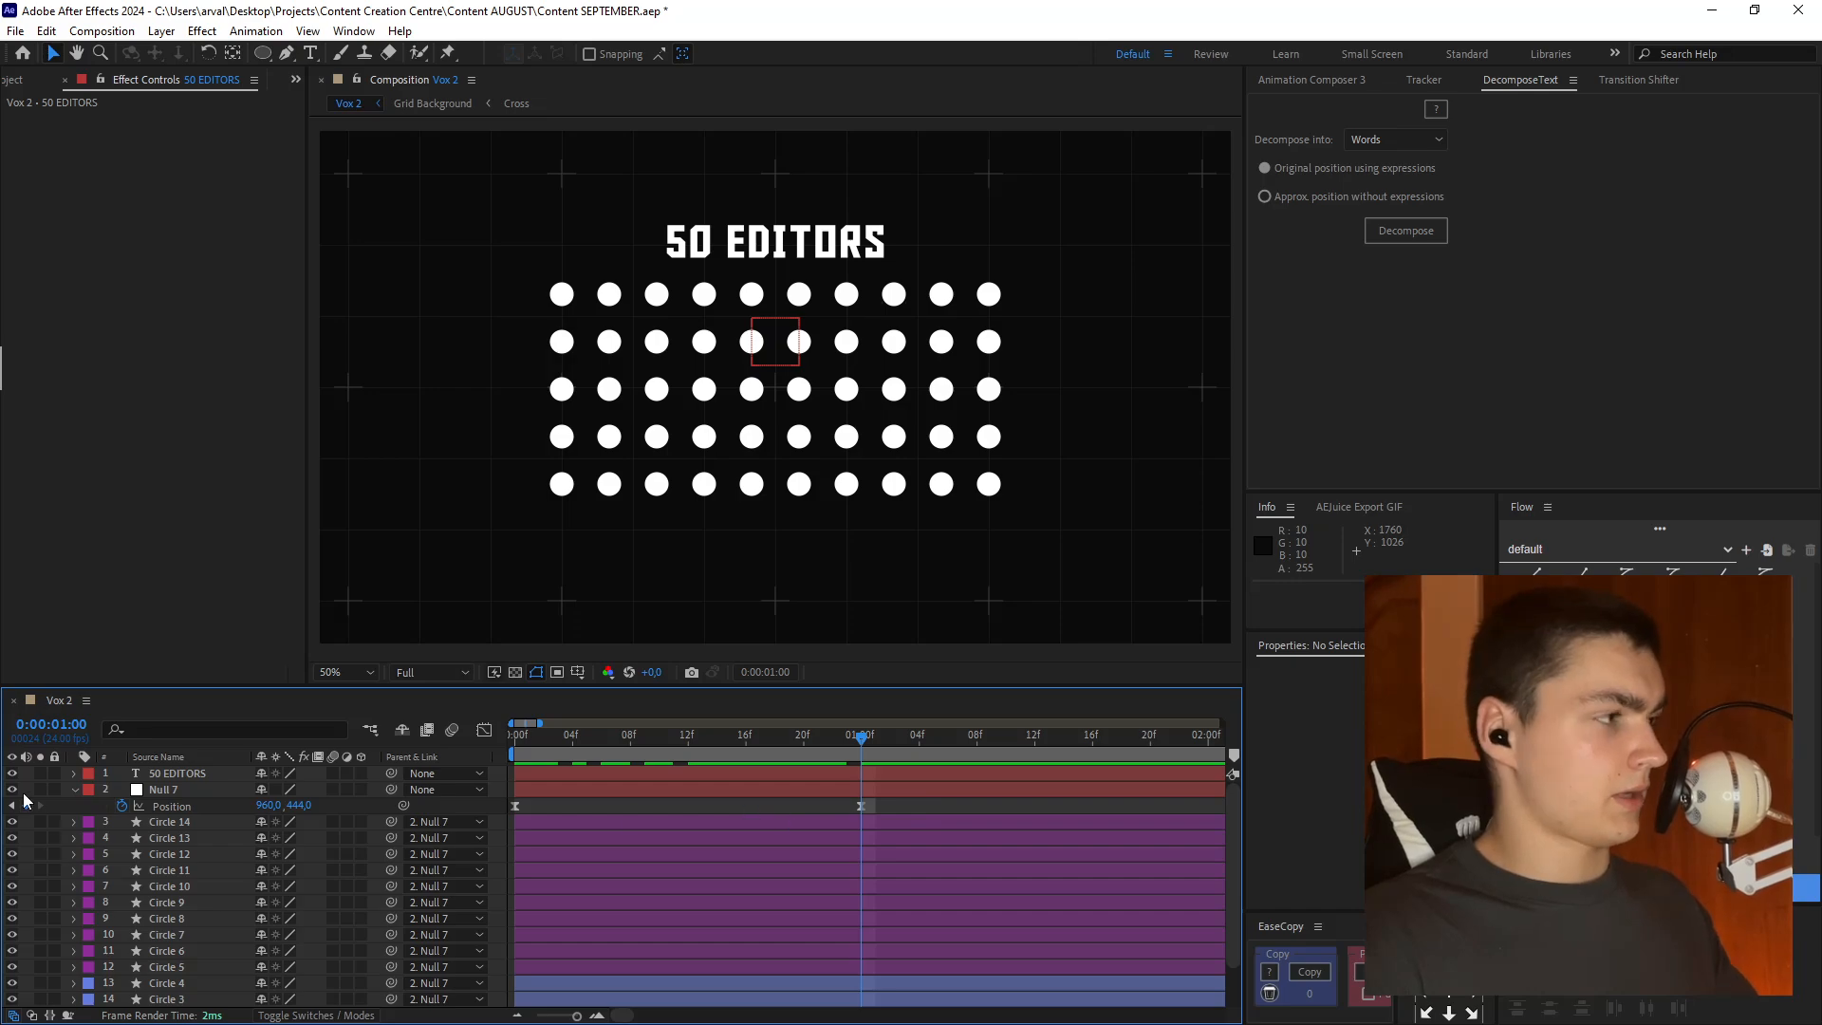
- Parent the 50 EDITORS text layer to the null and place it directly below the null in the layer stack
drag(386, 777, 175, 794)
click(184, 776)
key(ctrl+bracketleft)
- Trim the start of the 50 EDITORS text layer to frame 7
key(shift+Page_Up)
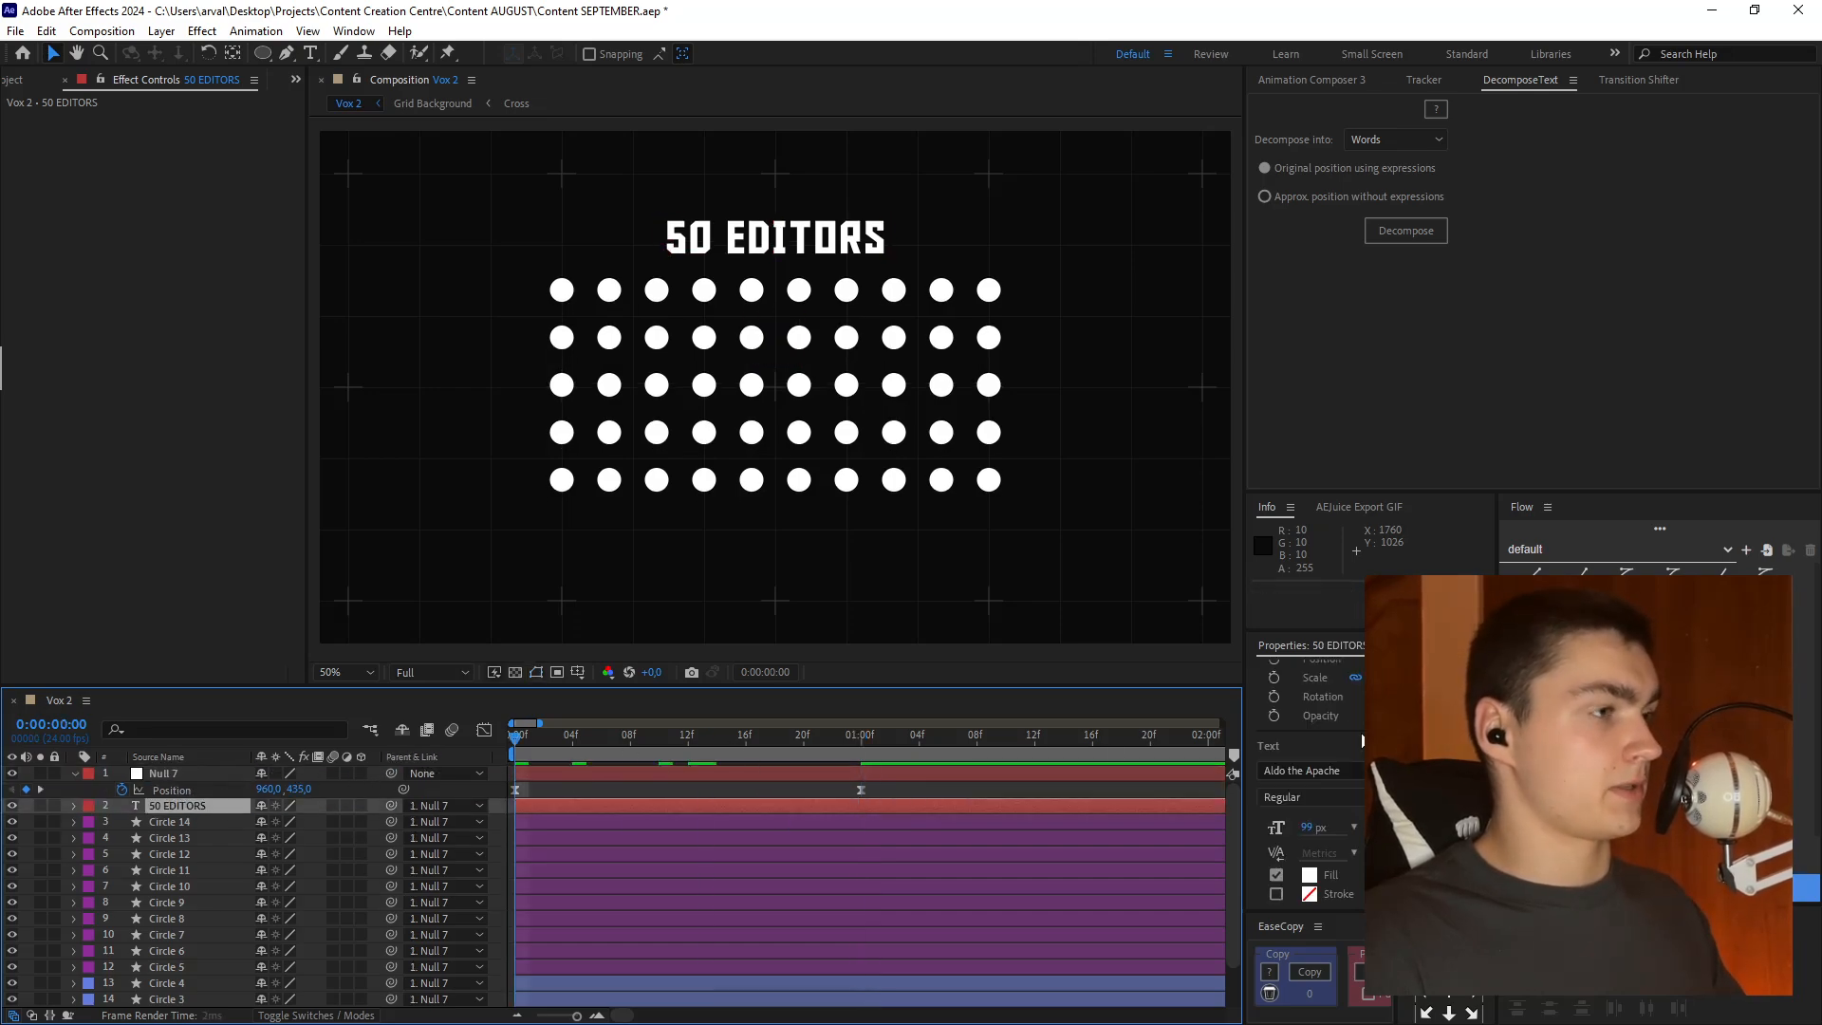
drag(552, 749, 610, 756)
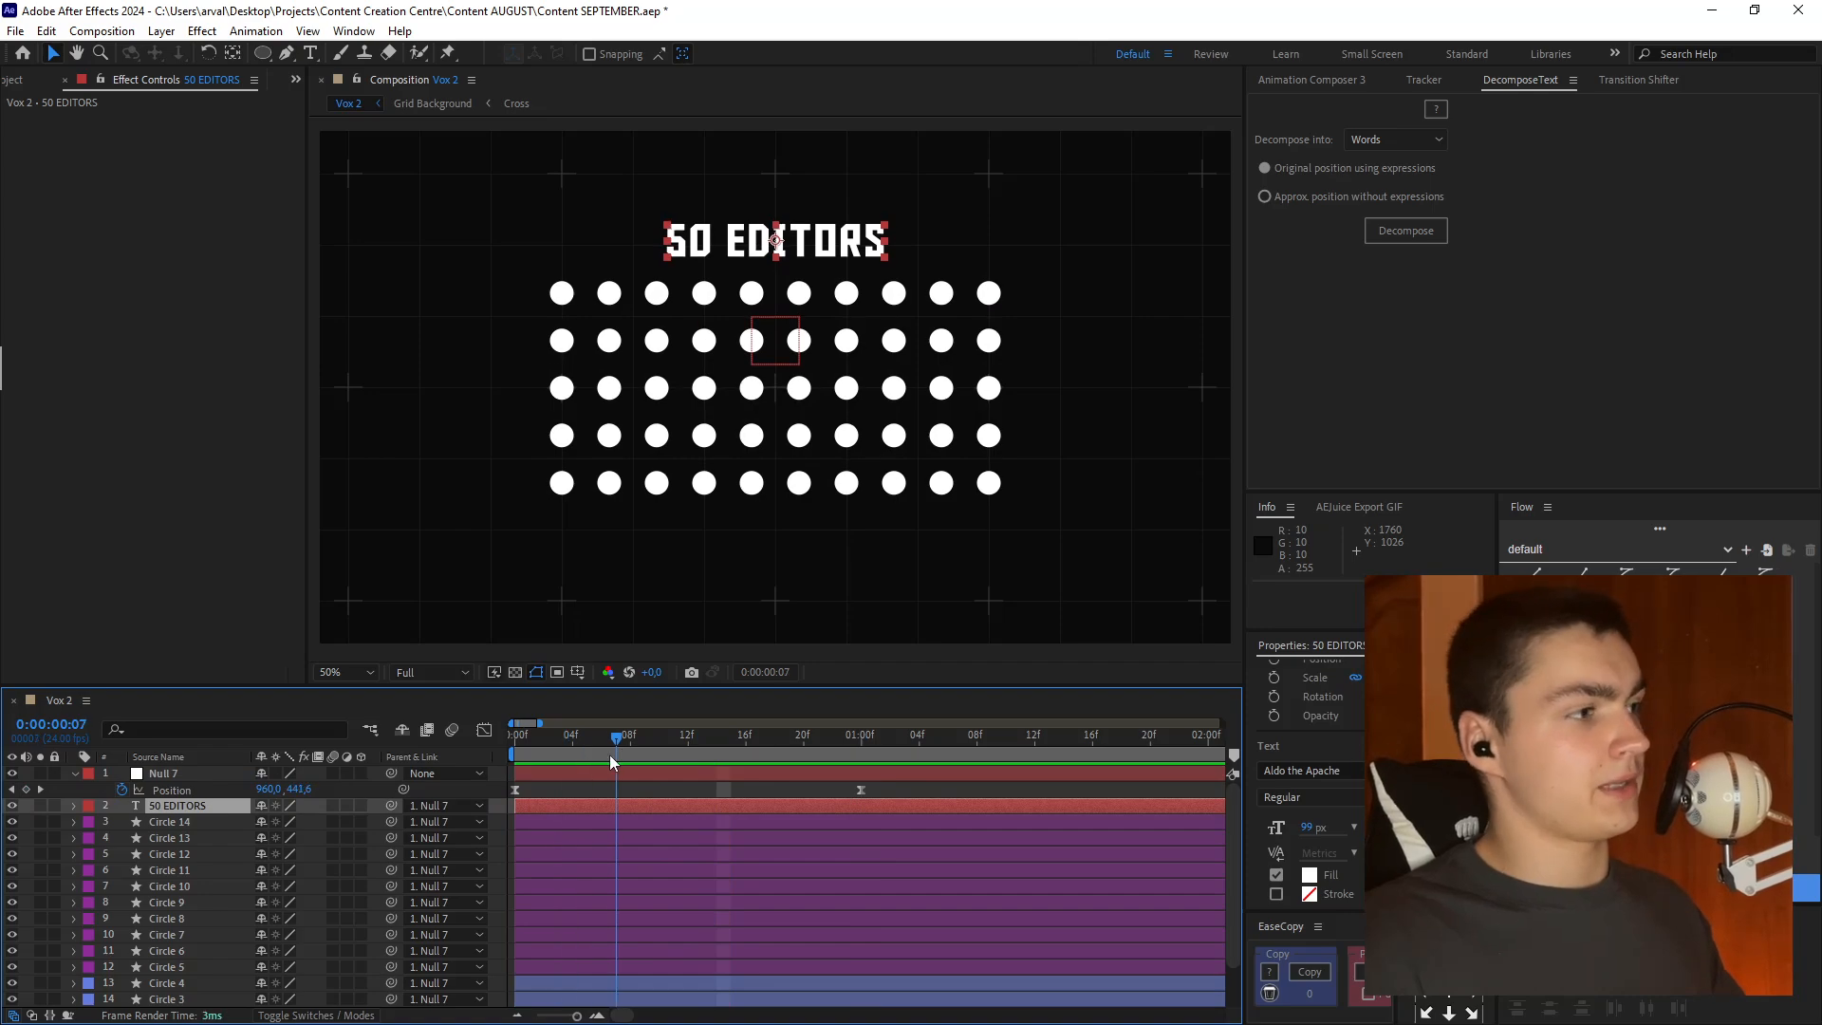
key(alt+bracketleft)
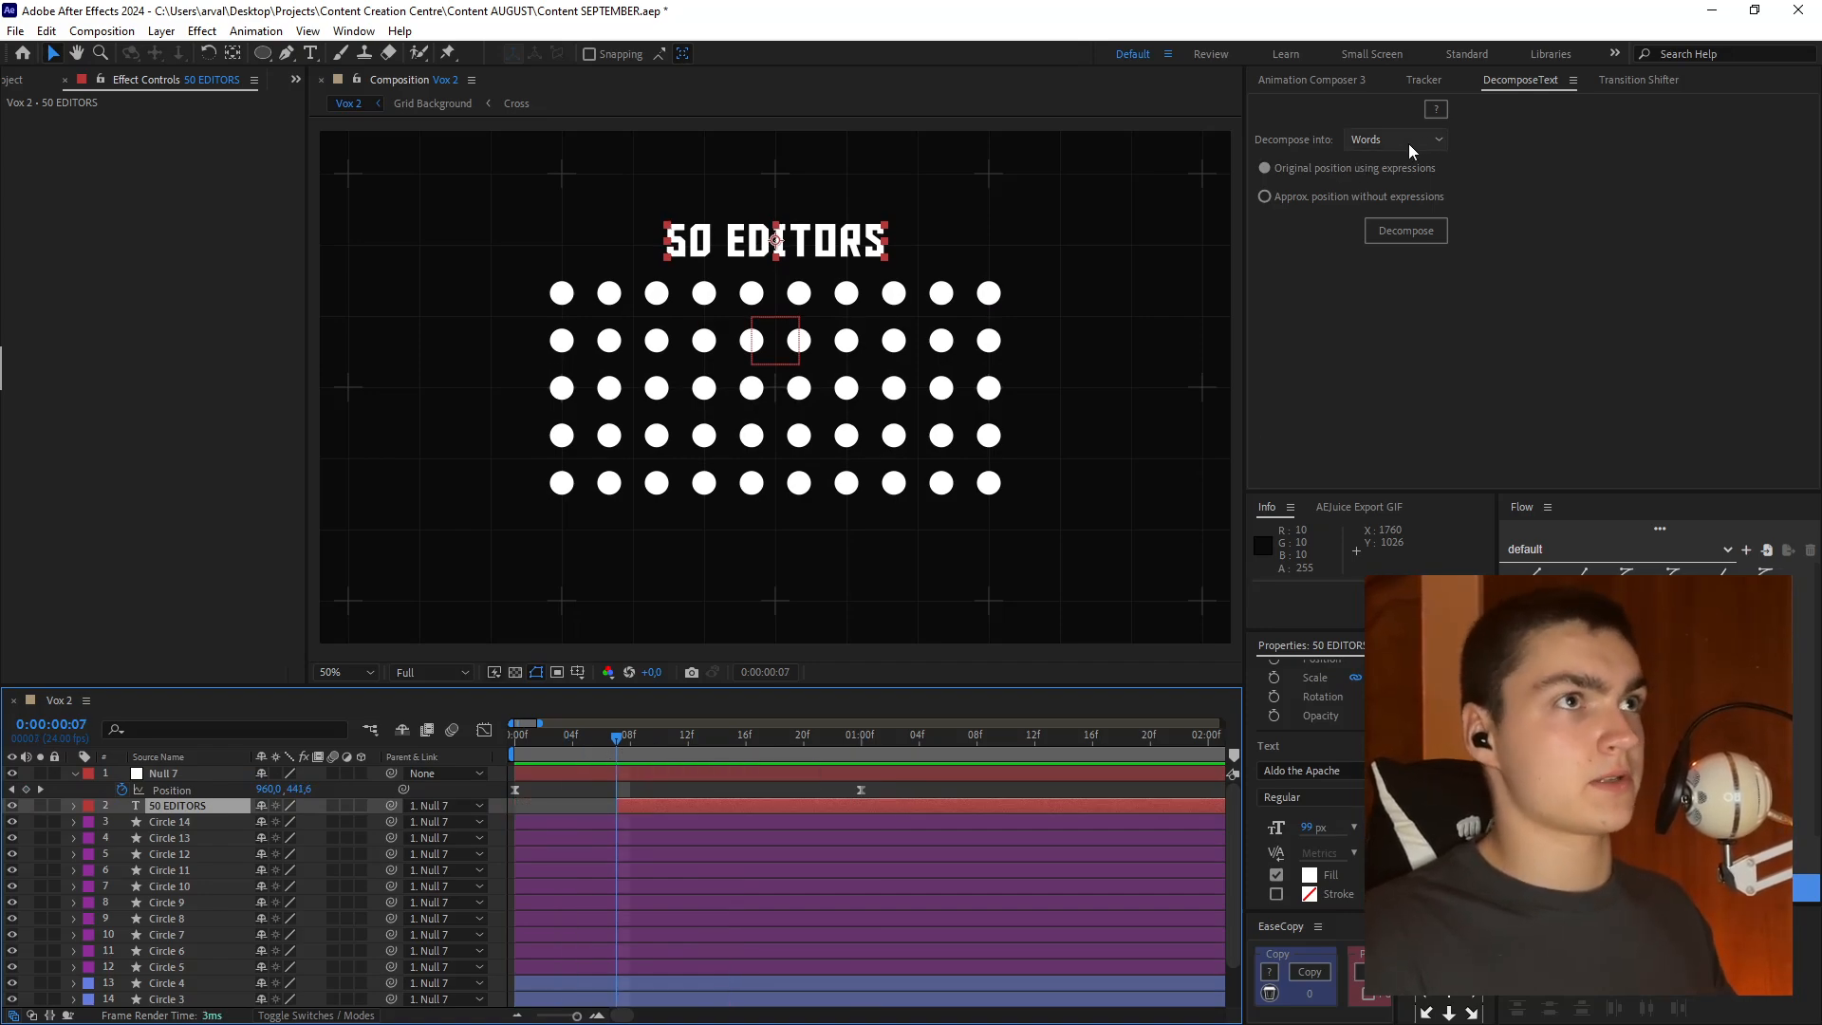
- Decompose the 50 EDITORS text into separate word layers and delete the original text layer
click(1407, 231)
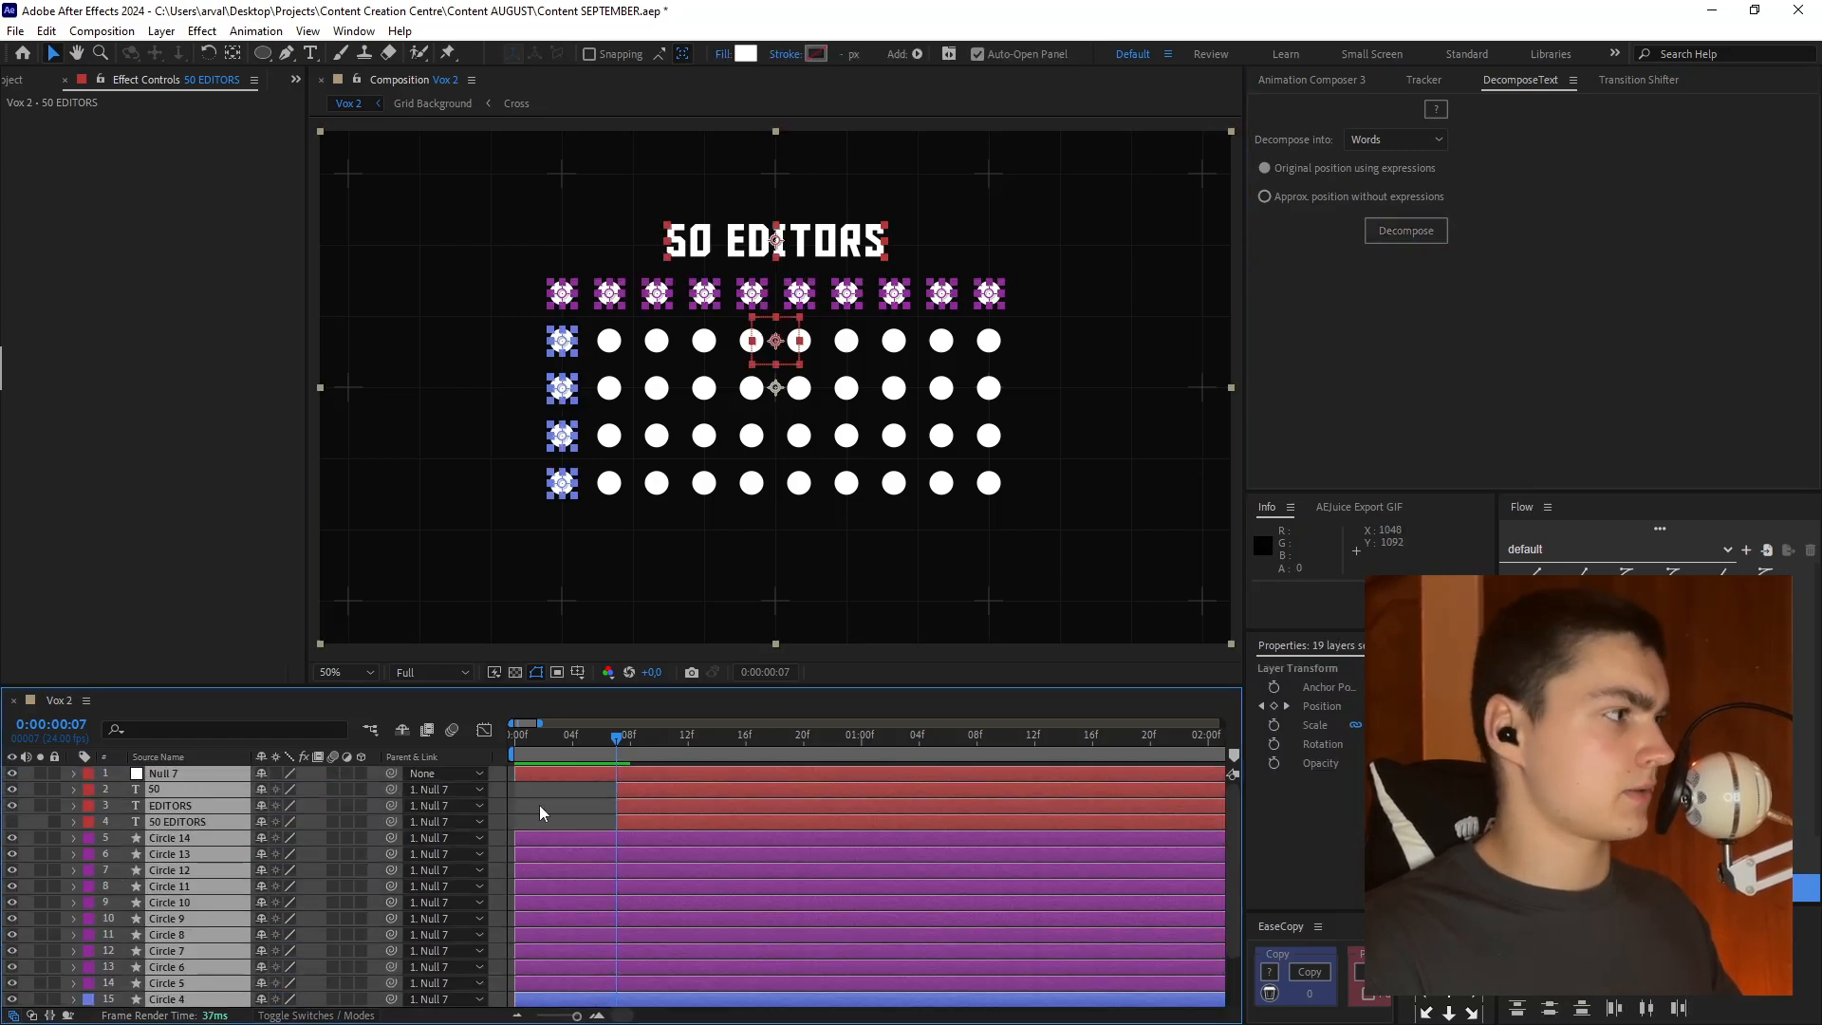
click(539, 805)
click(656, 819)
key(Delete)
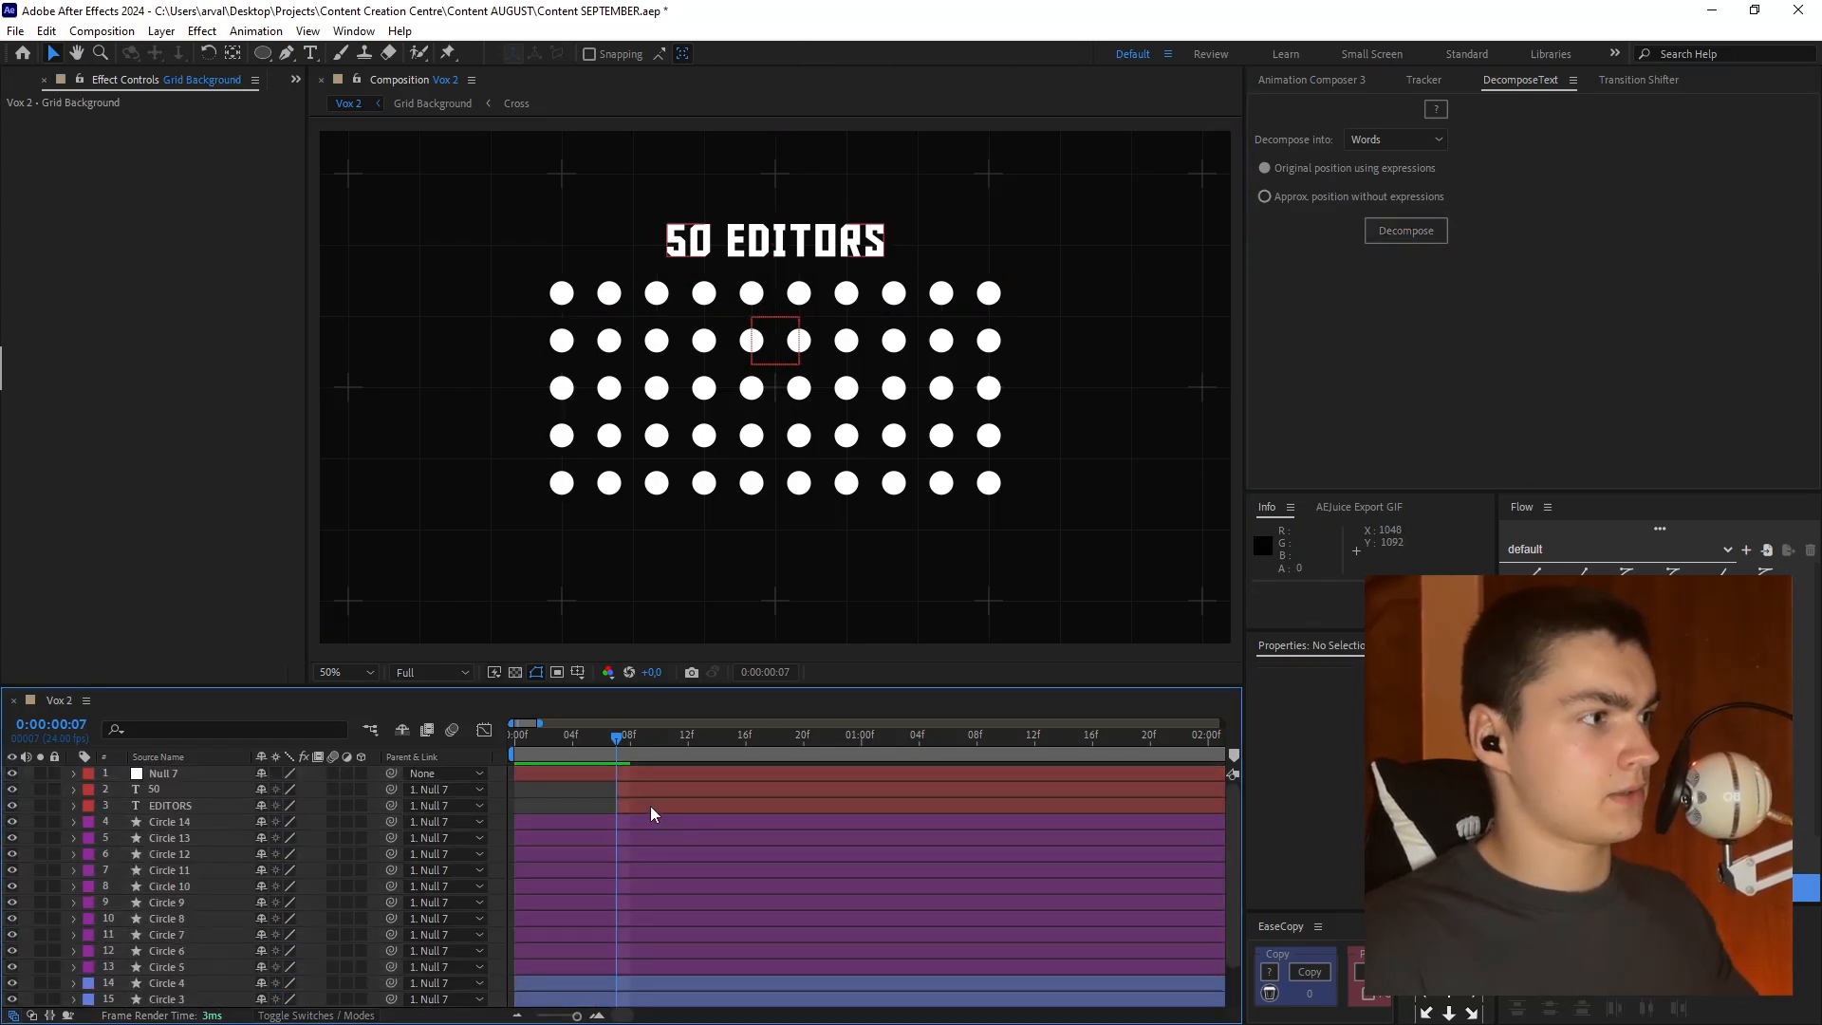
- Hold the null's Y position at 444 with a keyframe at 0:00:01:04 and move it to 579 at 0:00:02:12
click(750, 773)
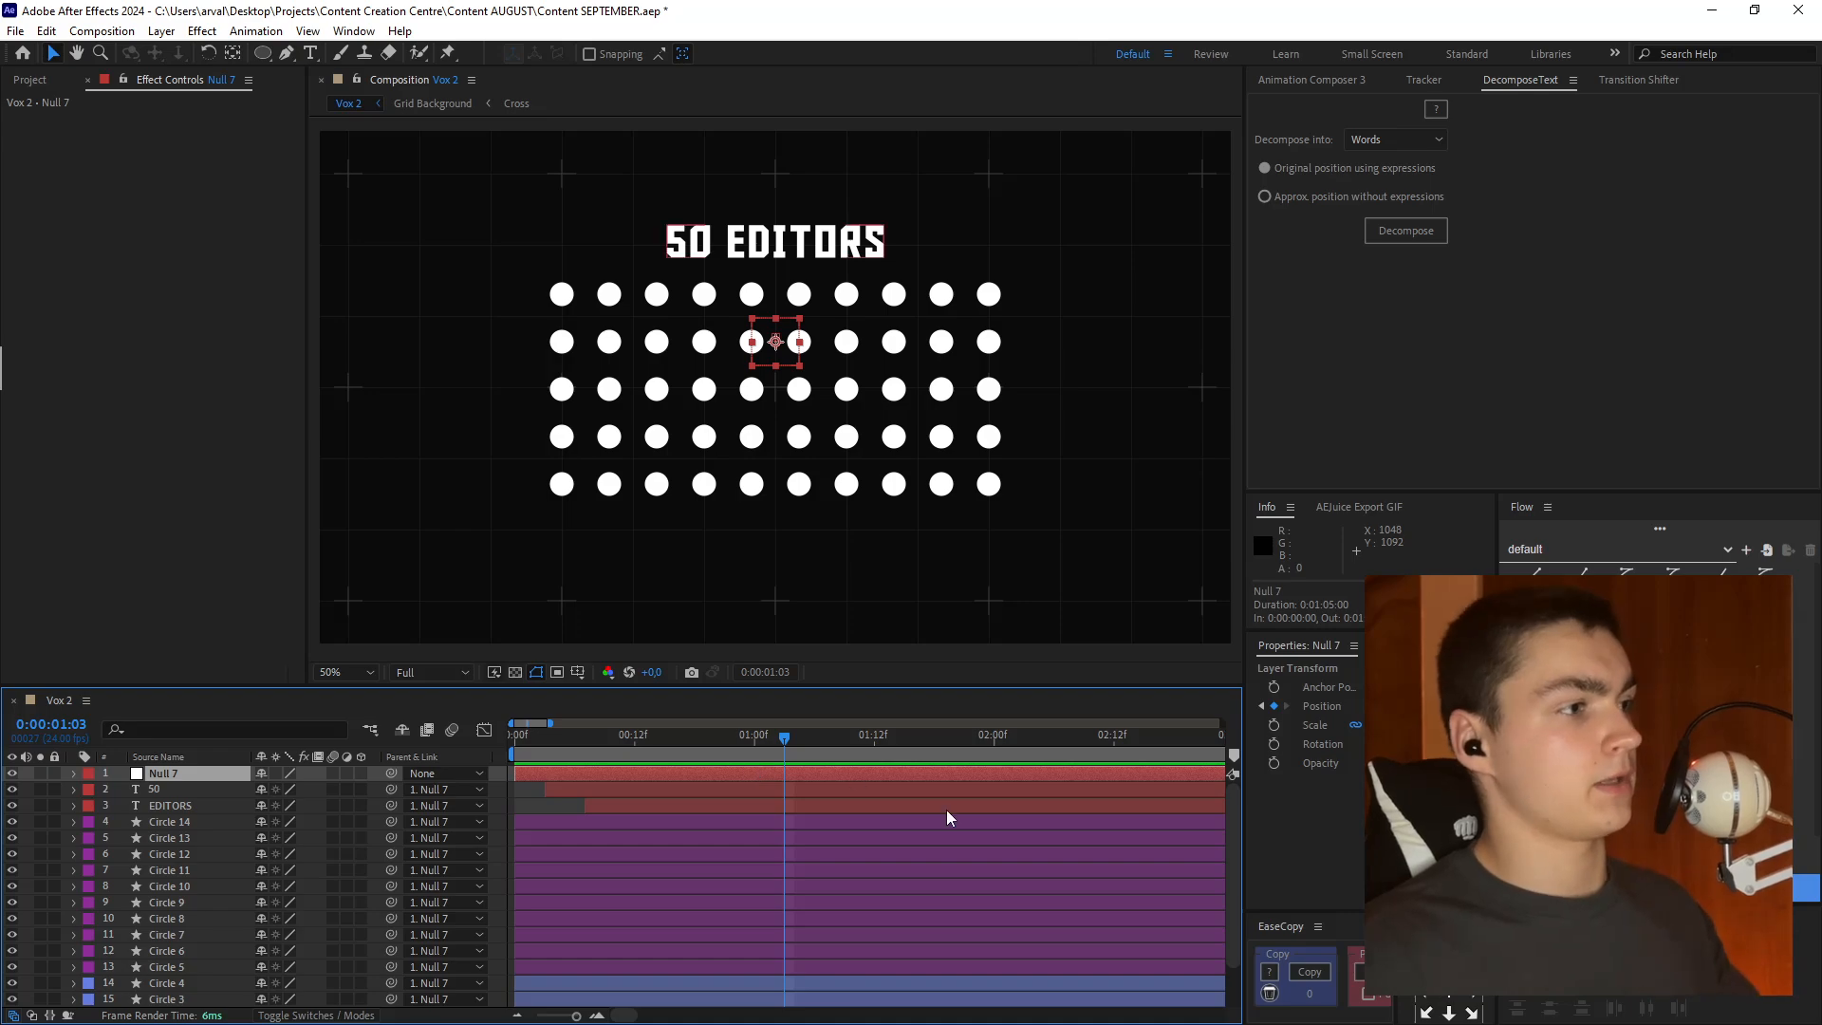
key(p)
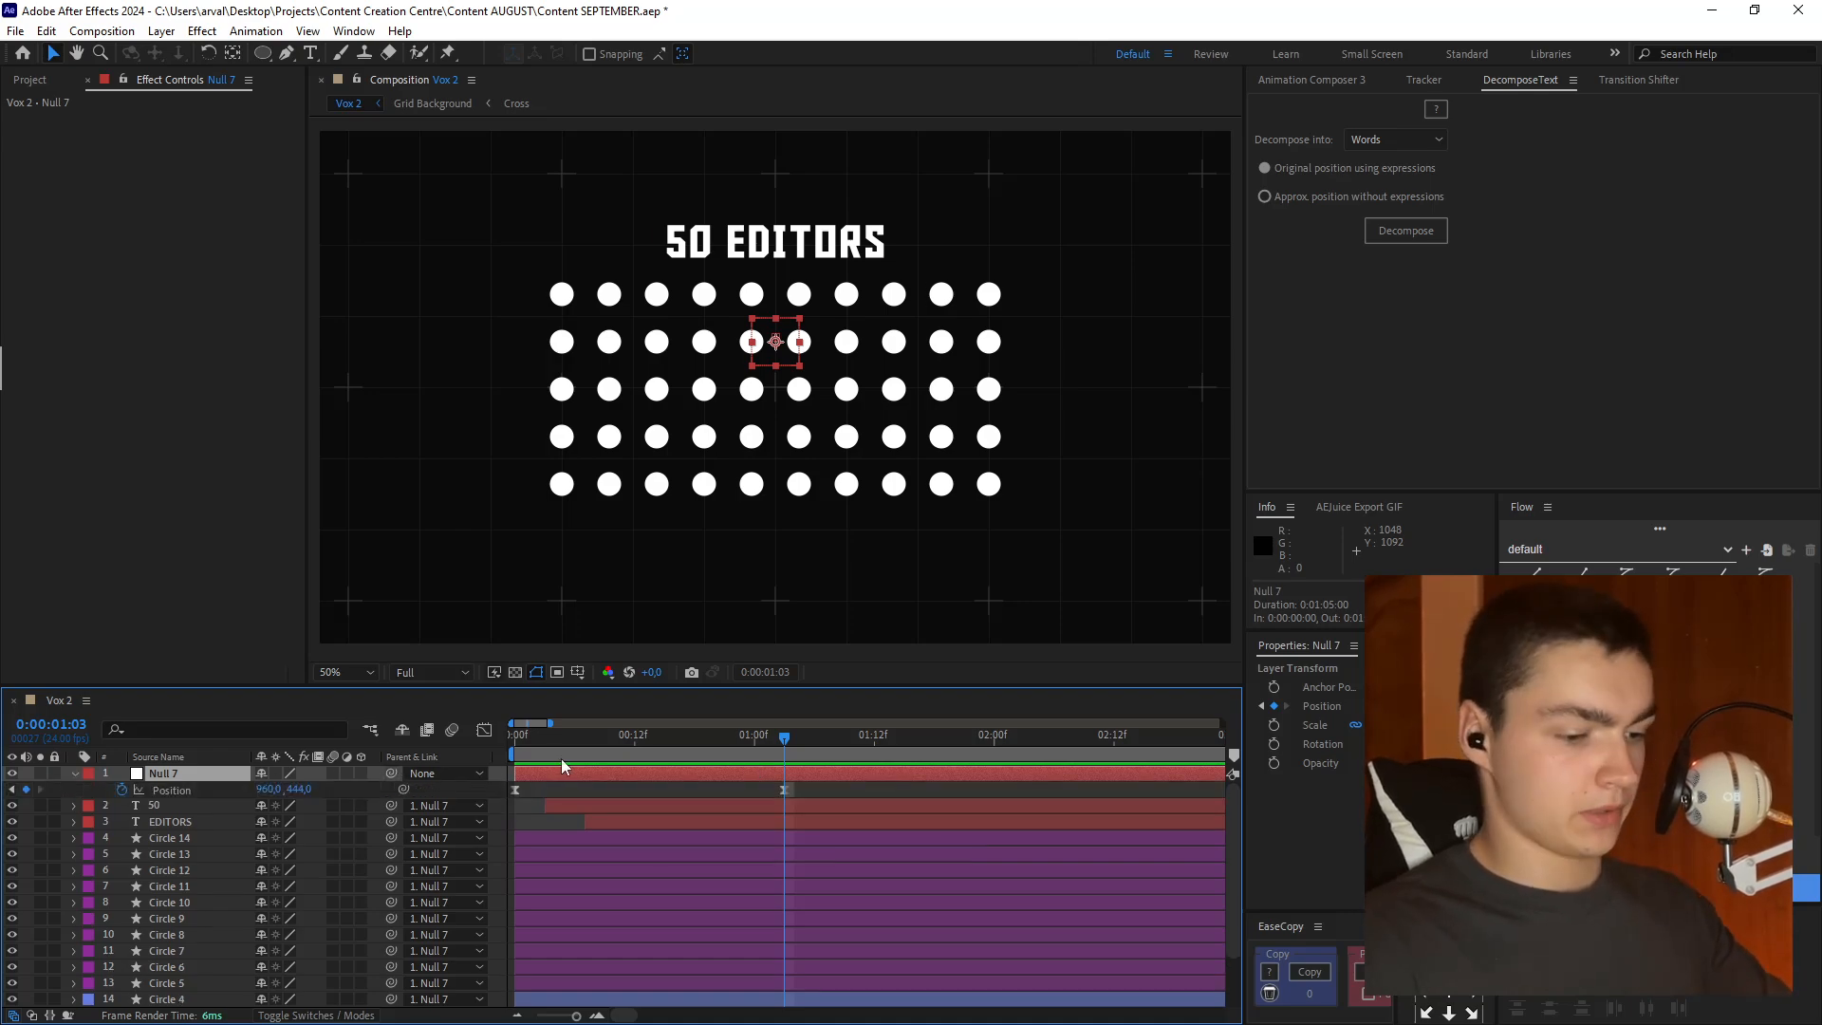
key(Page_Down)
click(26, 789)
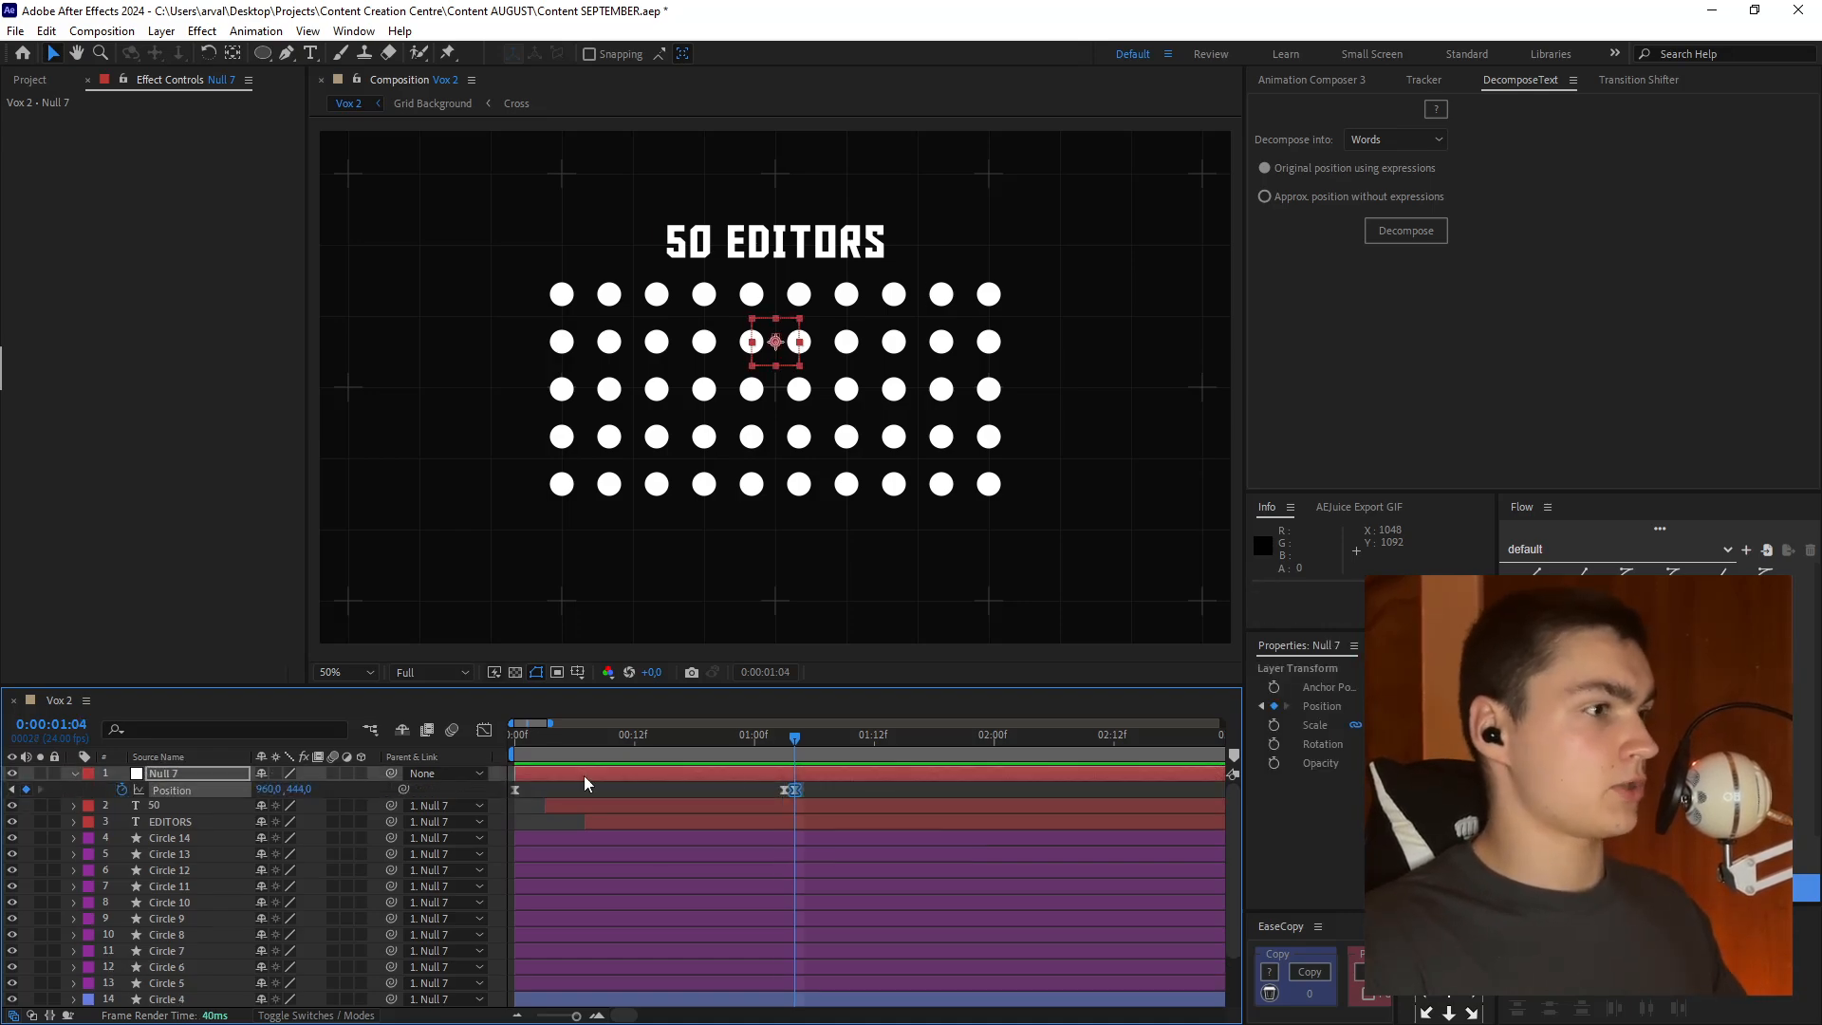
click(1114, 735)
drag(298, 790, 427, 789)
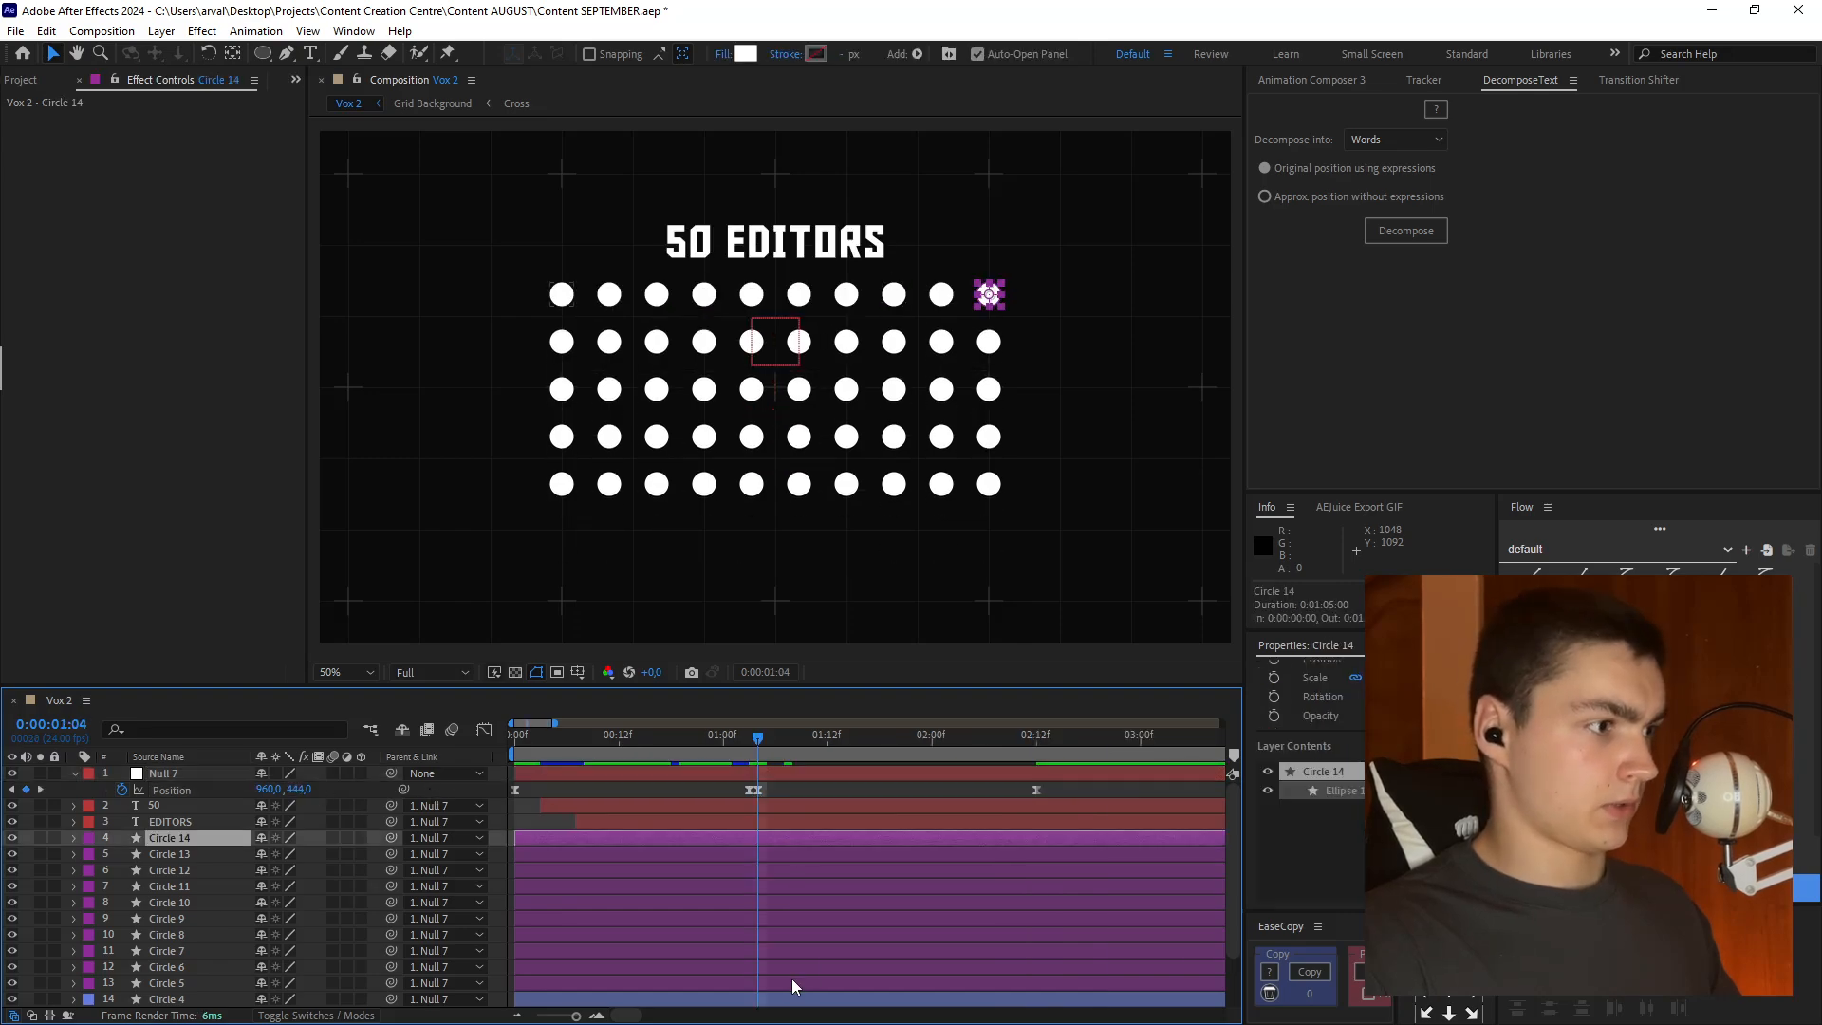
- Keyframe the positions of the ten top-row circles at 0:00:01:04 and set their Y position to -122 at 0:00:02:12
shift+click(792, 981)
key(p)
drag(610, 841, 609, 836)
scroll(152, 837, down, 2)
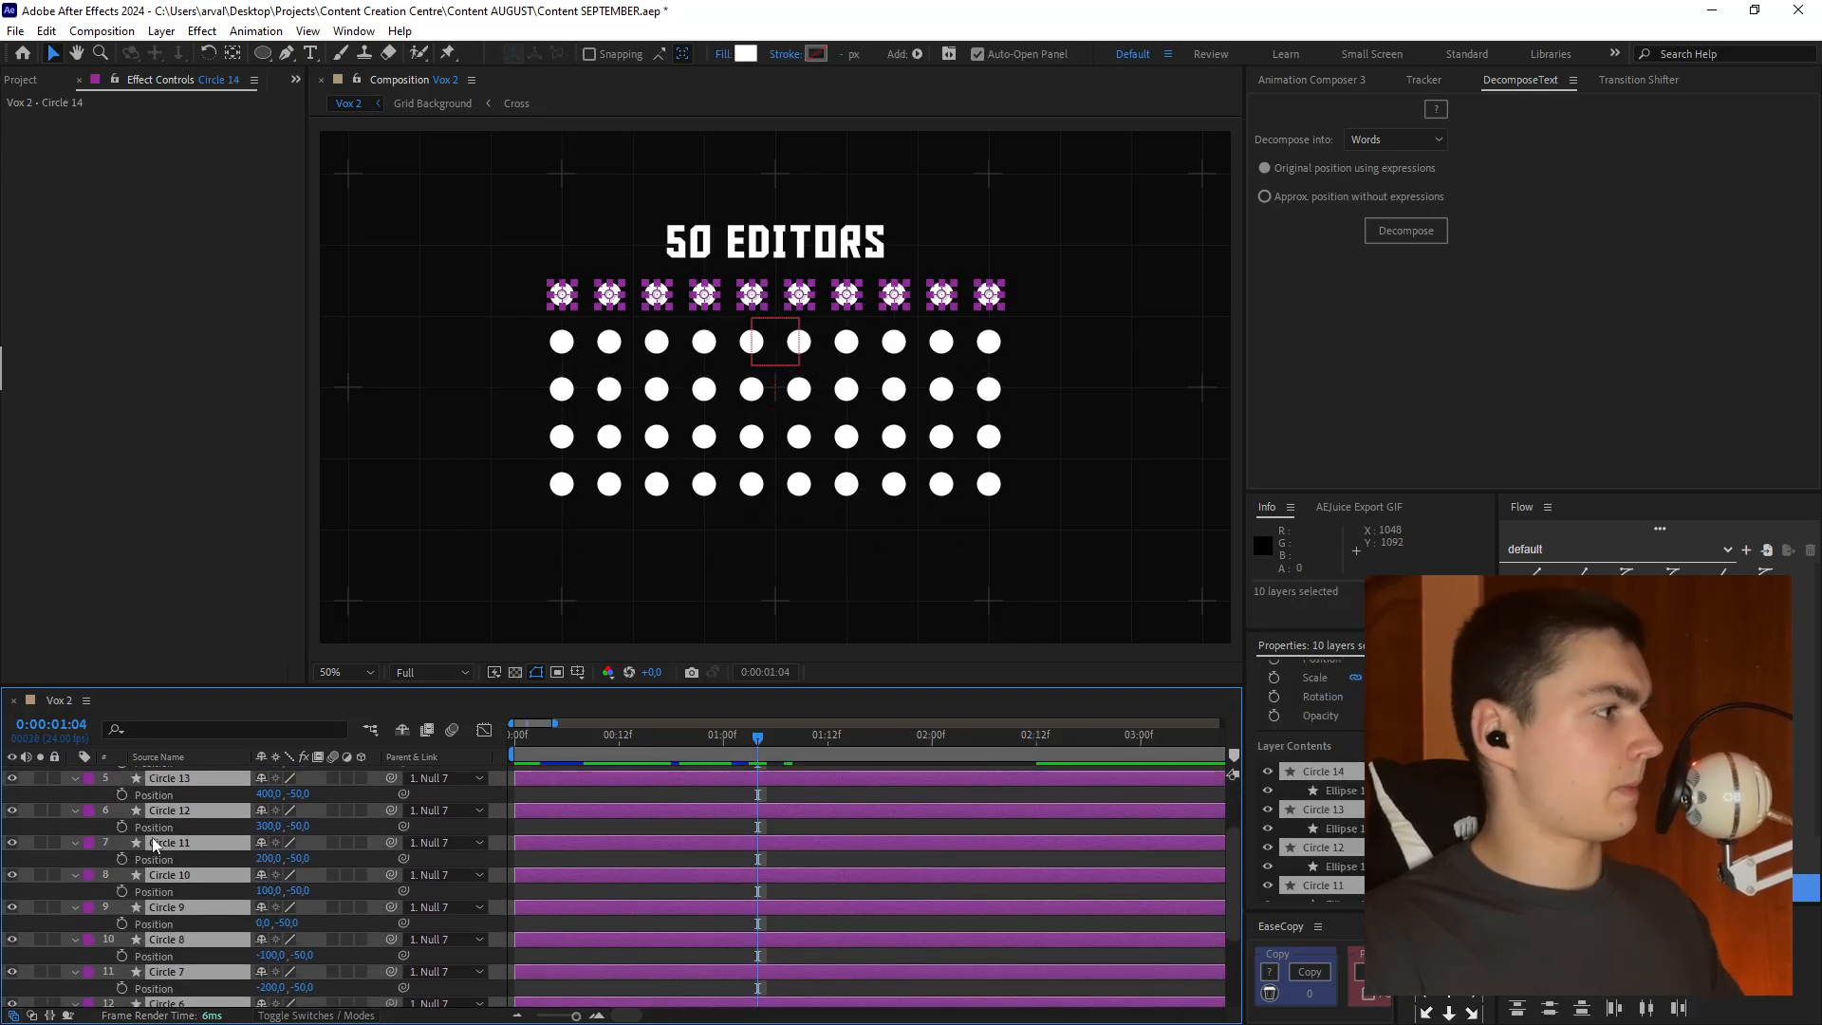
drag(596, 919, 470, 1006)
click(911, 741)
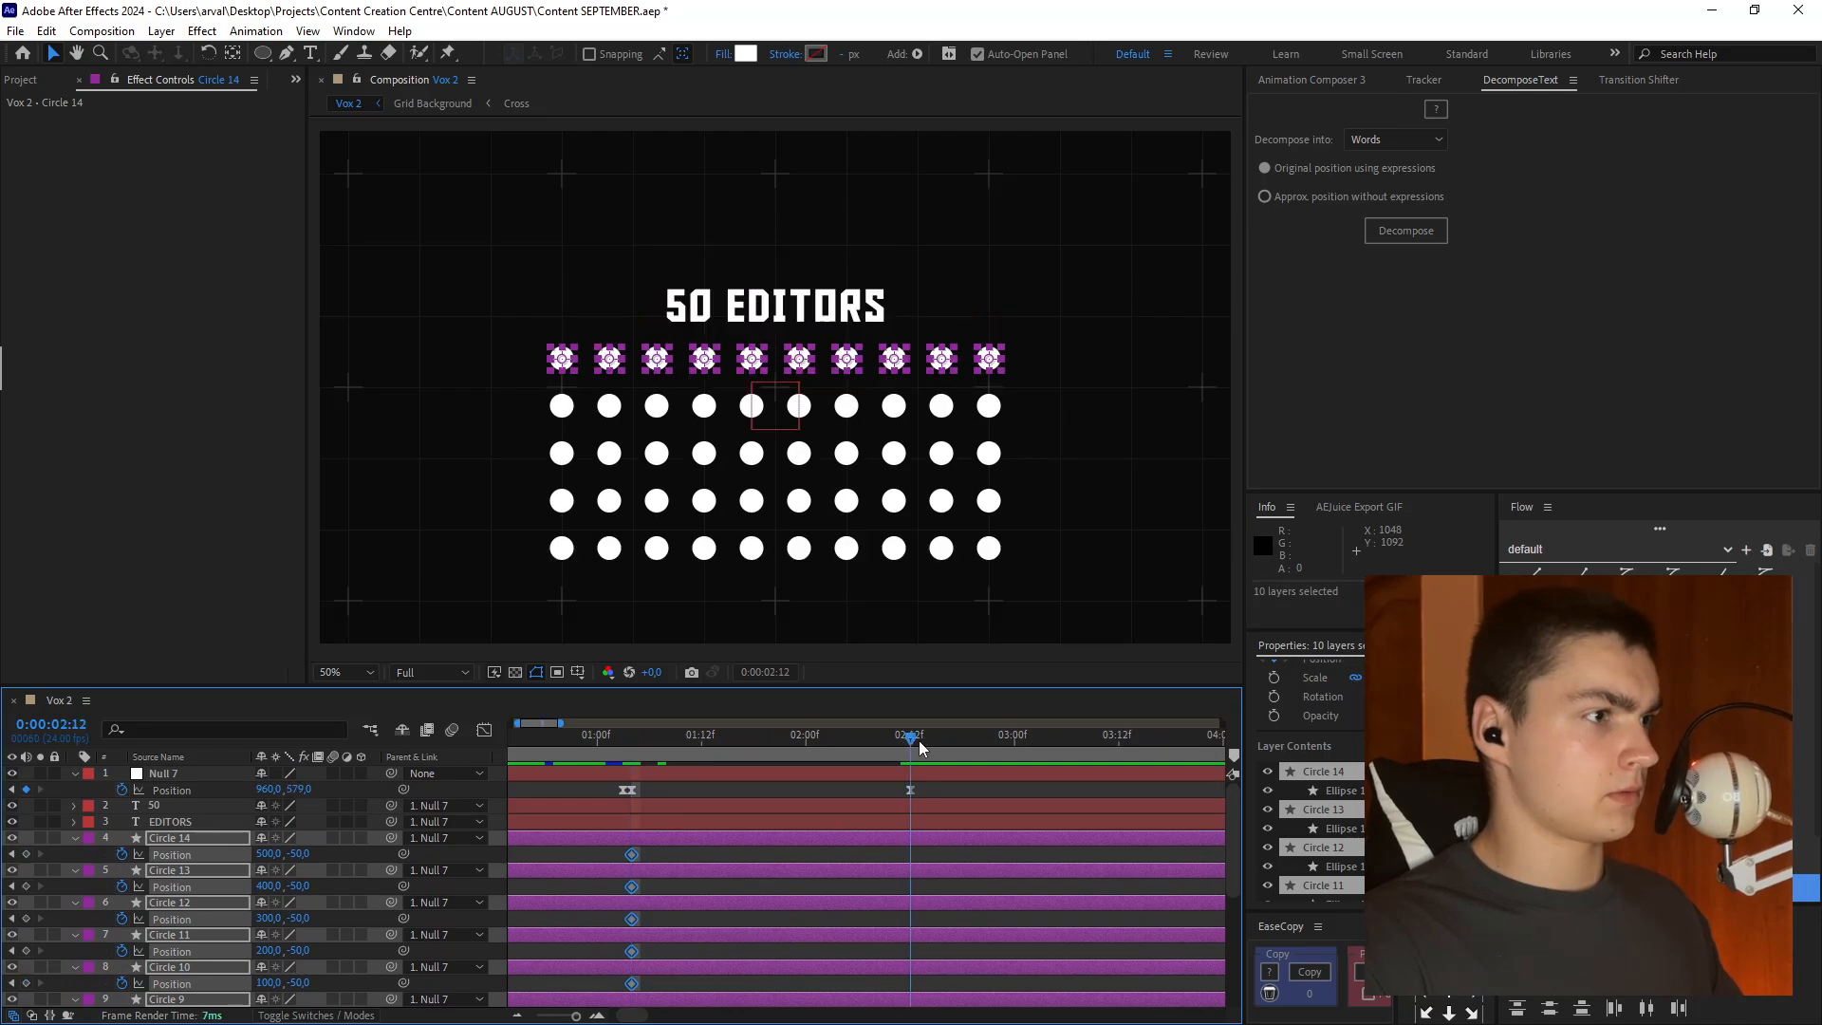
drag(301, 856, 232, 862)
- Apply Easy Ease to the new position keyframes of the null and top-row circles and adjust their speed curves
drag(1034, 790, 731, 959)
key(F9)
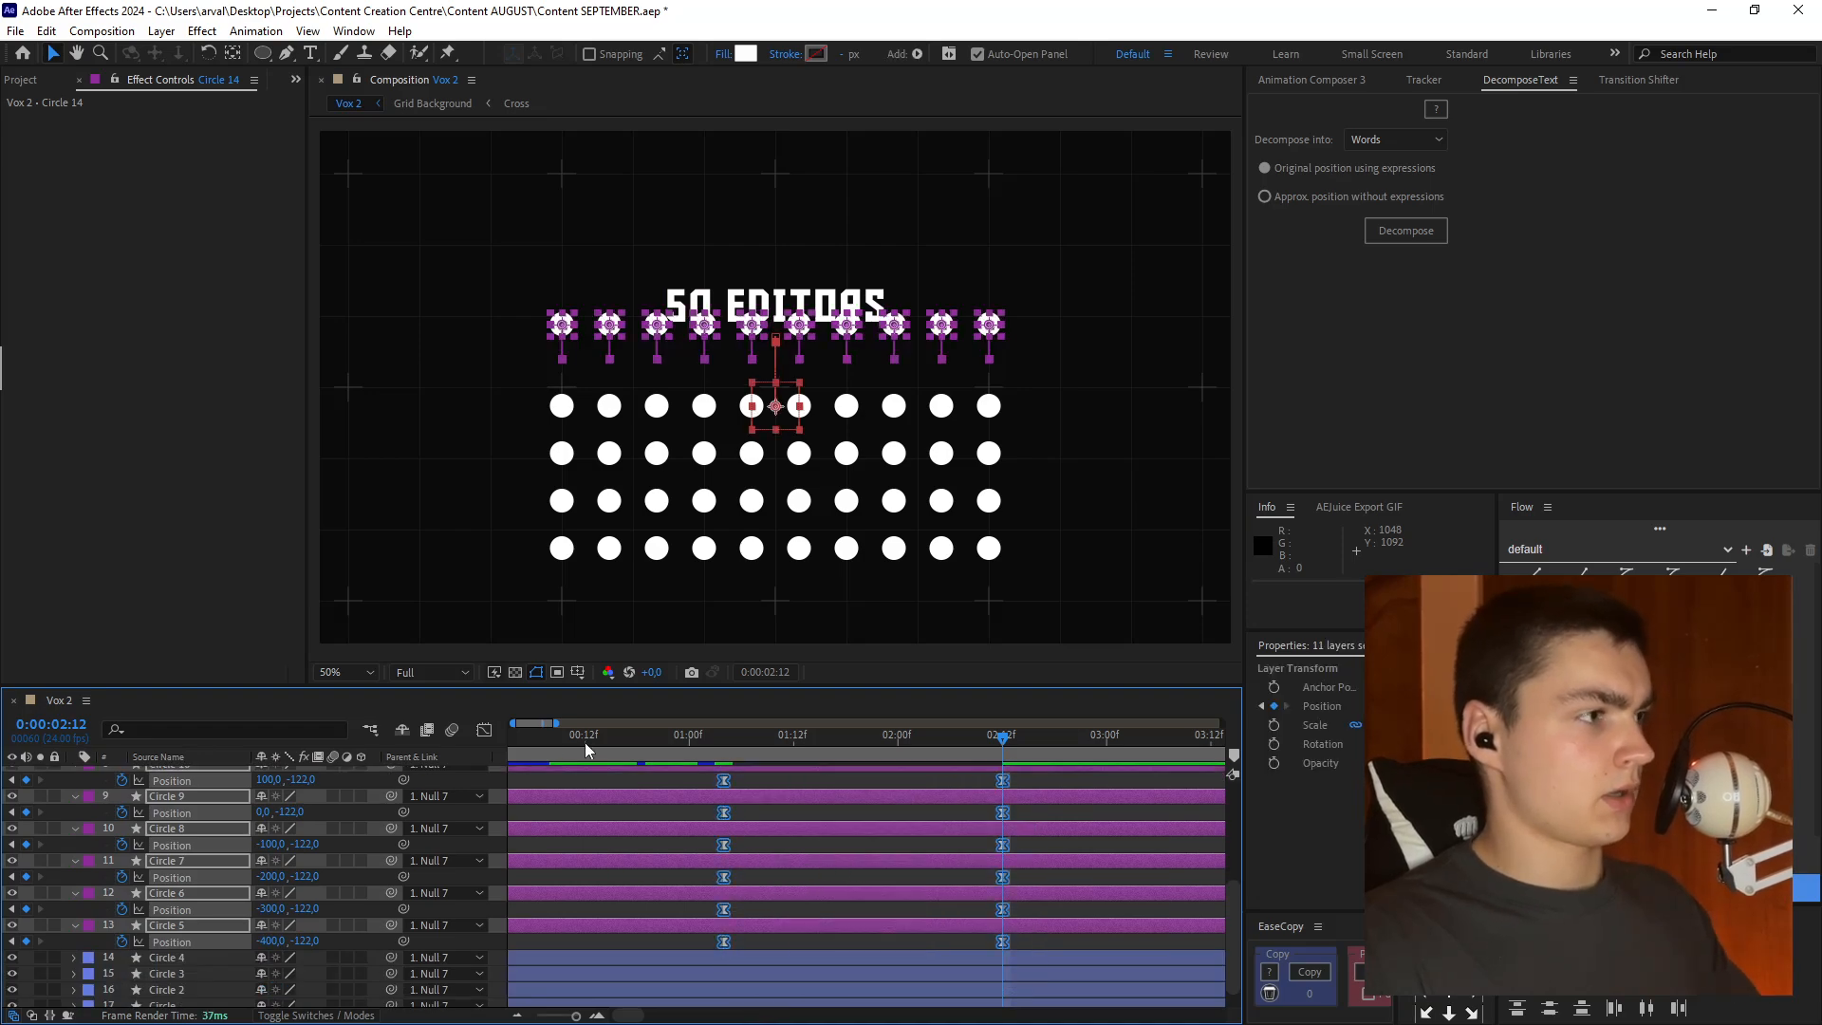
click(482, 731)
drag(1031, 880, 884, 955)
drag(1041, 890, 859, 960)
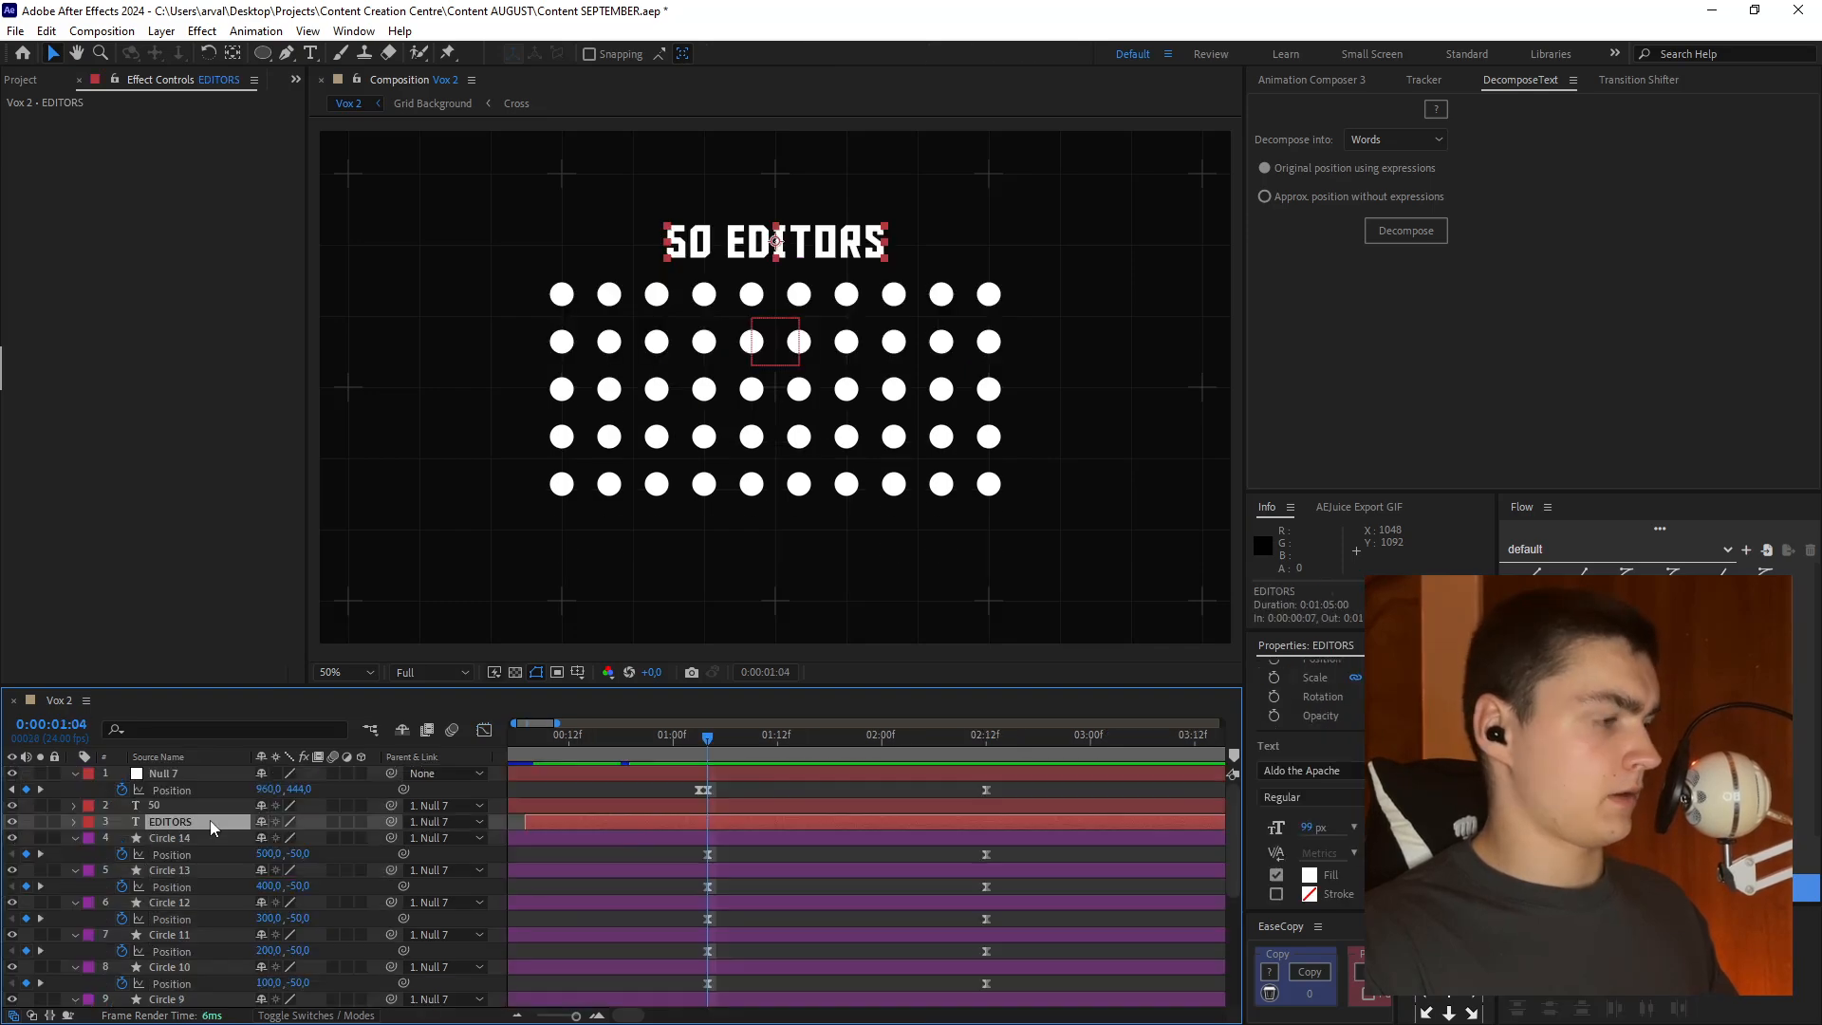
- Fade out the EDITORS text by keyframing its opacity at 0:00:01:04 and setting it to 0% at 0:00:01:20
key(t)
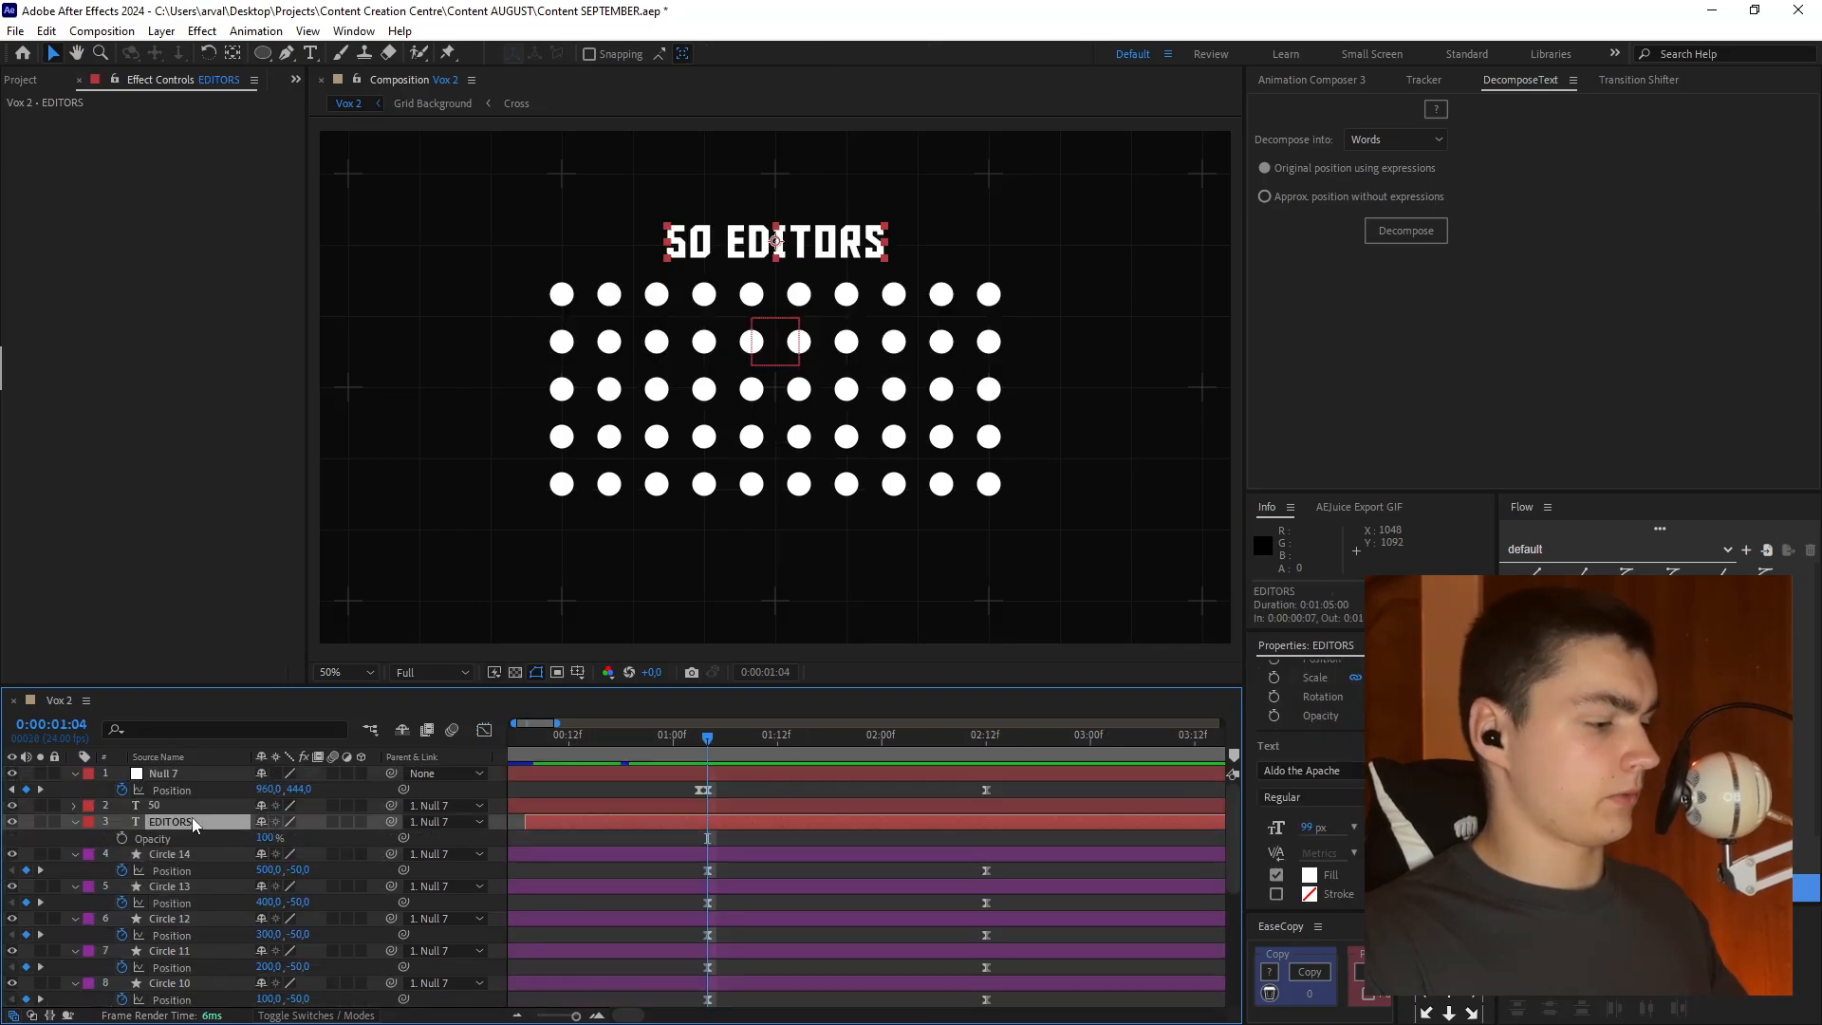
click(122, 838)
click(843, 738)
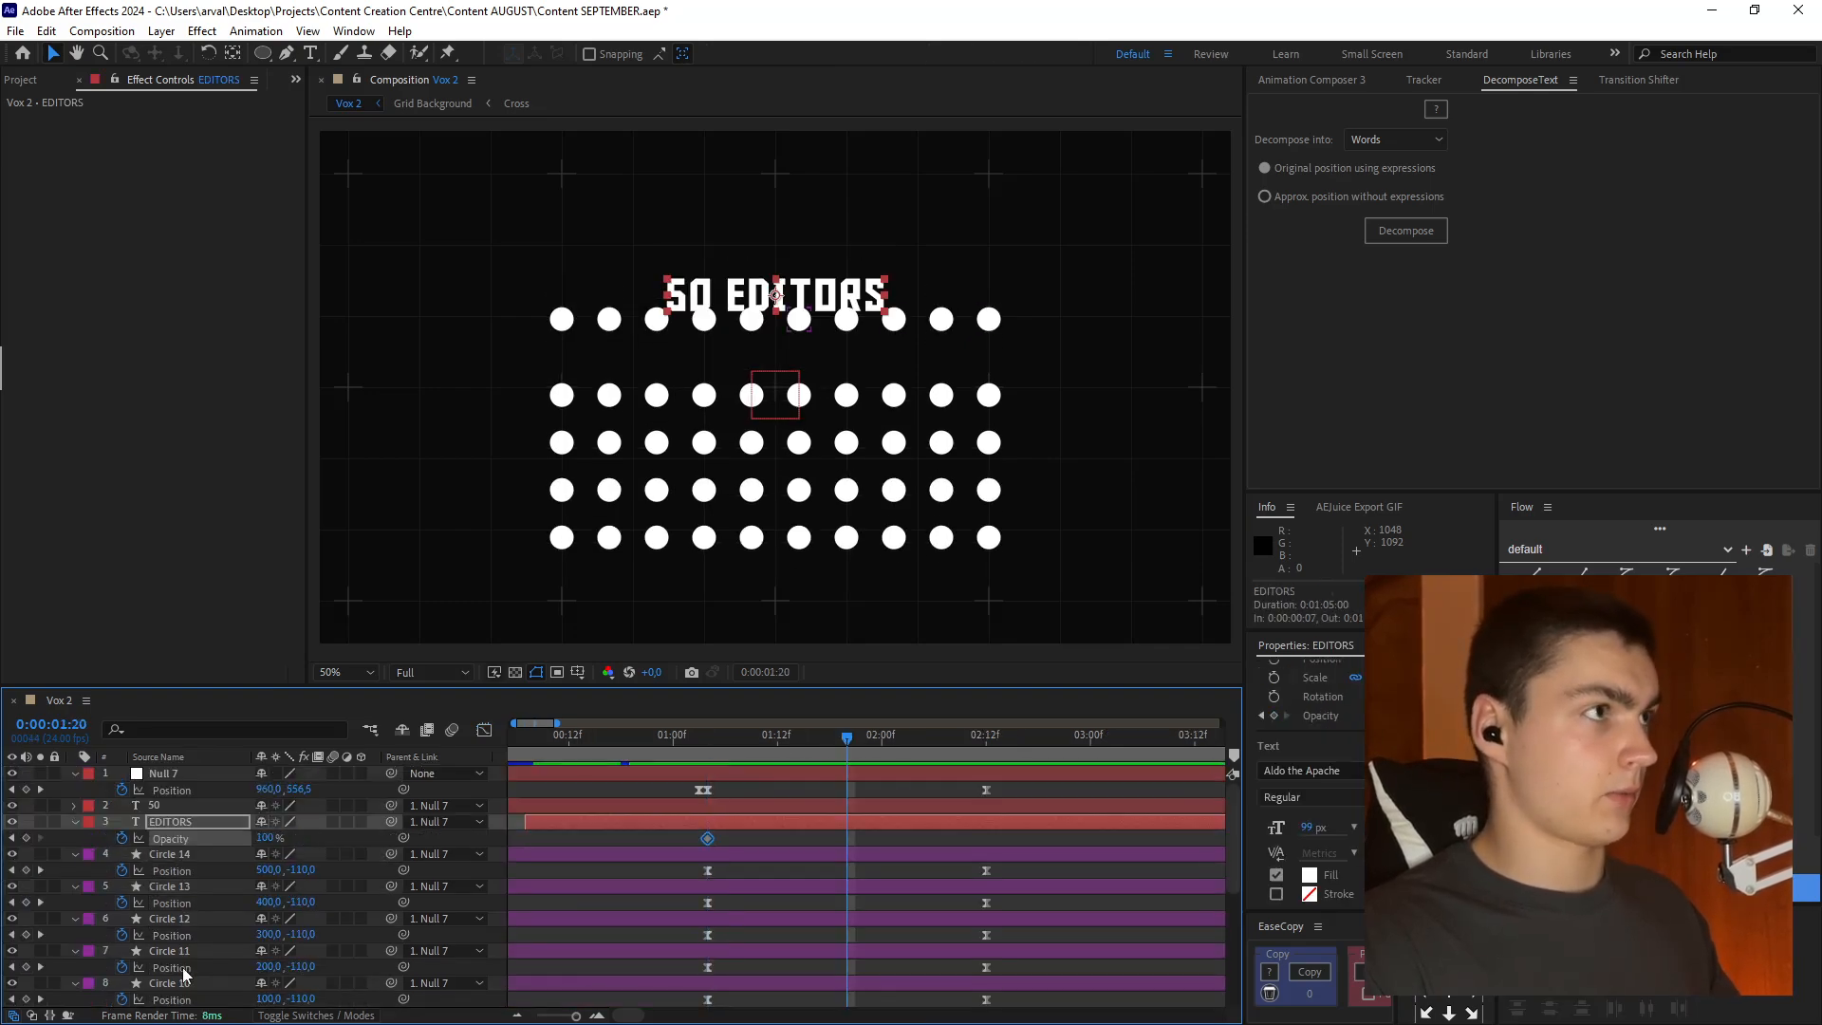
click(266, 838)
text(0)
key(Return)
- Cut off the ends of the 50 and EDITORS text layers at 0:00:01:20
click(918, 827)
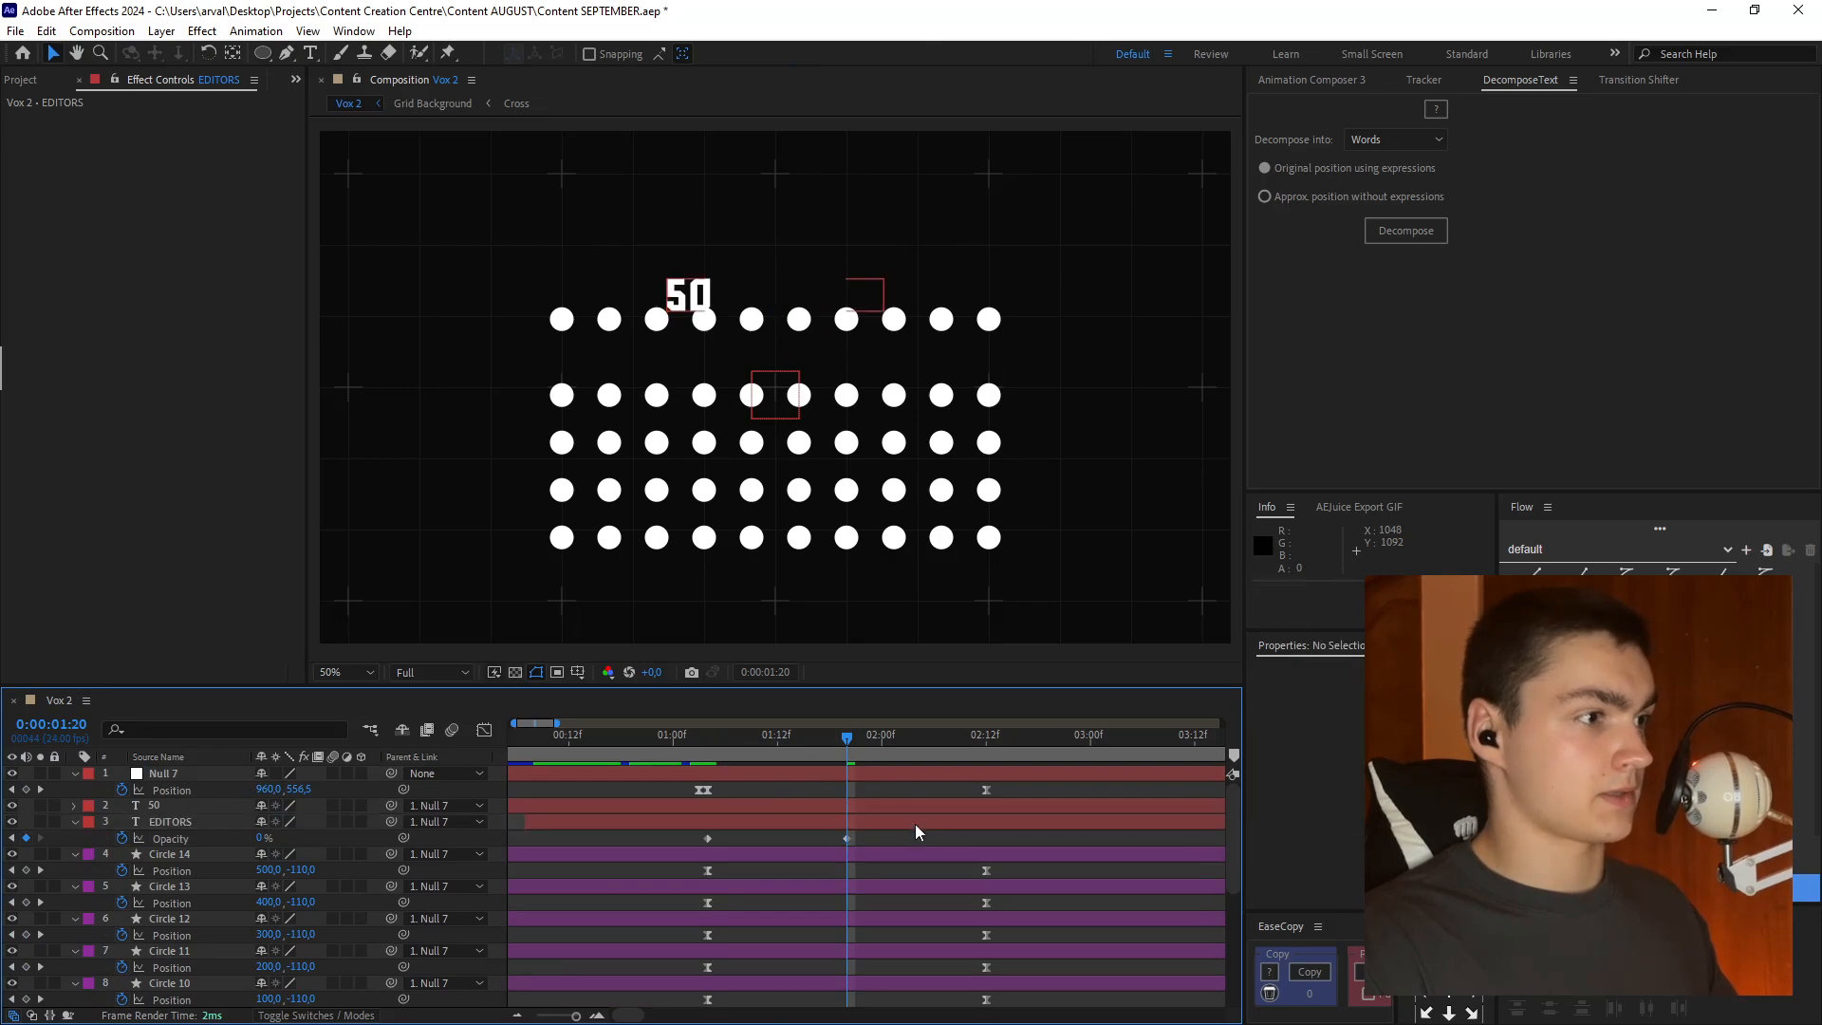
click(915, 823)
key(ctrl+shift+d)
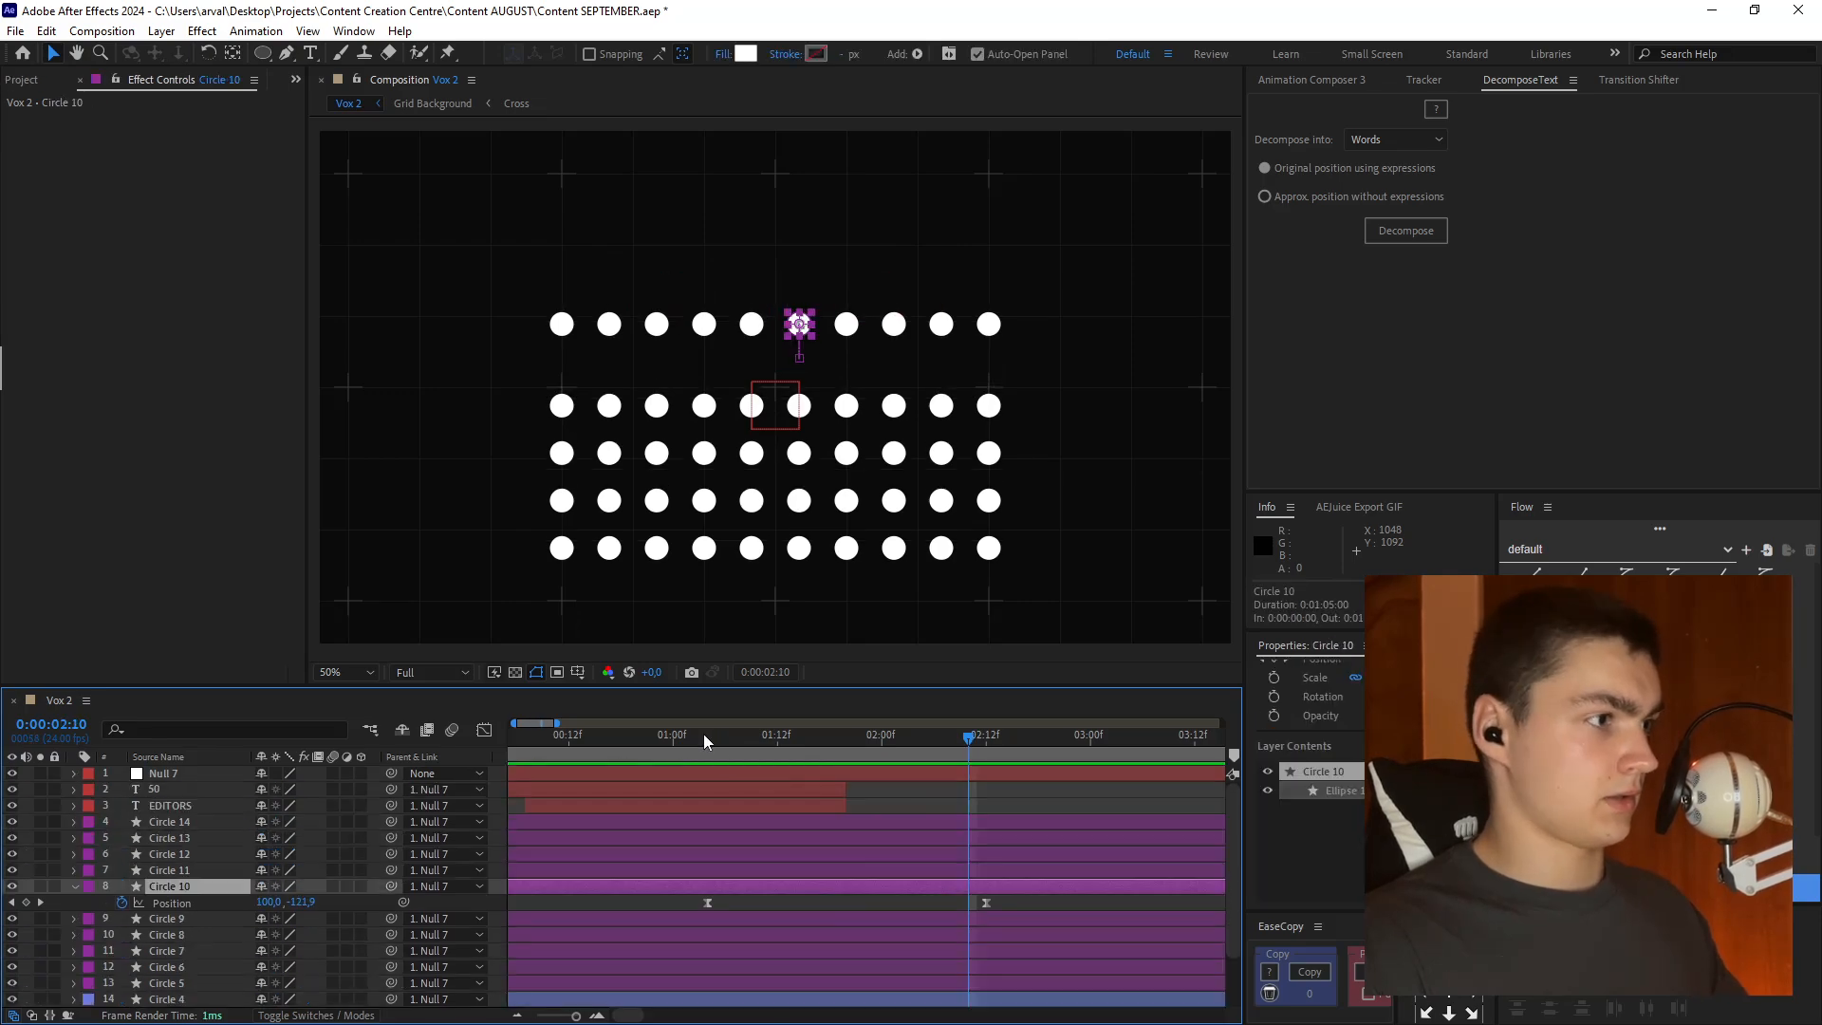
click(706, 741)
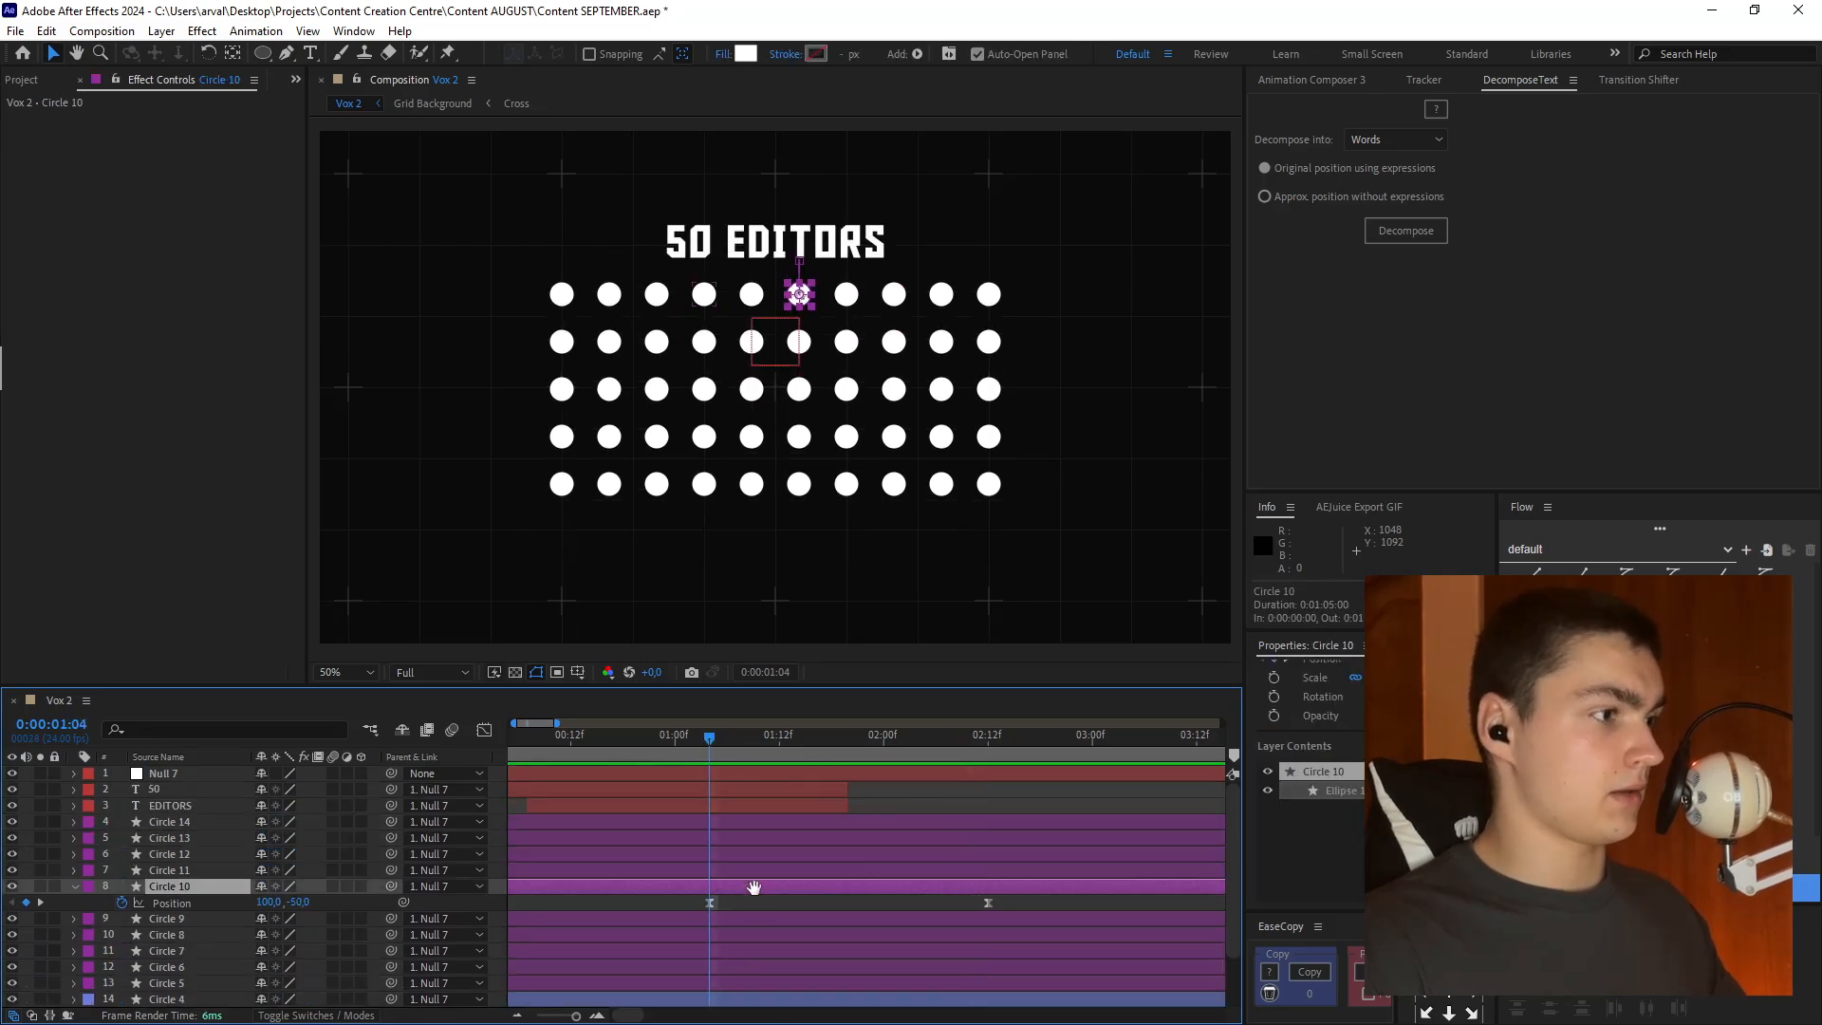
scroll(752, 887, down, 2)
shift+click(742, 932)
click(737, 980)
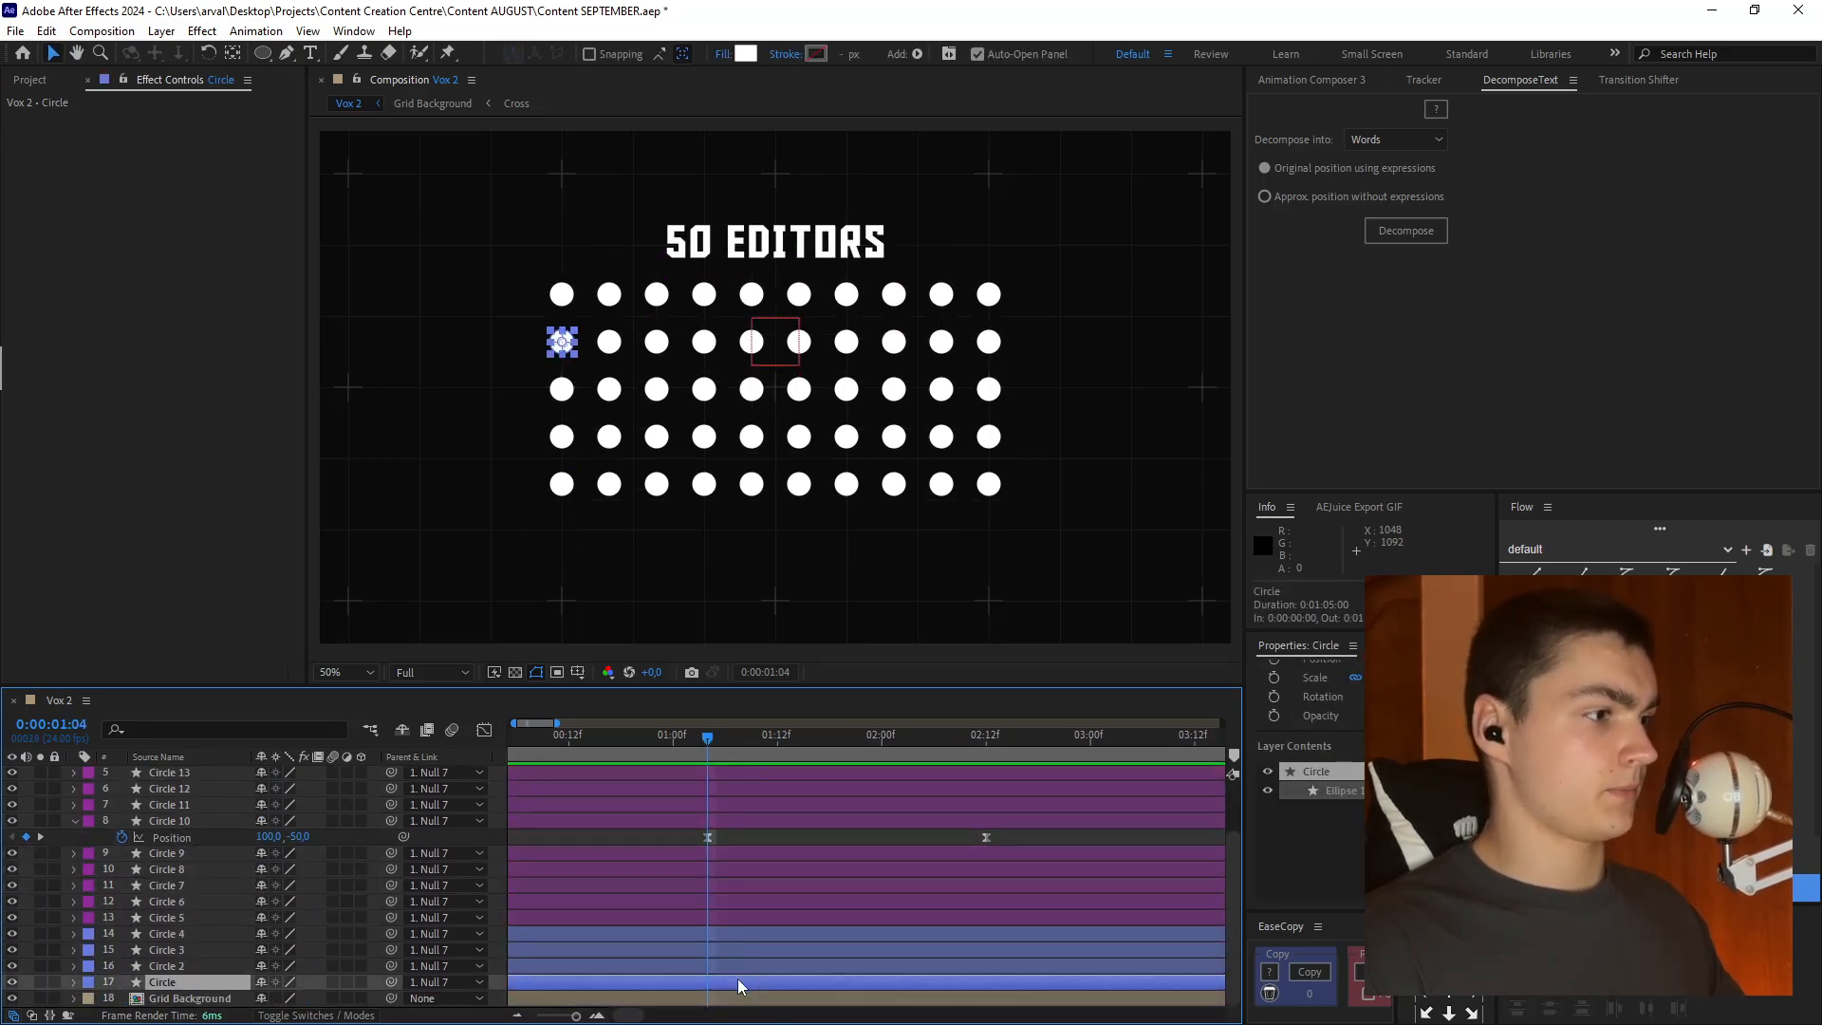
shift+click(729, 937)
key(ctrl+space)
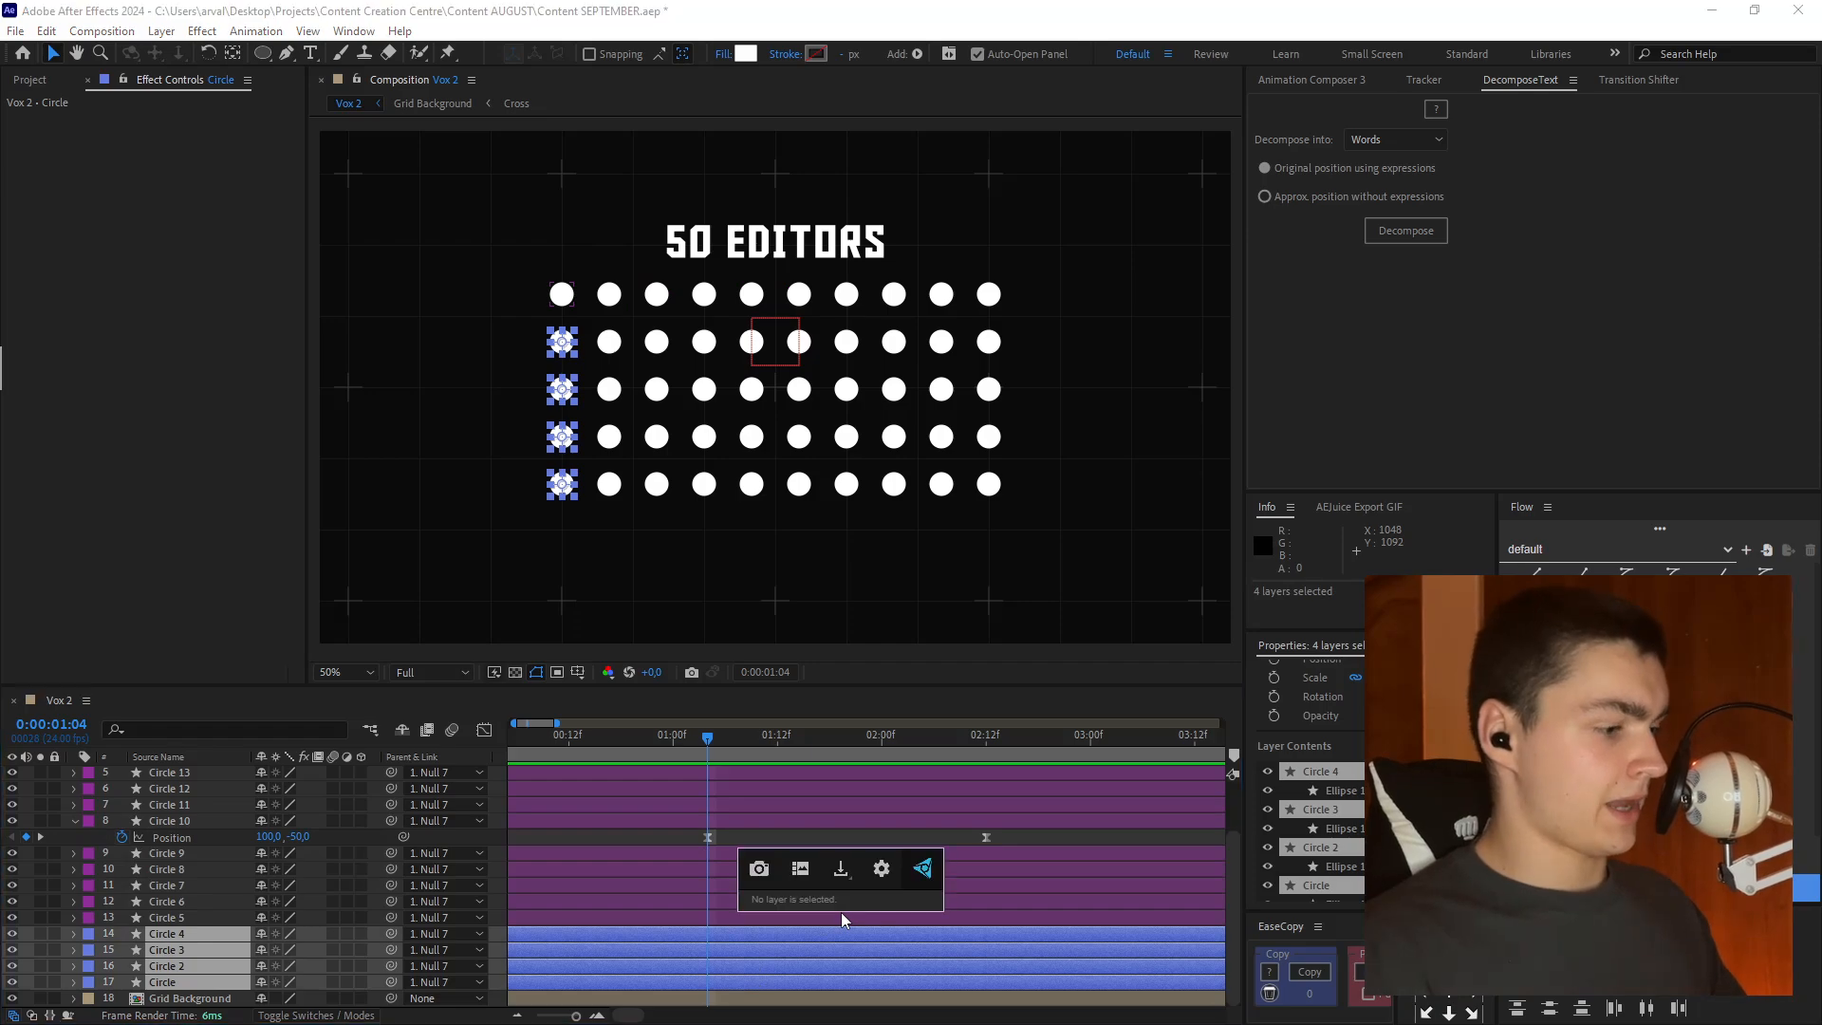
key(Escape)
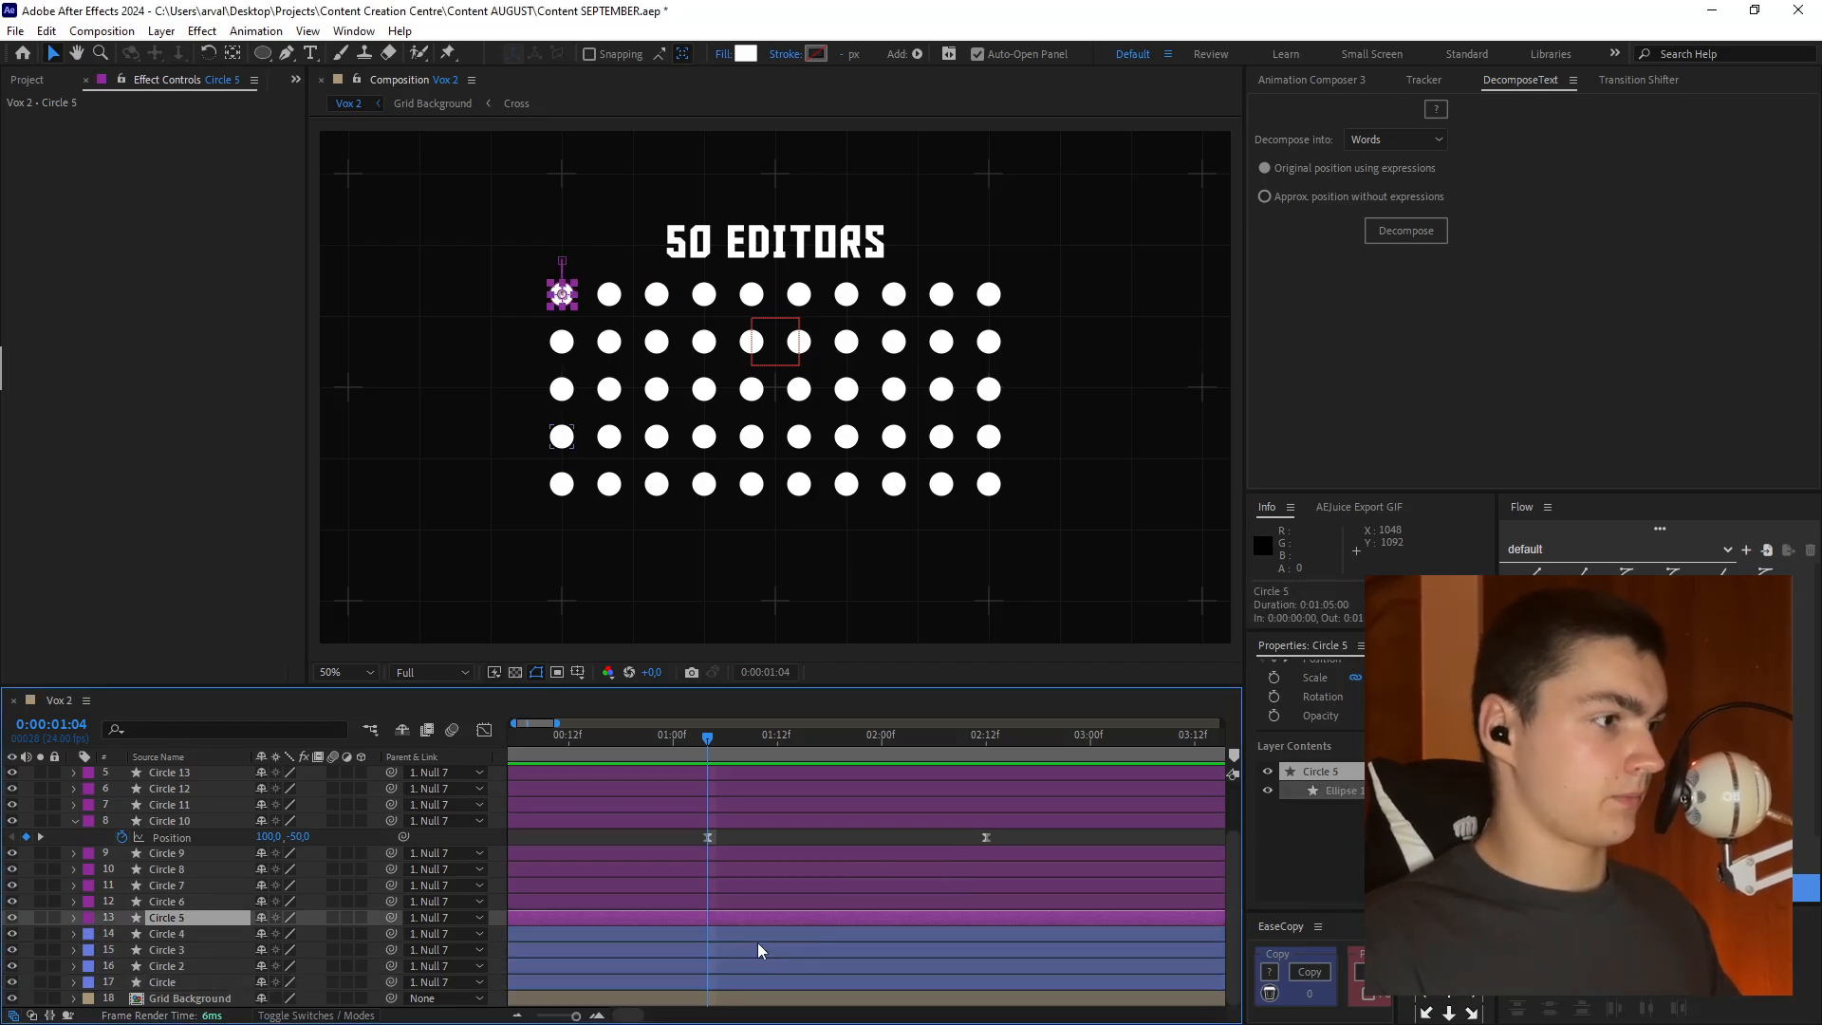
- Apply a Fill effect to Circle 4 and animate its colour from white at 0:00:01:04 to grey at 0:00:02:12
click(759, 936)
key(ctrl+space)
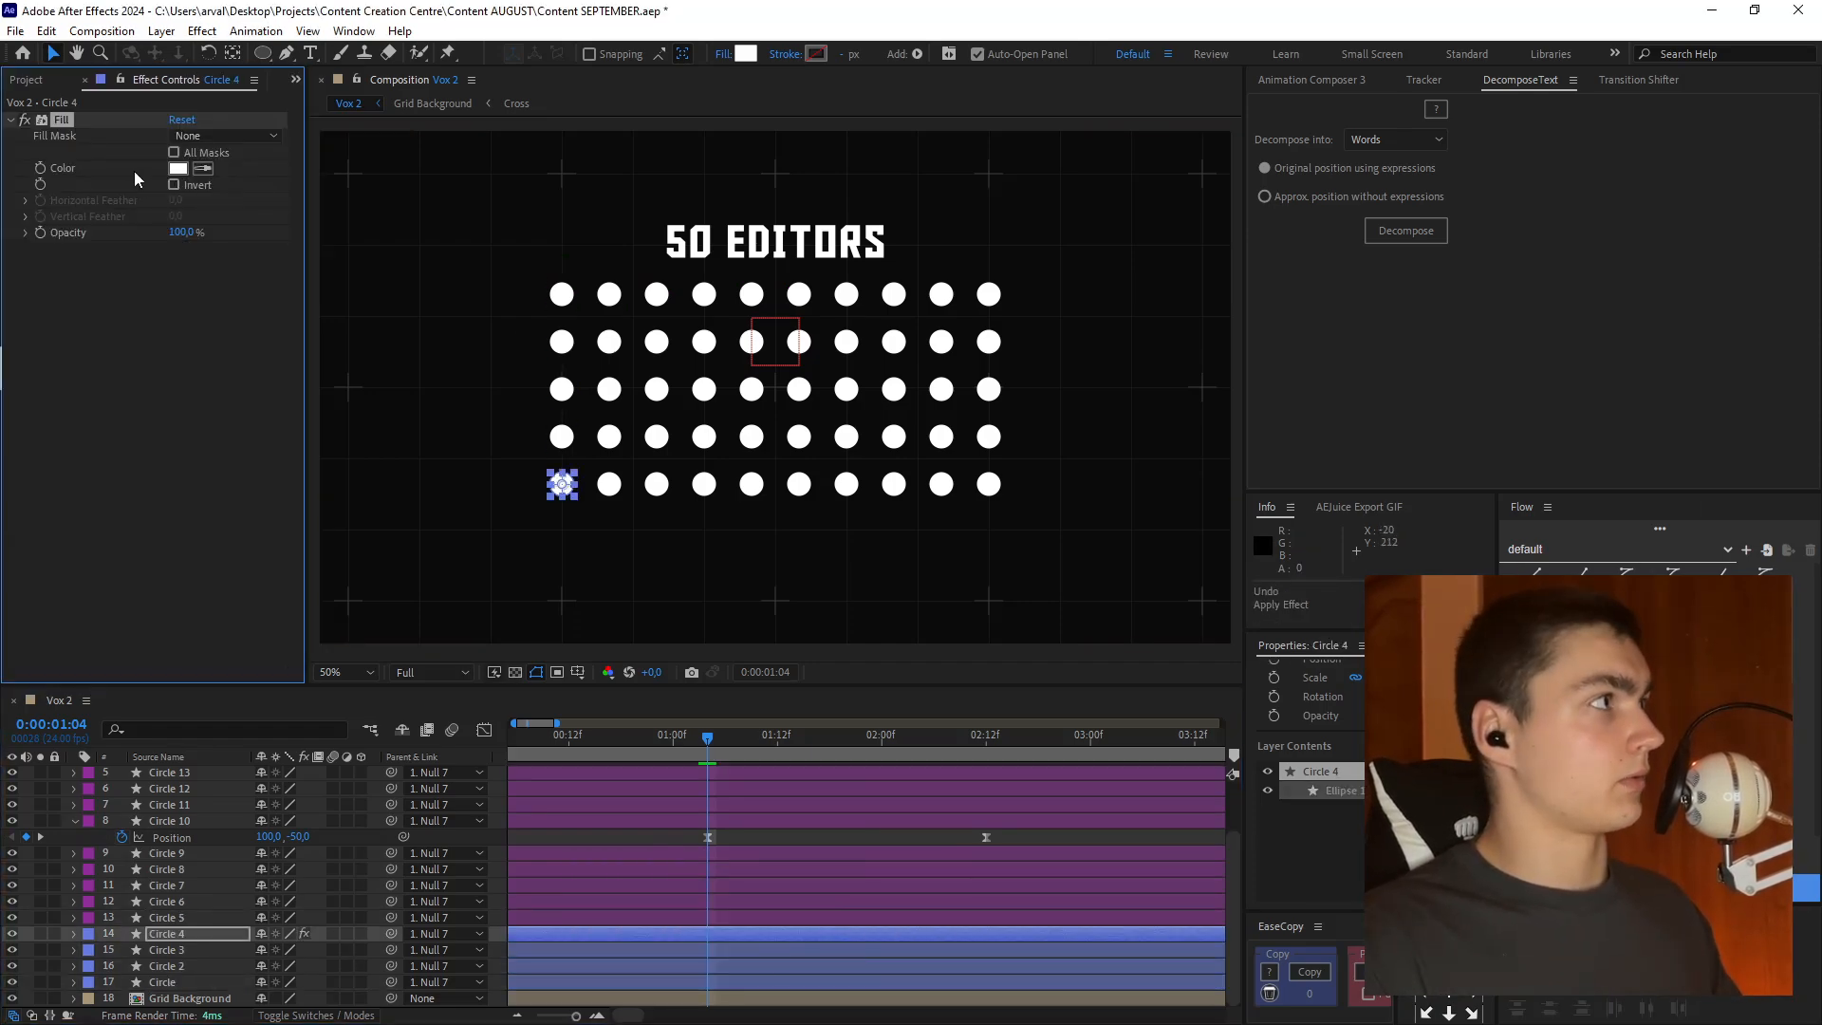
click(987, 737)
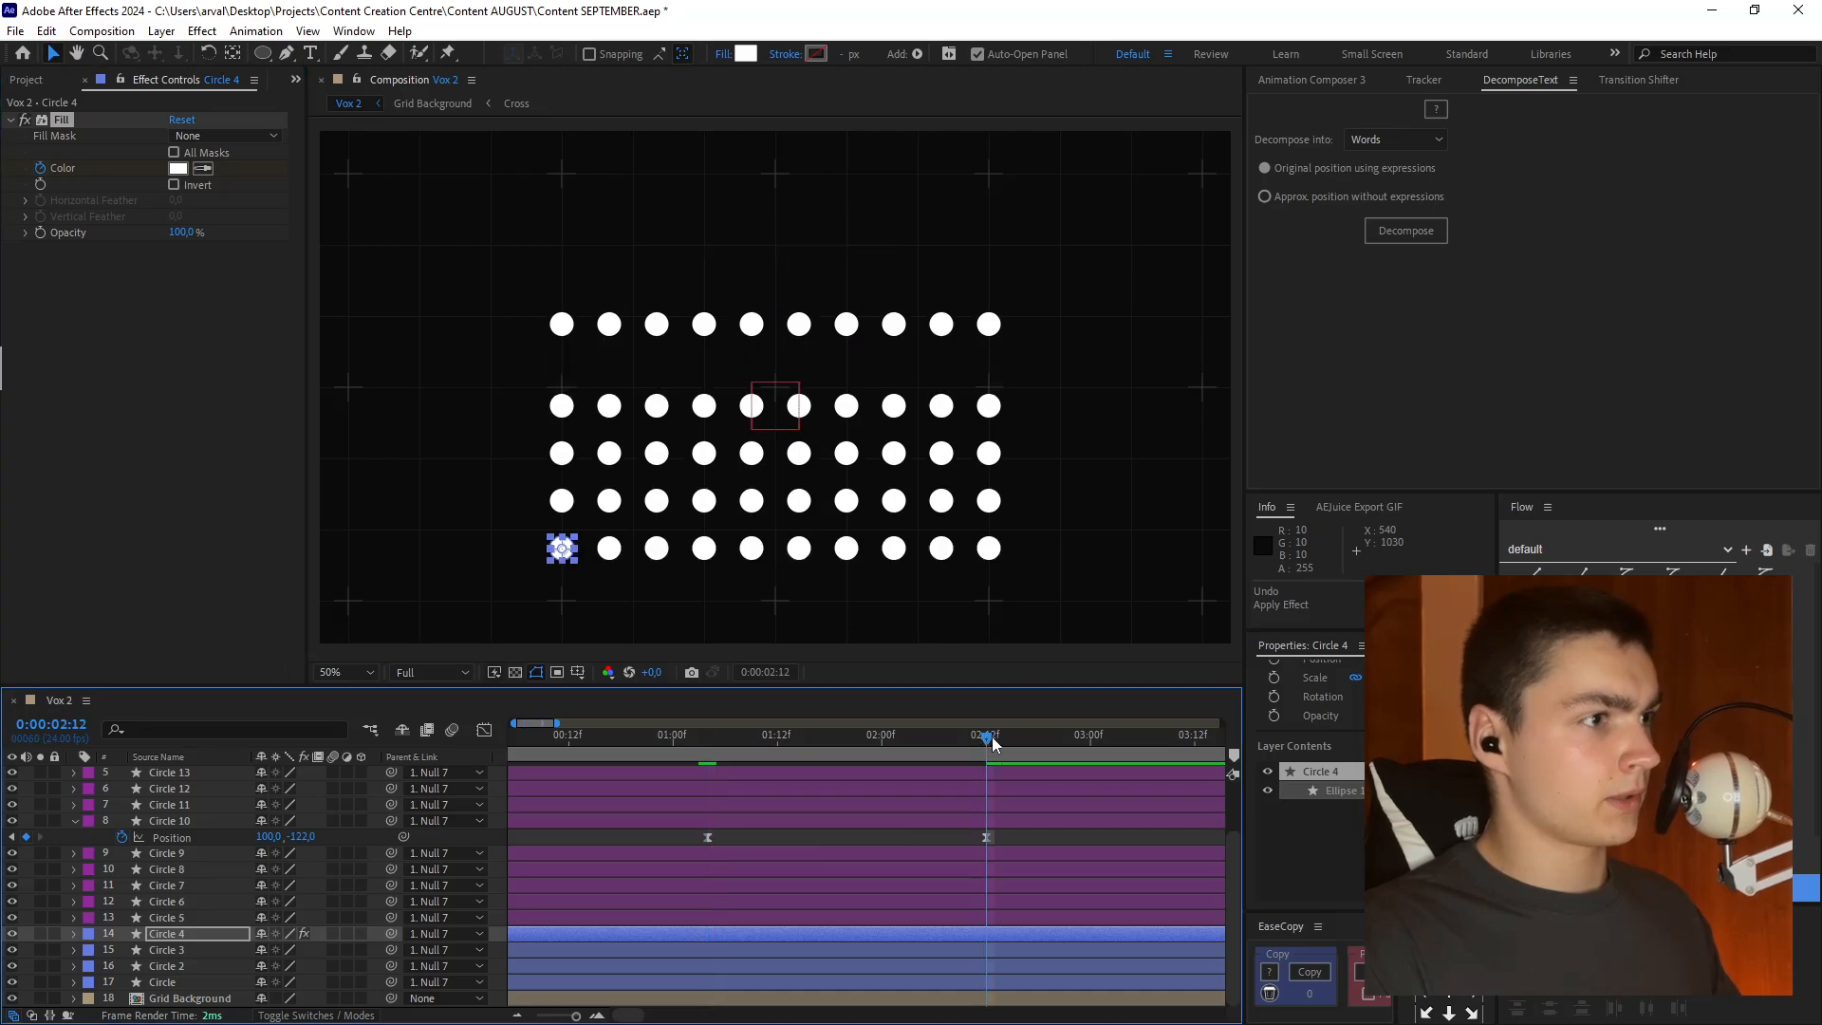
click(177, 169)
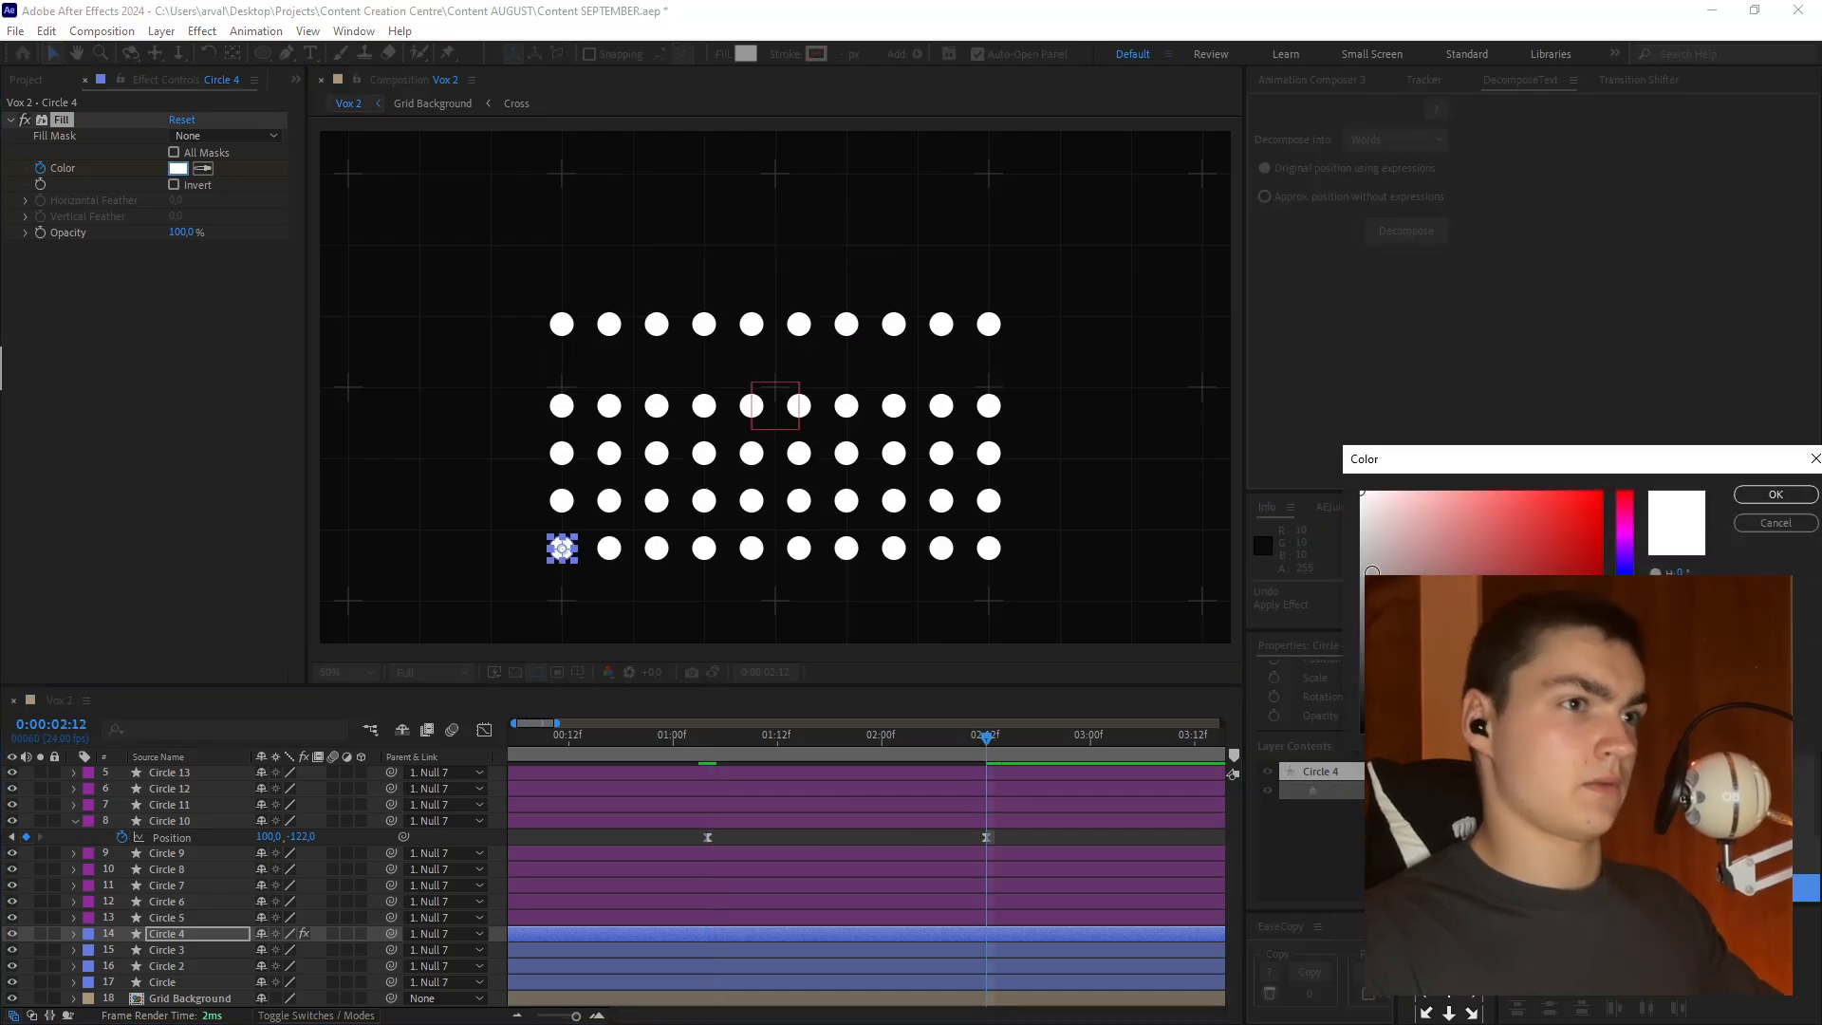
drag(1357, 577, 1344, 605)
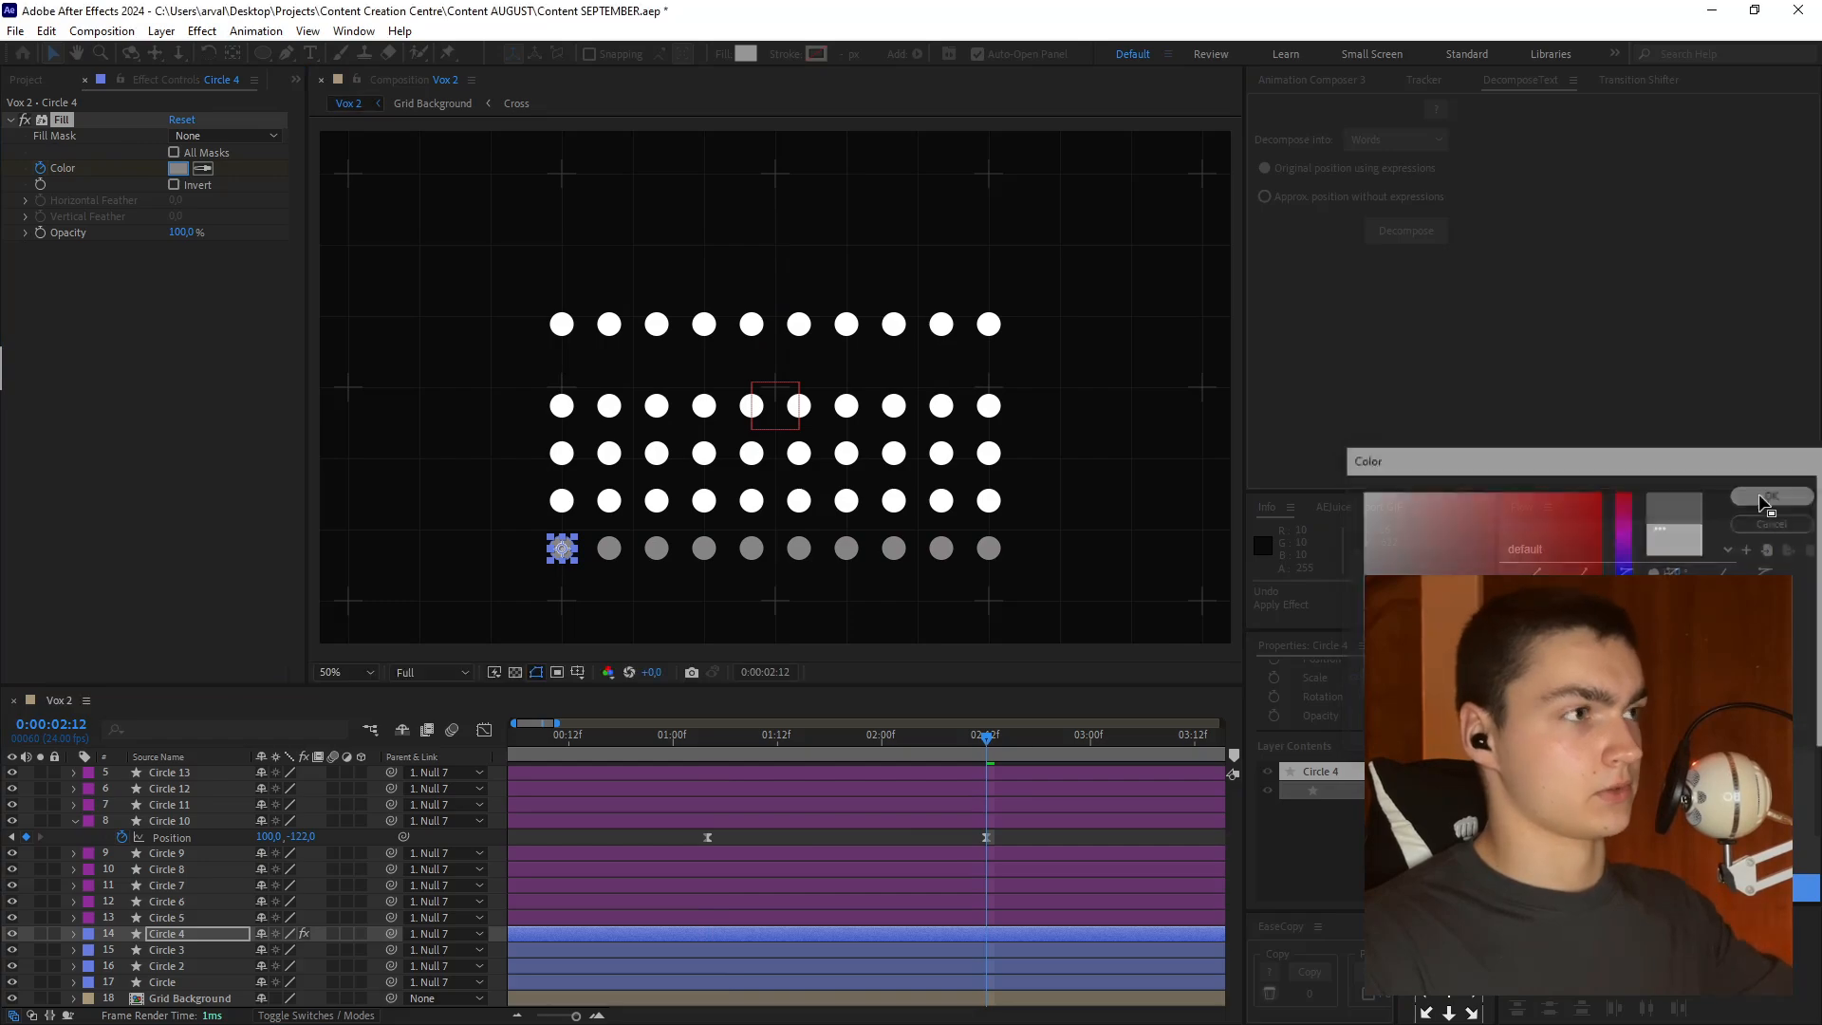
click(1775, 494)
- Ease the Fill colour keyframes on Circle 4 using the speed graph
key(u)
click(484, 730)
drag(1107, 953, 570, 976)
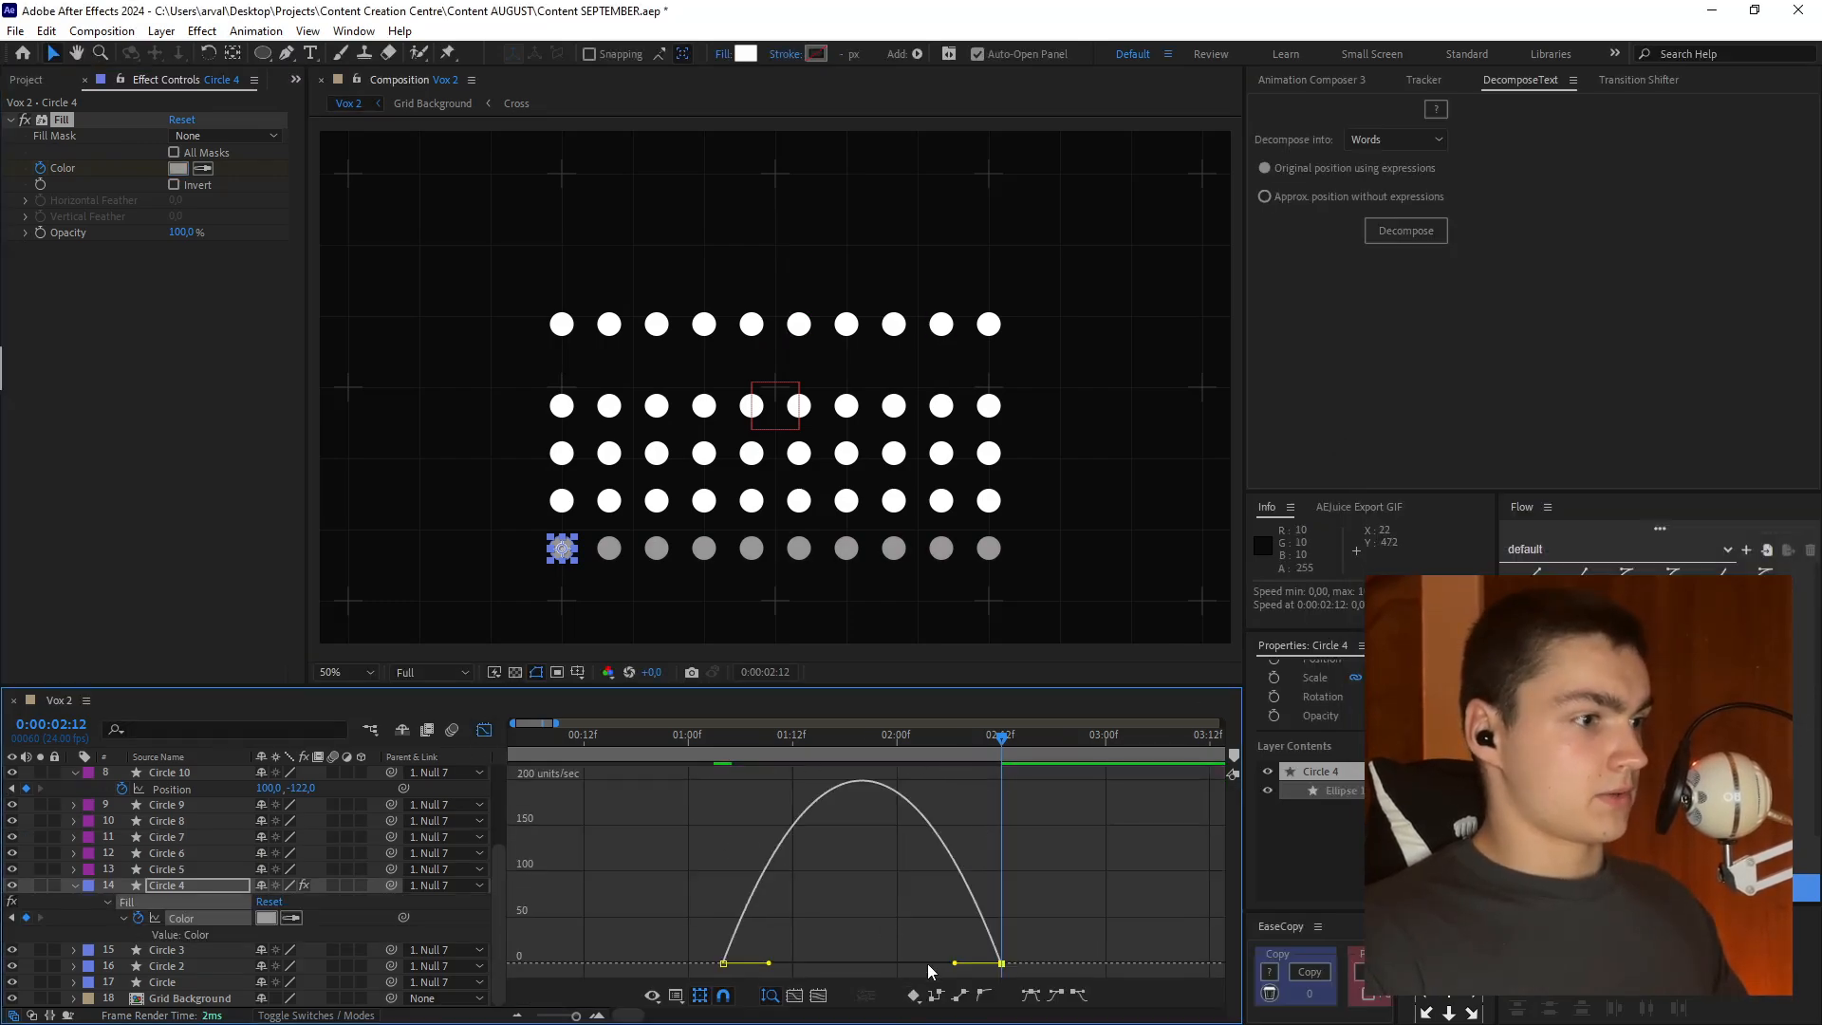
click(484, 730)
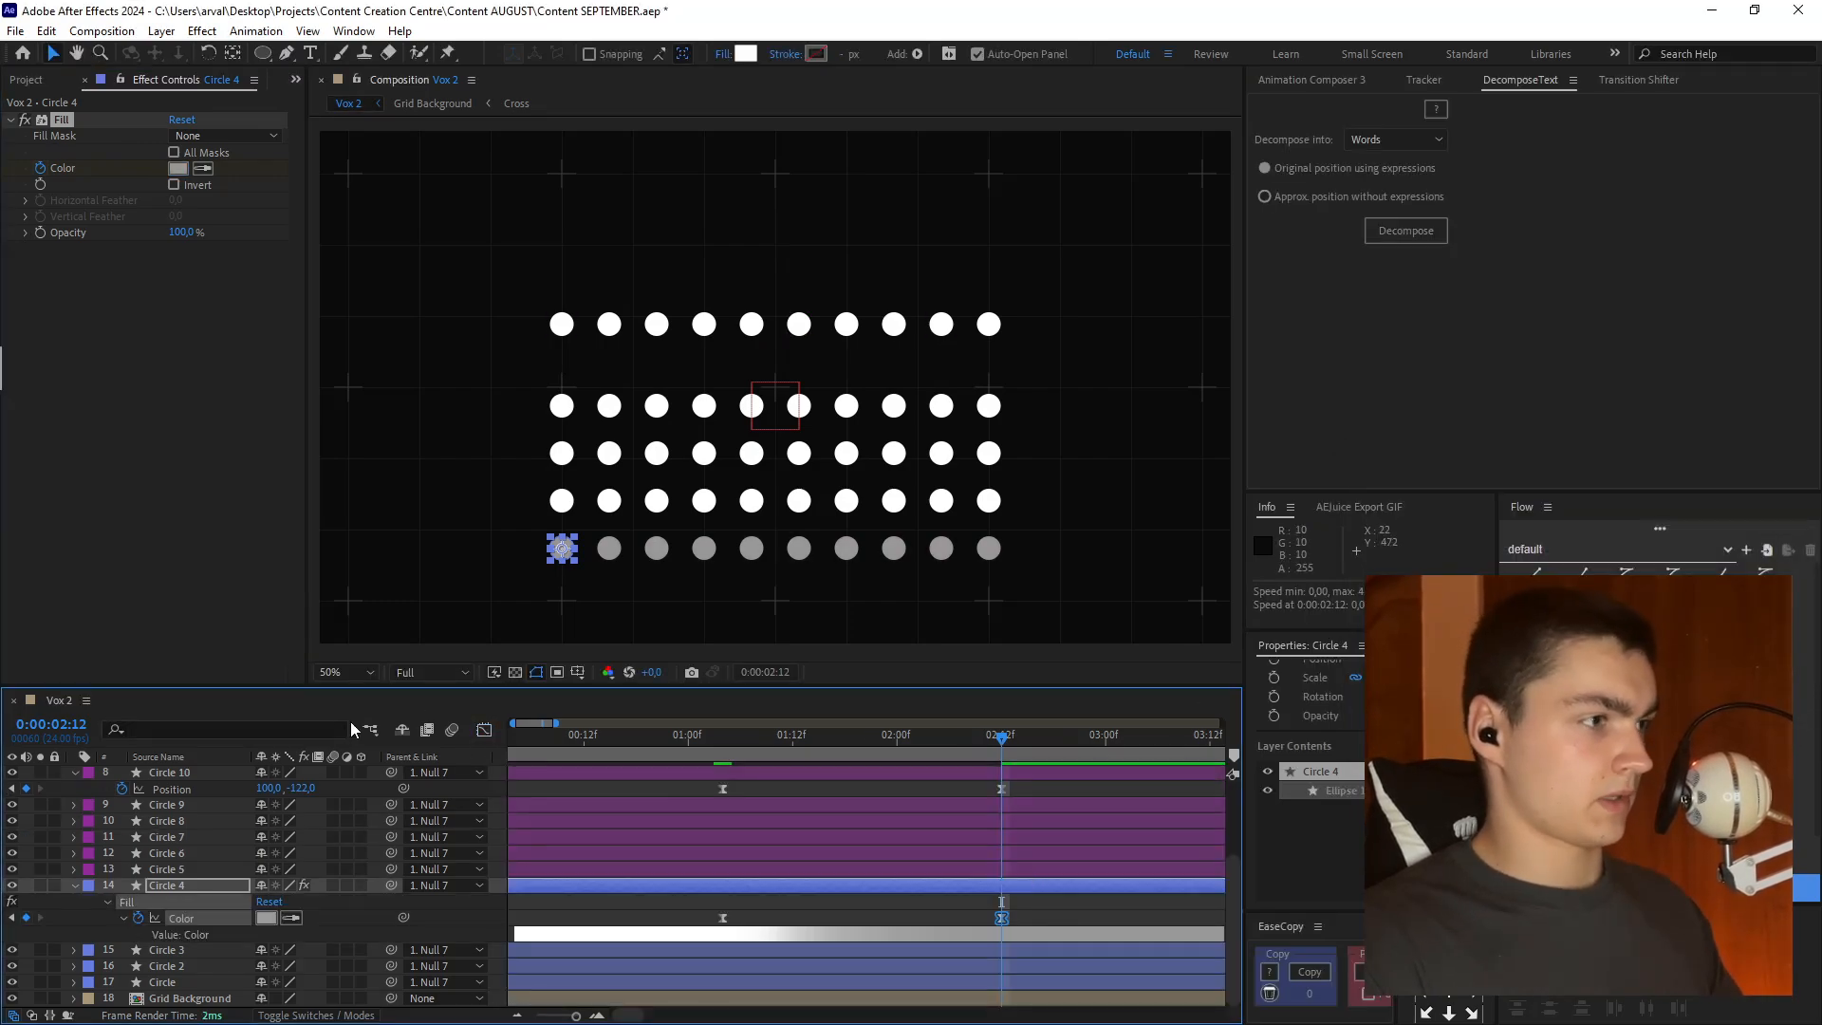
- Copy Circle 4's animated Fill effect onto the Circle 3, Circle 2 and Circle layers at 0:00:01:04
click(110, 203)
click(63, 122)
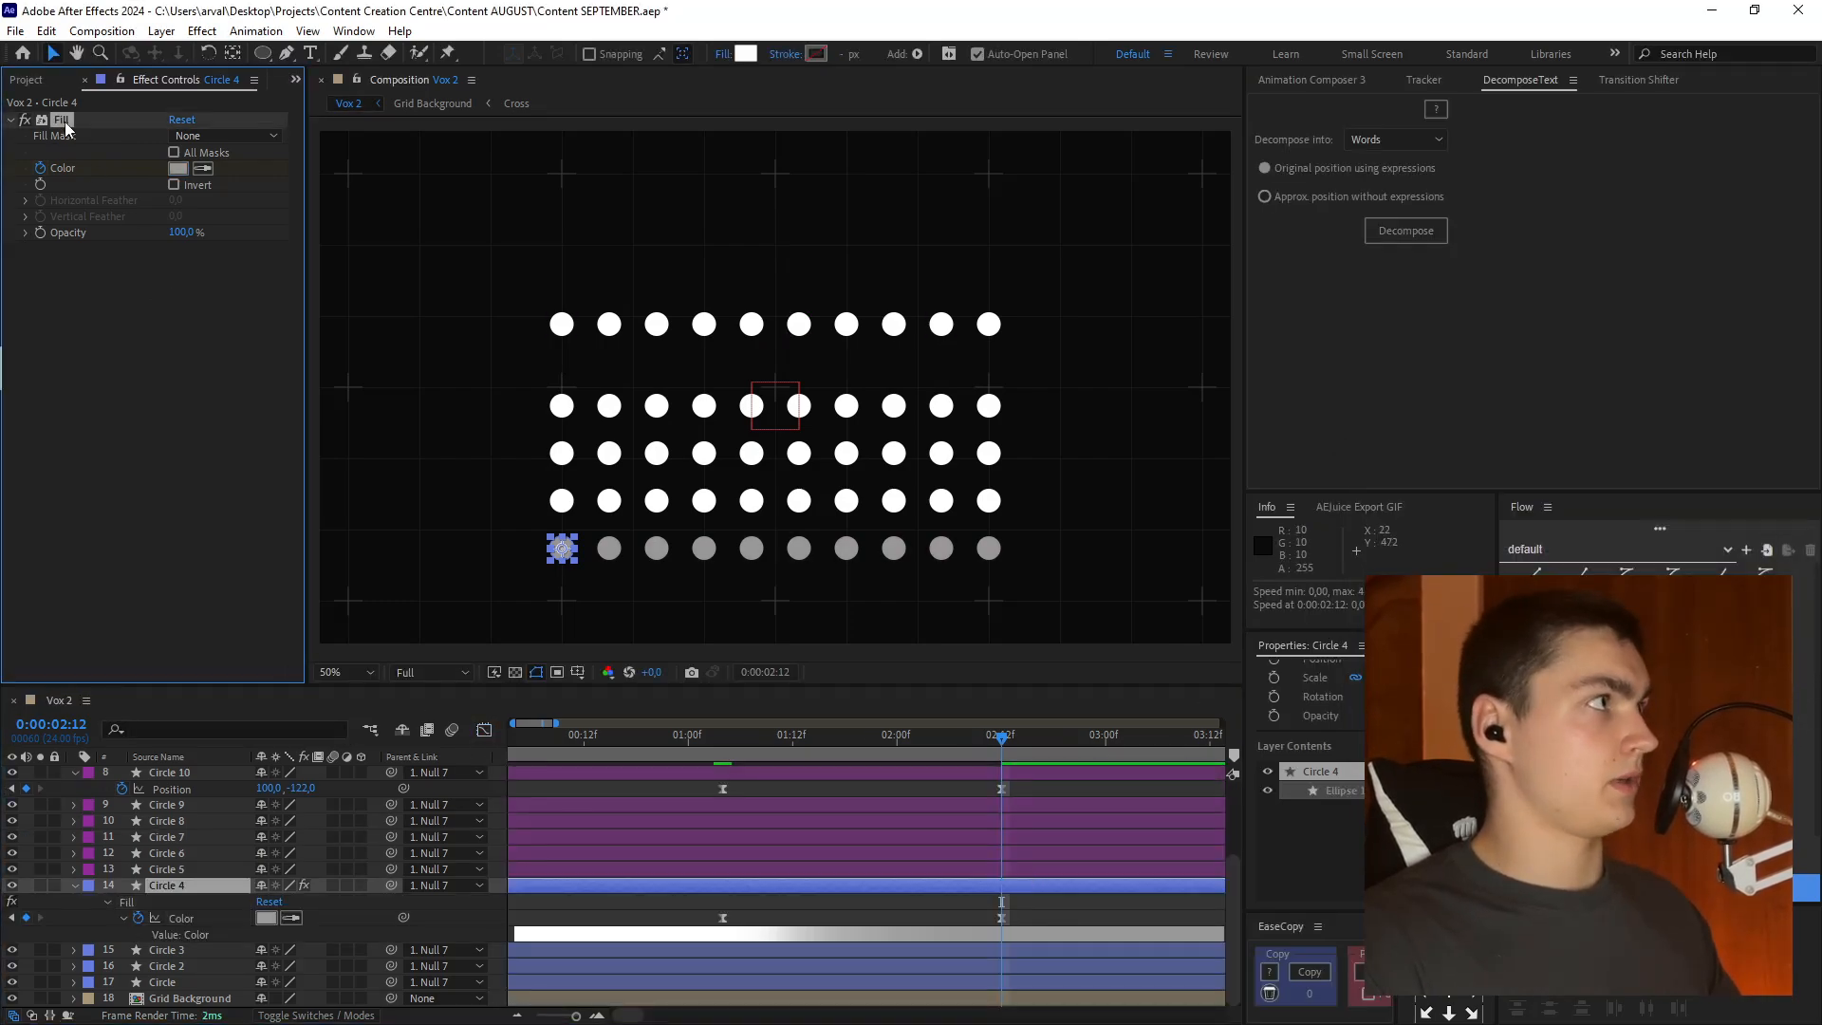
click(737, 732)
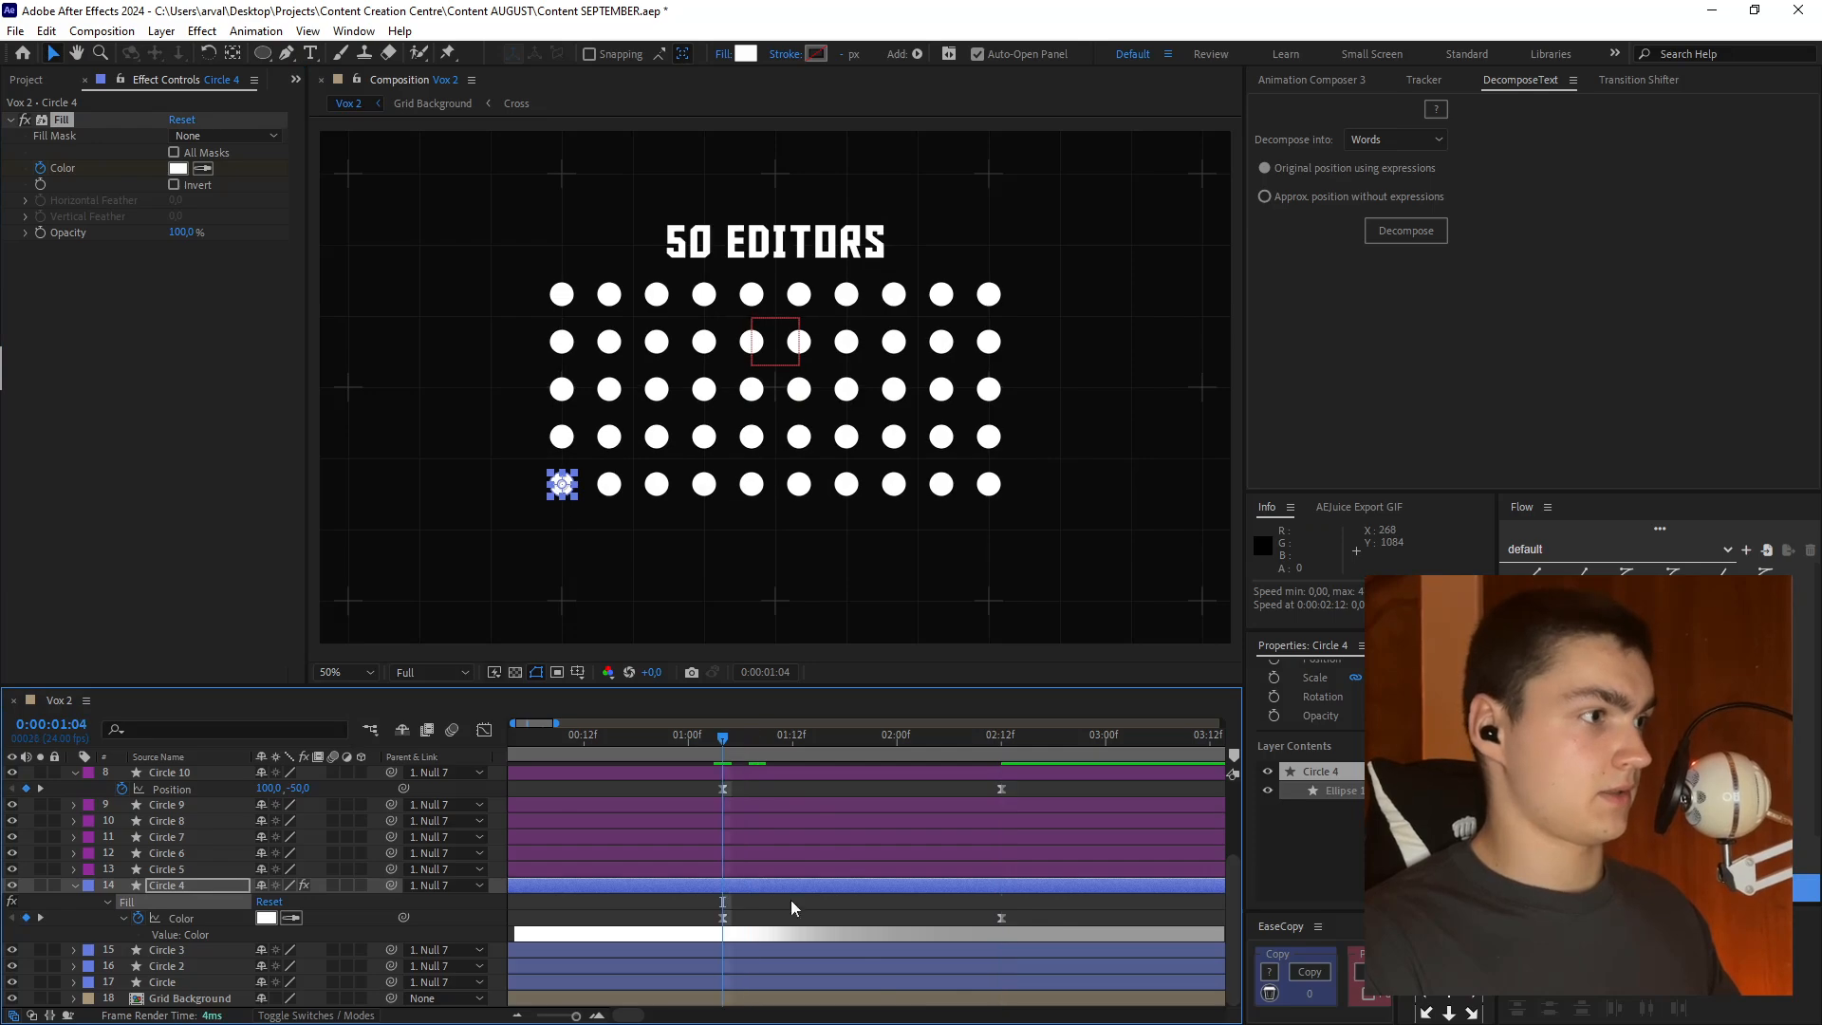
click(770, 953)
shift+click(778, 987)
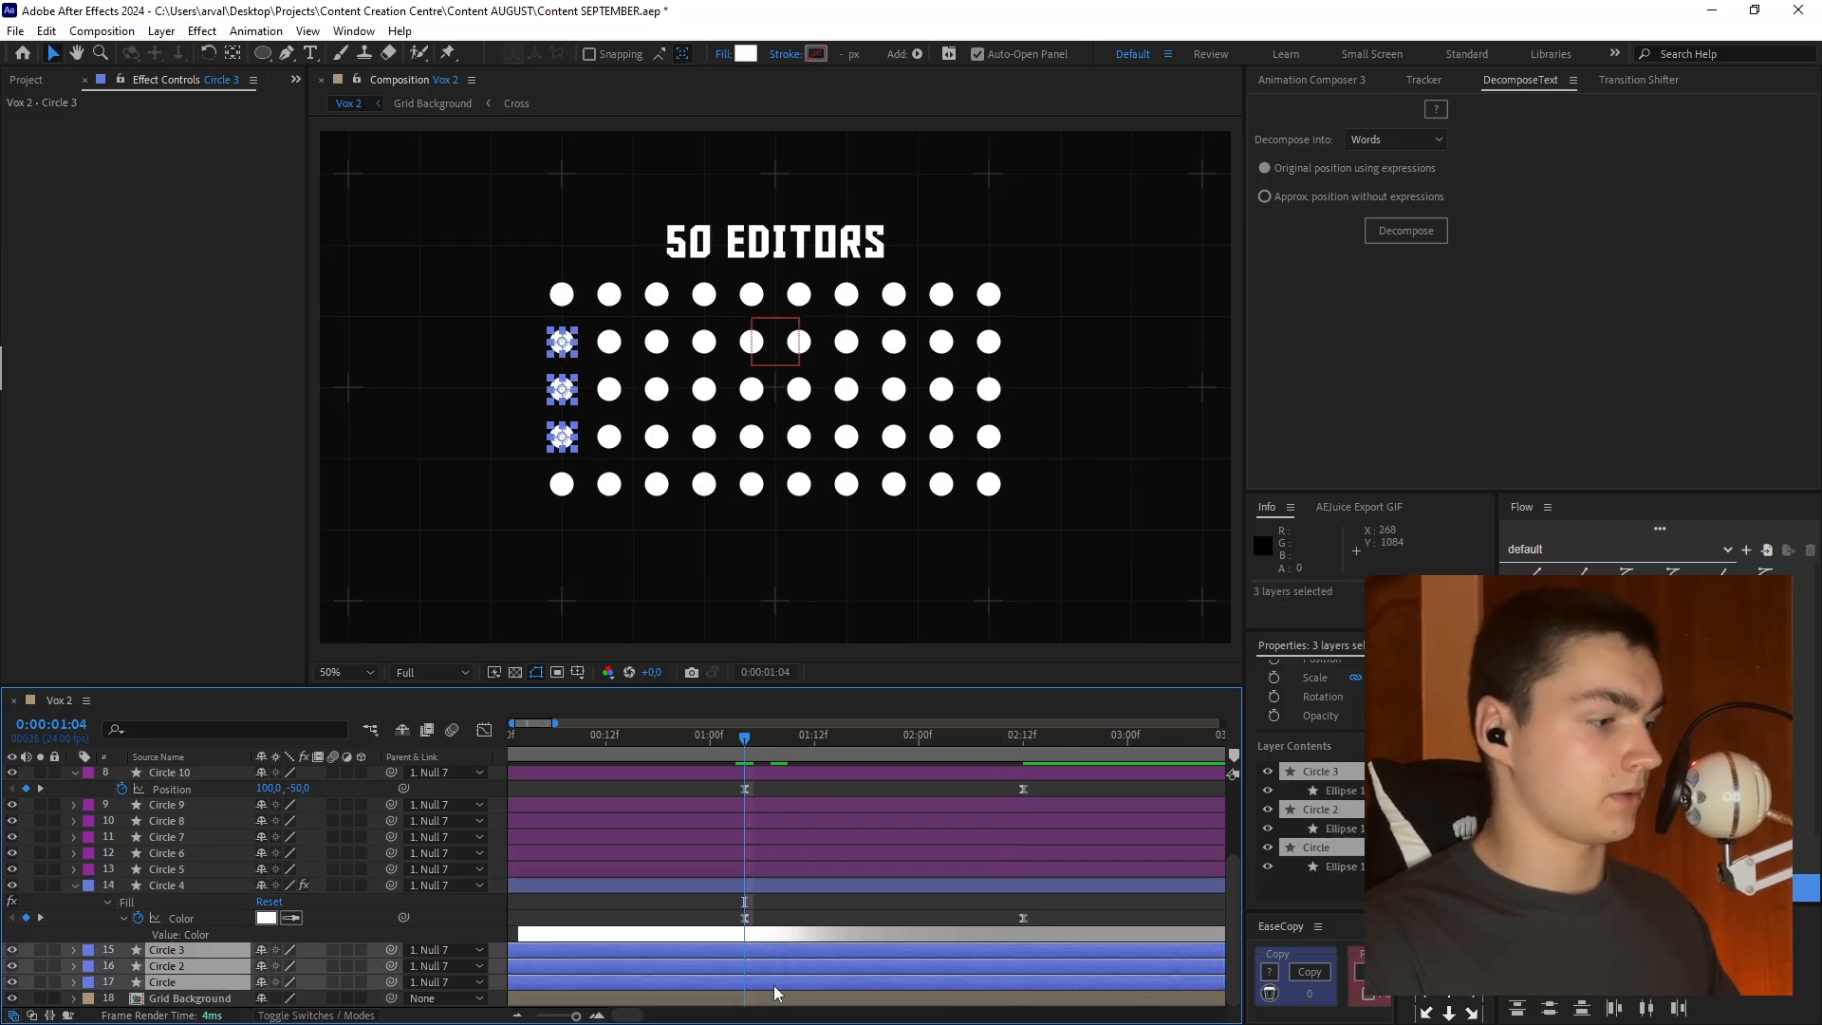
key(ctrl+v)
- Collapse the properties of all layers and preview the row movement and colour change
click(808, 888)
click(1101, 725)
key(ctrl+a)
key(u)
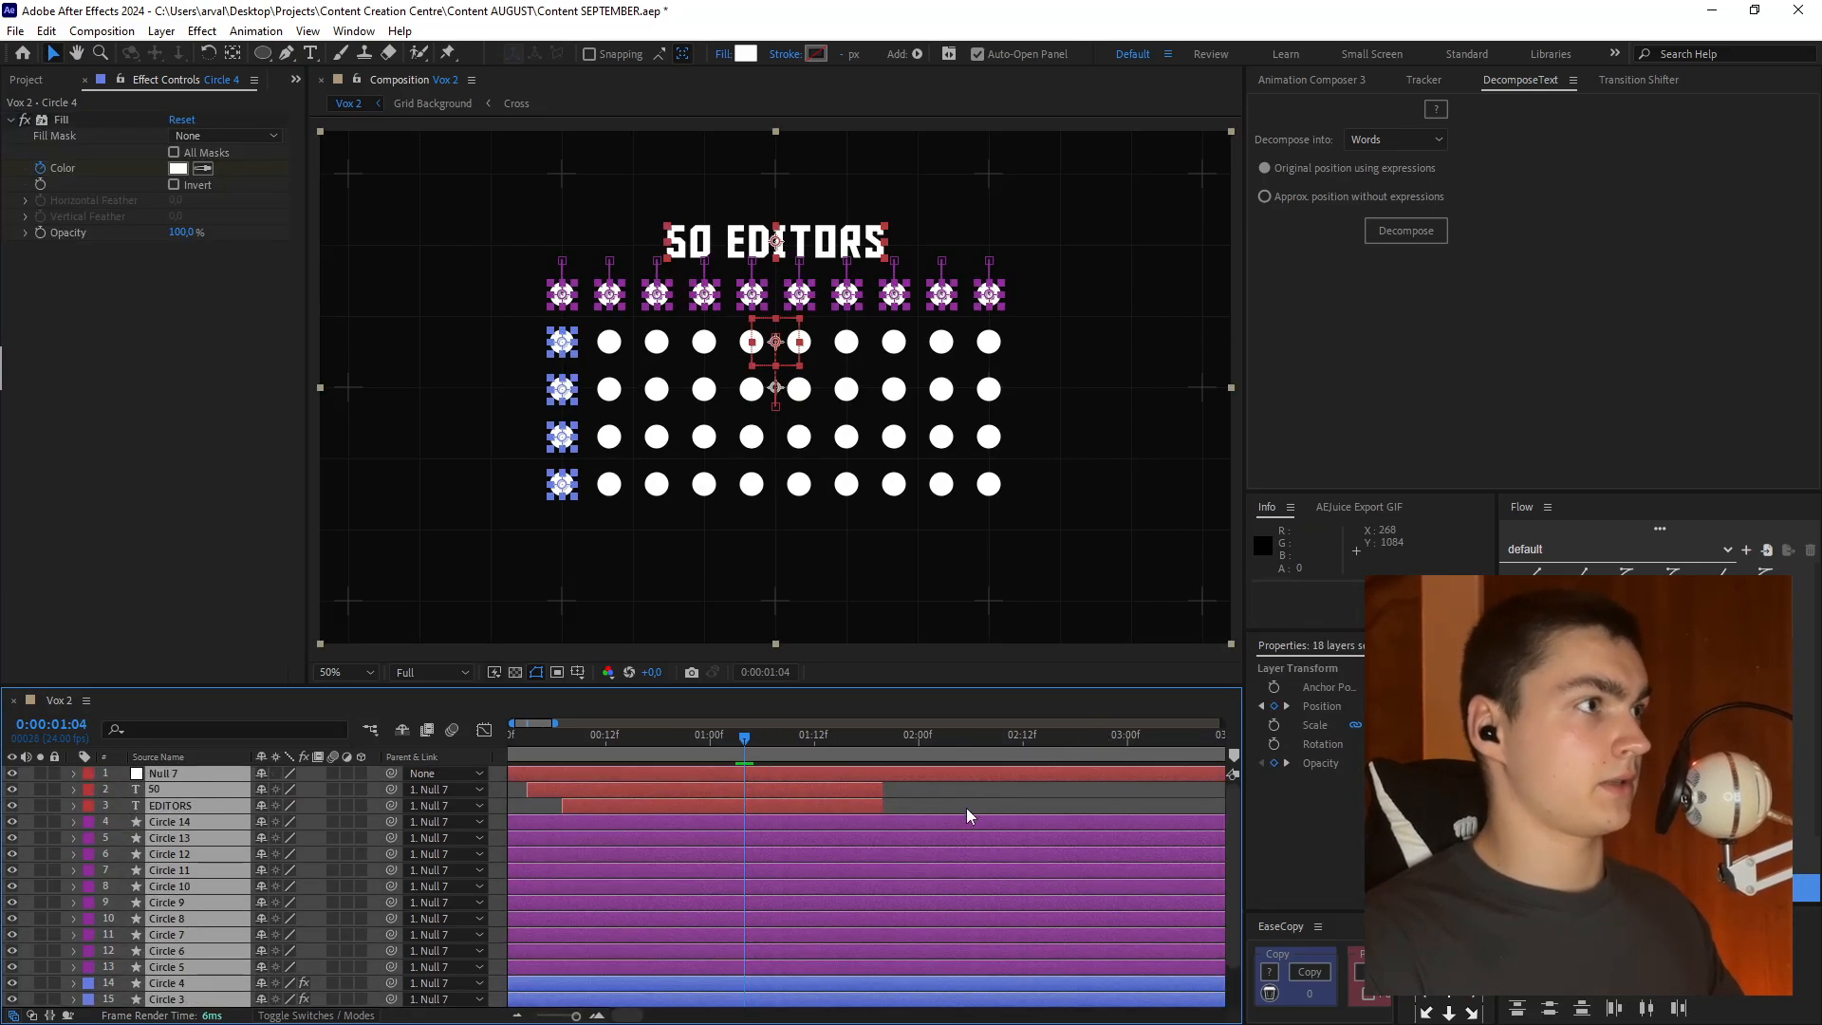
click(962, 790)
key(space)
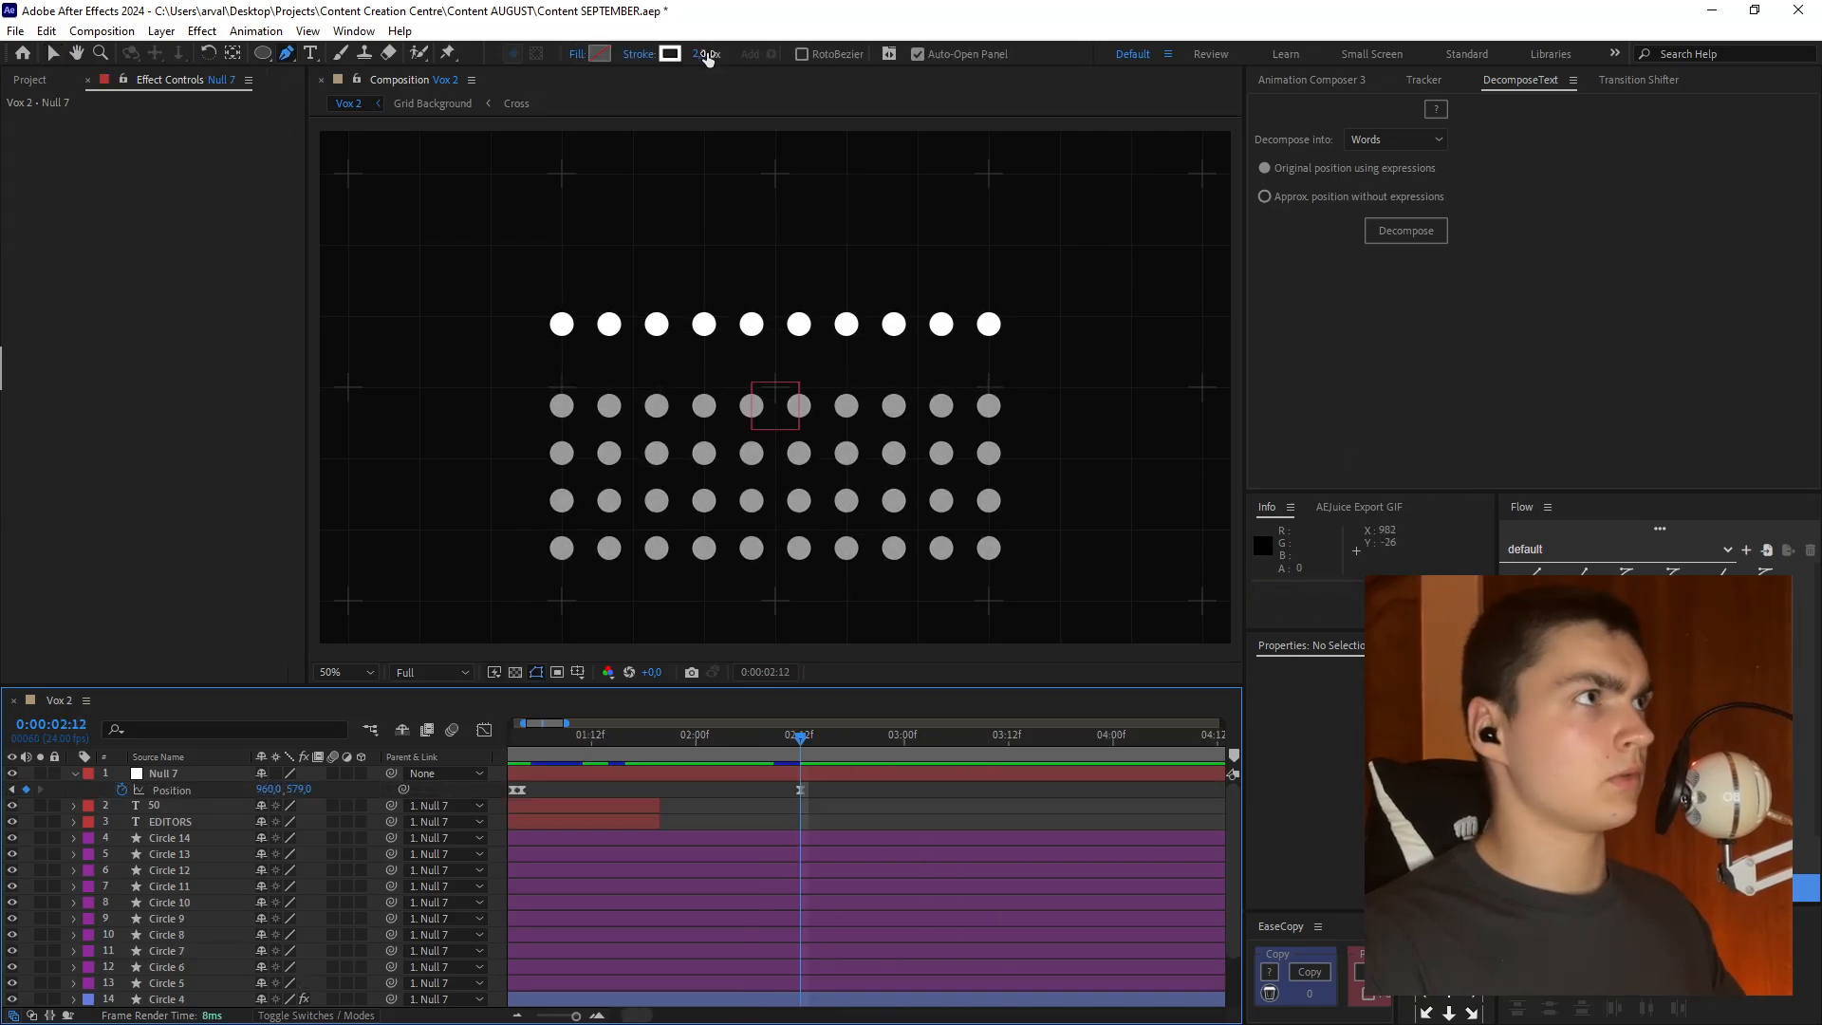
- Draw a short vertical line with a 4 px white stroke centred above the top row and trim its layer start to 0:00:02:12
click(708, 55)
text(4)
key(Return)
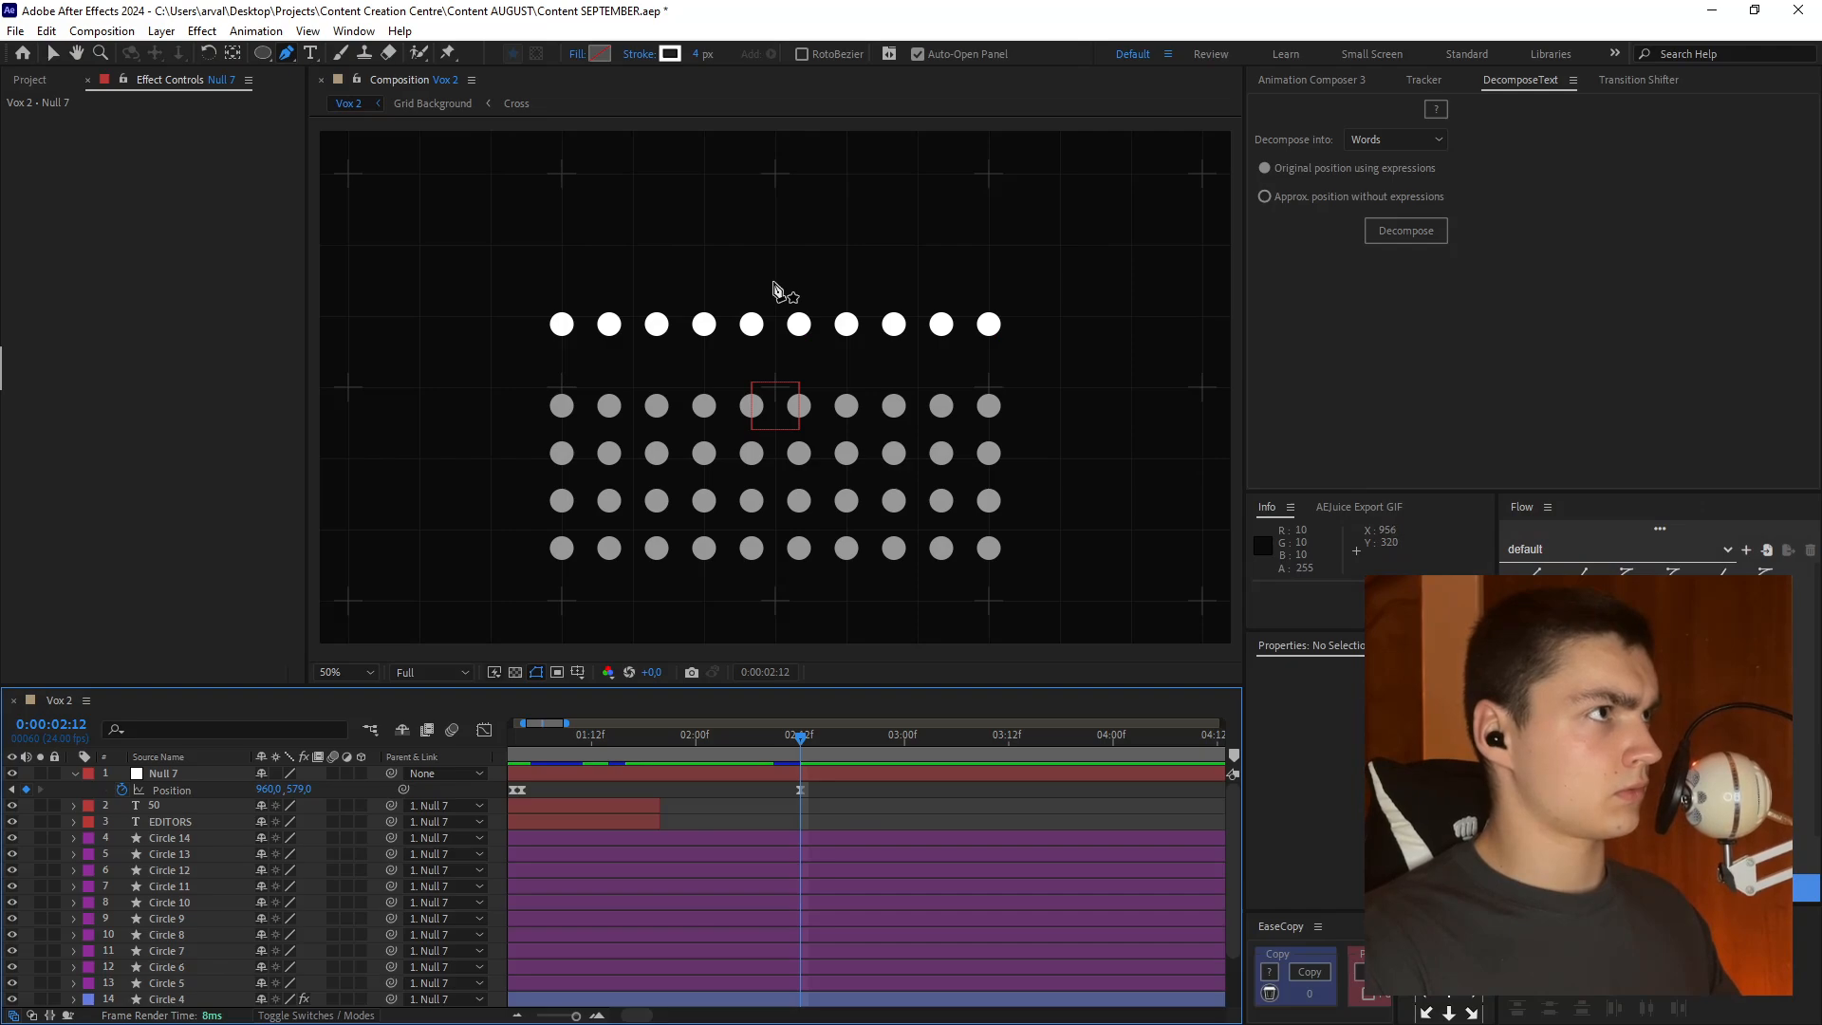
drag(774, 279, 775, 301)
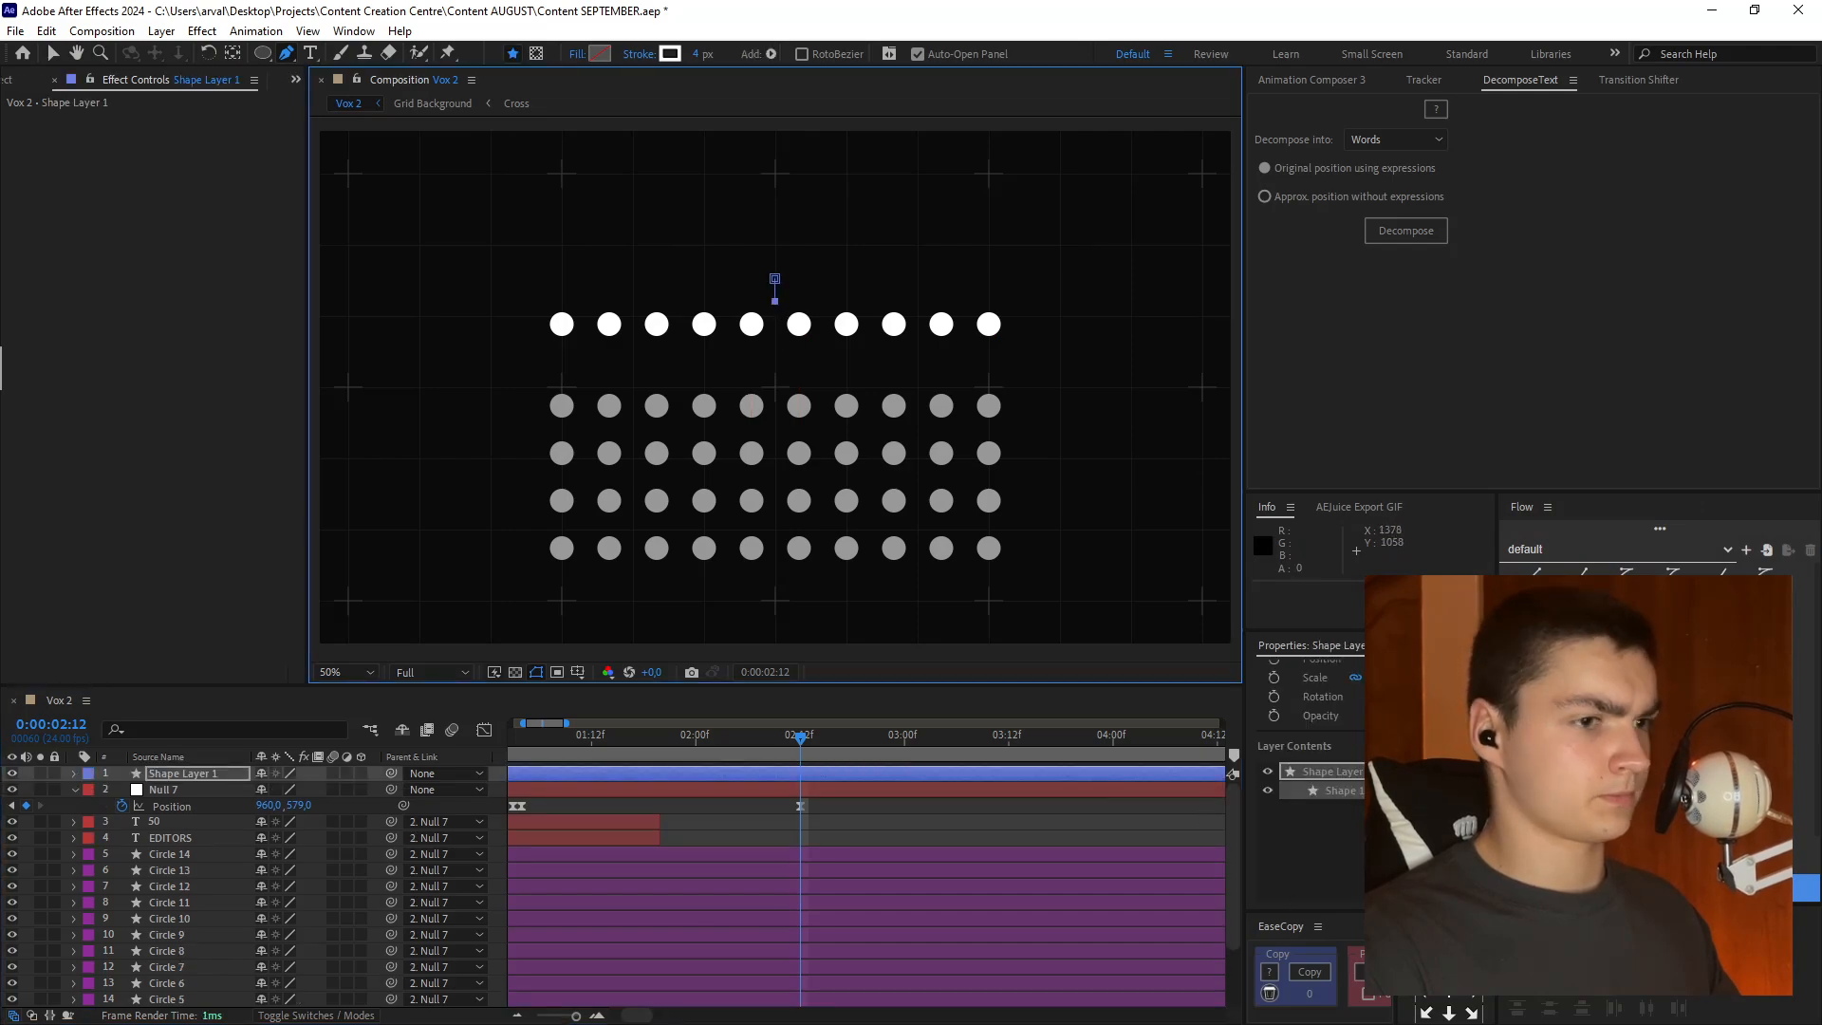
click(1550, 969)
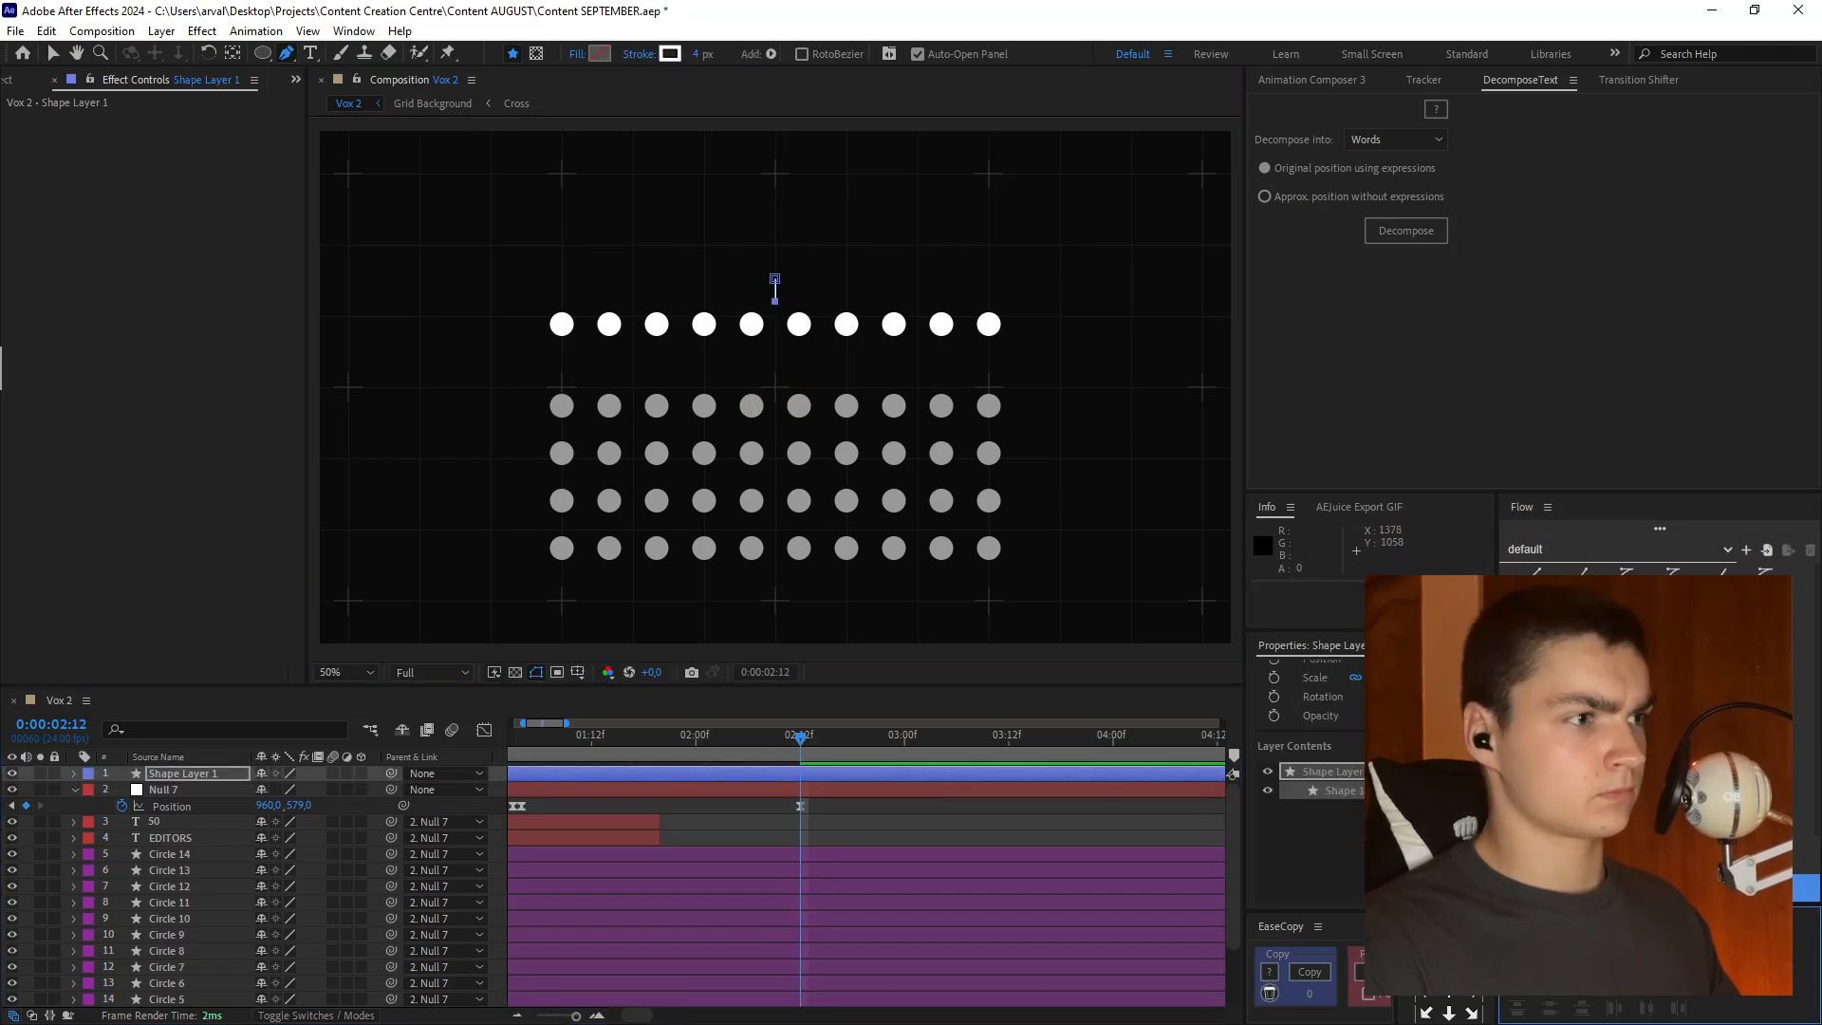
click(1052, 819)
key(v)
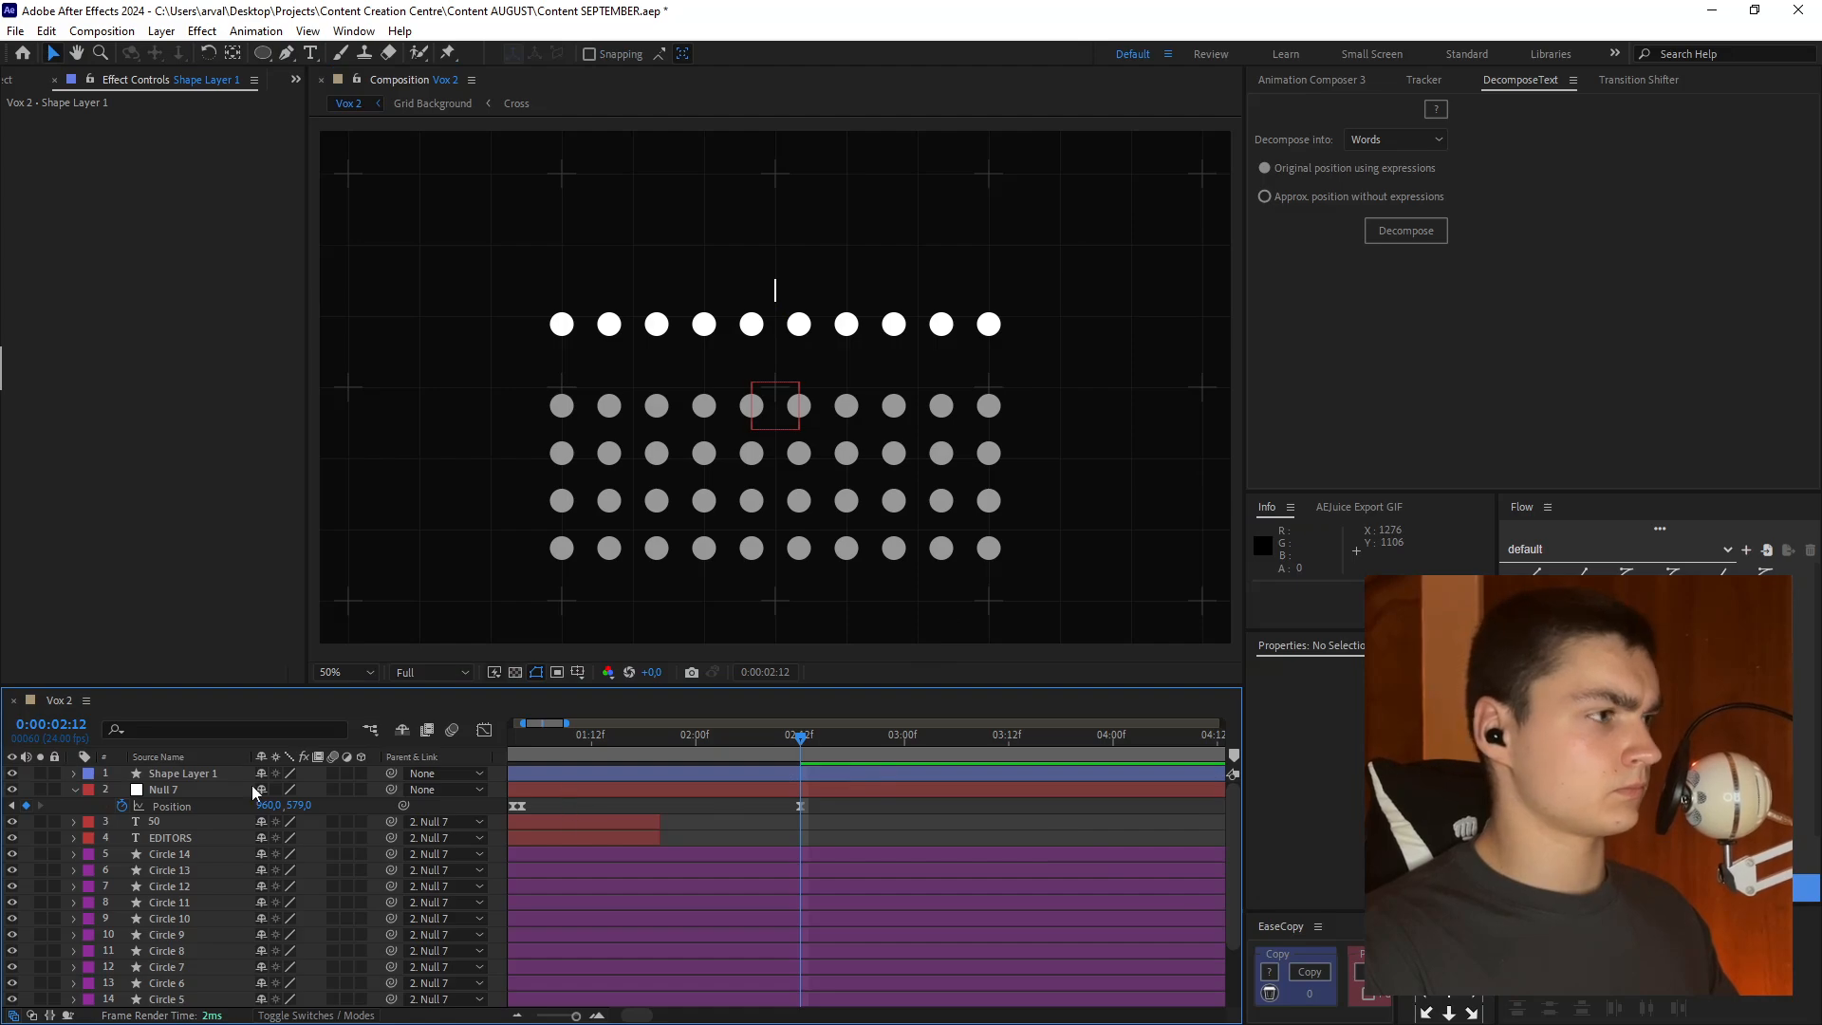
click(753, 770)
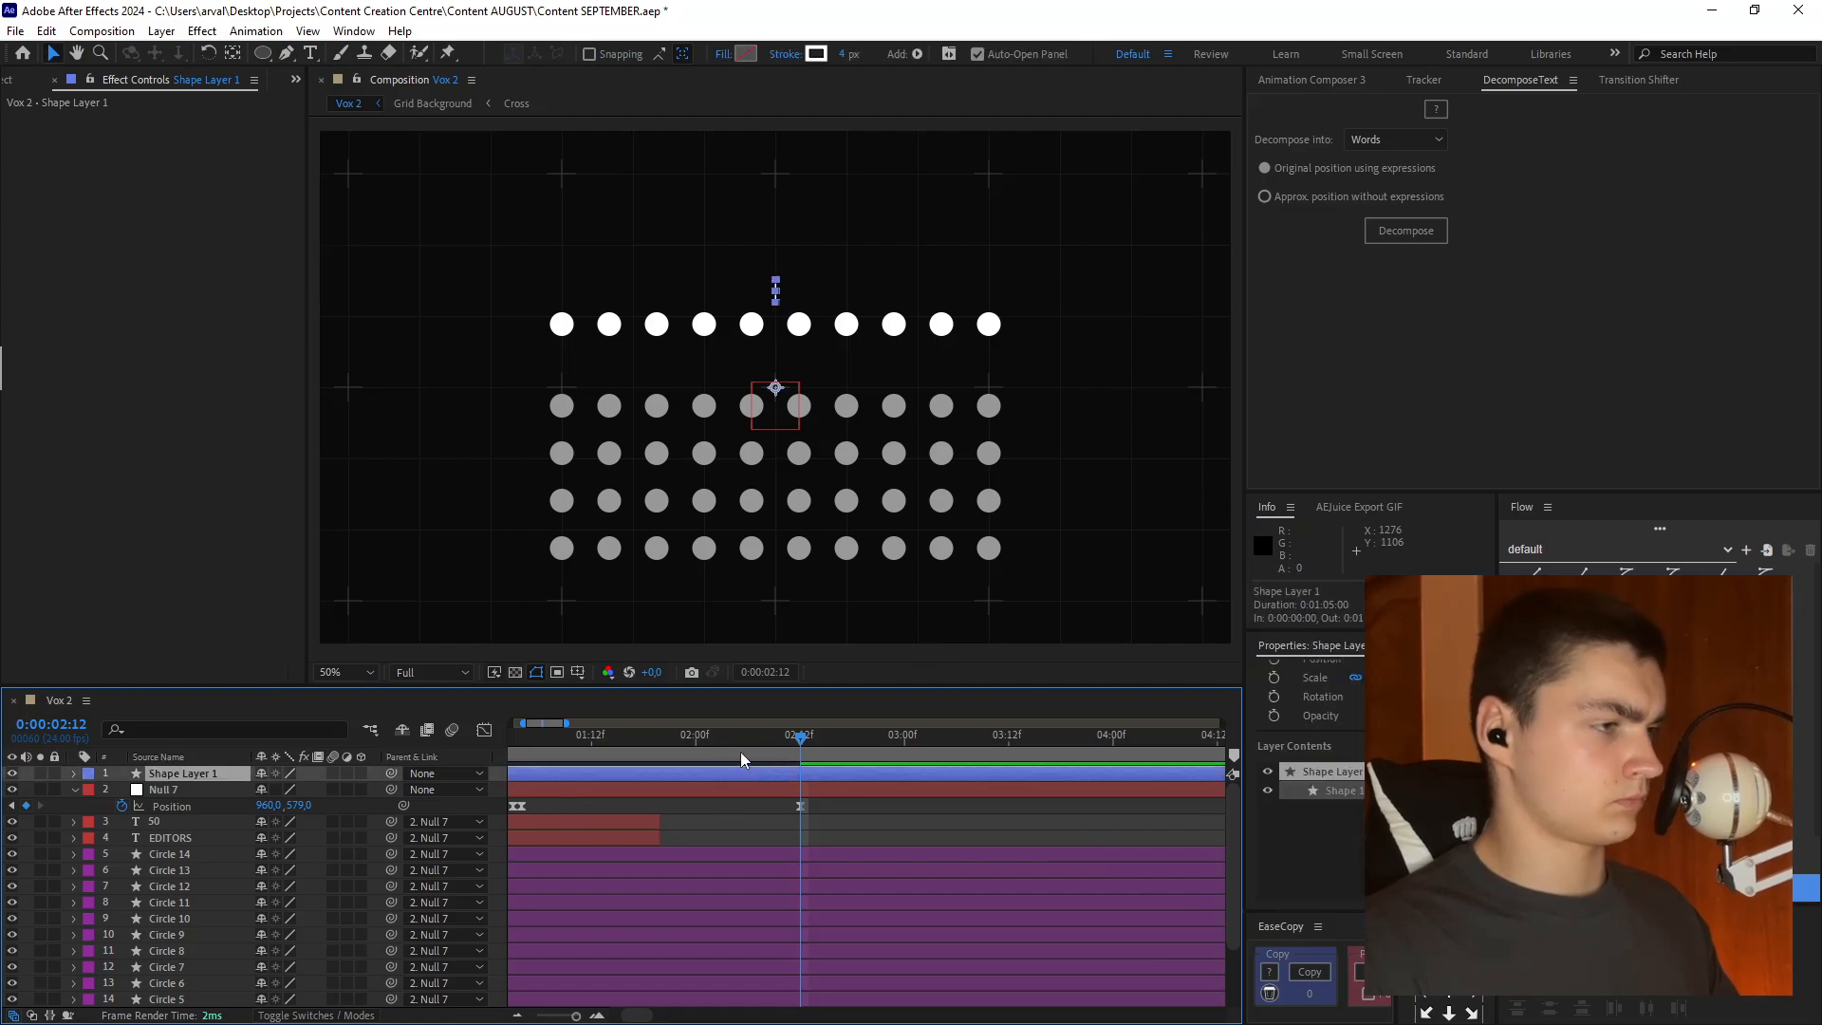
key(alt+bracketleft)
- Add Trim Paths to Shape Layer 1 and animate End from 0% at 0:00:02:12 to 100% at 0:00:03:00 with eased keyframes
click(75, 775)
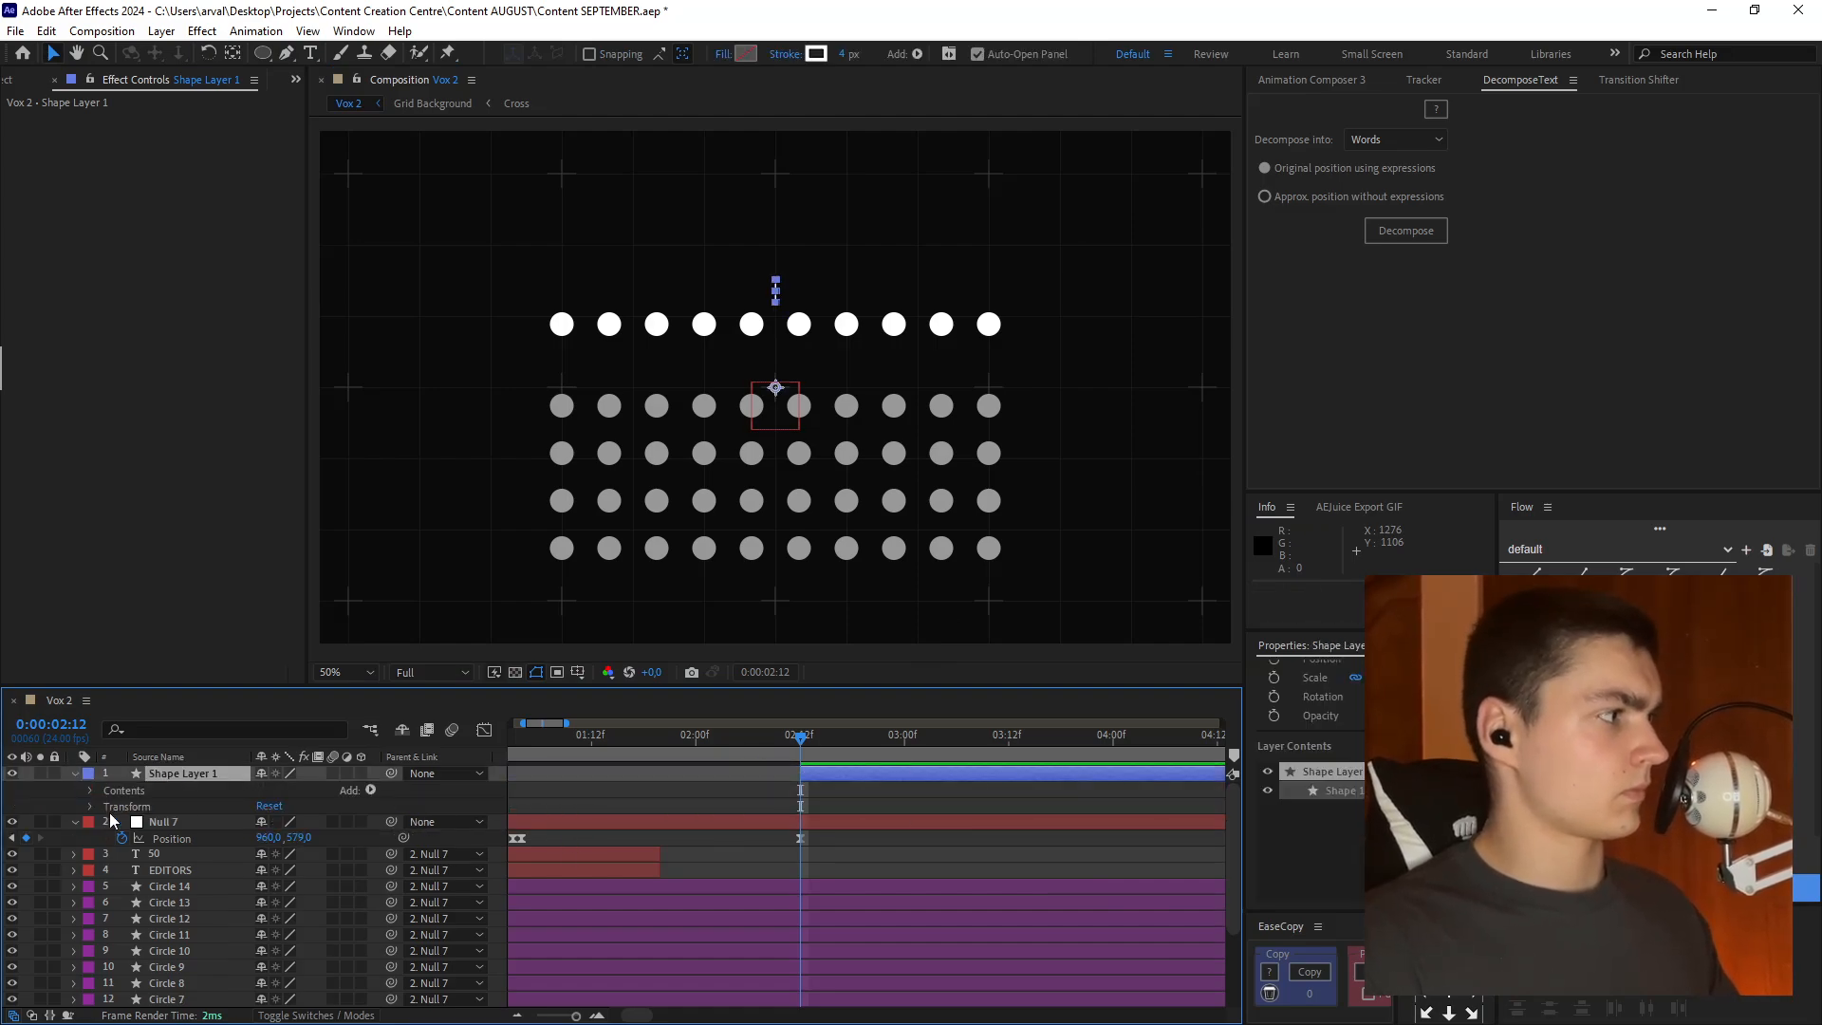
click(370, 790)
click(471, 687)
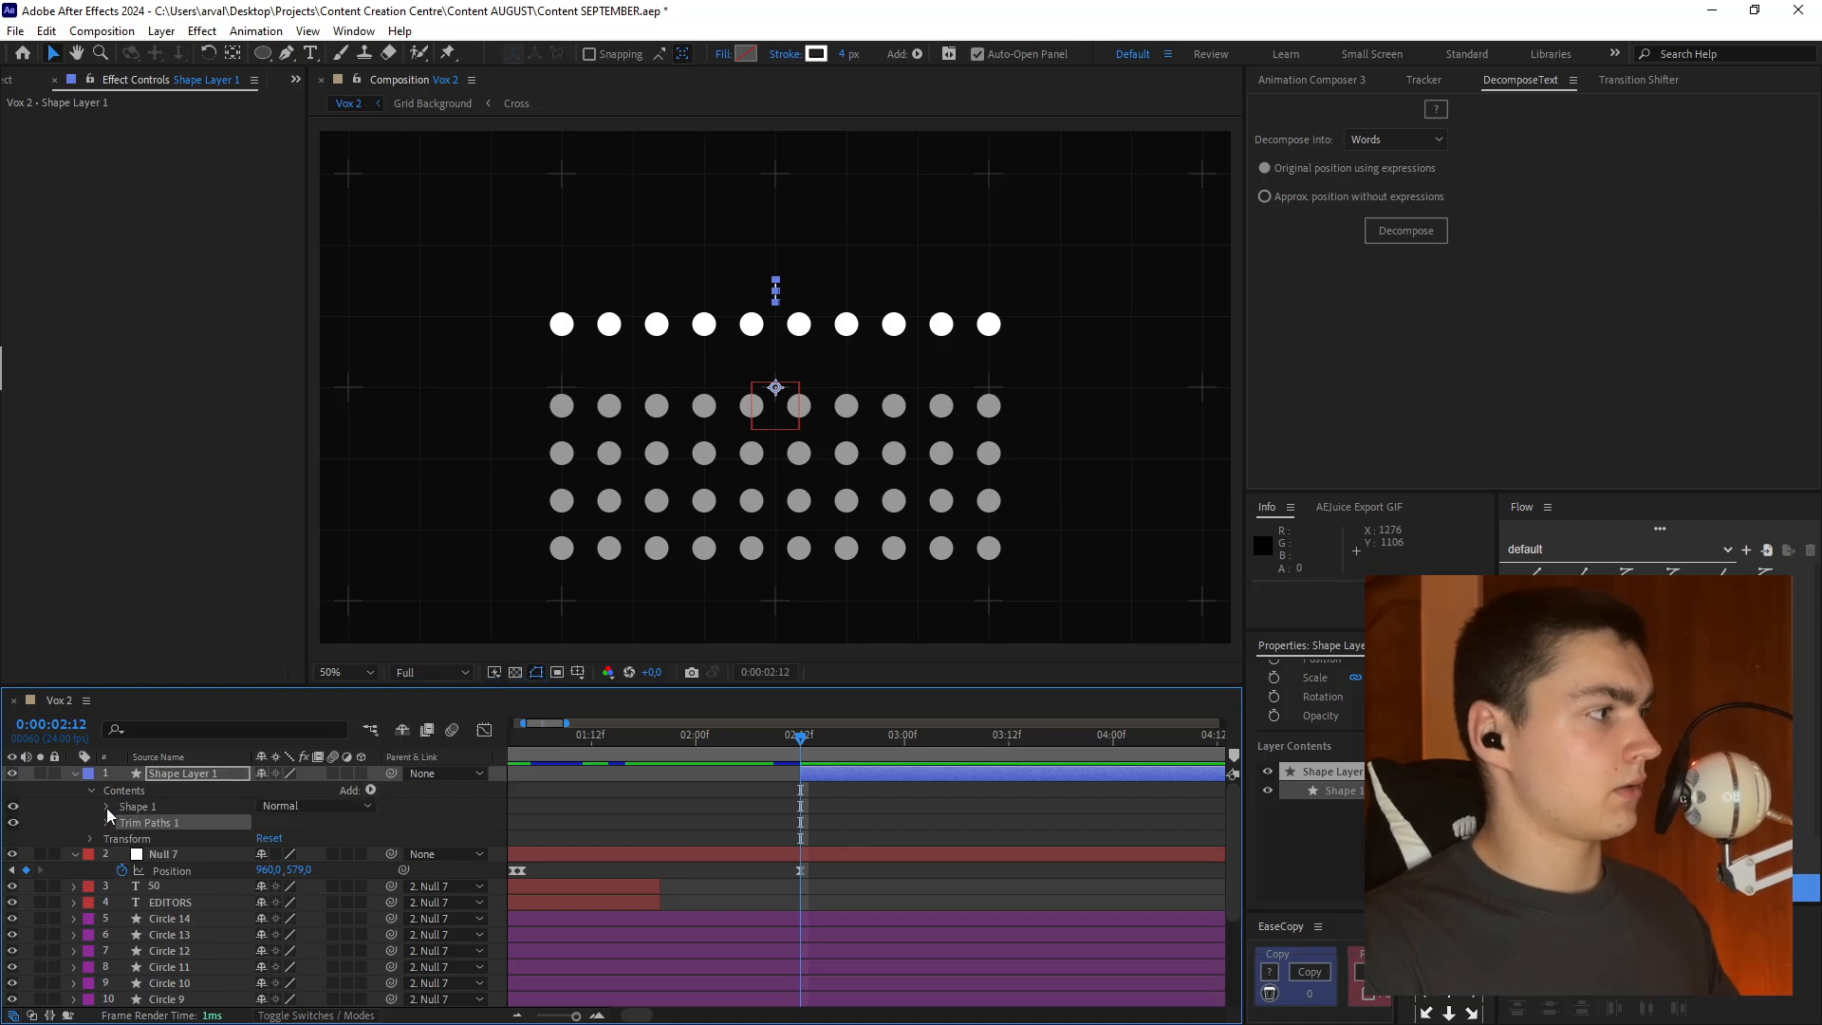
click(107, 823)
click(139, 855)
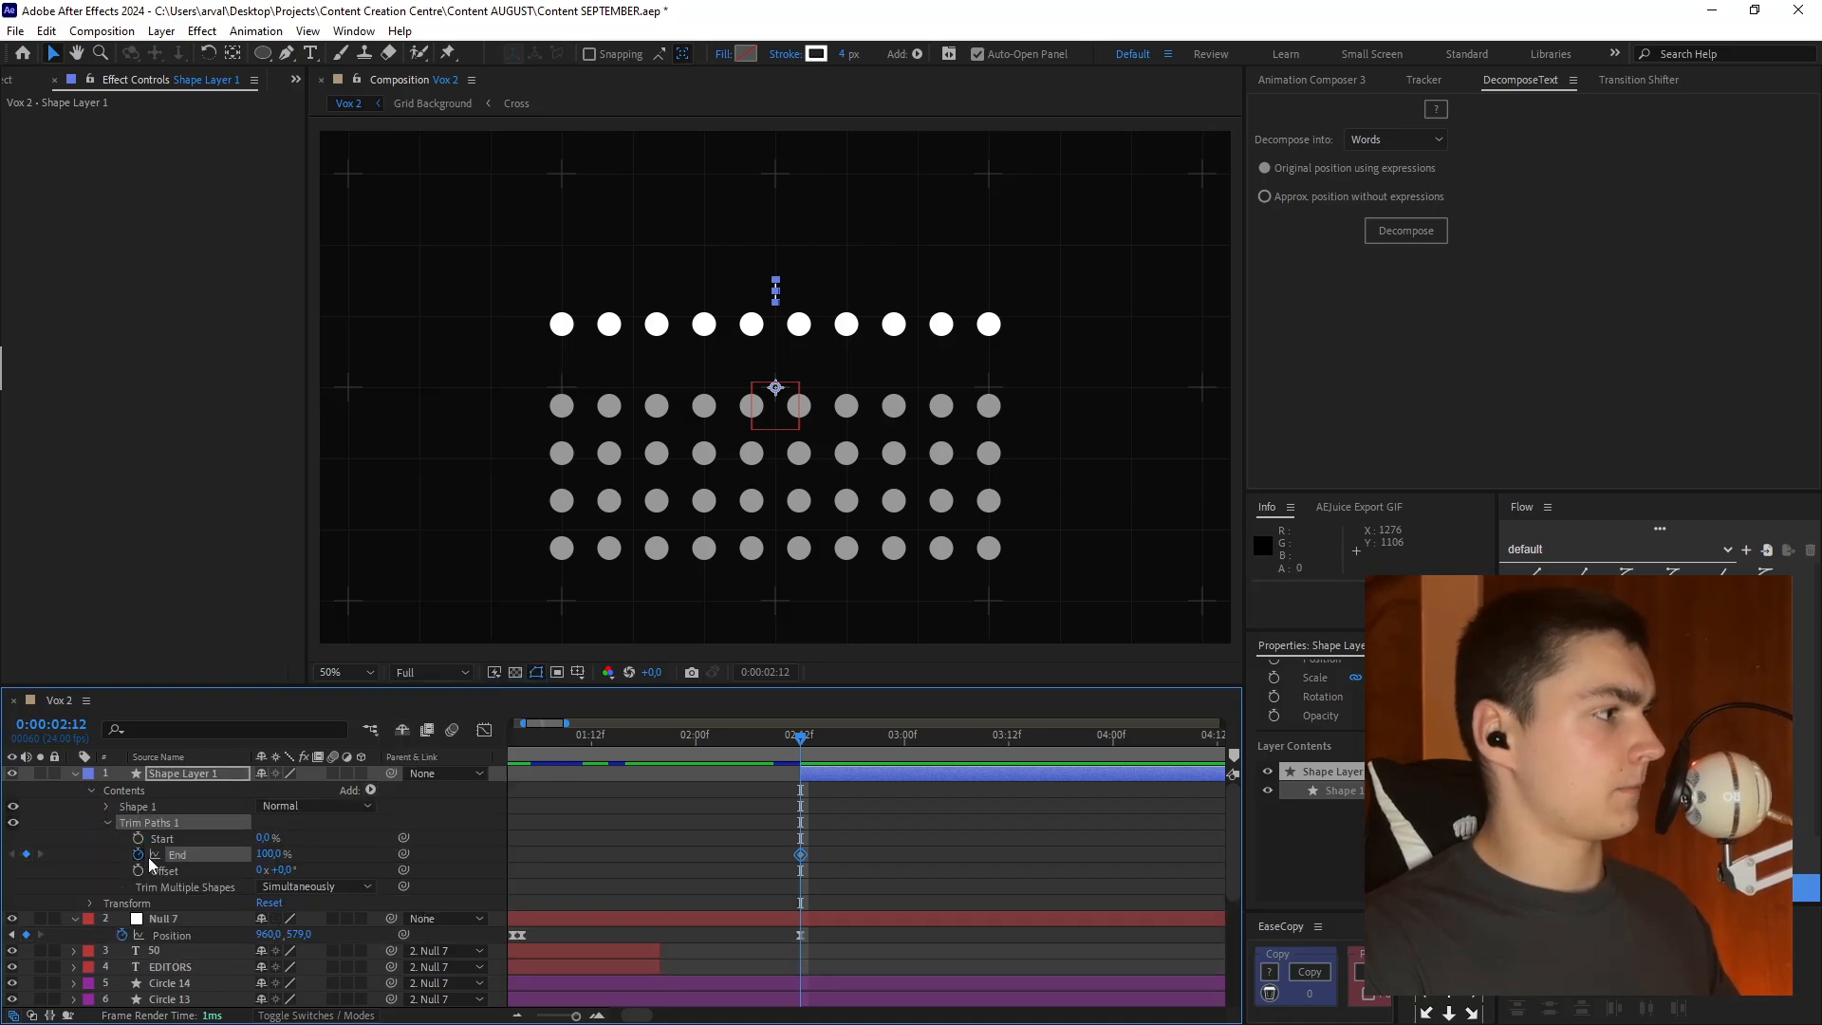
drag(800, 858, 909, 857)
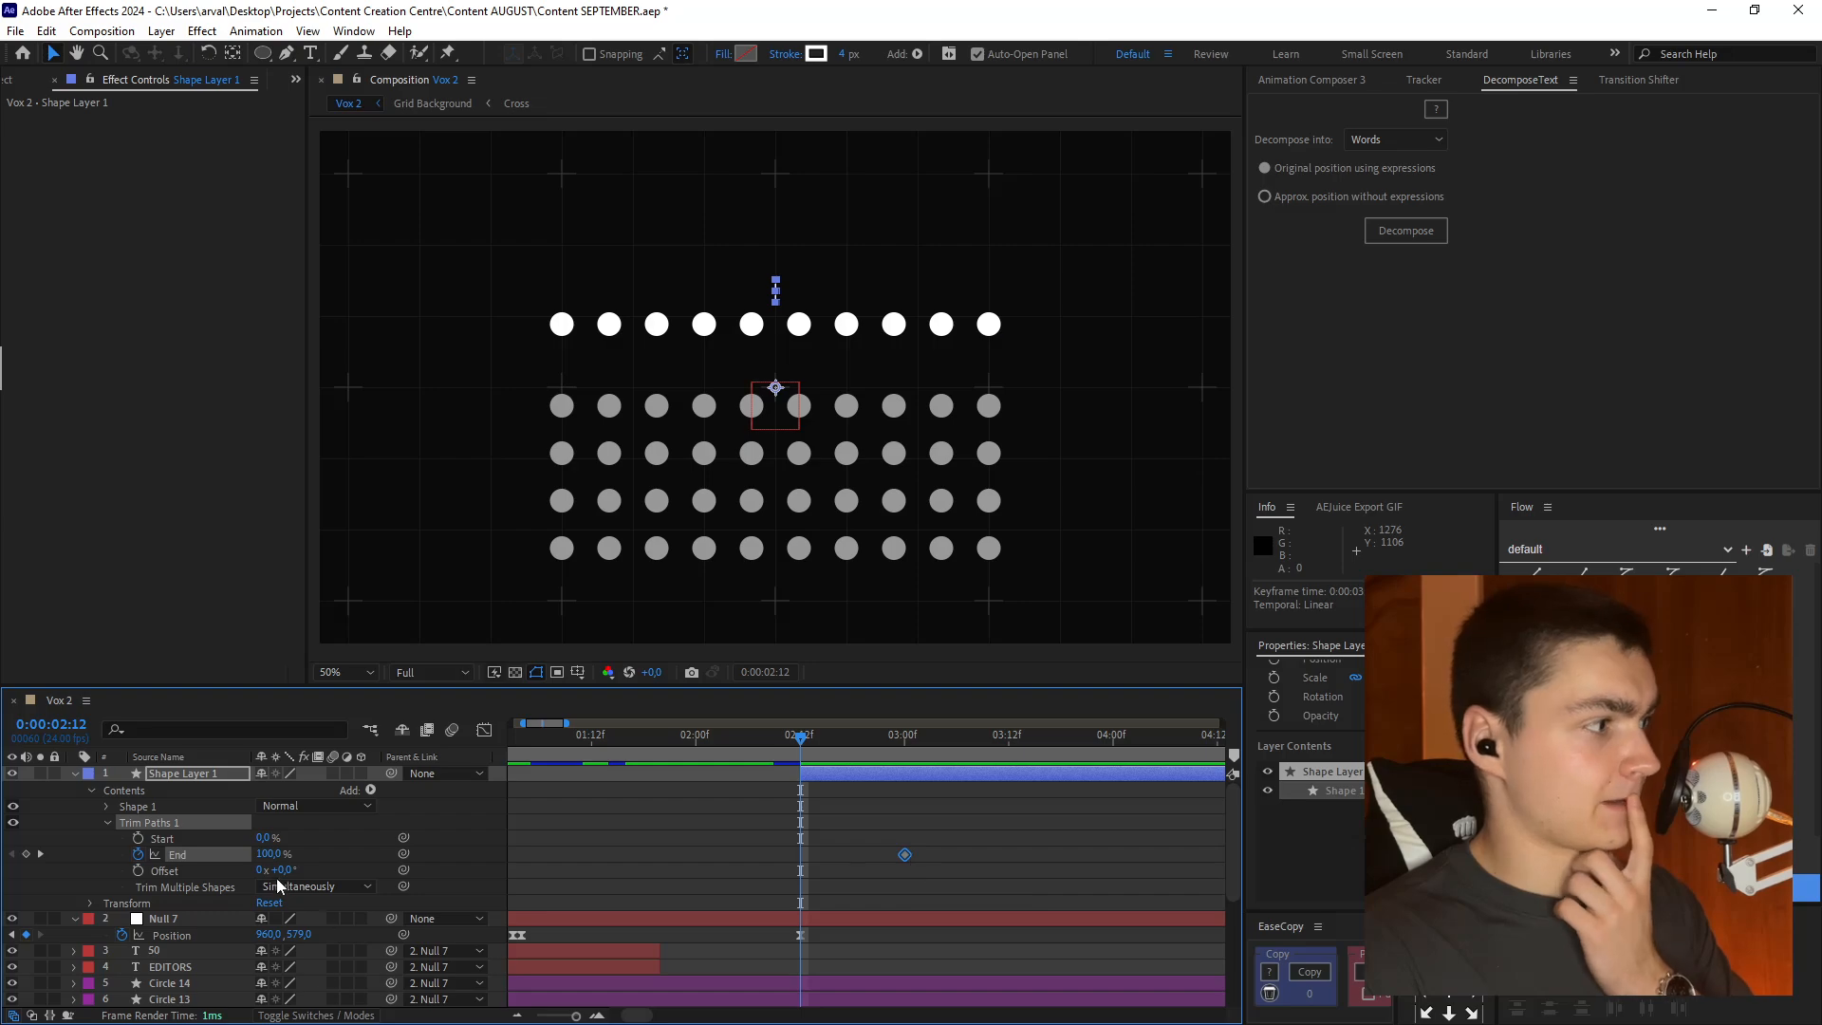
drag(273, 855, 142, 856)
drag(1013, 852, 649, 890)
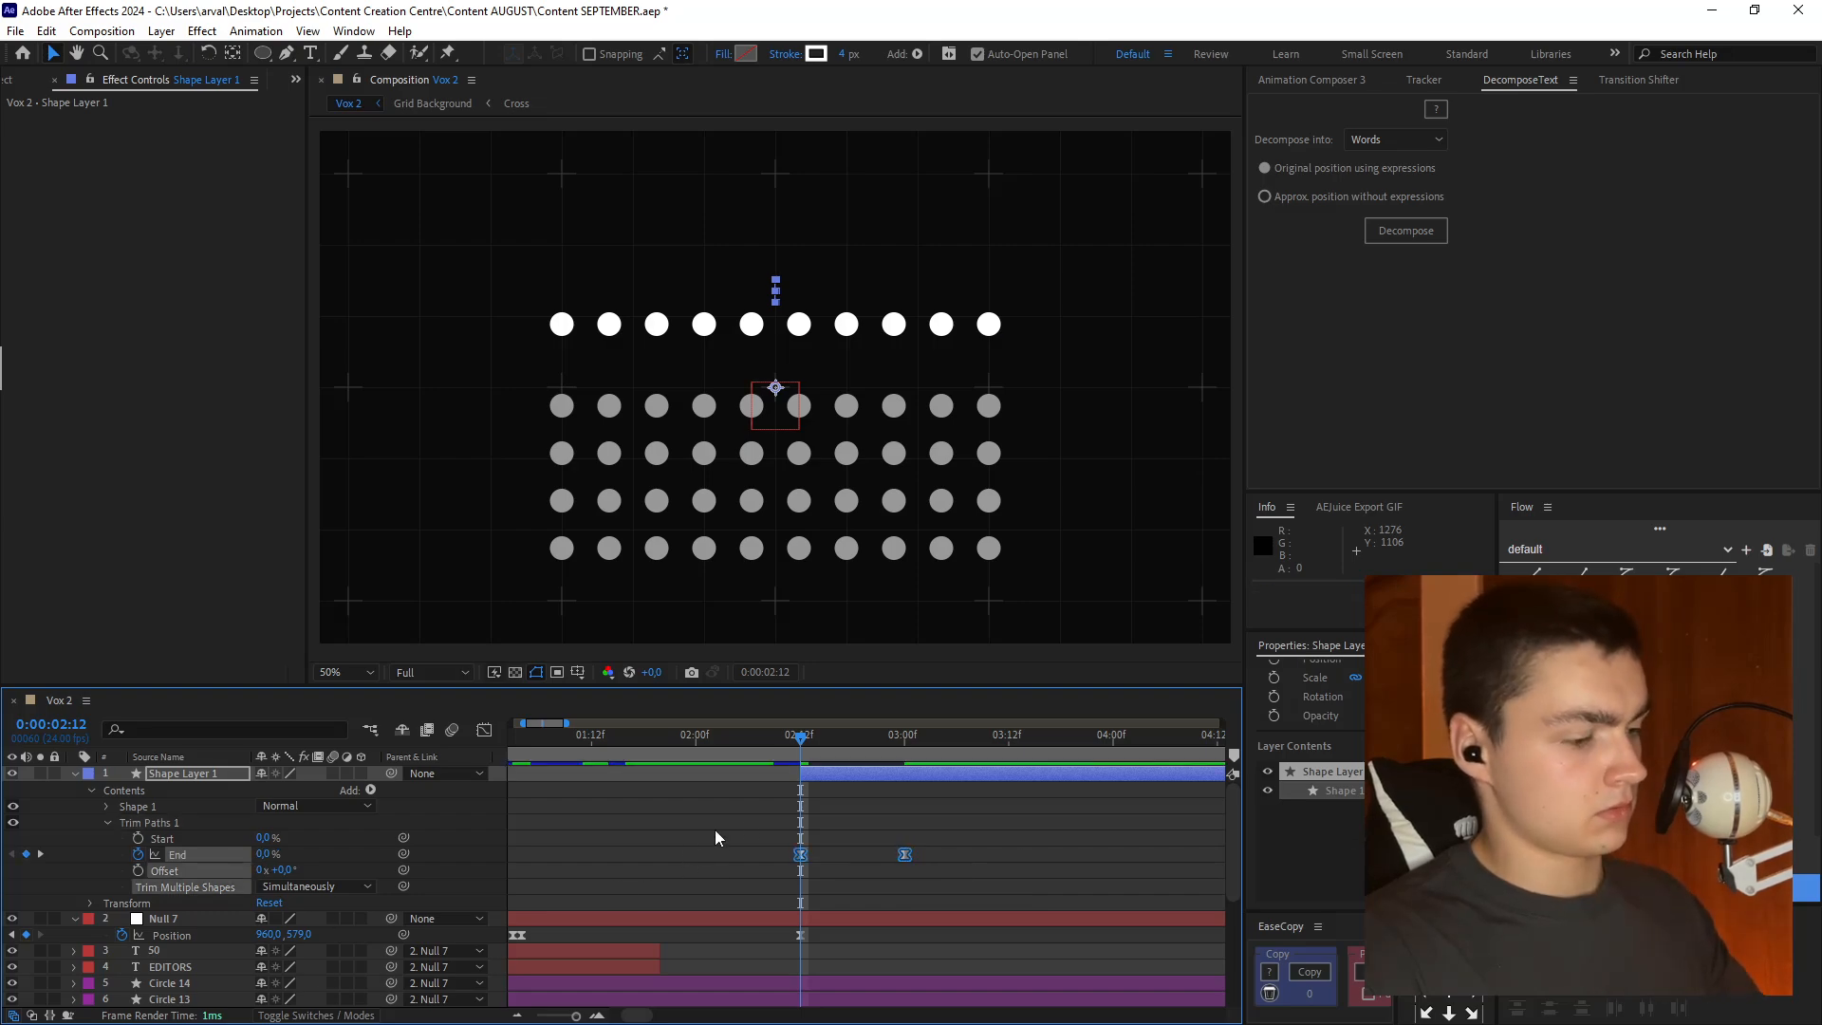
- Shift Shape Layer 1 to start at 0:00:02:00, parent it to Null 7 and place it below Null 7 in the layer order
drag(857, 777, 749, 782)
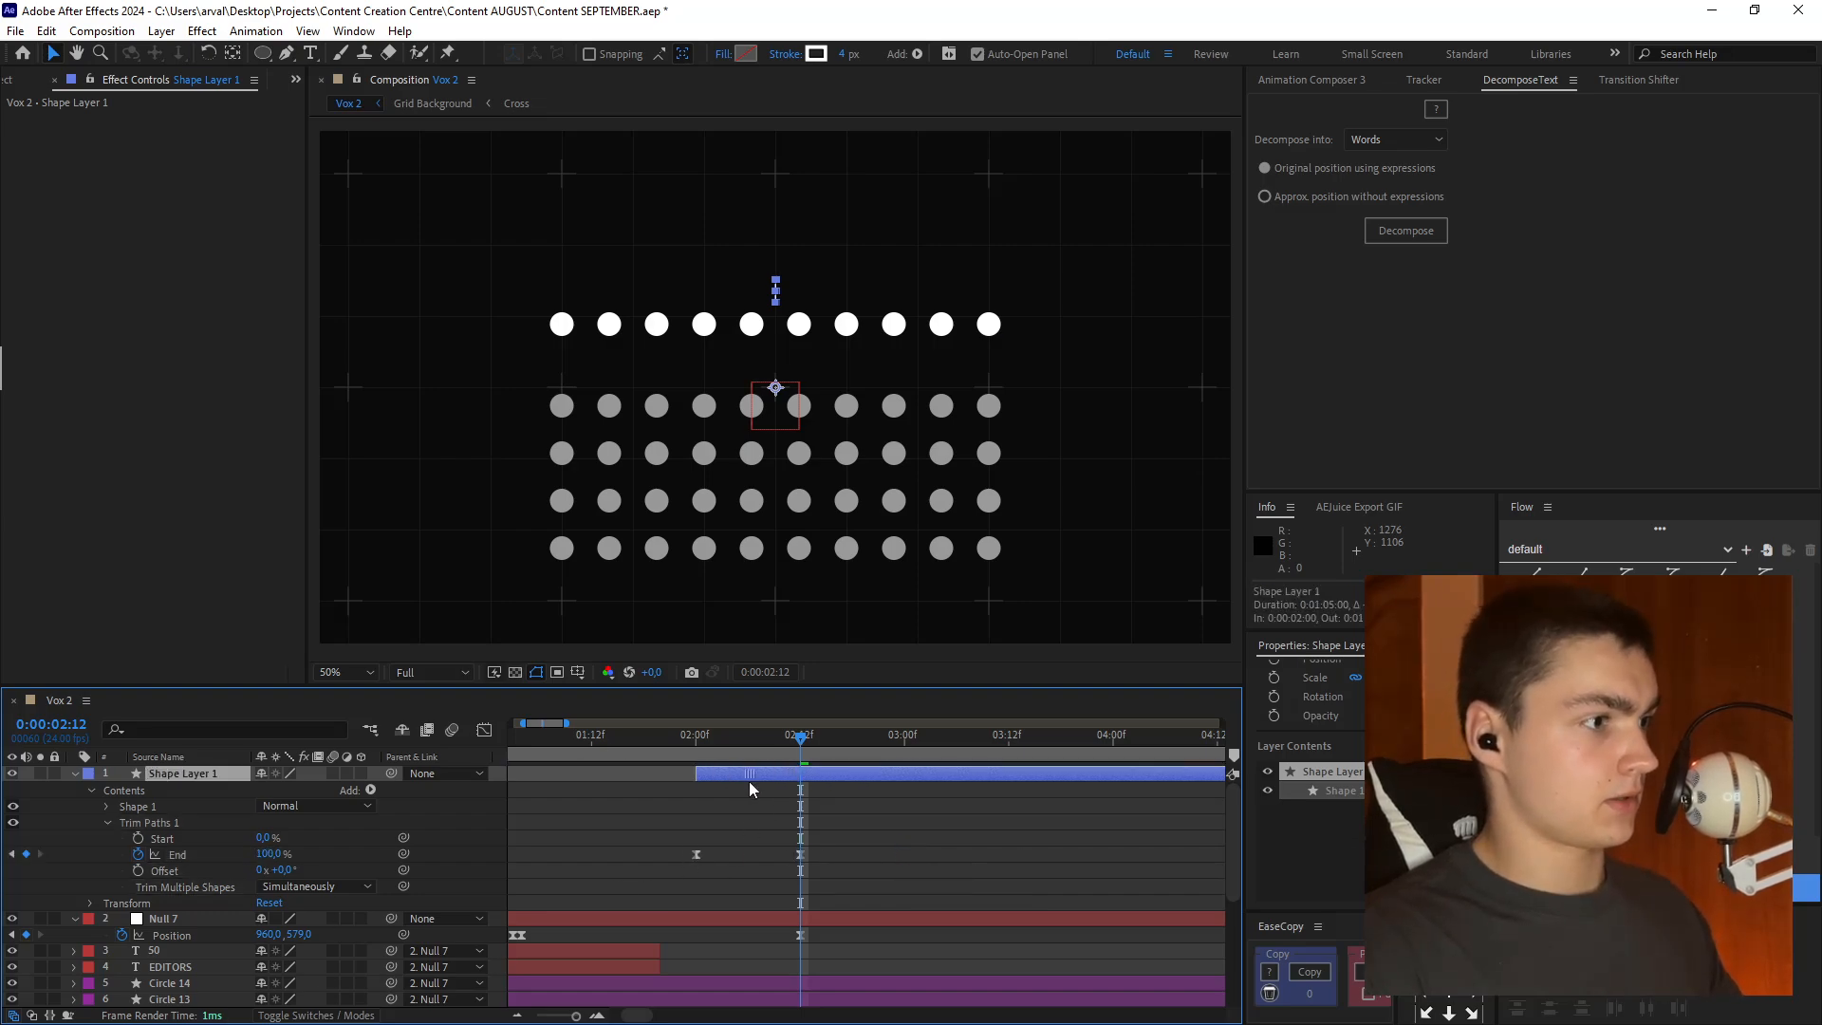
click(879, 817)
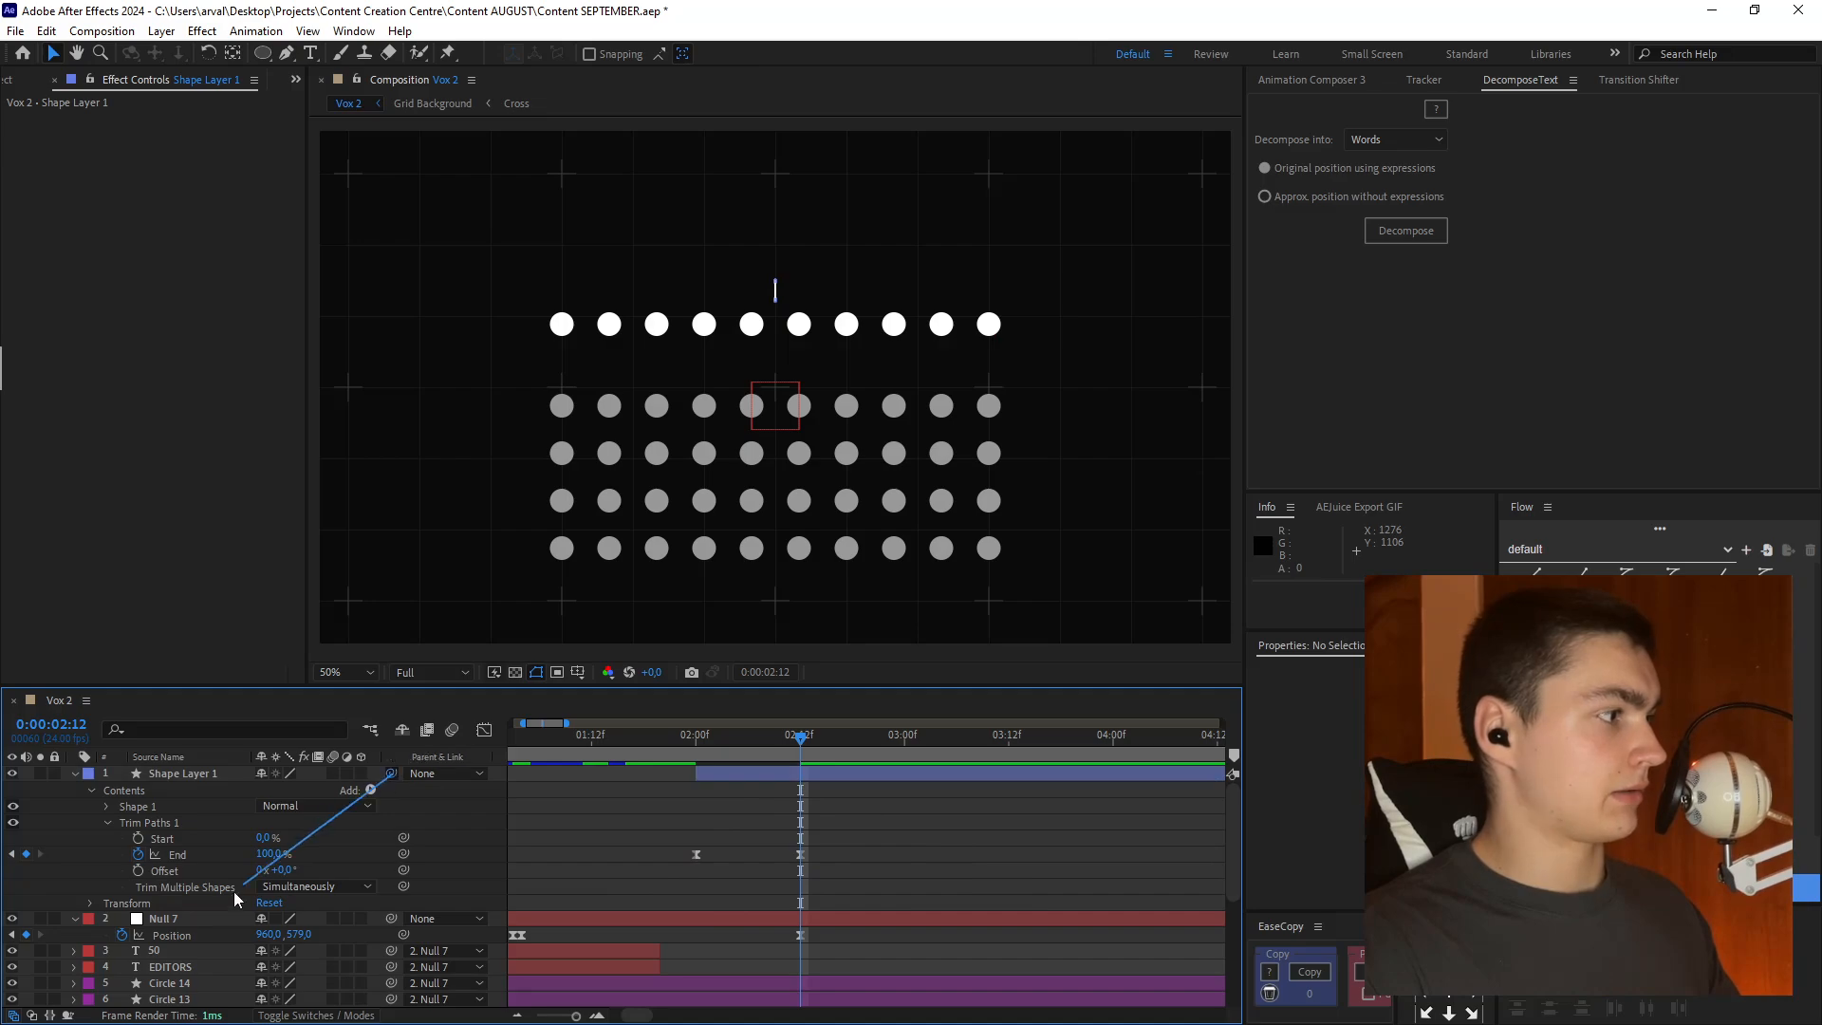
drag(233, 891, 196, 917)
drag(195, 782, 185, 935)
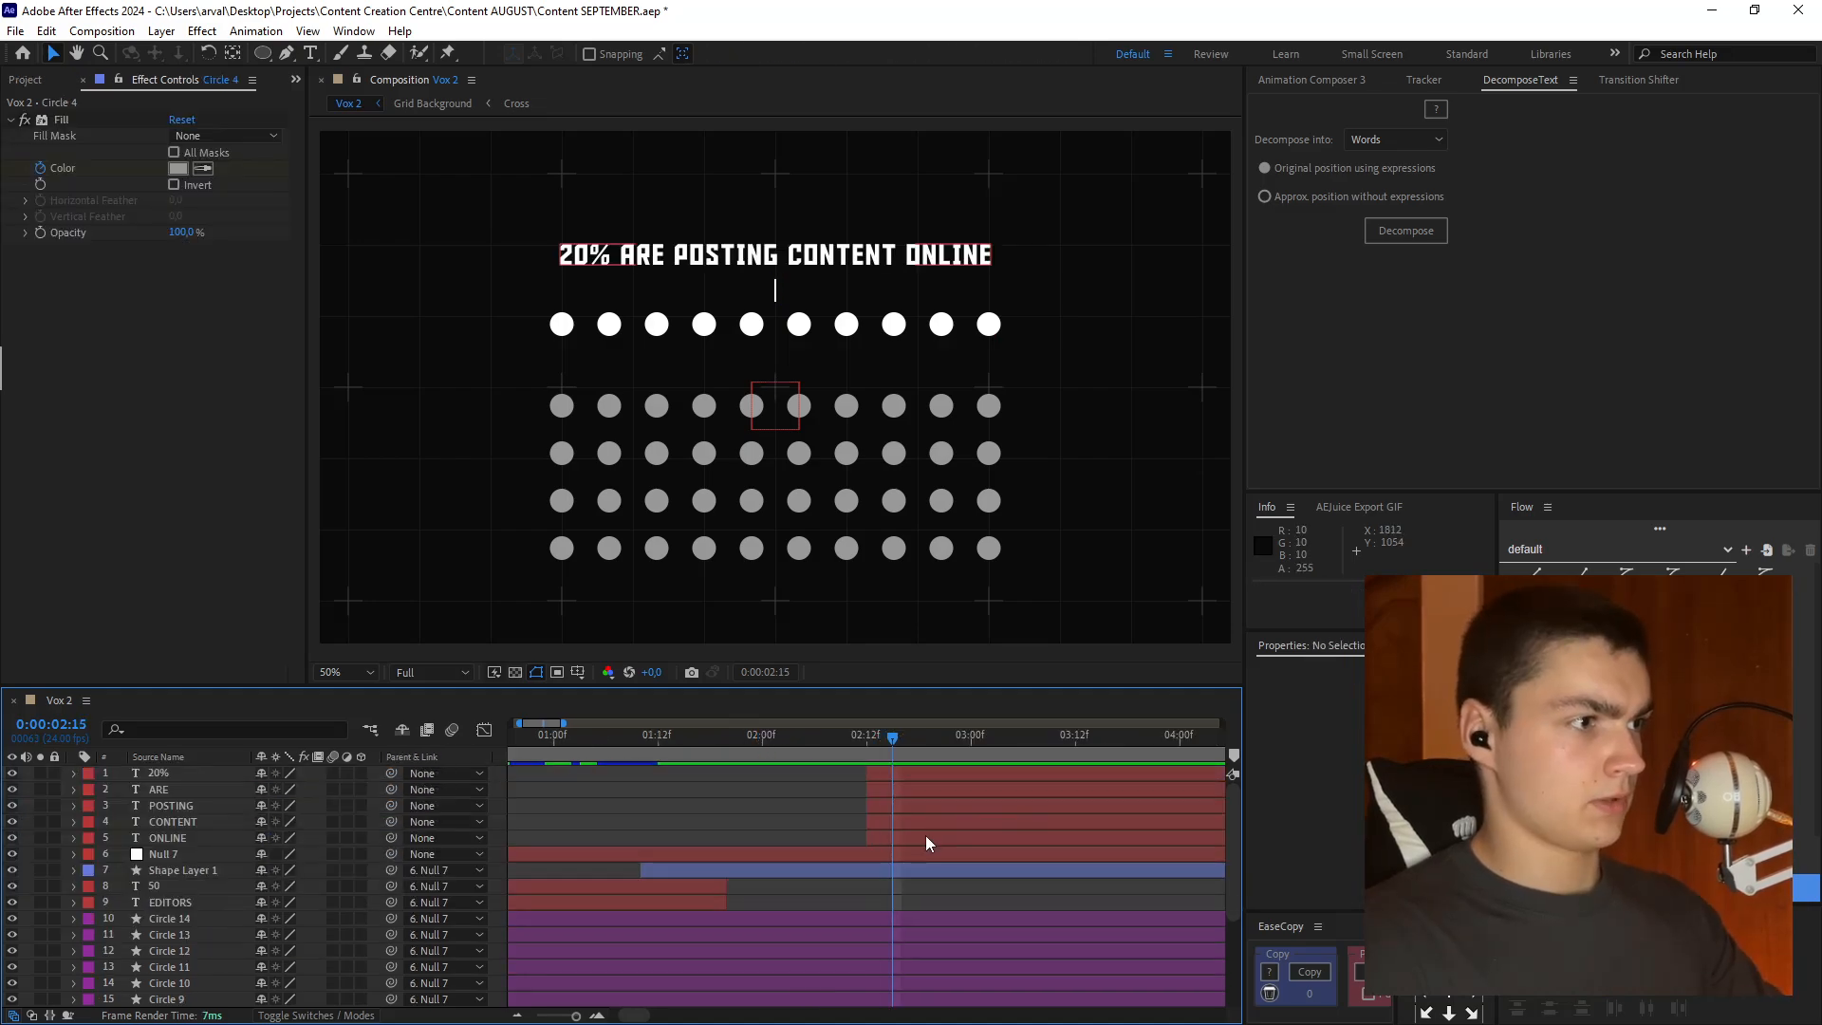
- Trim the ends of the five word layers from 20% to ONLINE at 0:00:02:15 and sequence them without overlap
click(926, 835)
shift+click(915, 772)
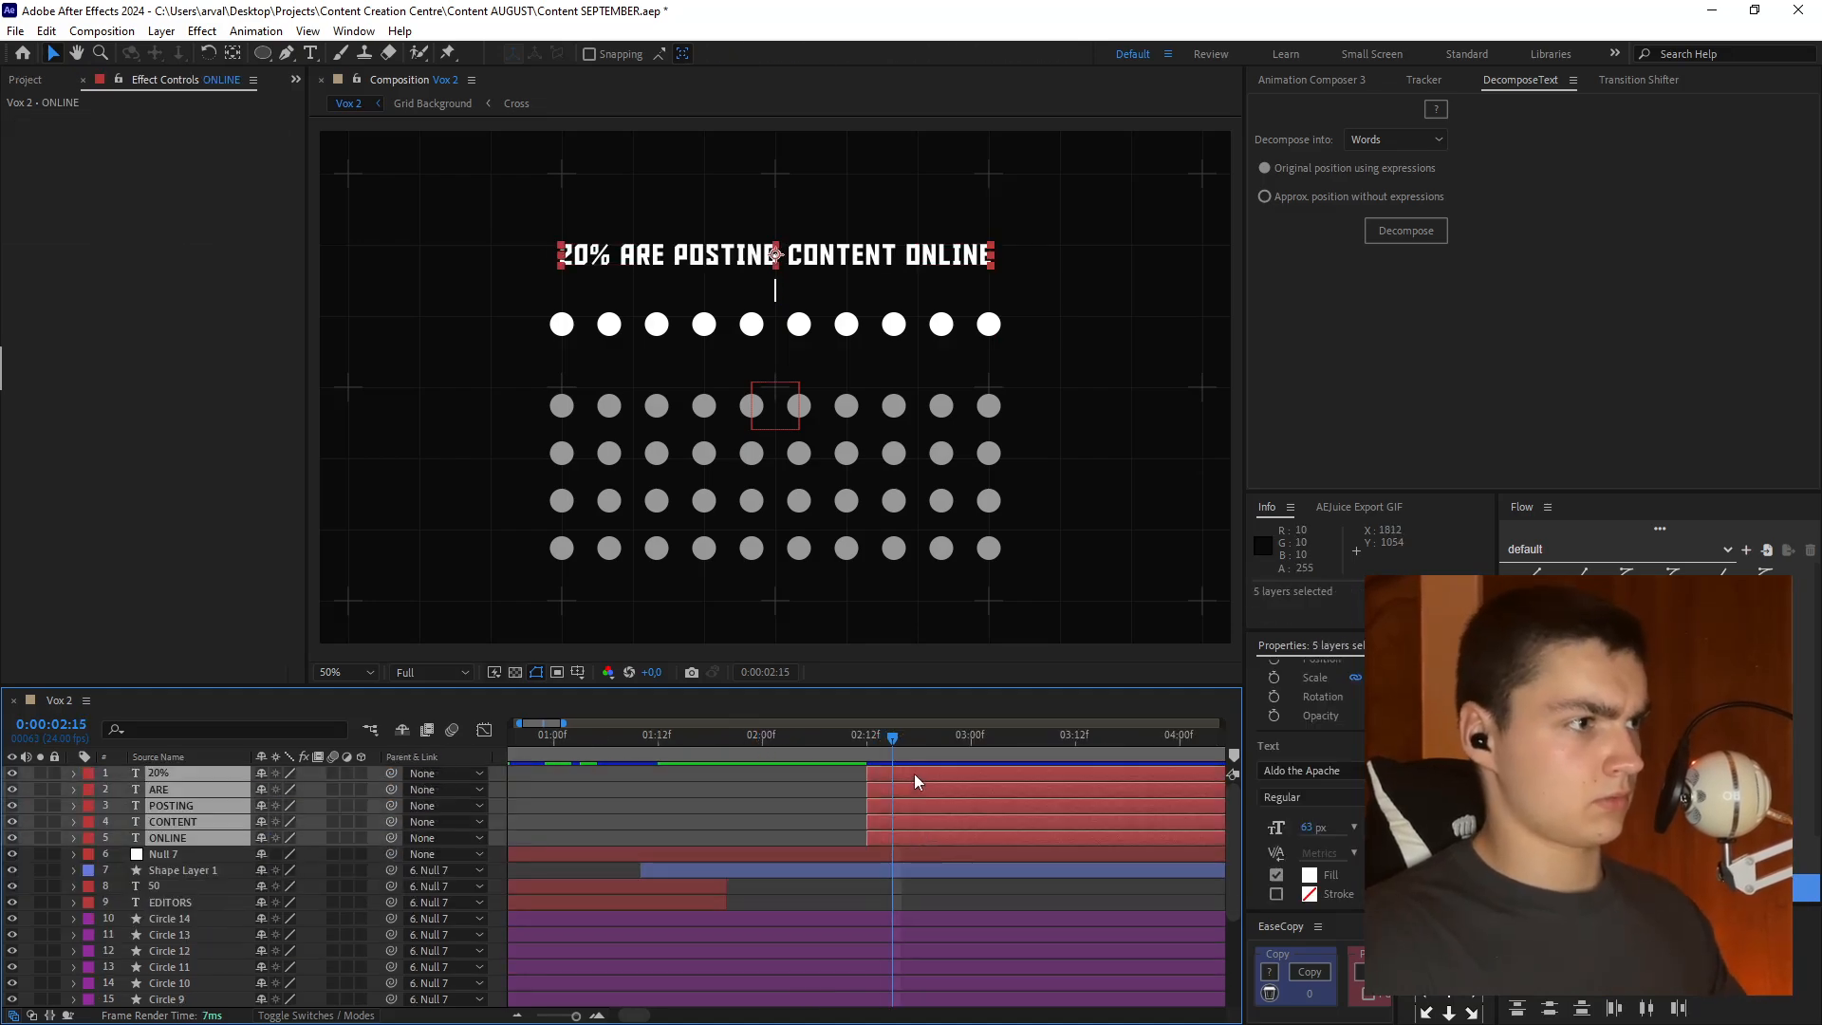
key(alt+bracketright)
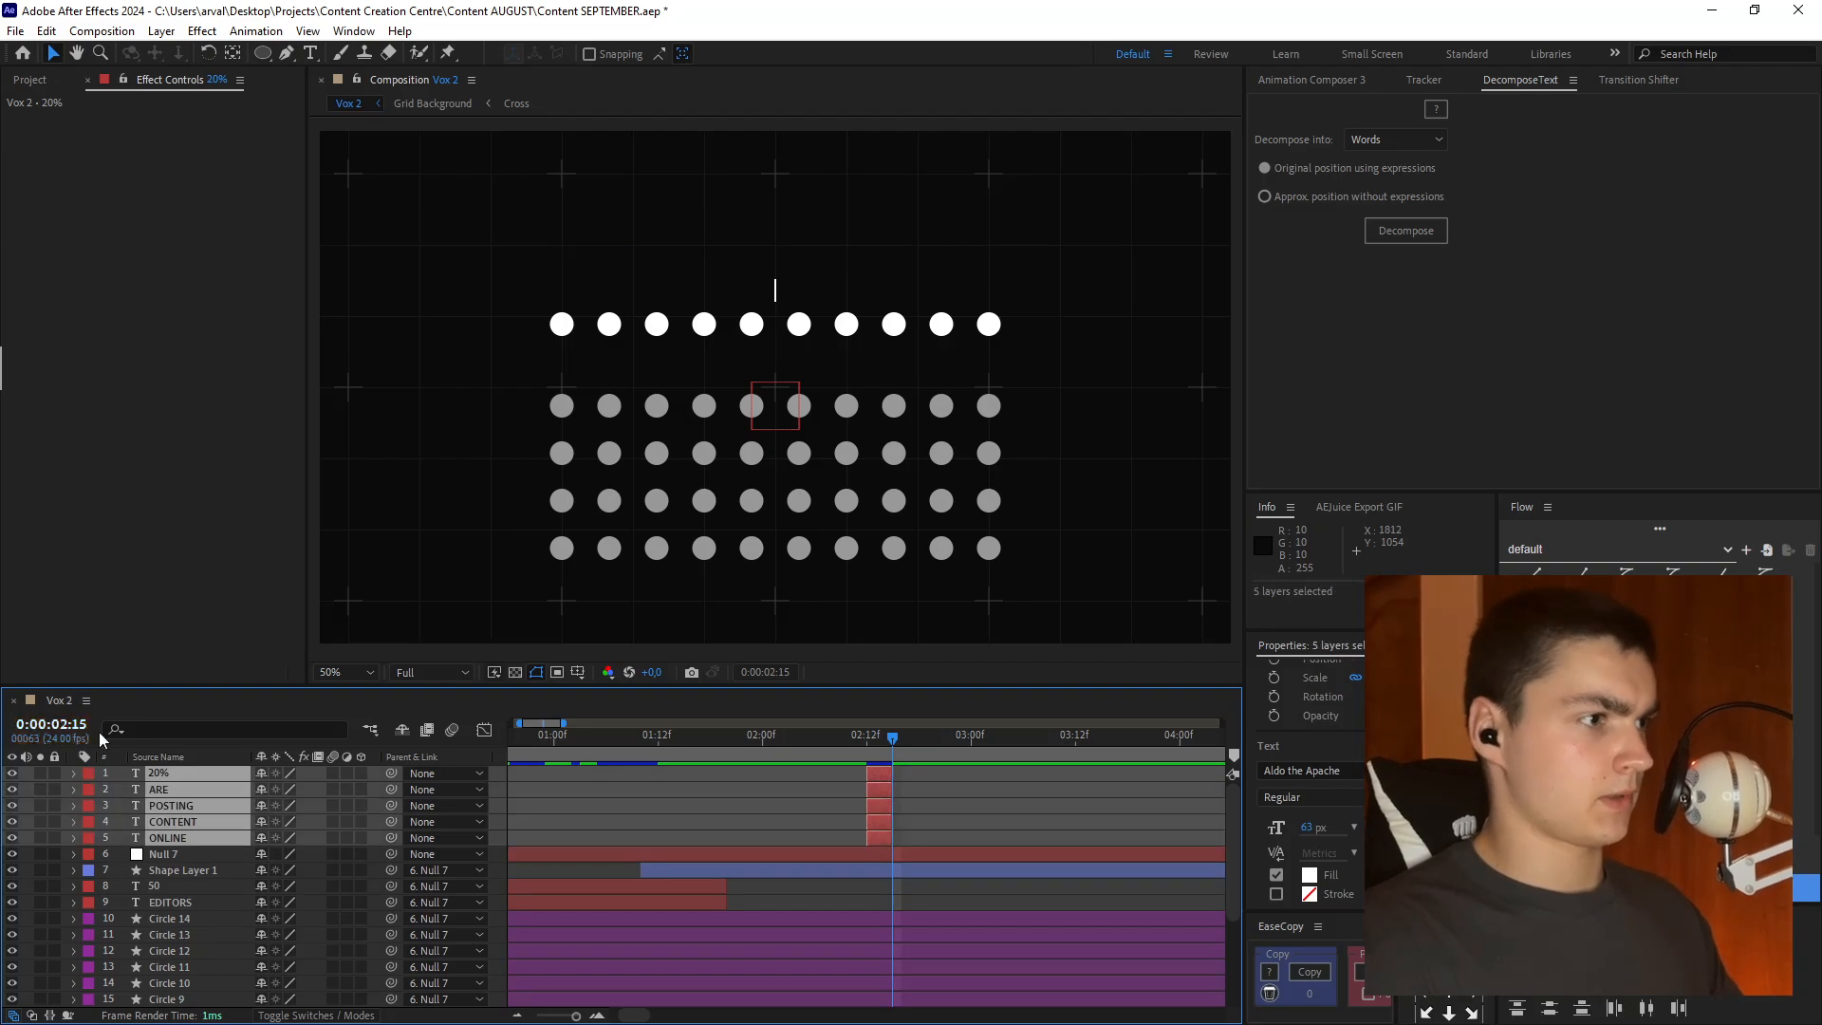
right_click(180, 779)
mouse_move(293, 523)
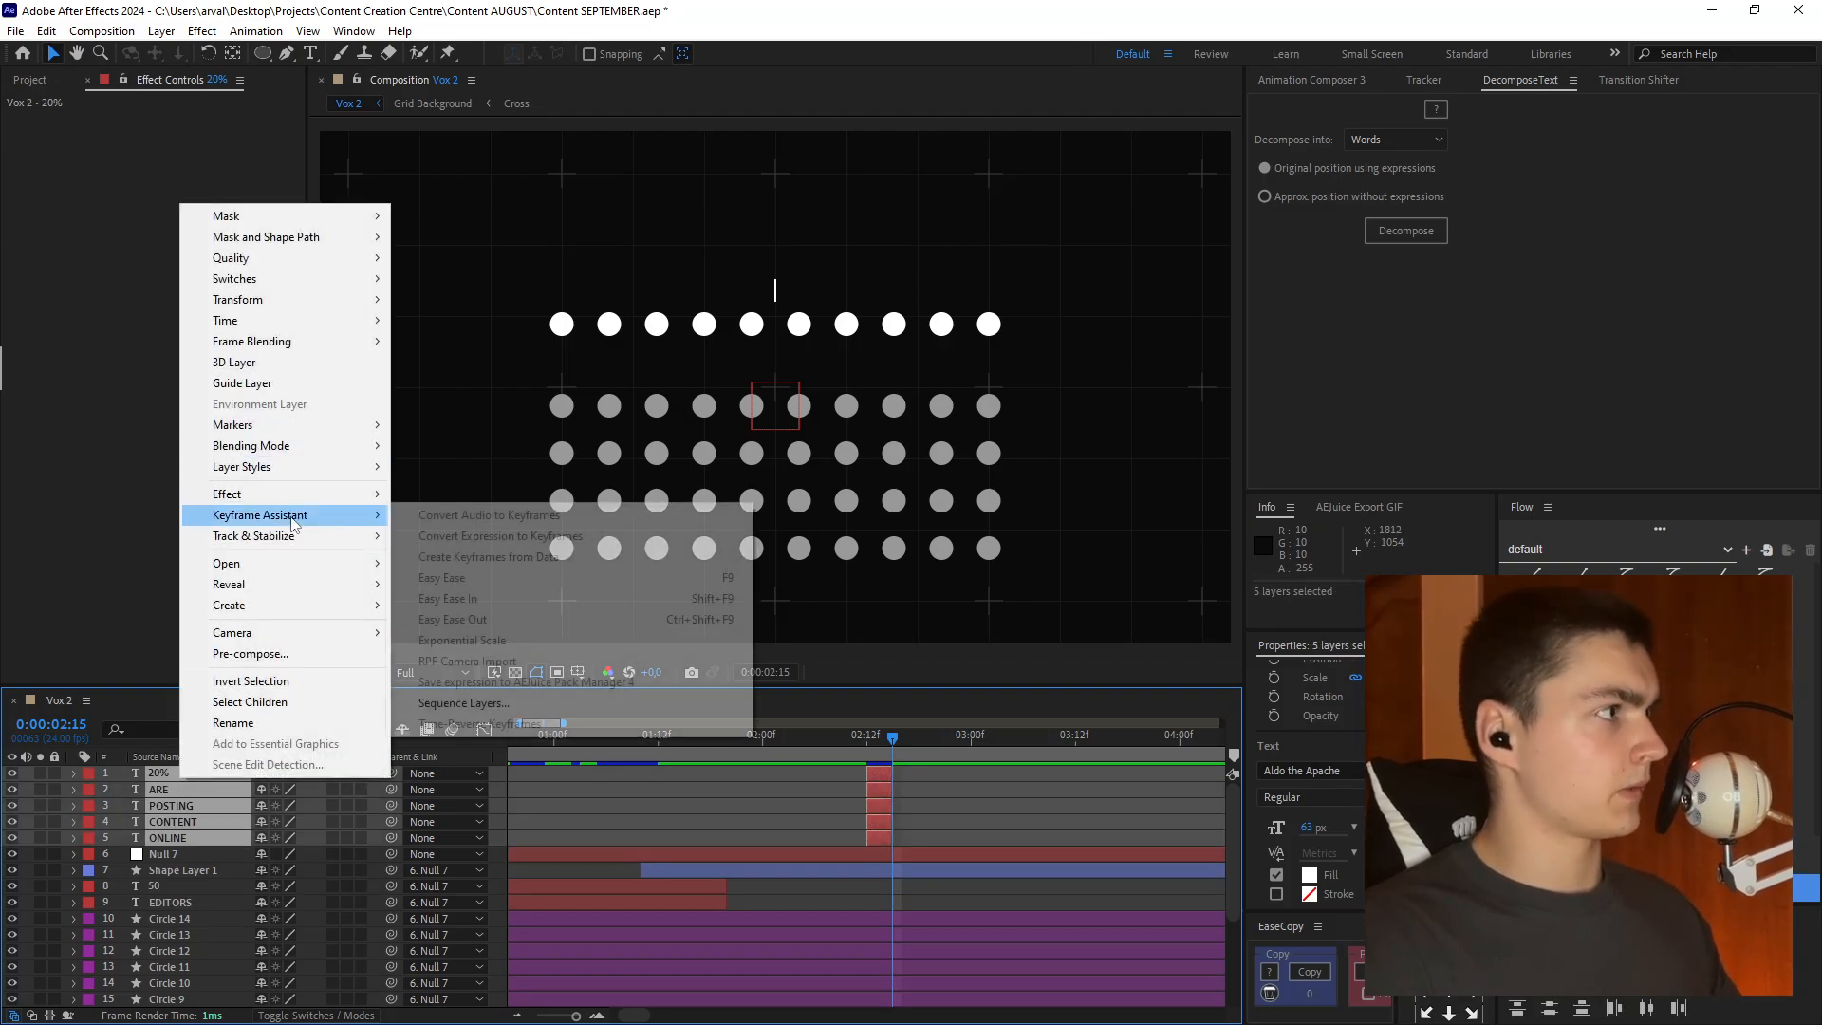
click(464, 703)
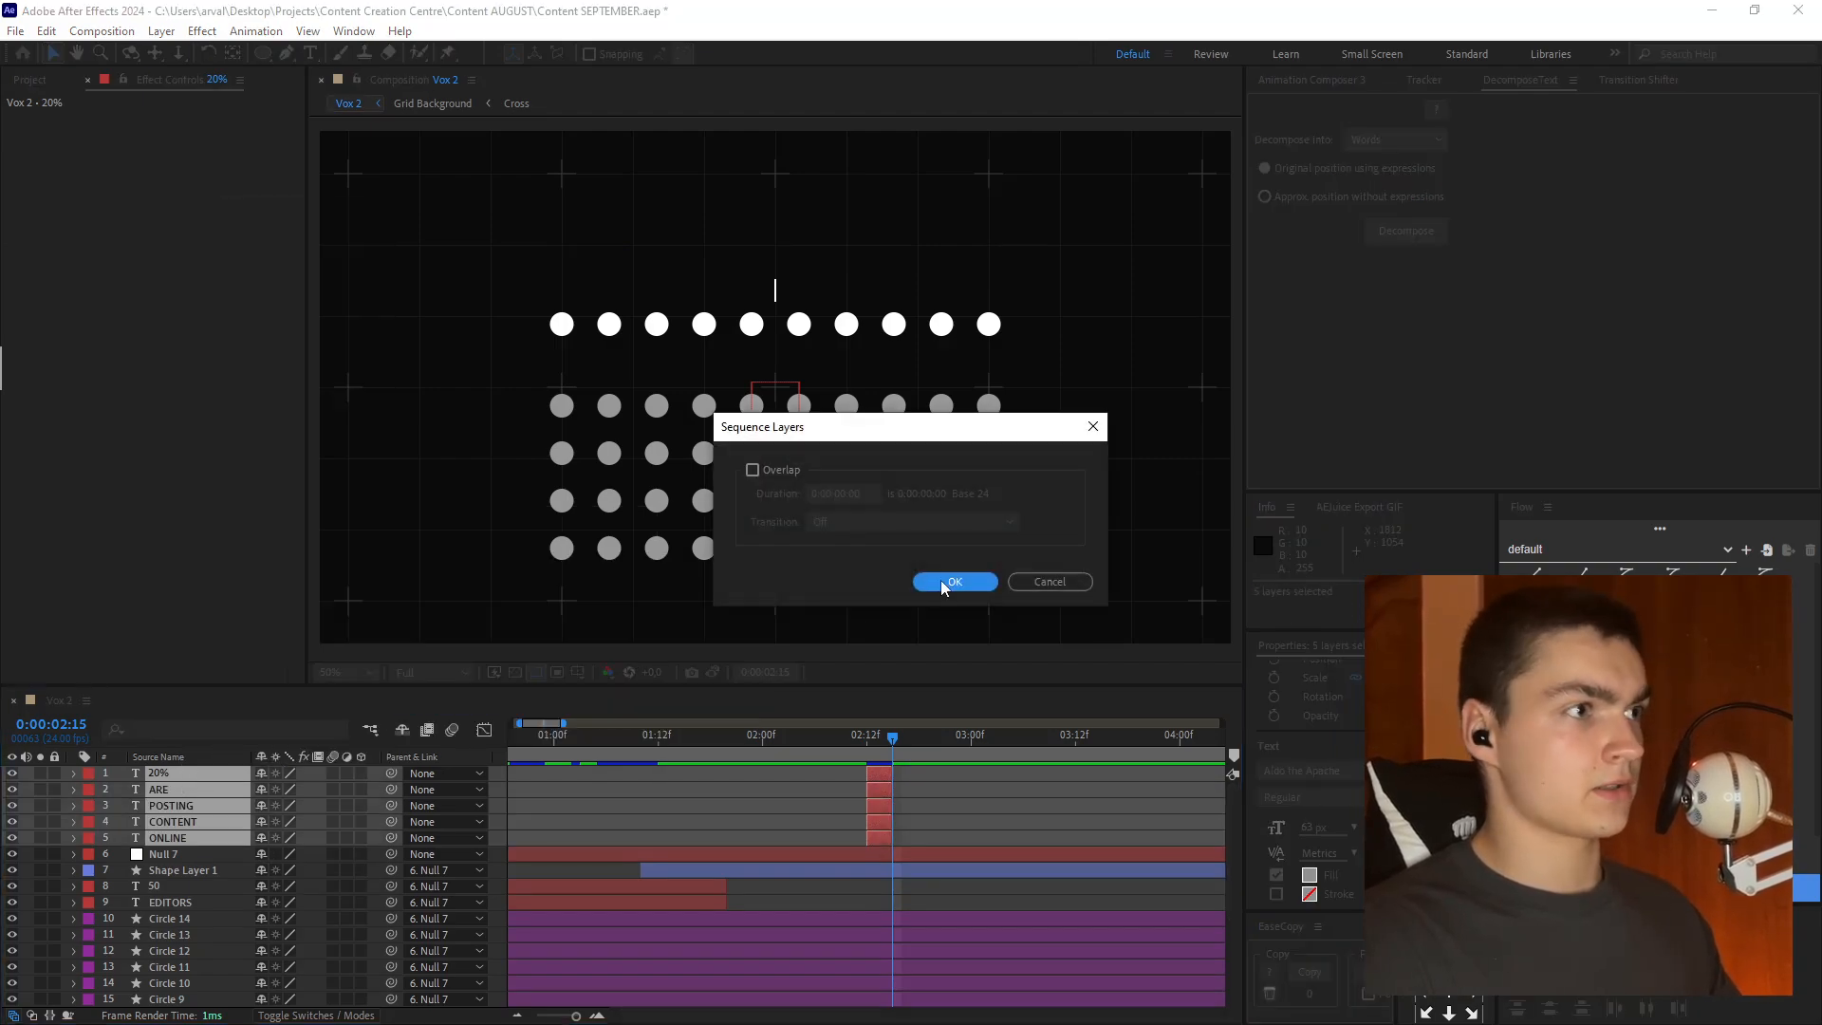
click(952, 581)
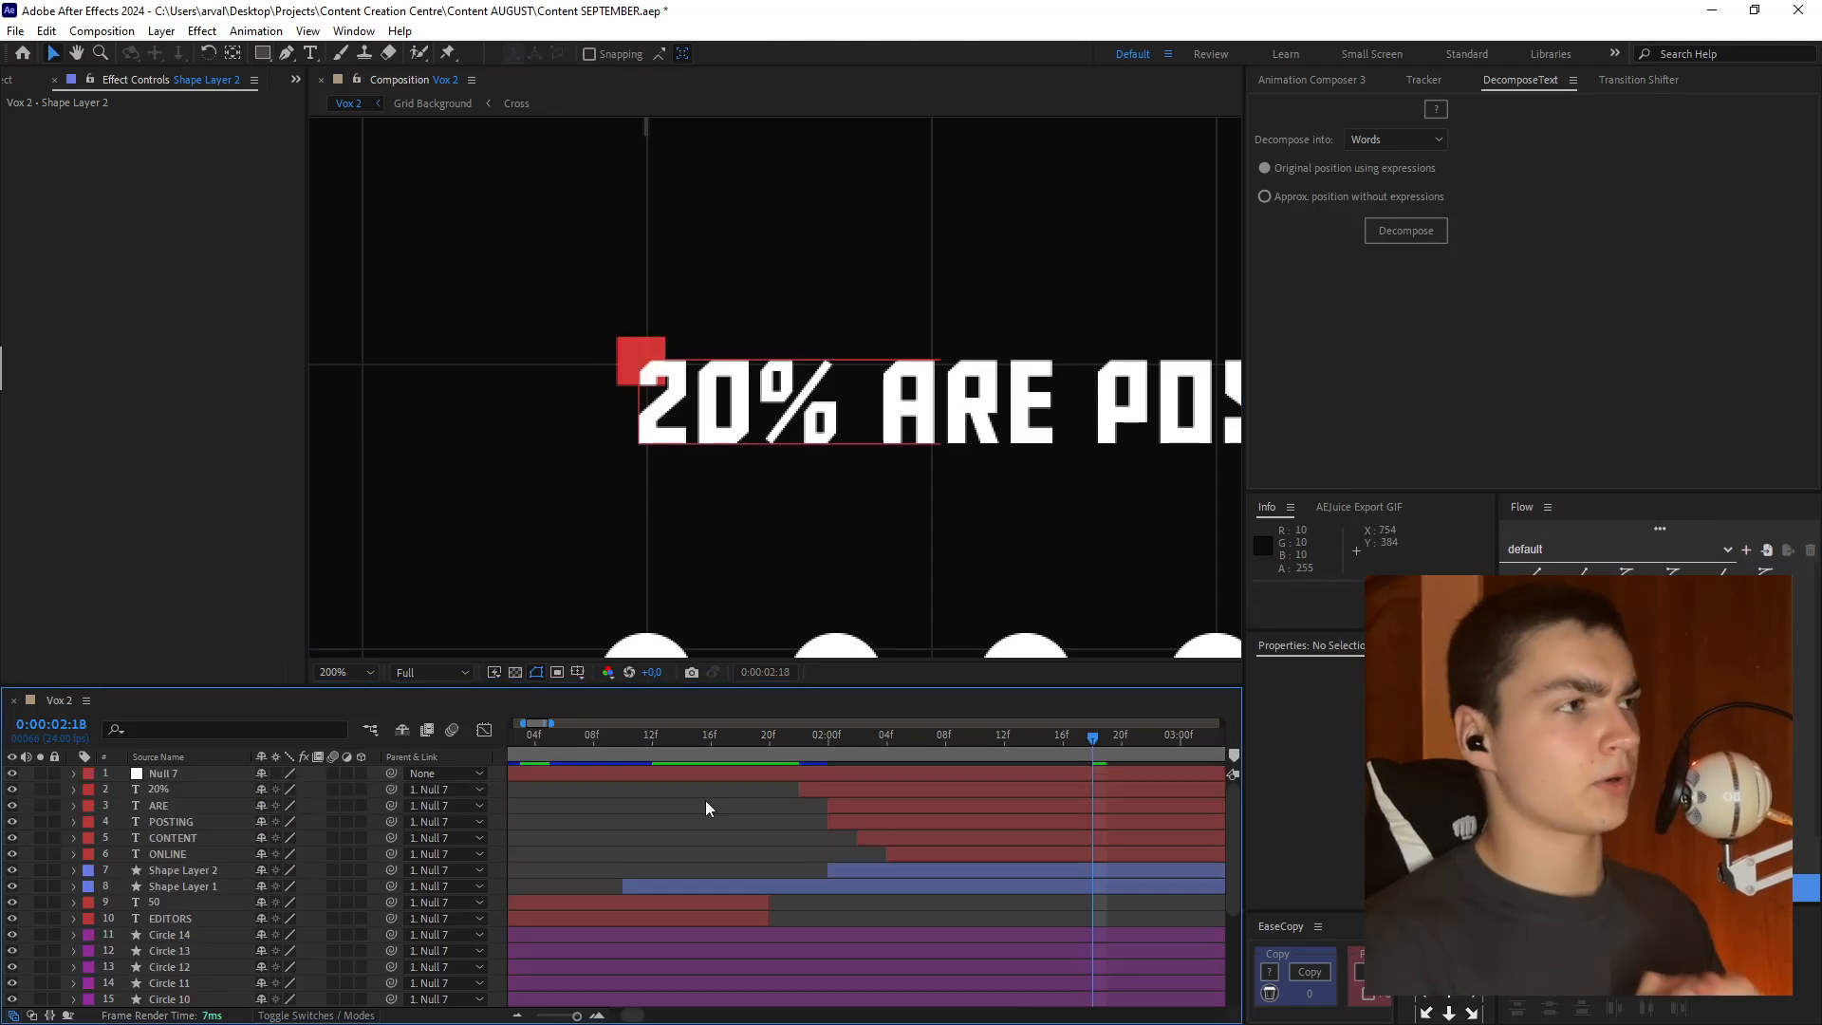
- Raise the four middle circles of the top row, Circle 8 to Circle 11, at 0:00:03:23
click(515, 1015)
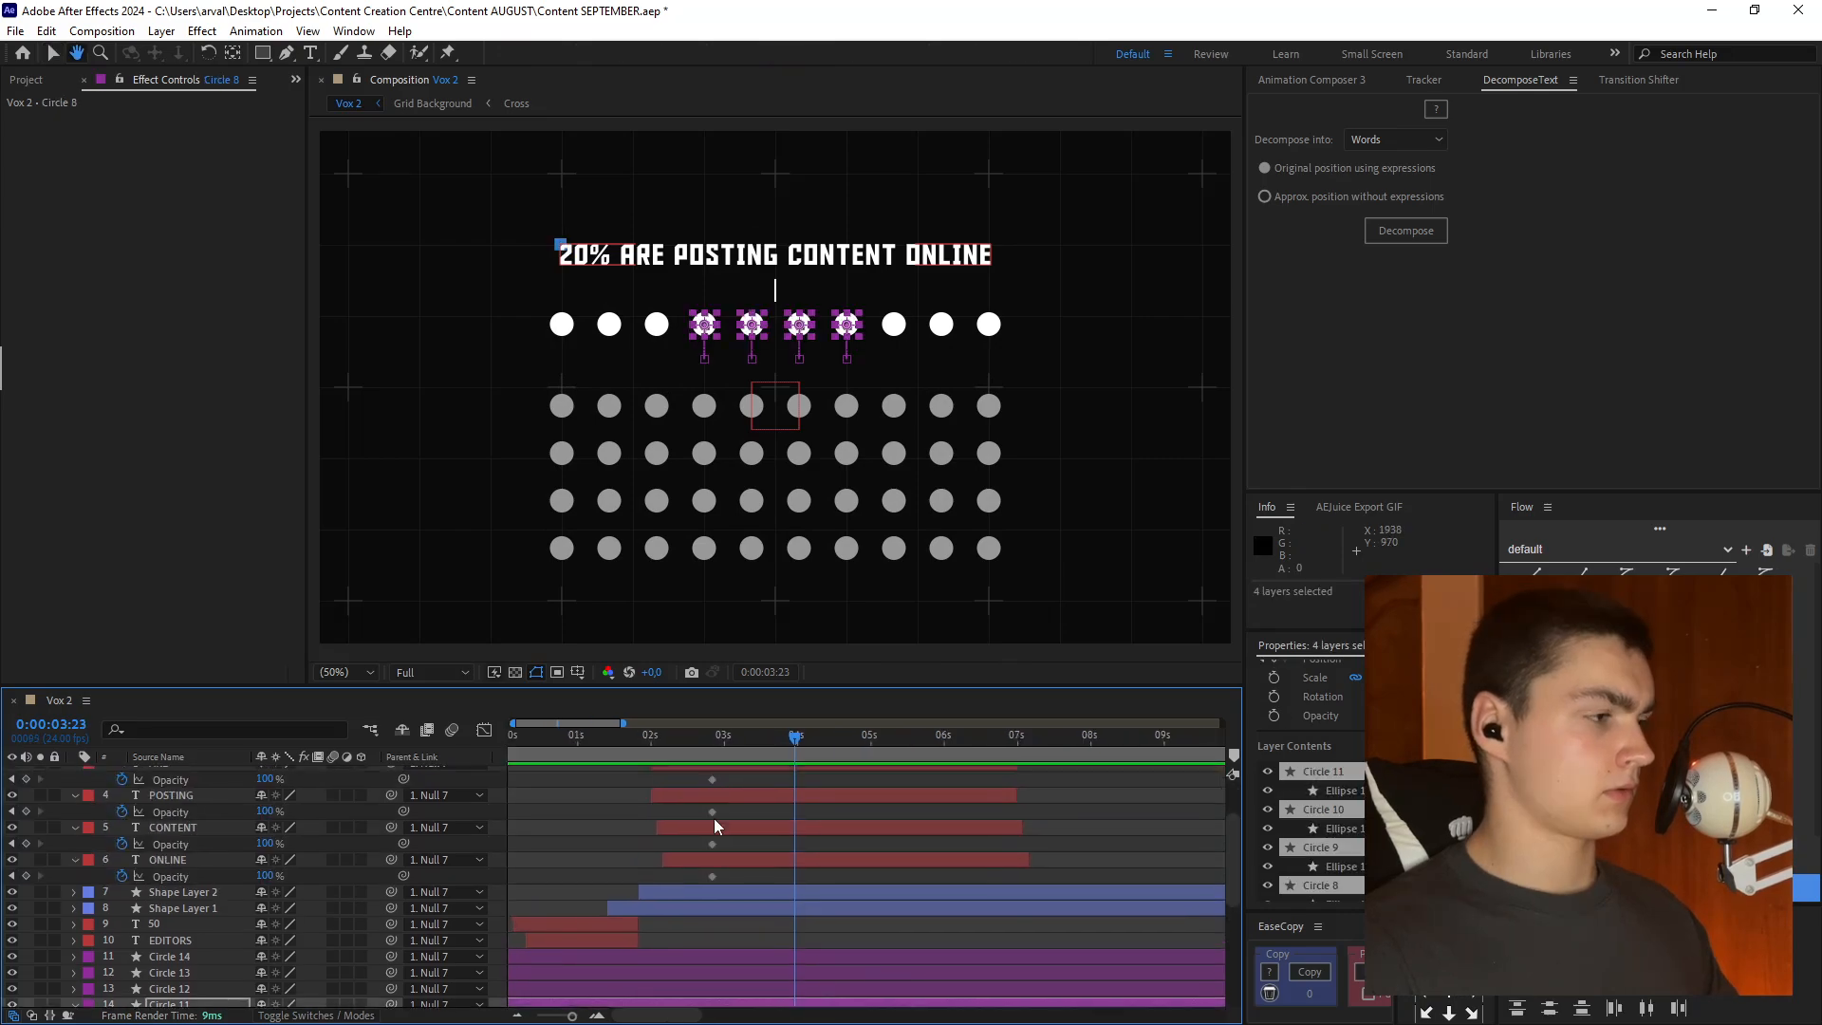
scroll(466, 828, down, 3)
drag(313, 940, 264, 937)
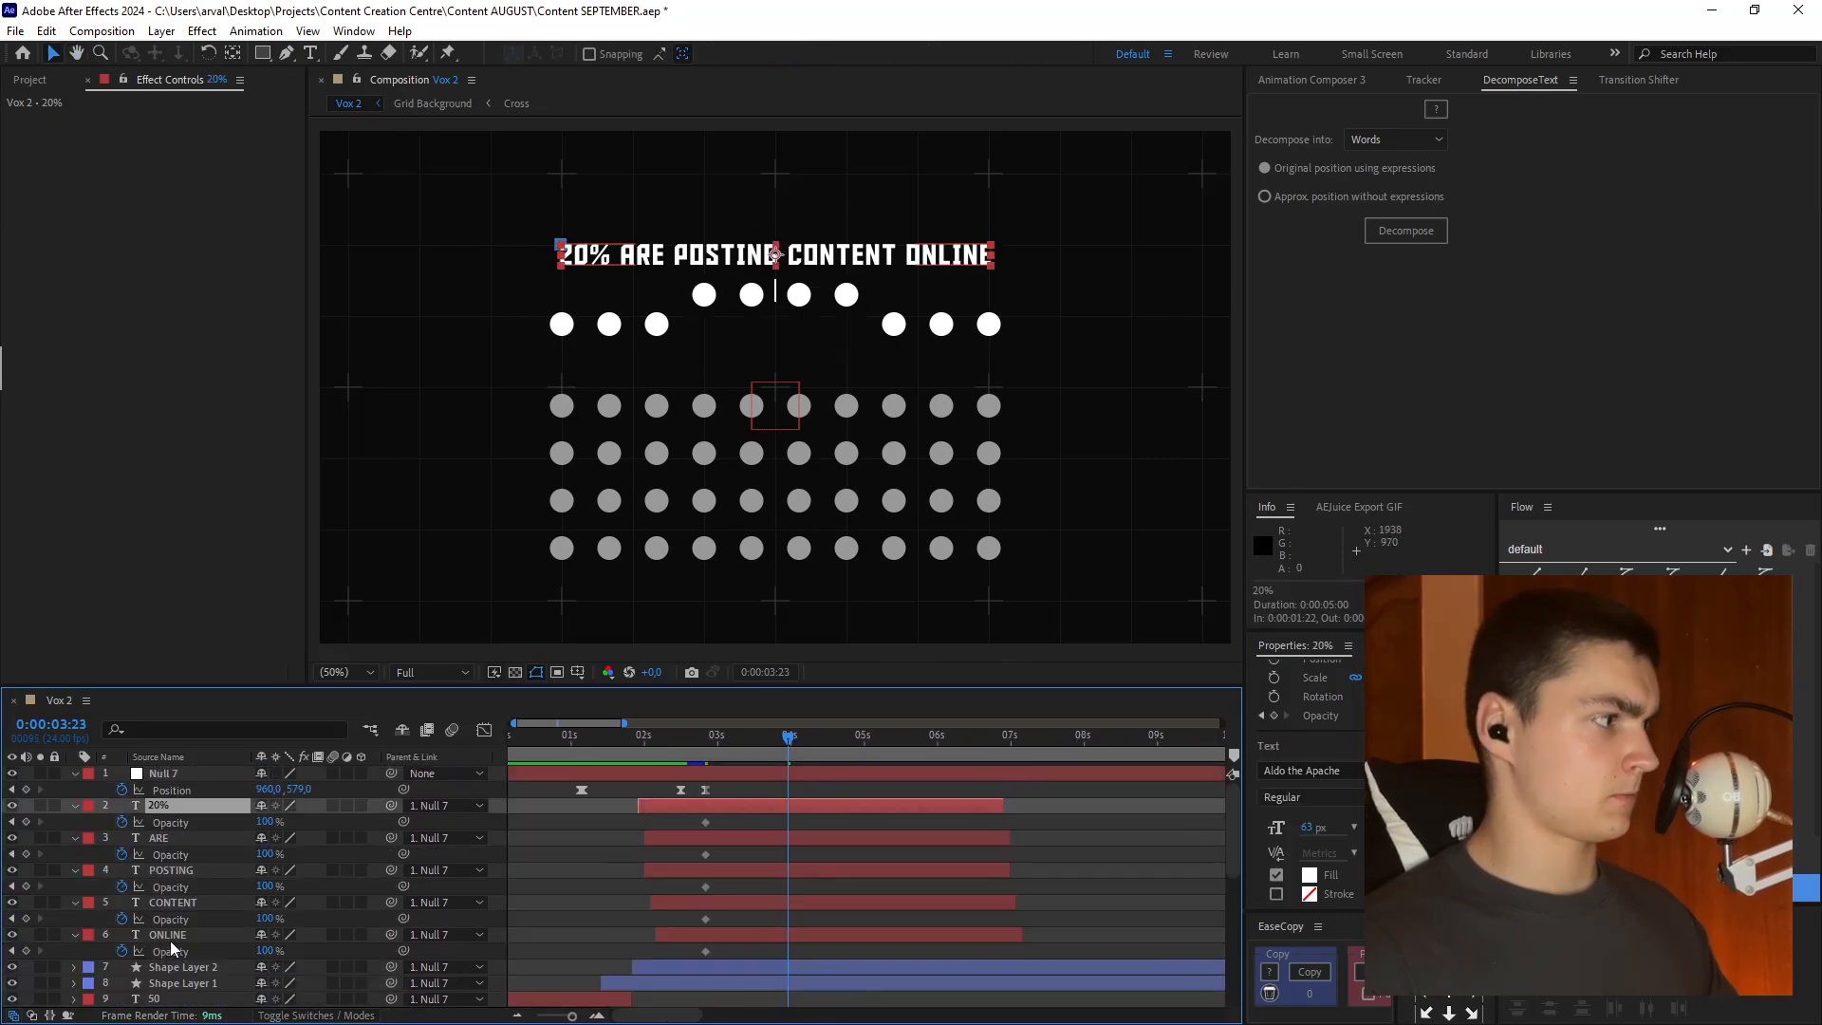
- Fade the five word layers from 20% to ONLINE to 0% opacity and shift the ending keyframes earlier to shorten the fade
shift+click(166, 935)
drag(265, 822, 1, 823)
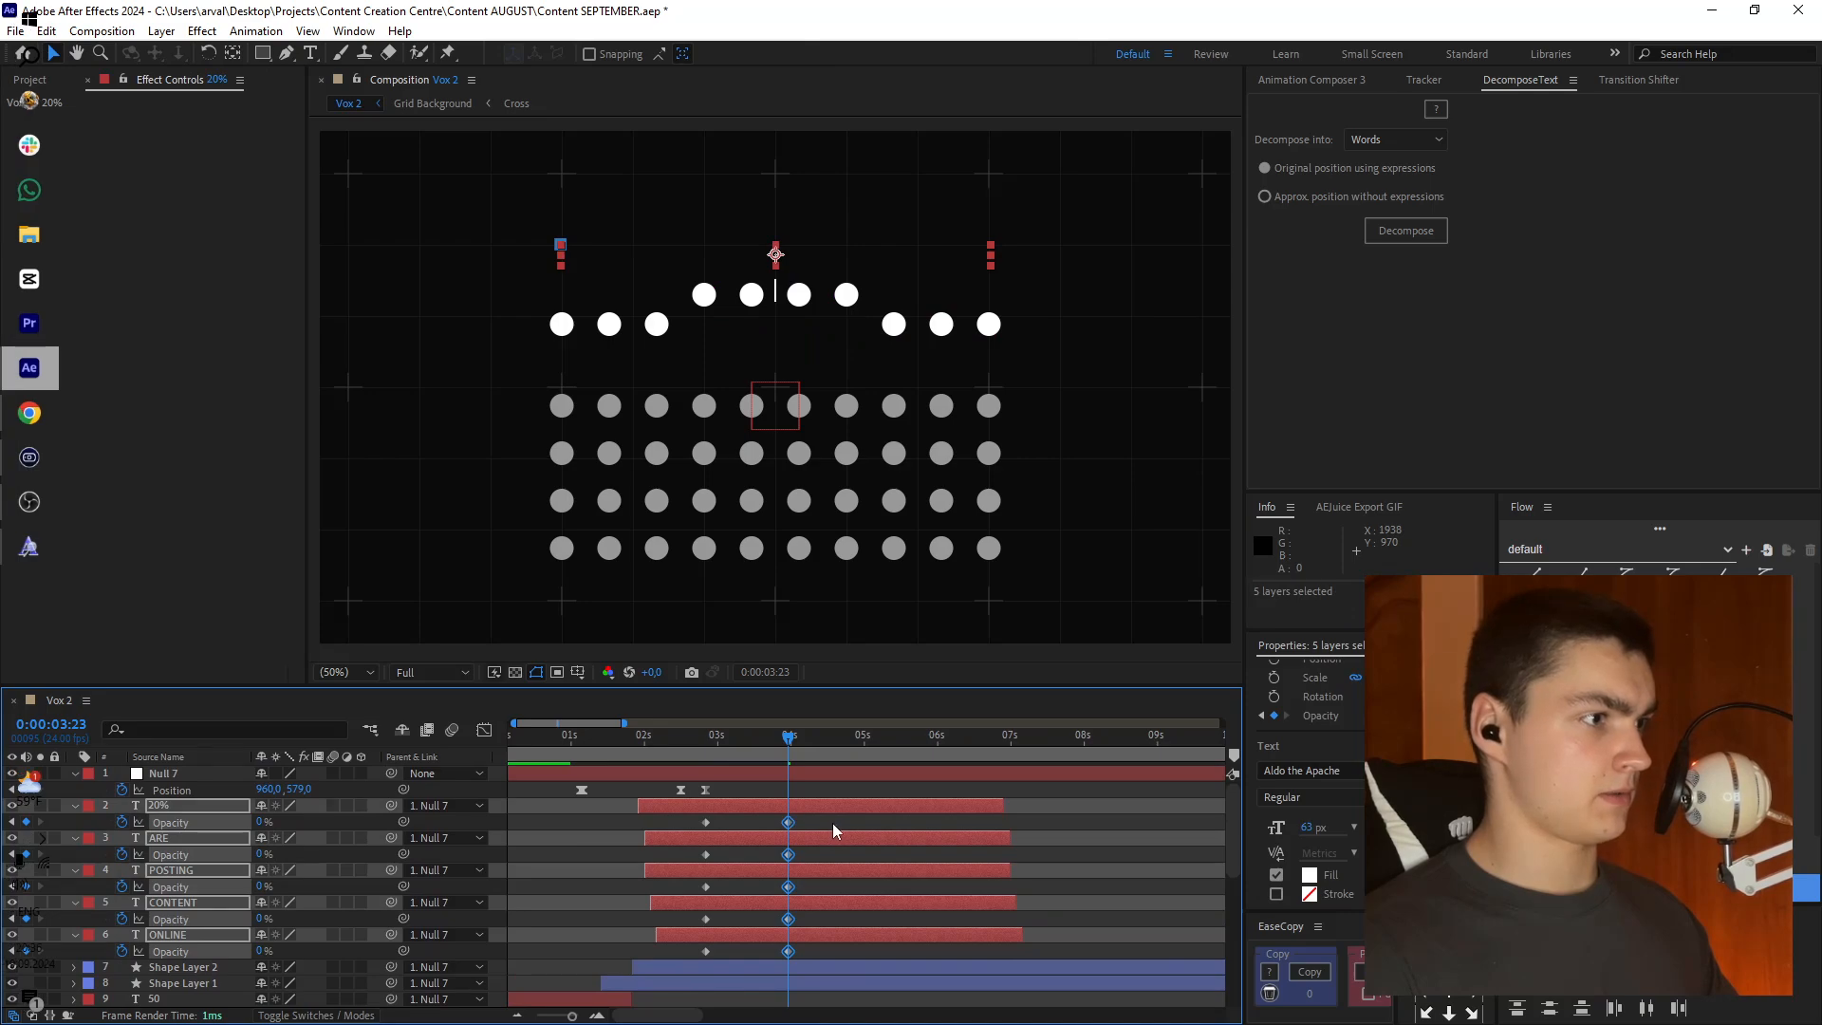
drag(834, 825, 751, 965)
drag(794, 828, 744, 828)
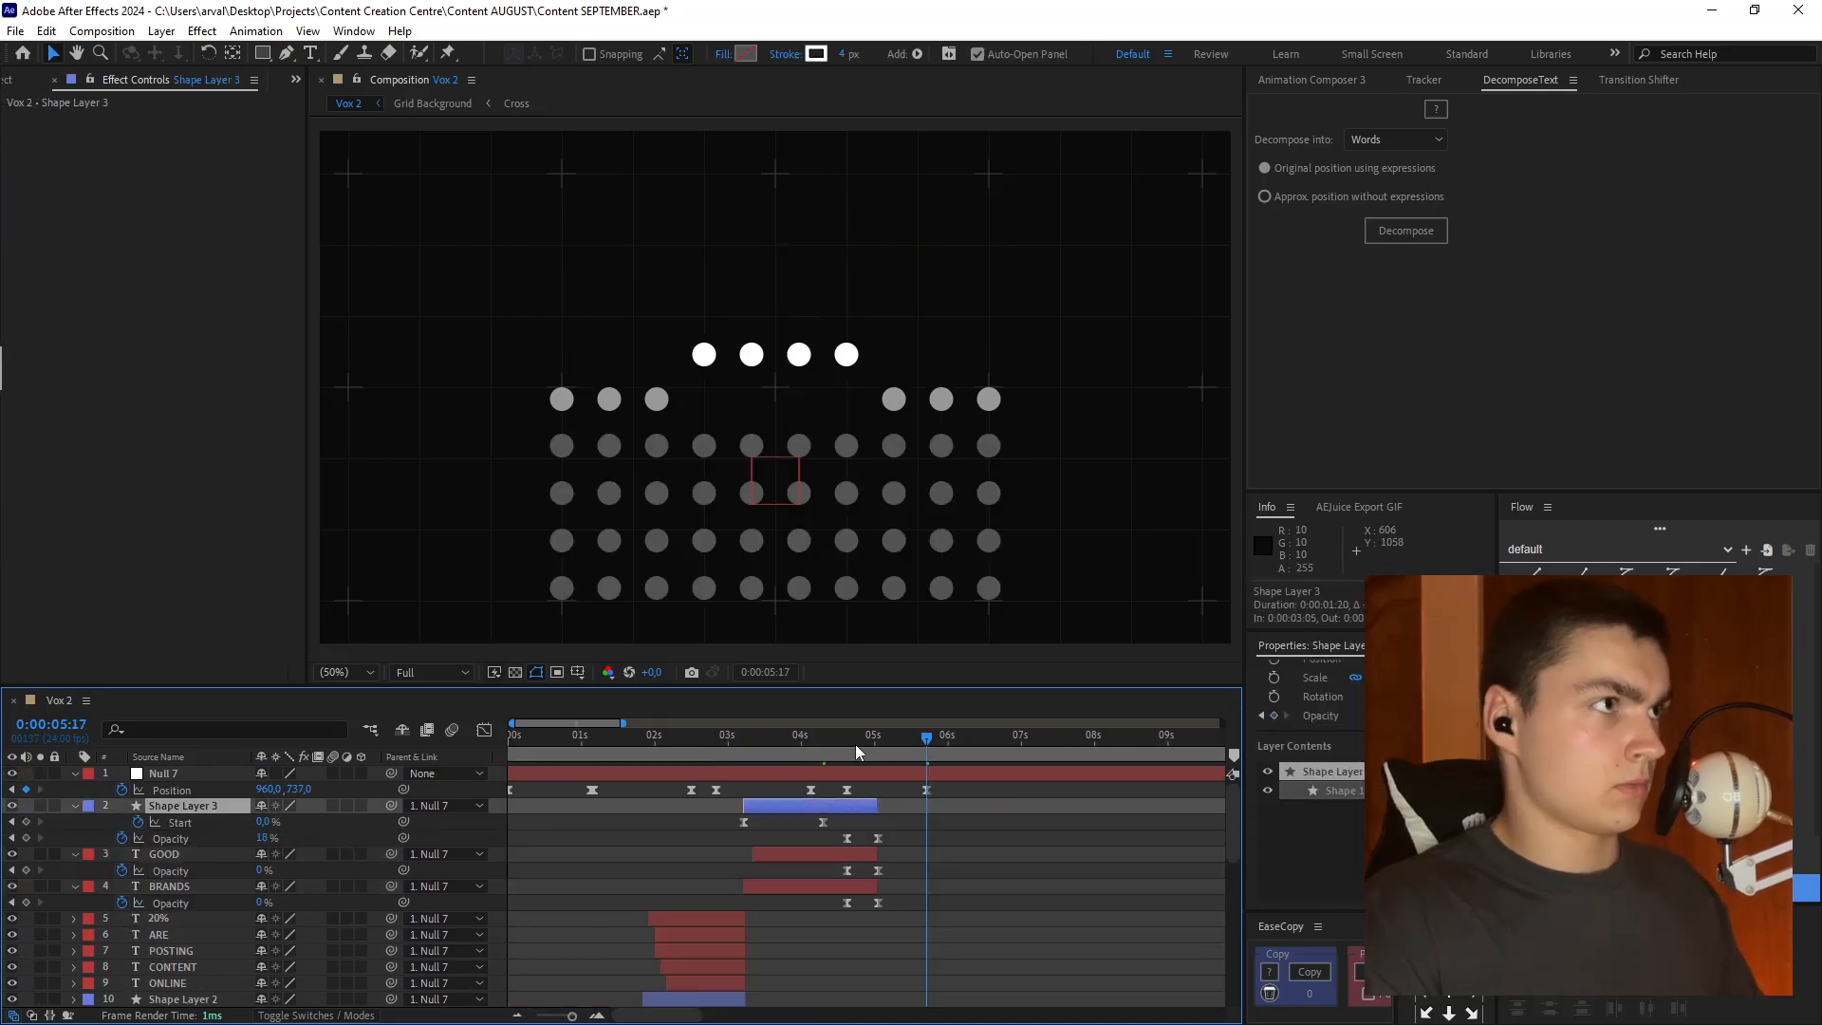
- Delay Circle 11's final Position and Scale keyframes to about 0:00:06:00 and open their animation curves
drag(857, 753, 887, 753)
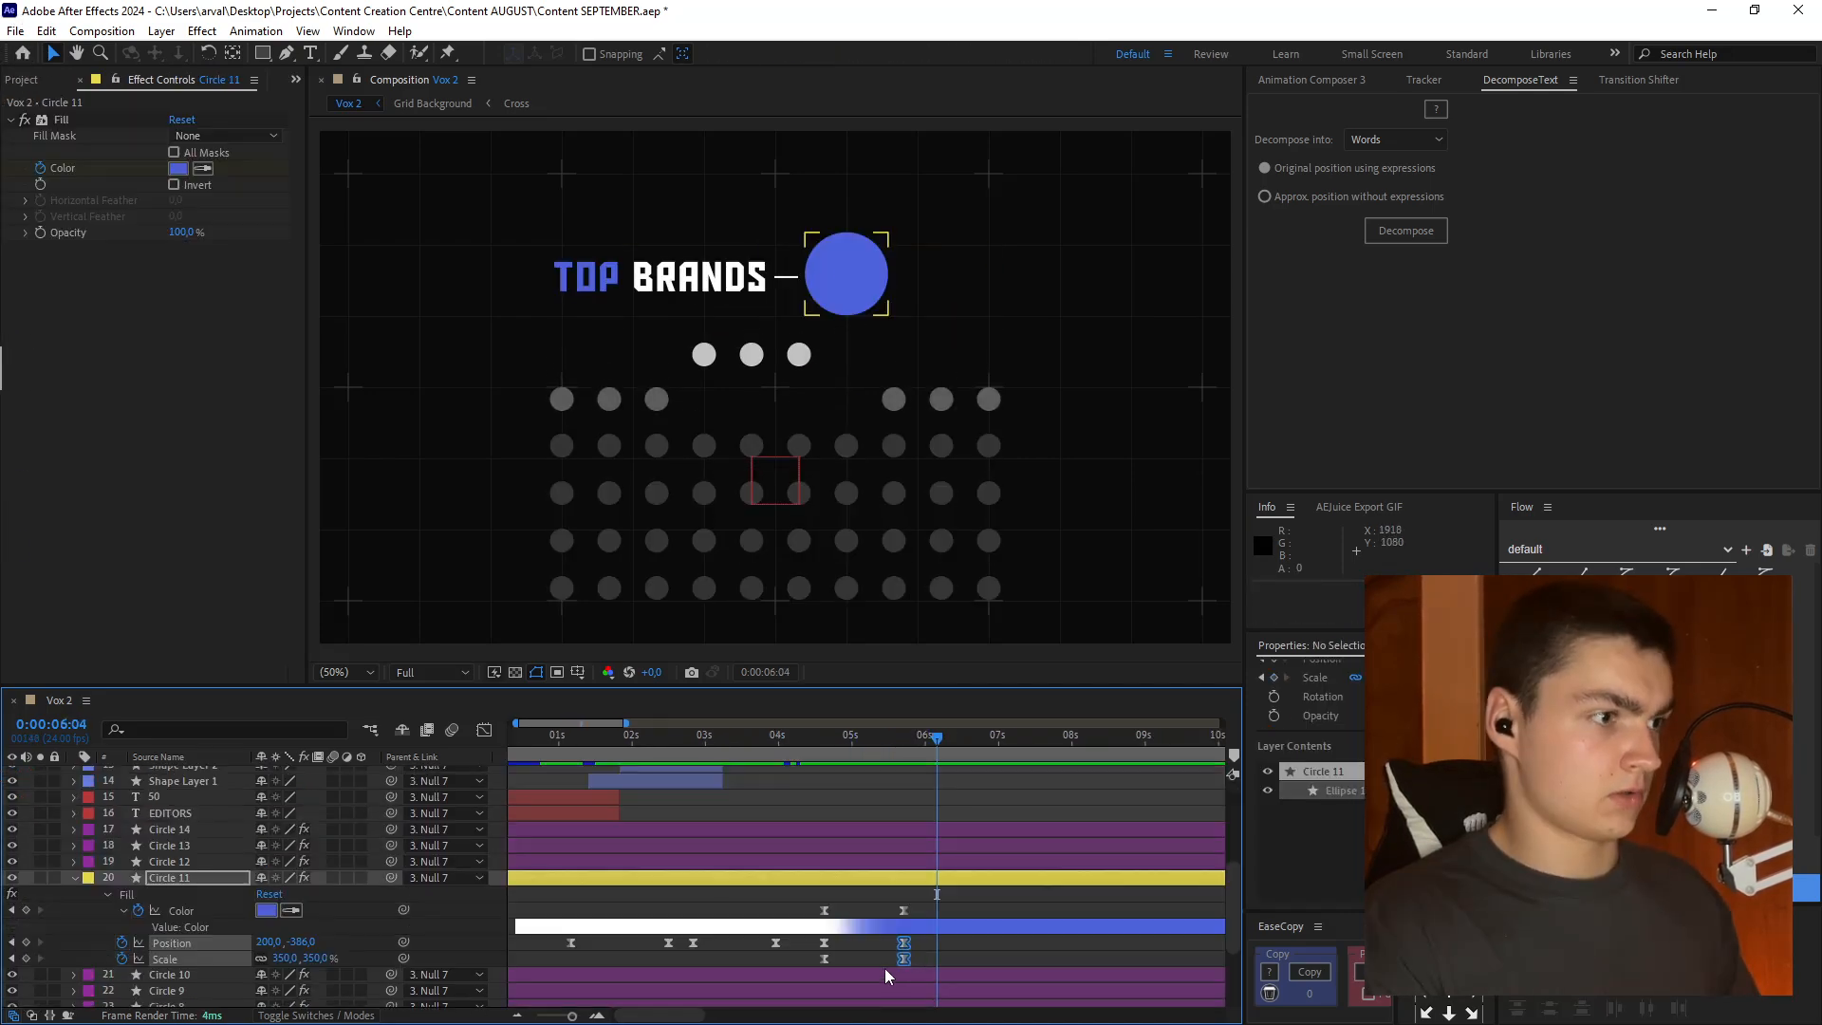
drag(885, 968, 906, 939)
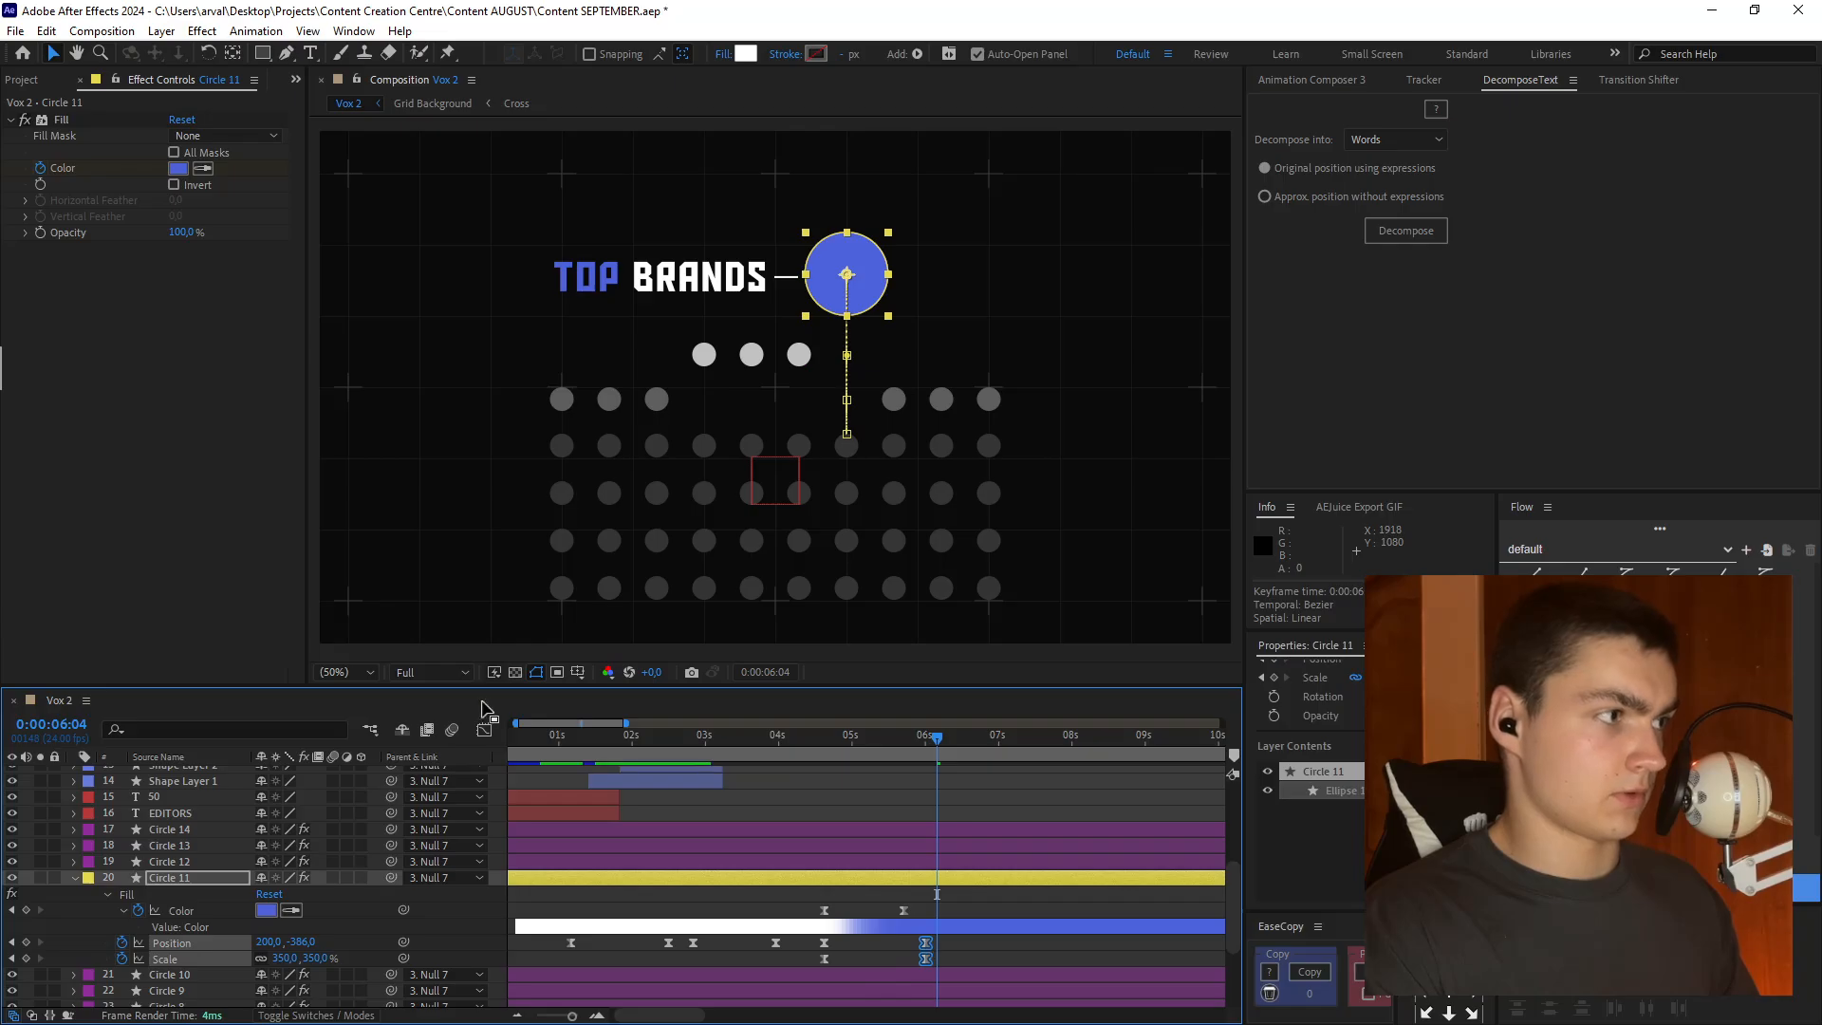
key(shift+F3)
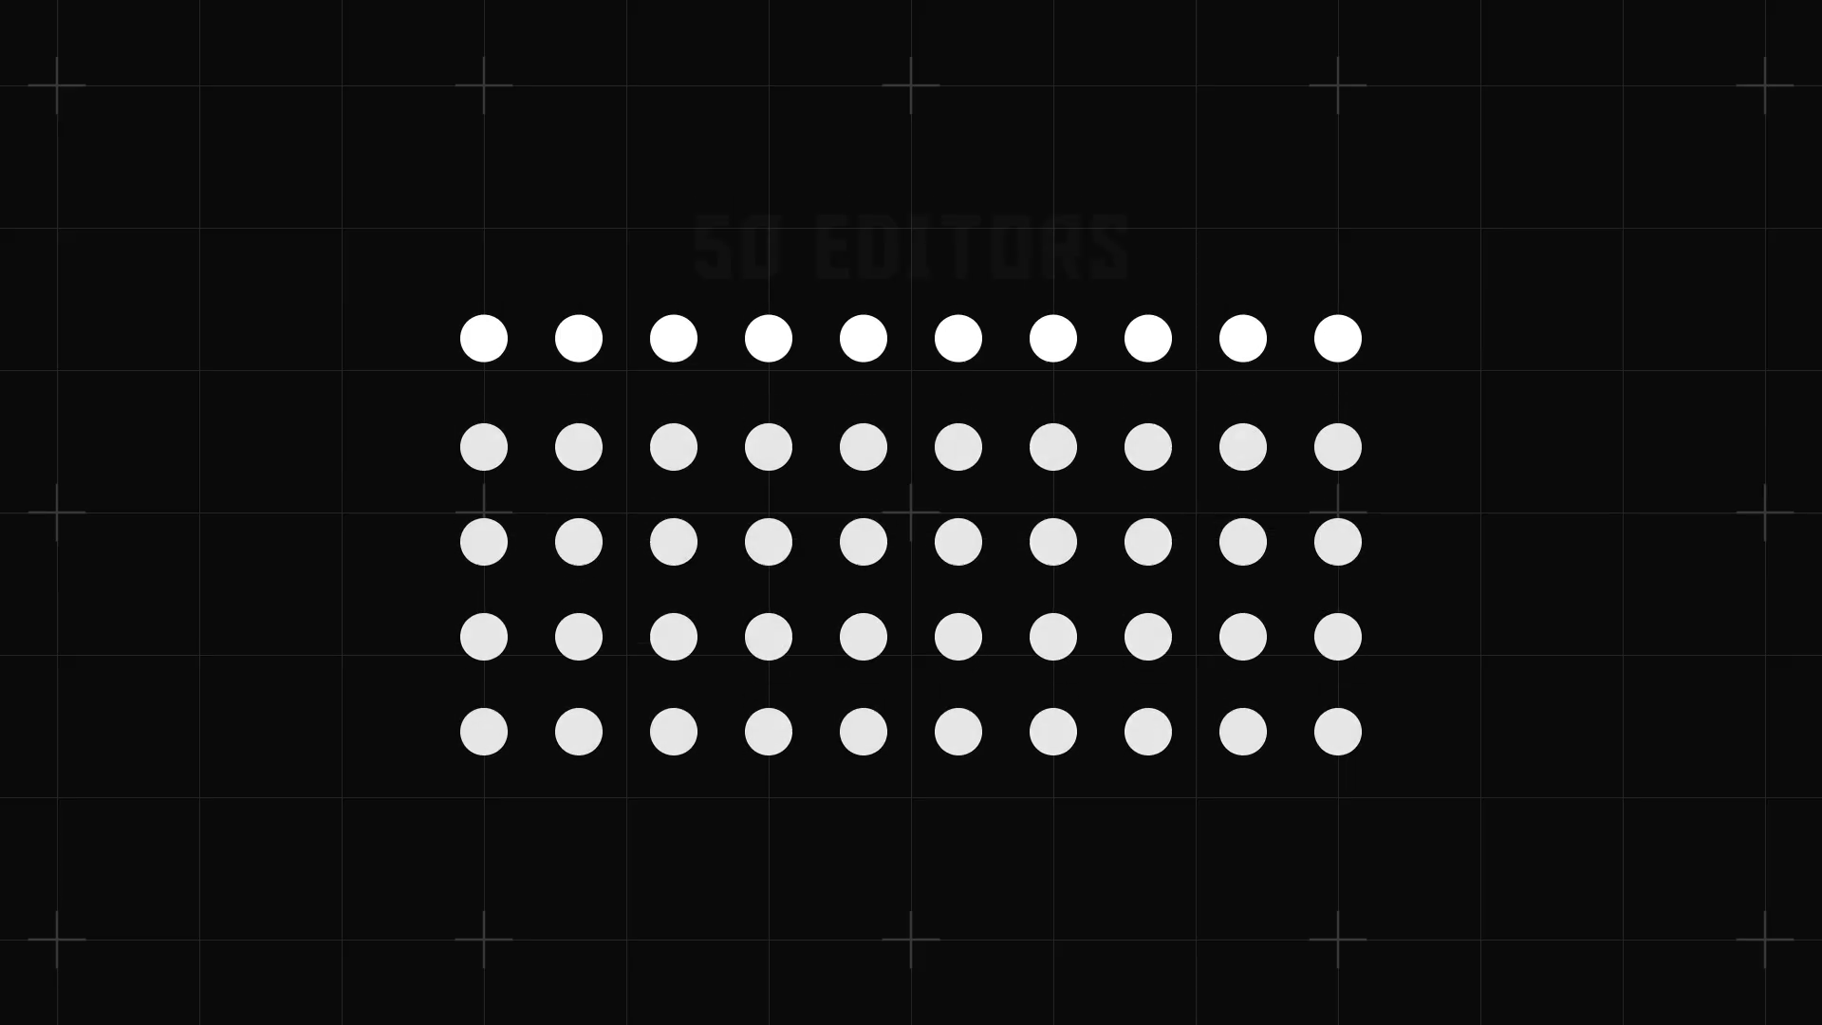